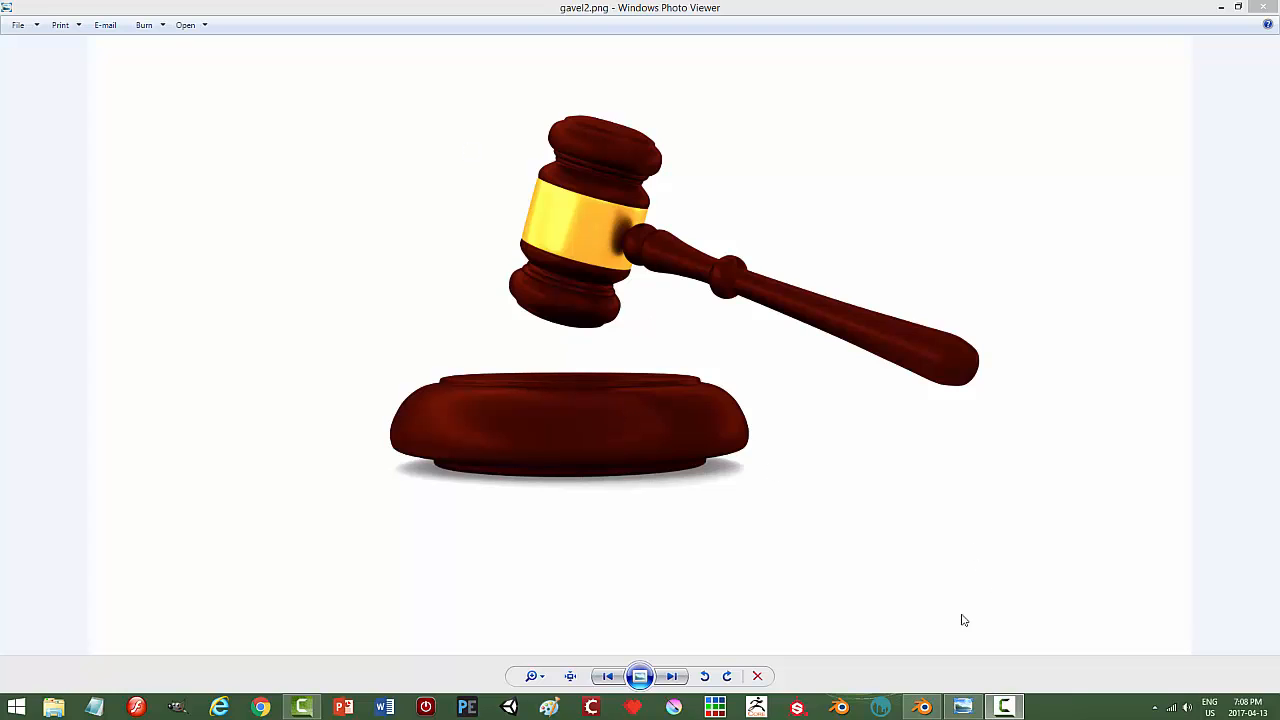
Switch to Blender and add a plane mesh at the 3D cursor over the gavel reference image.
left_click(924, 708)
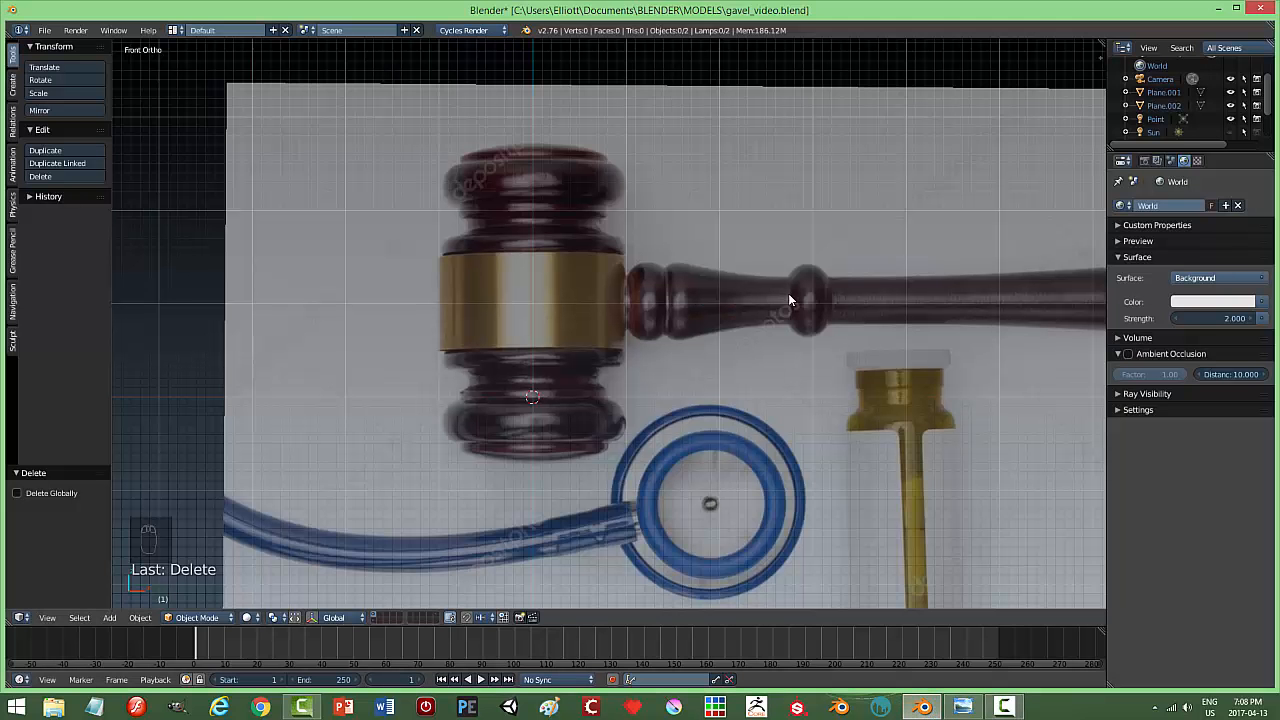
scroll(788, 365, "down", 3)
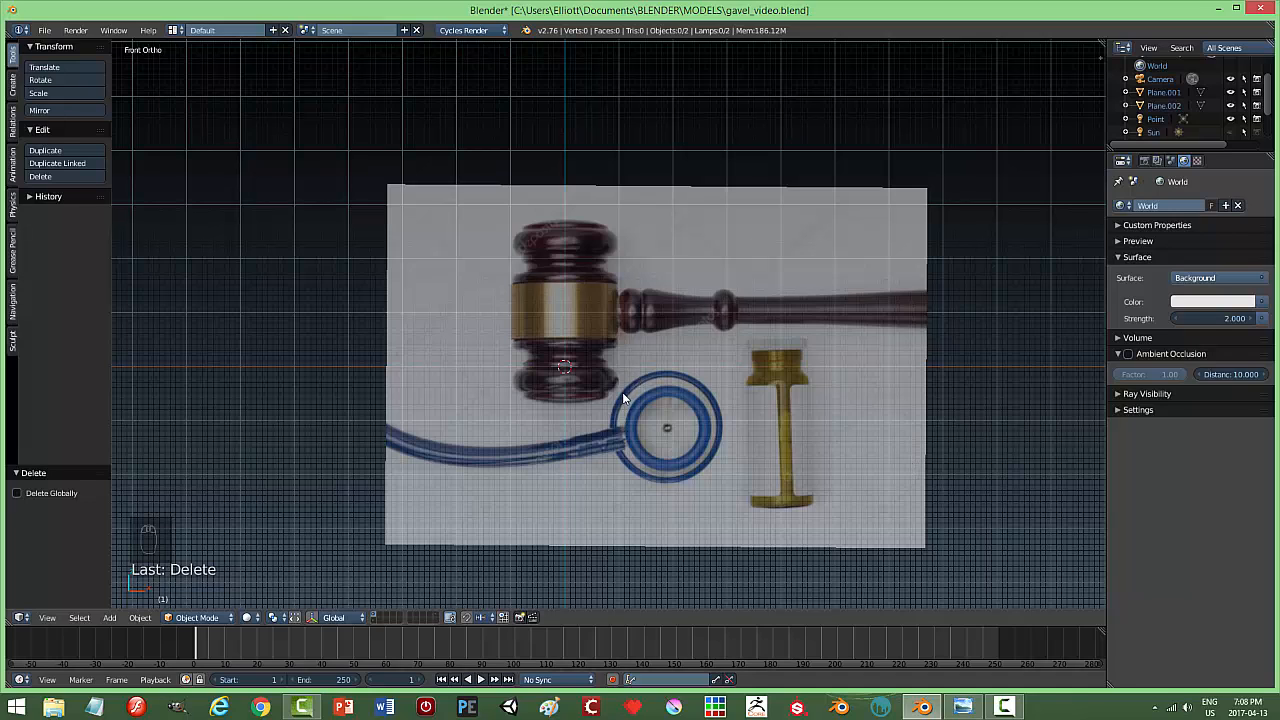
key("shift+a")
mouse_move(622, 396)
left_click(670, 393)
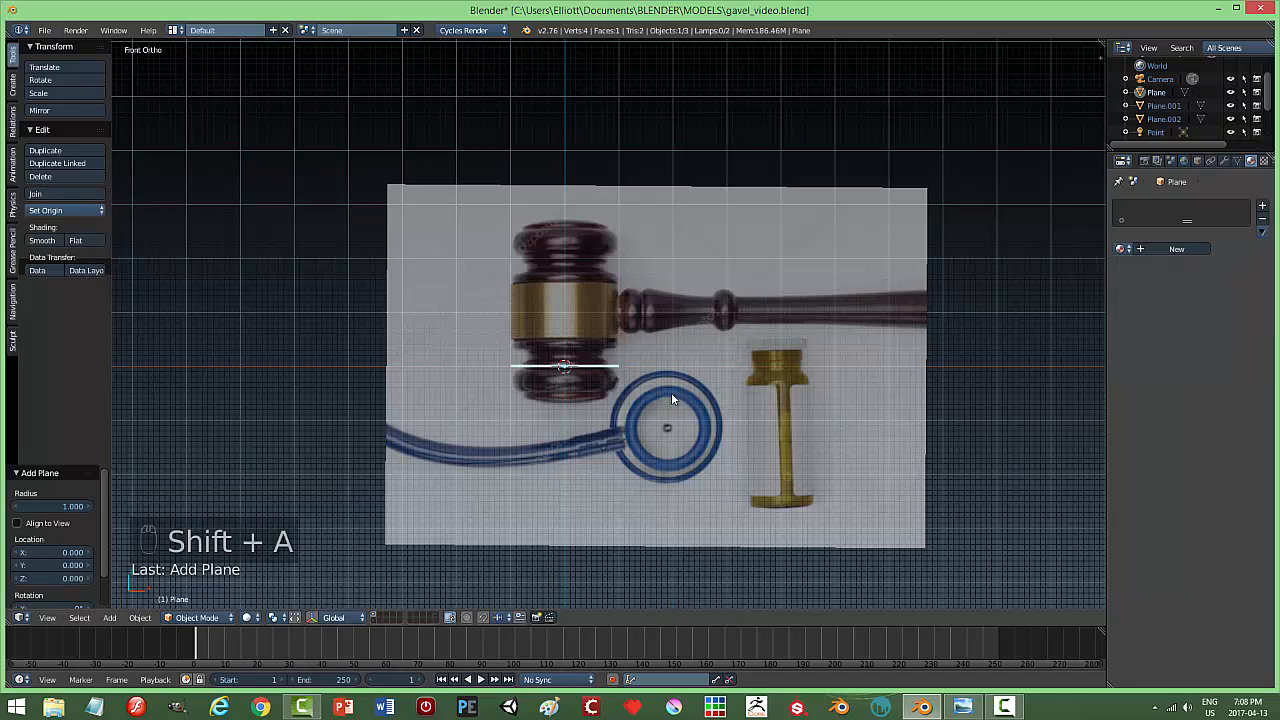
Rotate the new plane 90° about the global X axis so it faces the front view.
key("r")
key("x")
key("9")
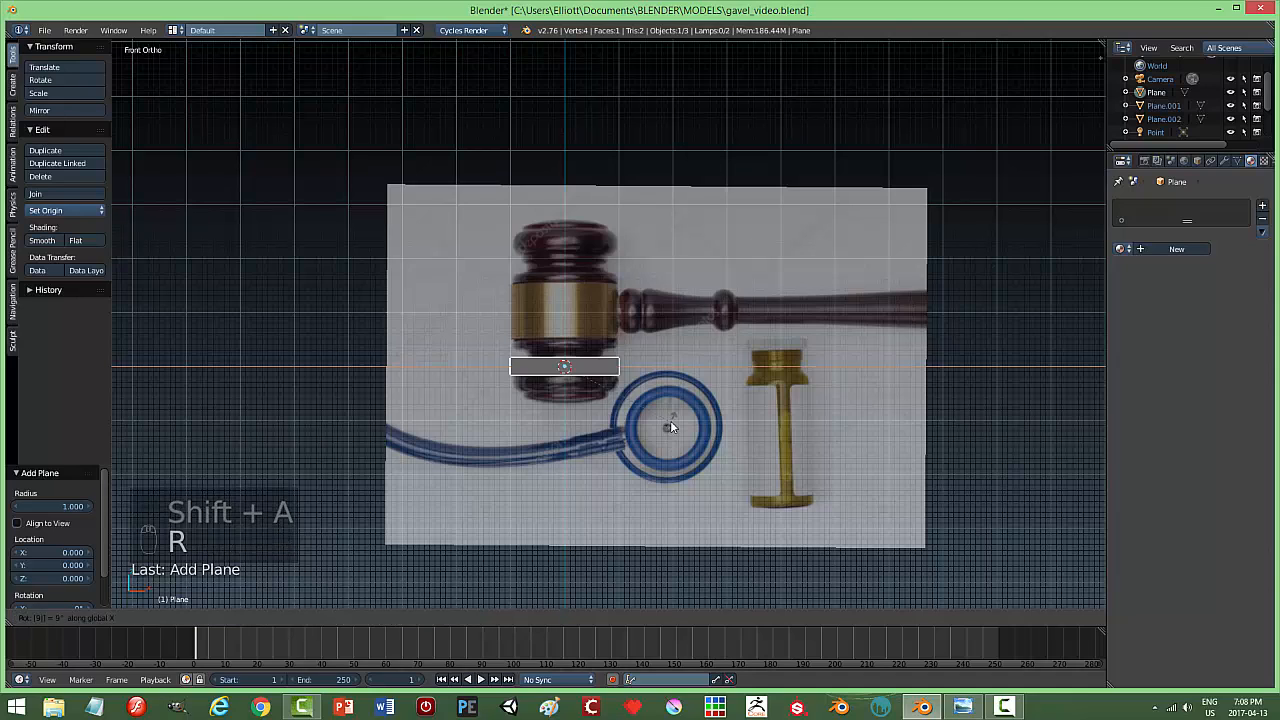
key("0")
left_click(671, 423)
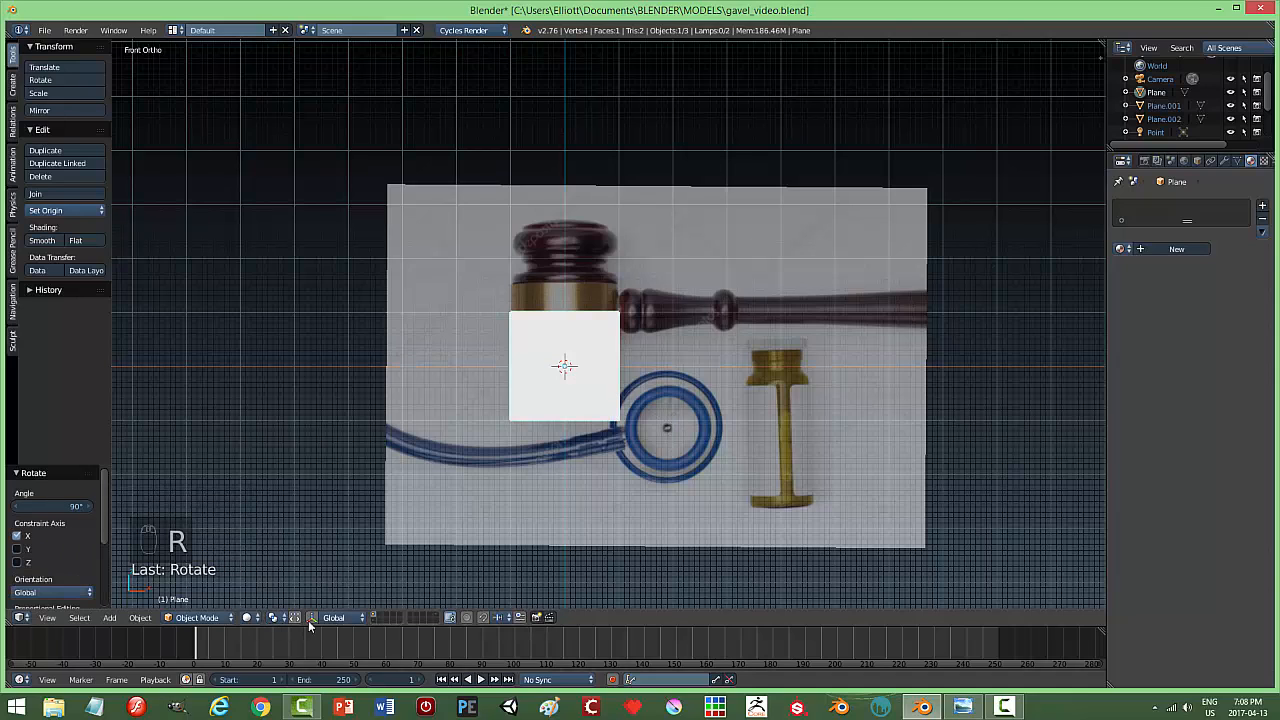
Merge all the plane's vertices at their center into a single vertex in Edit Mode.
key("Tab")
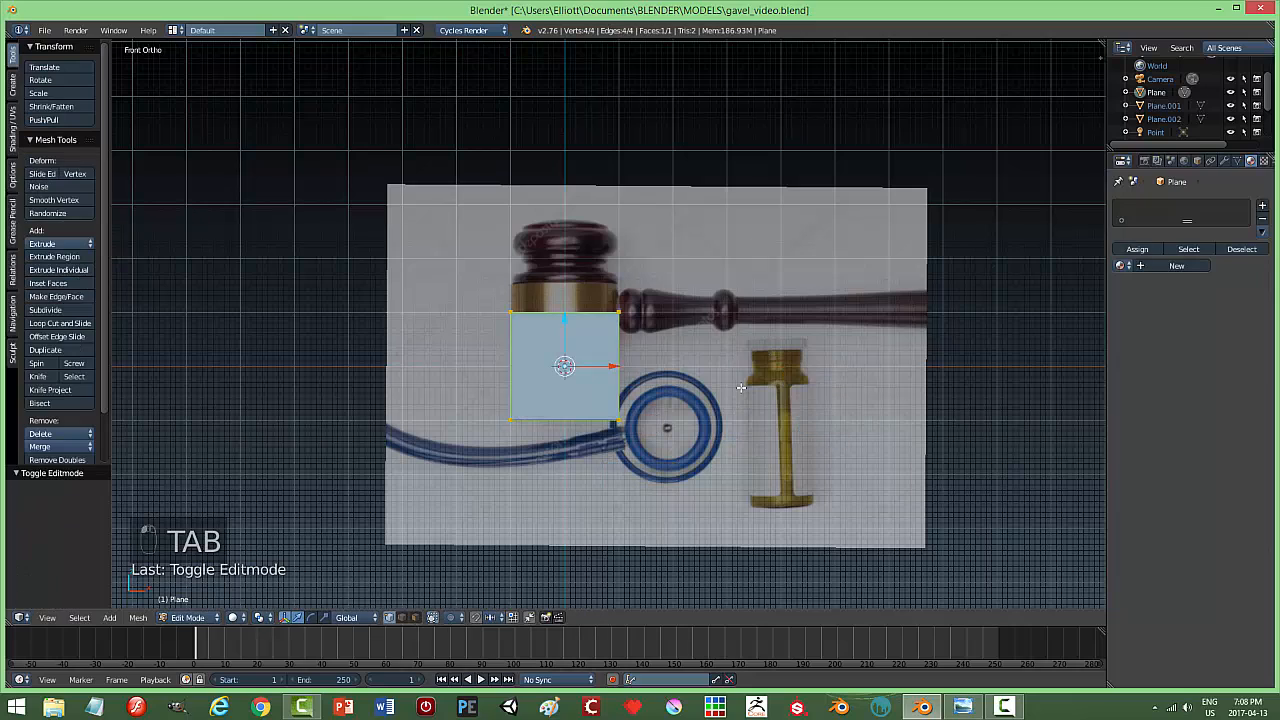
key("alt+m")
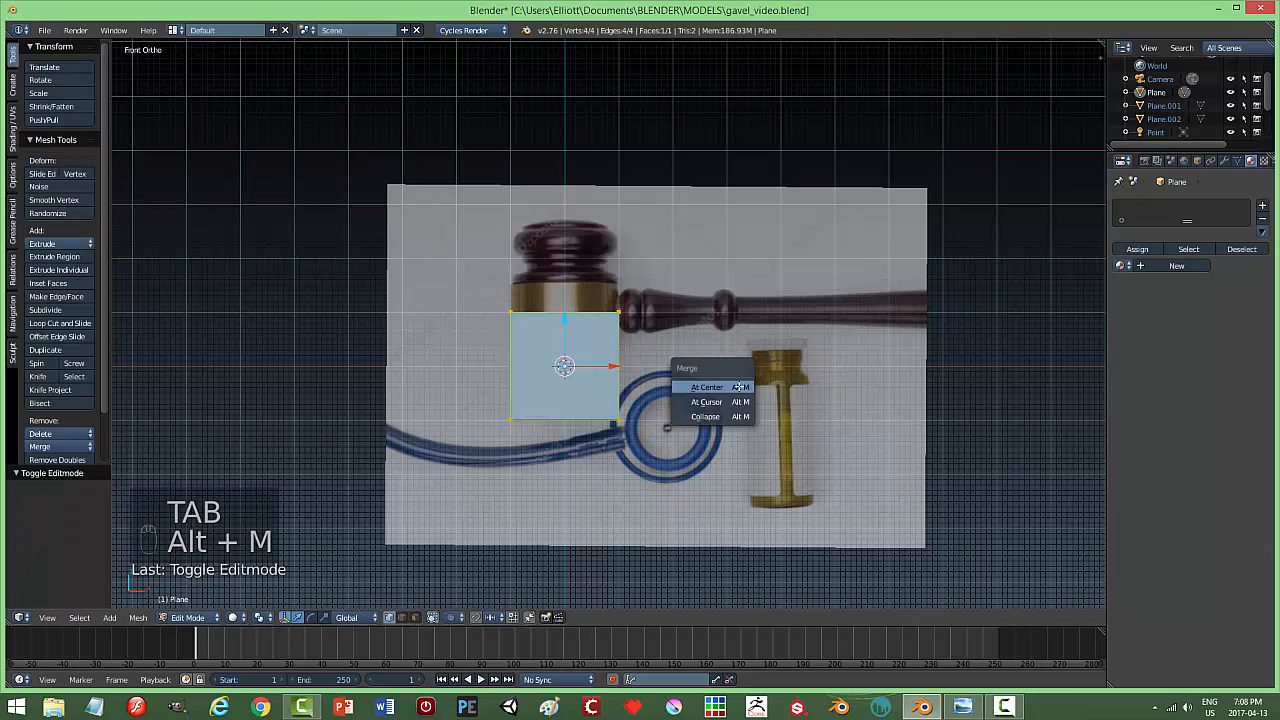
left_click(738, 386)
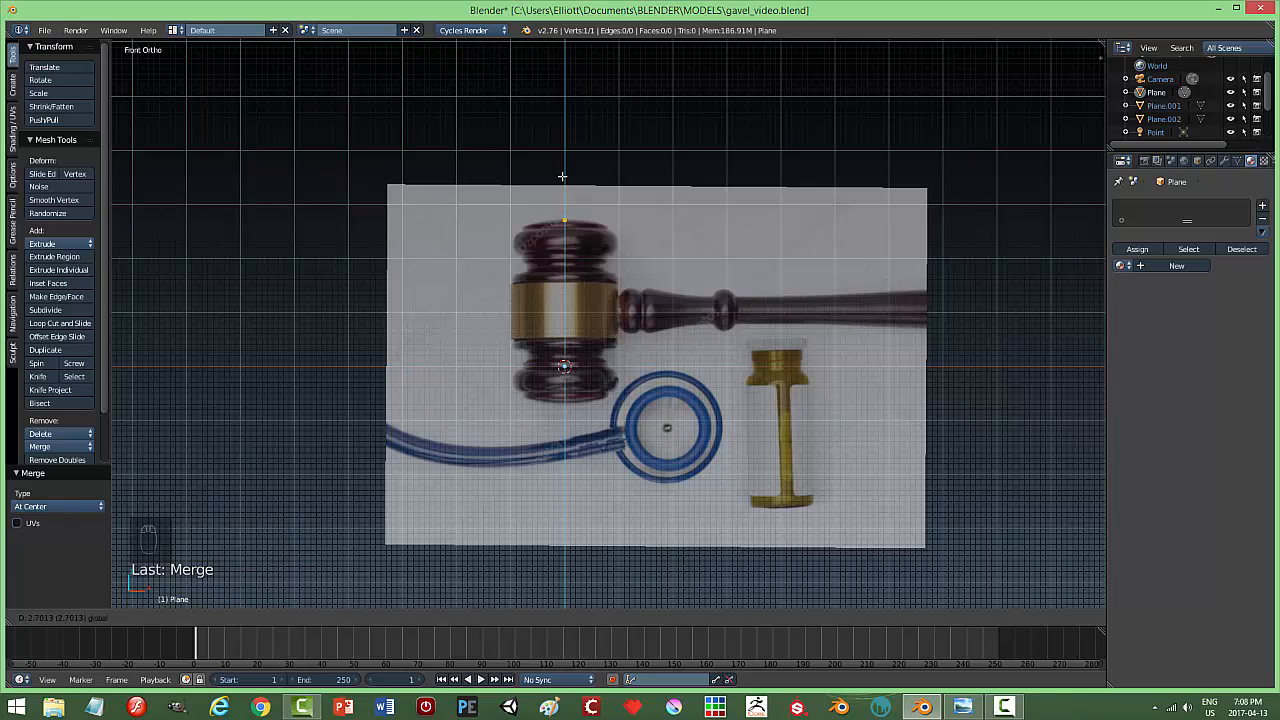
Move the single vertex up along Z by about 2.72 to the gavel head's top center and hide the transform manipulator.
left_click(562, 176)
key("KP_Decimal")
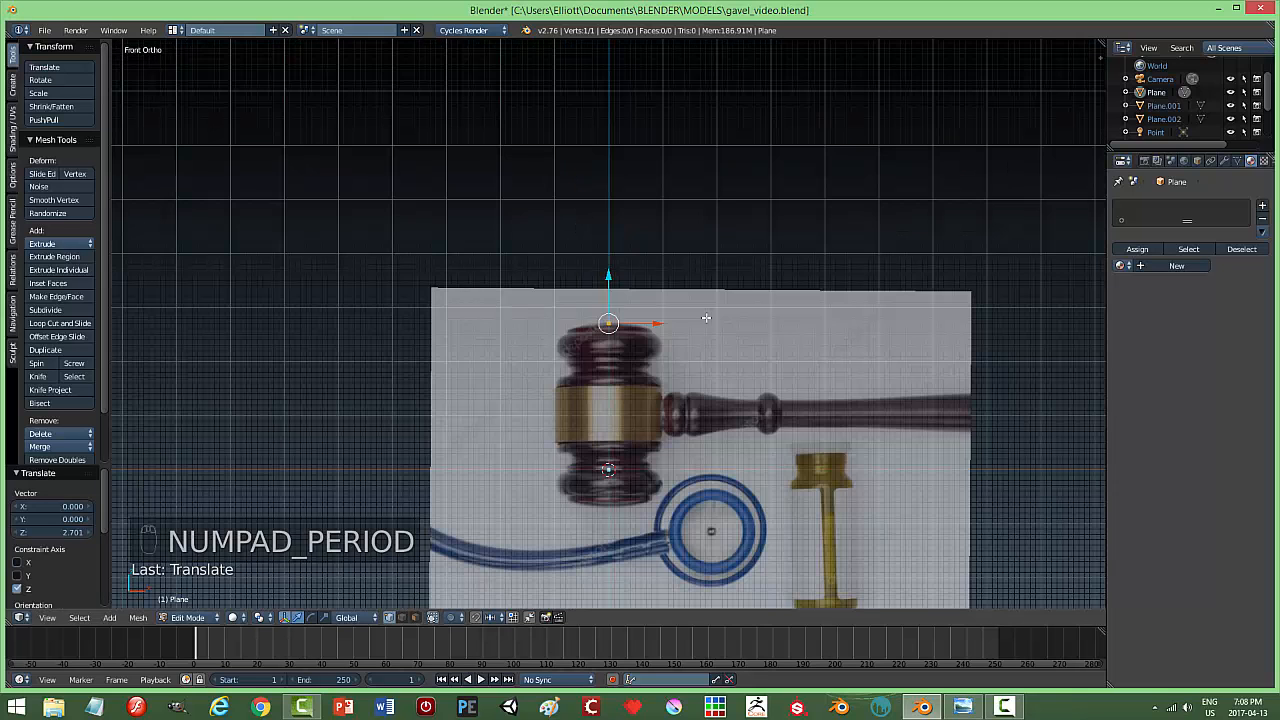
scroll(706, 317, "up", 8)
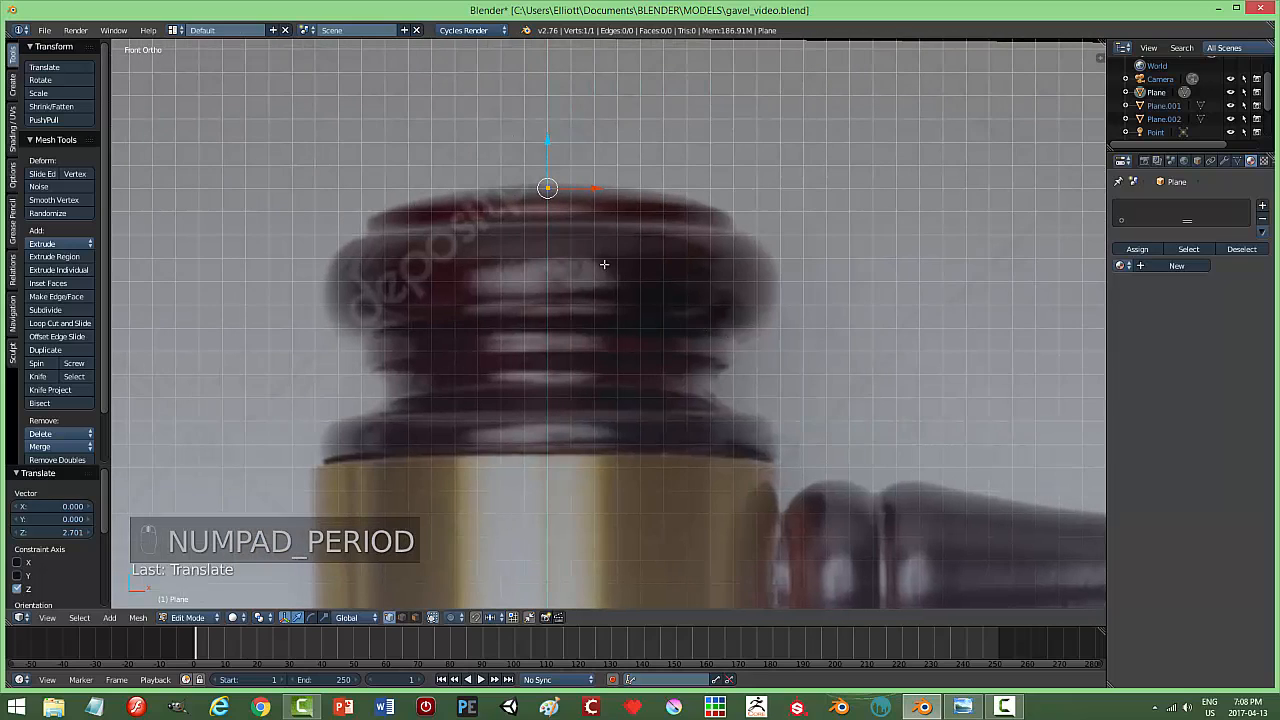
left_click_drag(549, 145, 552, 141)
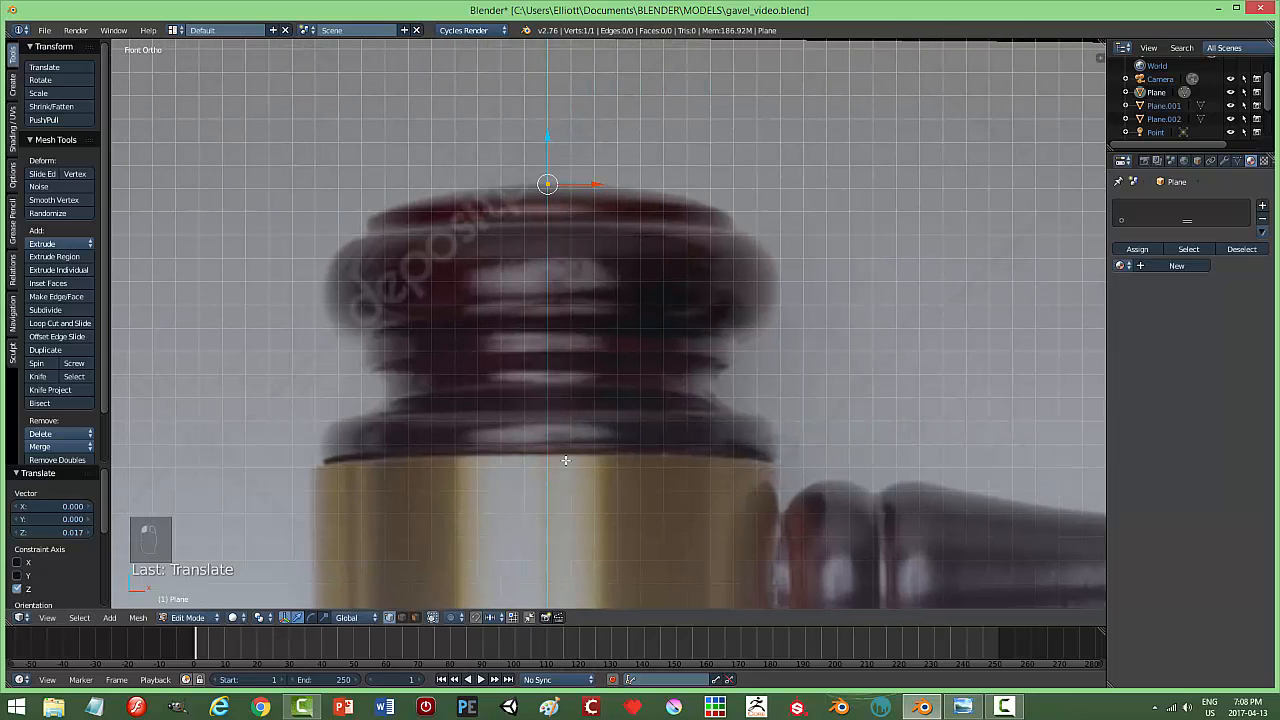
left_click(286, 617)
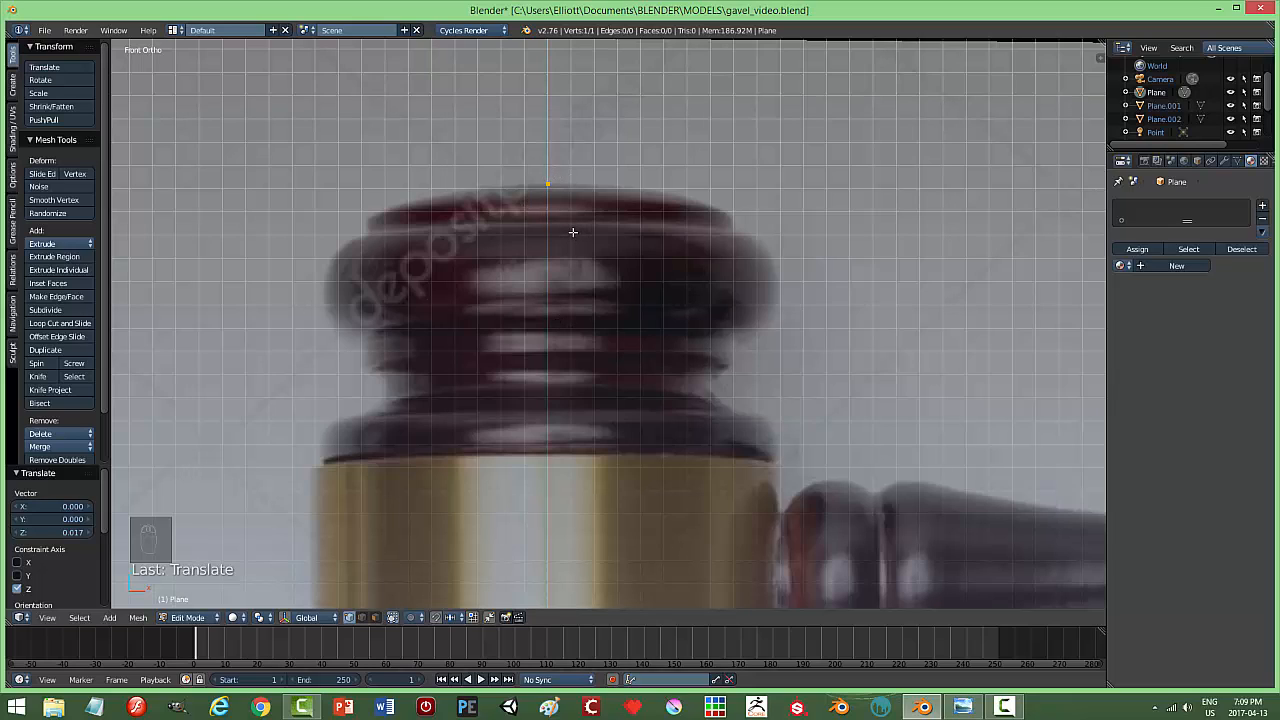
Extrude a chain of vertices from the top center along the right half of the gavel head's domed top edge.
key("e")
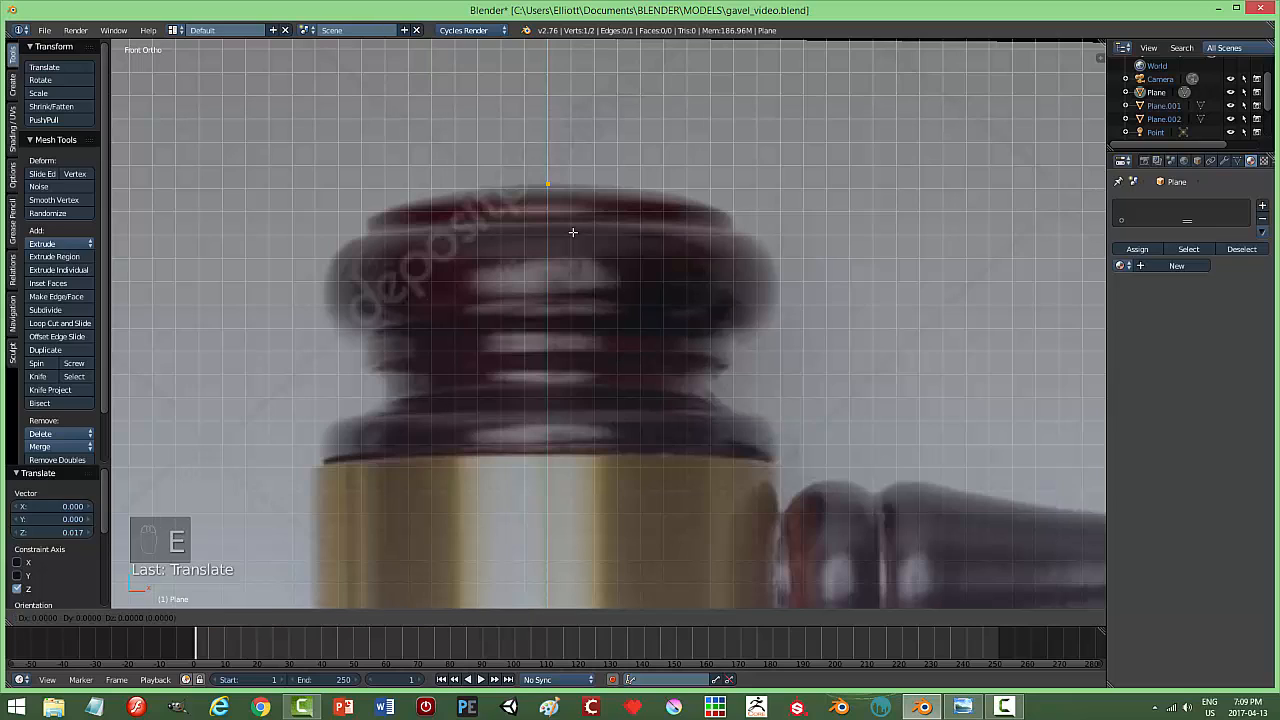
key("g")
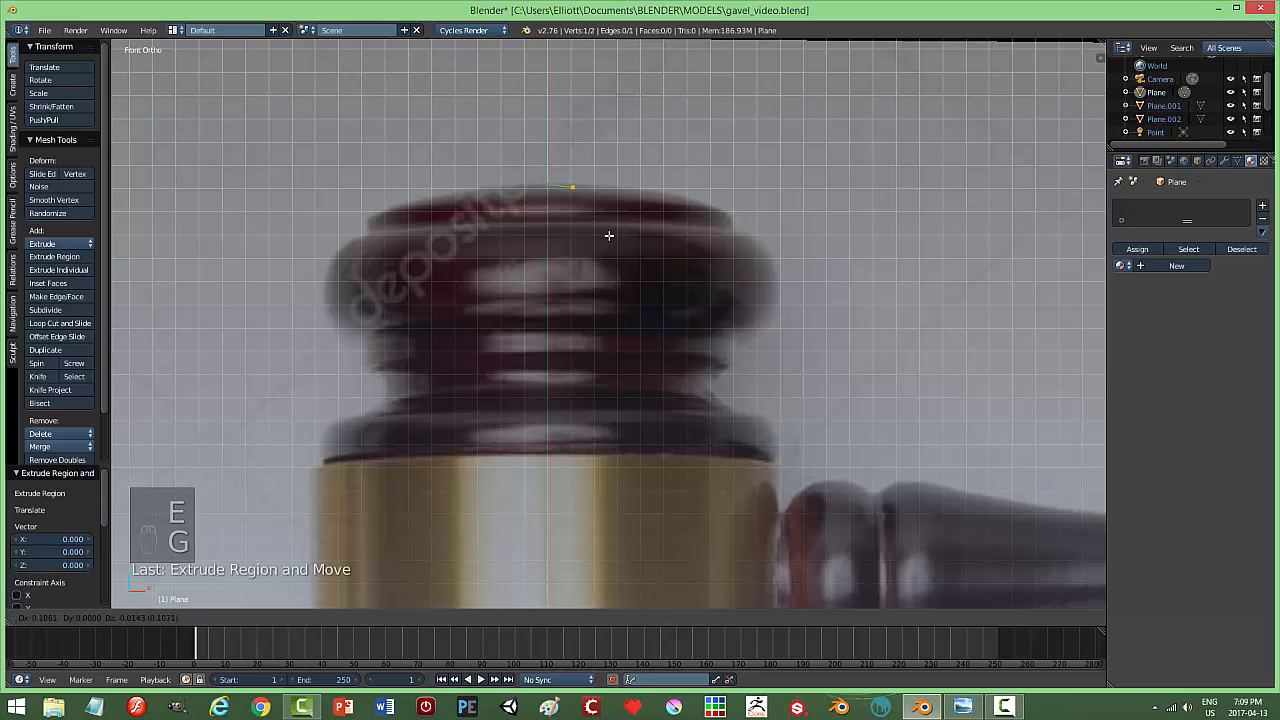
left_click(608, 232)
key("e")
key("g")
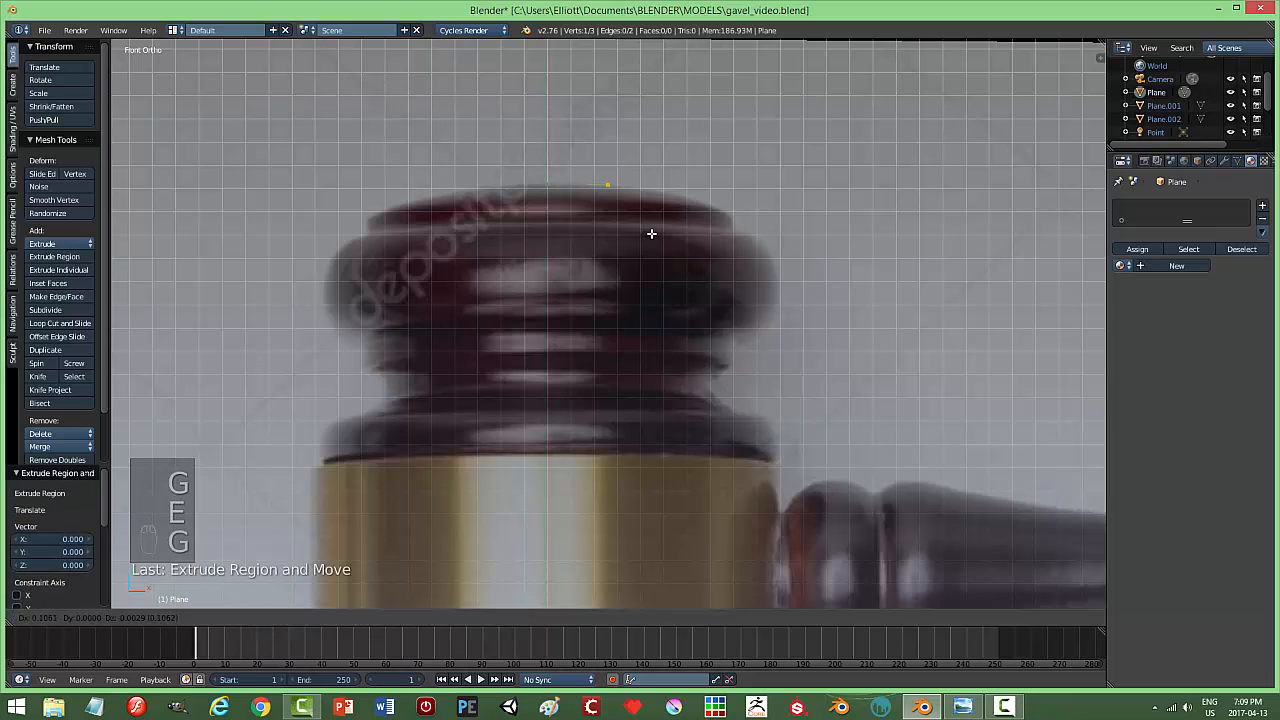
left_click(661, 236)
key("e")
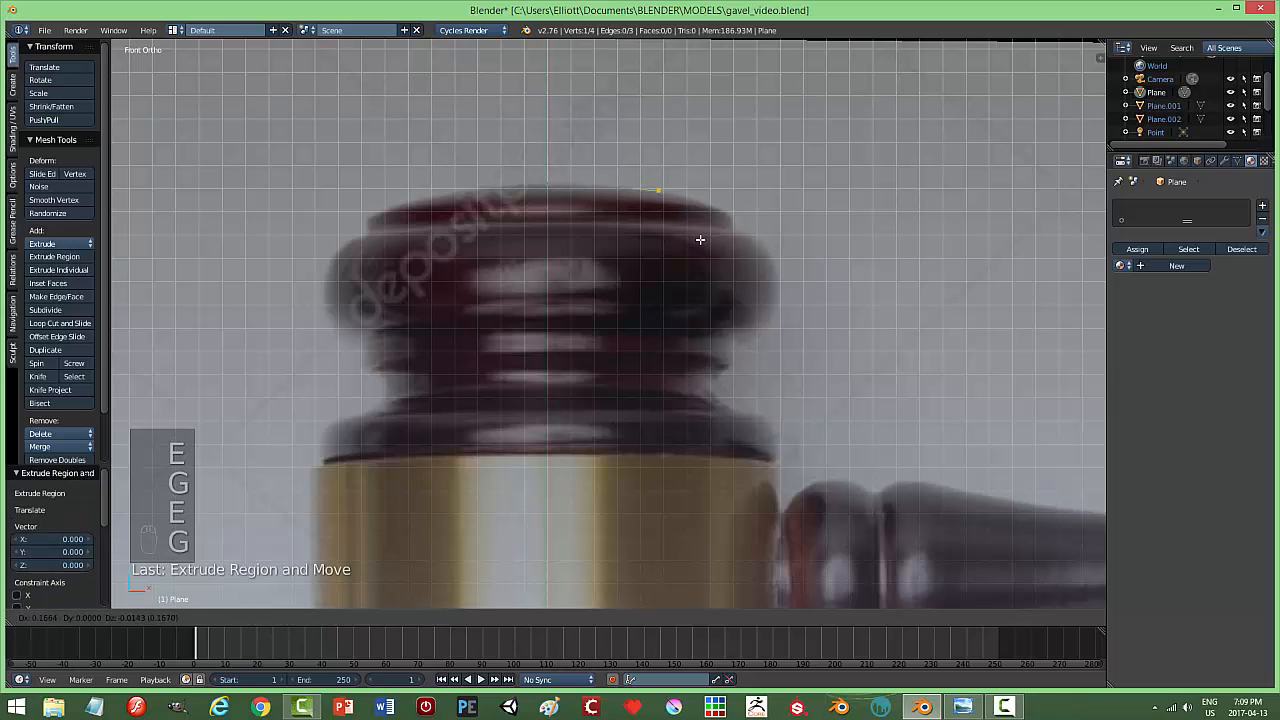
left_click(700, 240)
Continue extruding vertices to the right end of the top cap and down around its rim to the crease below.
key("g")
left_click(745, 246)
key("e")
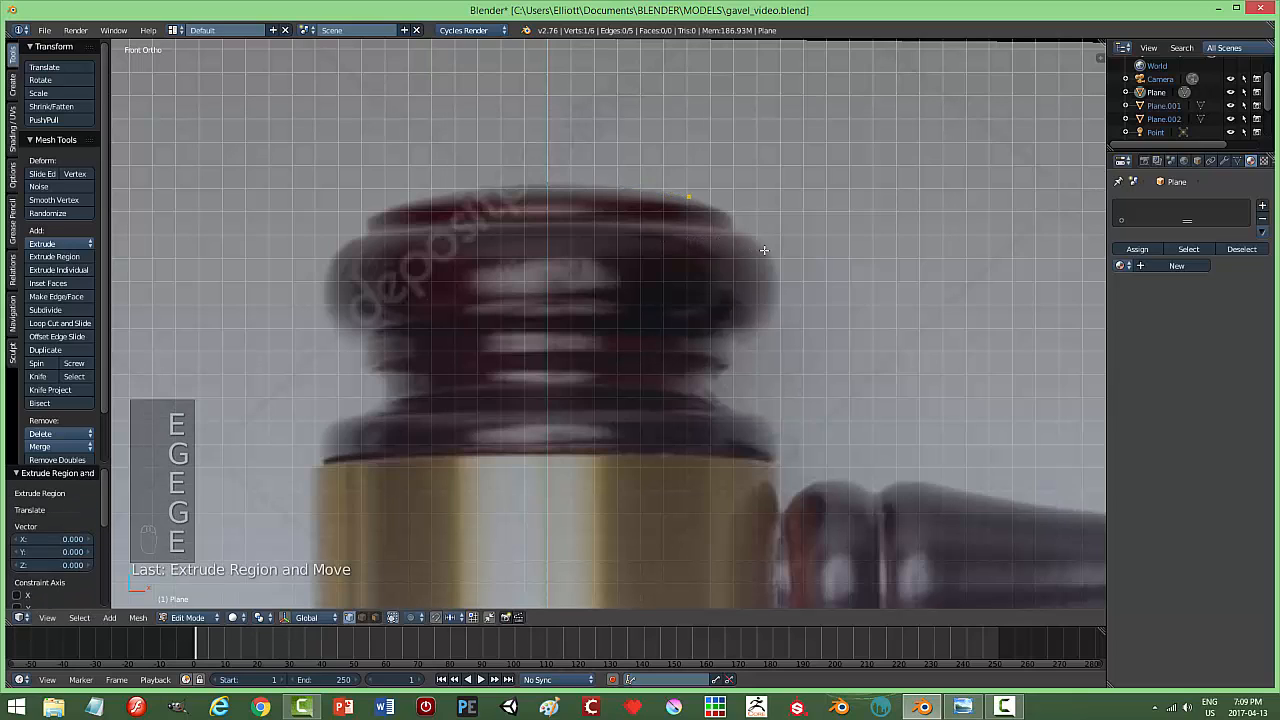
left_click(779, 258)
key("e")
left_click(778, 260)
key("g")
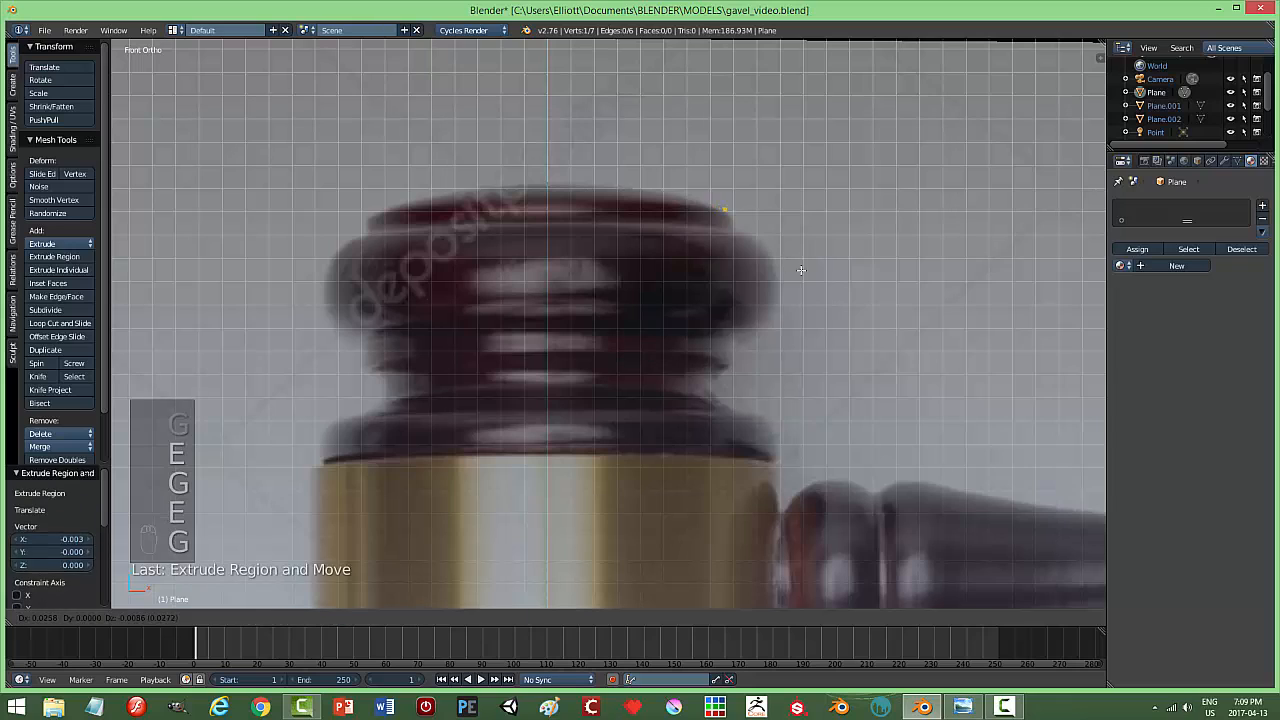
left_click(804, 274)
key("e")
left_click(804, 274)
key("g")
left_click(803, 288)
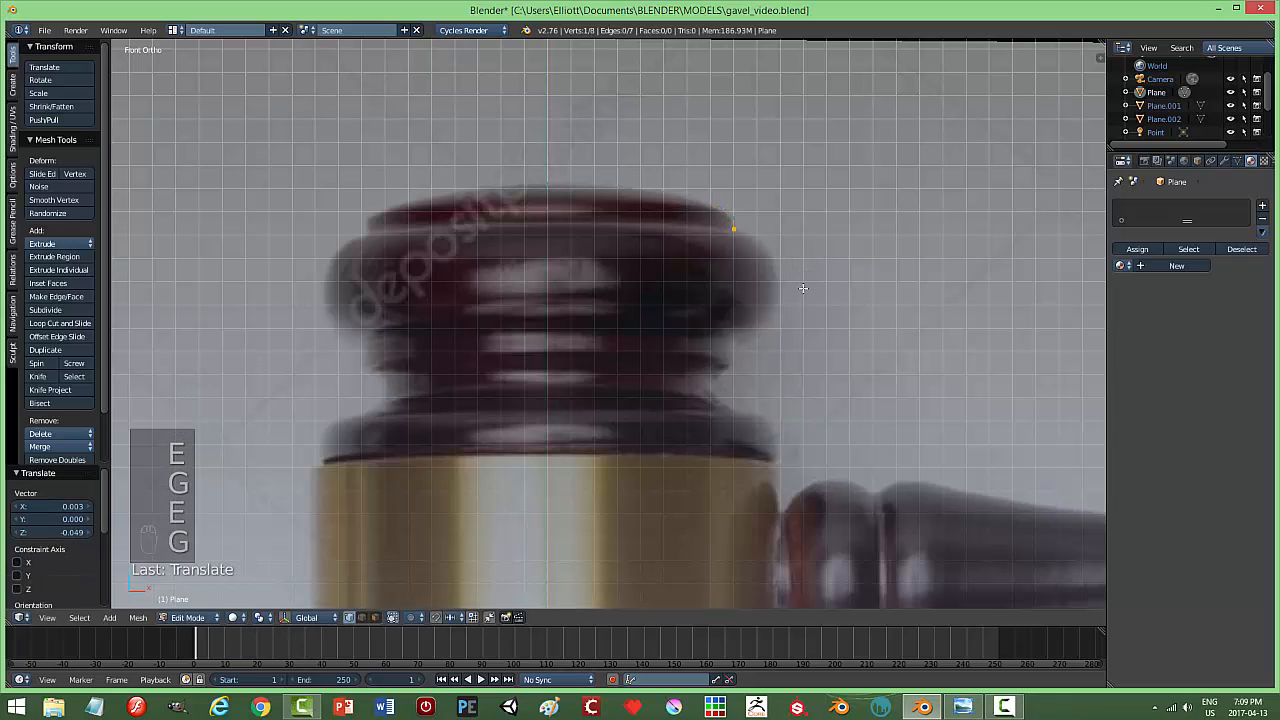
Extrude vertices from the crease outward over the upper right shoulder of the head's large bulge.
key("e")
left_click(804, 288)
key("g")
left_click(829, 297)
key("e")
left_click(831, 299)
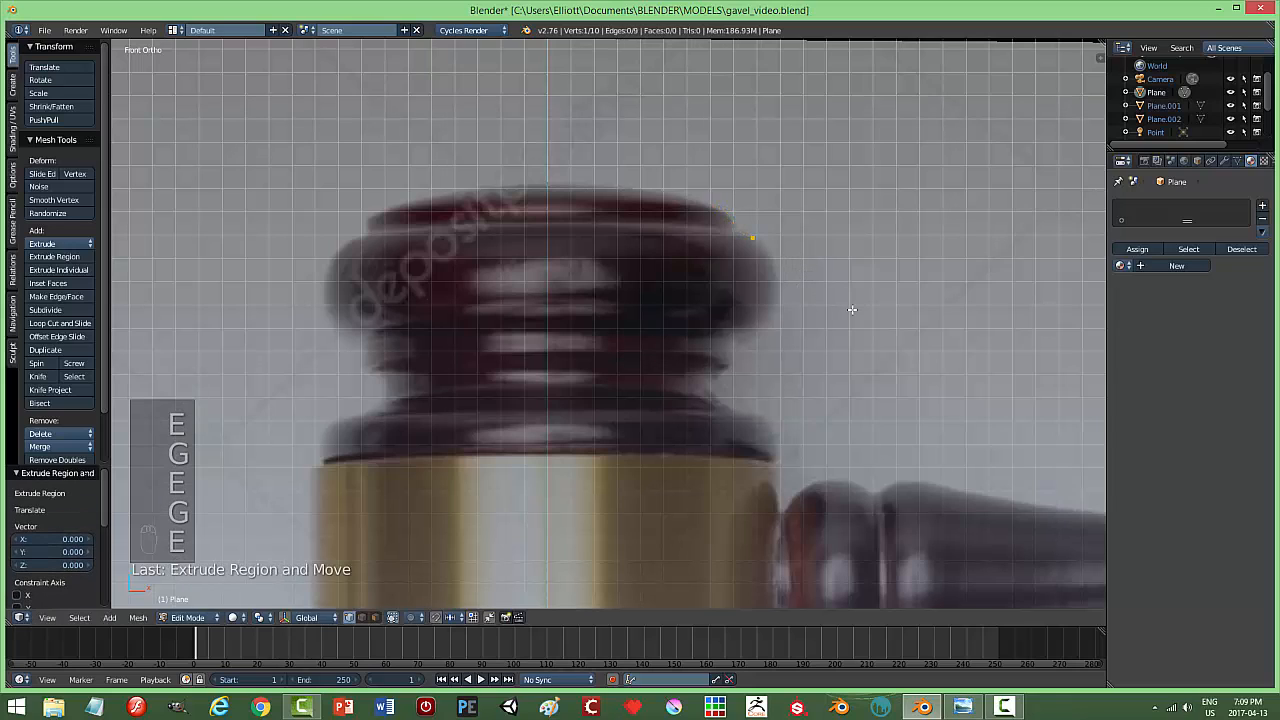
key("g")
left_click(861, 318)
key("e")
left_click(862, 318)
key("g")
left_click(876, 351)
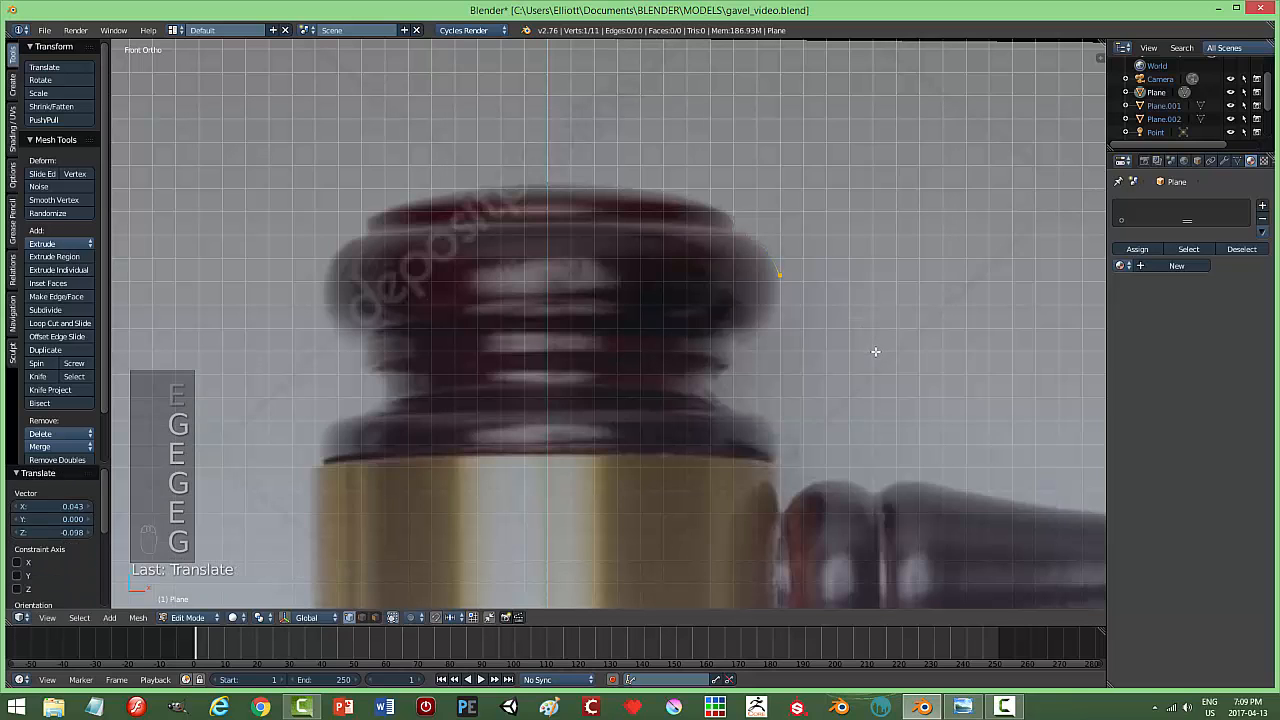
Extrude vertices down the widest right side of the large bulge, following its outline.
key("e")
left_click(876, 352)
key("g")
left_click(878, 381)
middle_click_drag(875, 380, 857, 314, "shift")
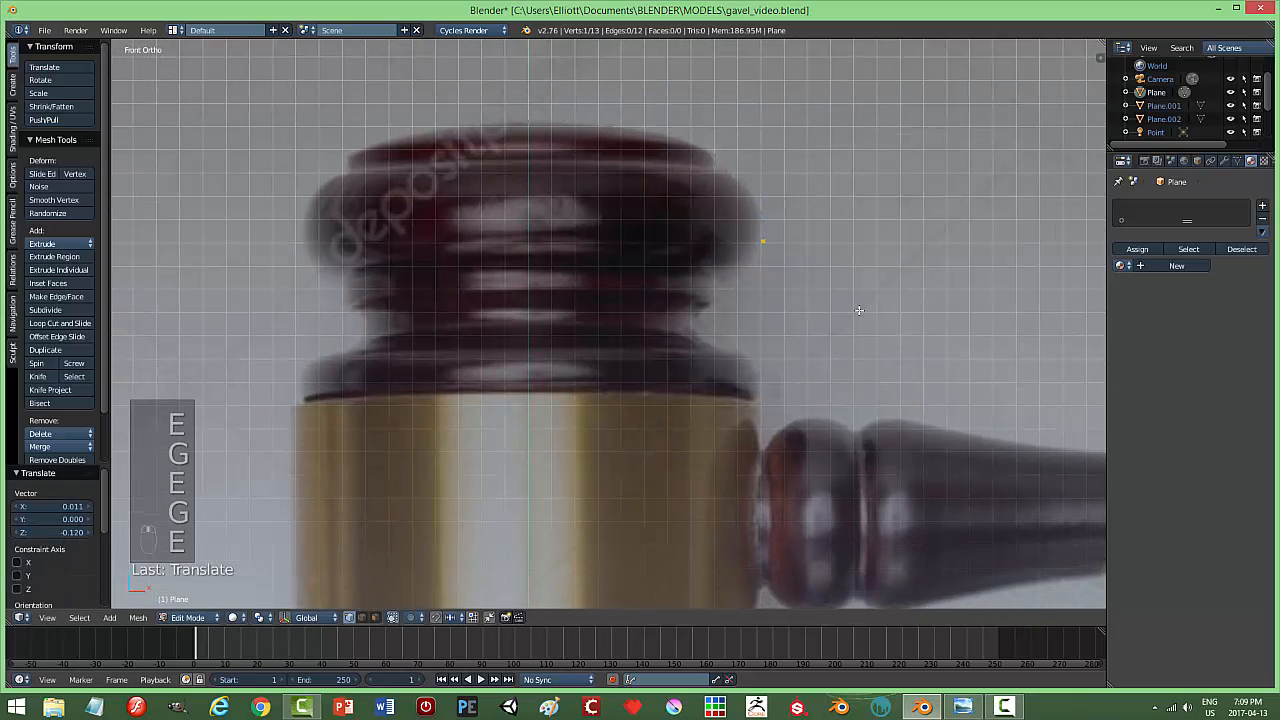
key("e")
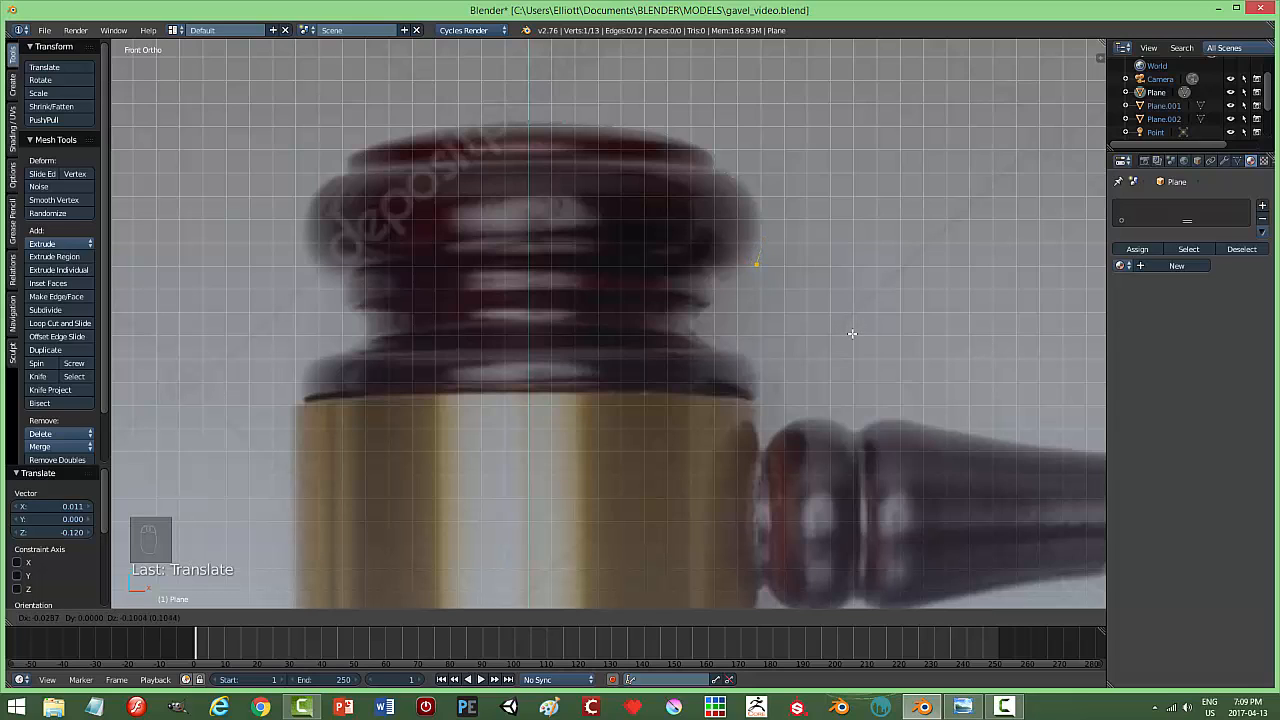
left_click(852, 334)
Extrude vertices inward along the underside of the large bulge toward the ring beneath it.
key("e")
key("g")
left_click(829, 356)
key("e")
left_click(829, 356)
key("g")
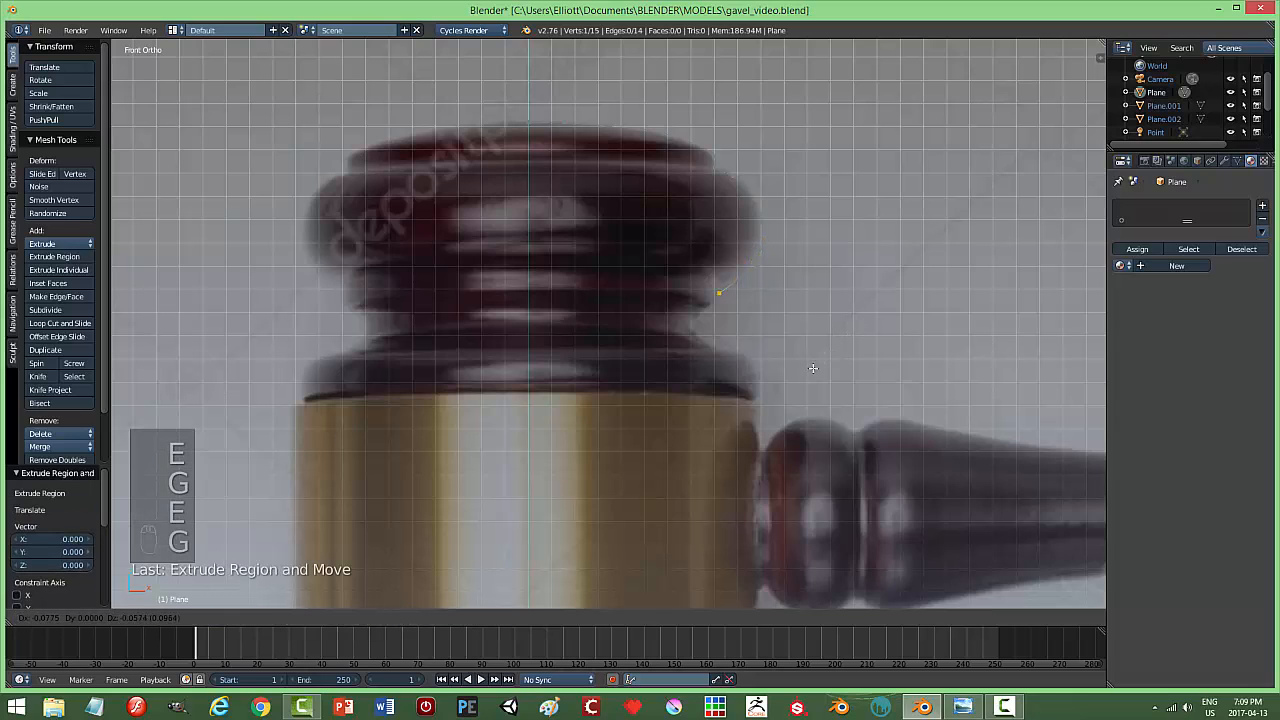
left_click(816, 366)
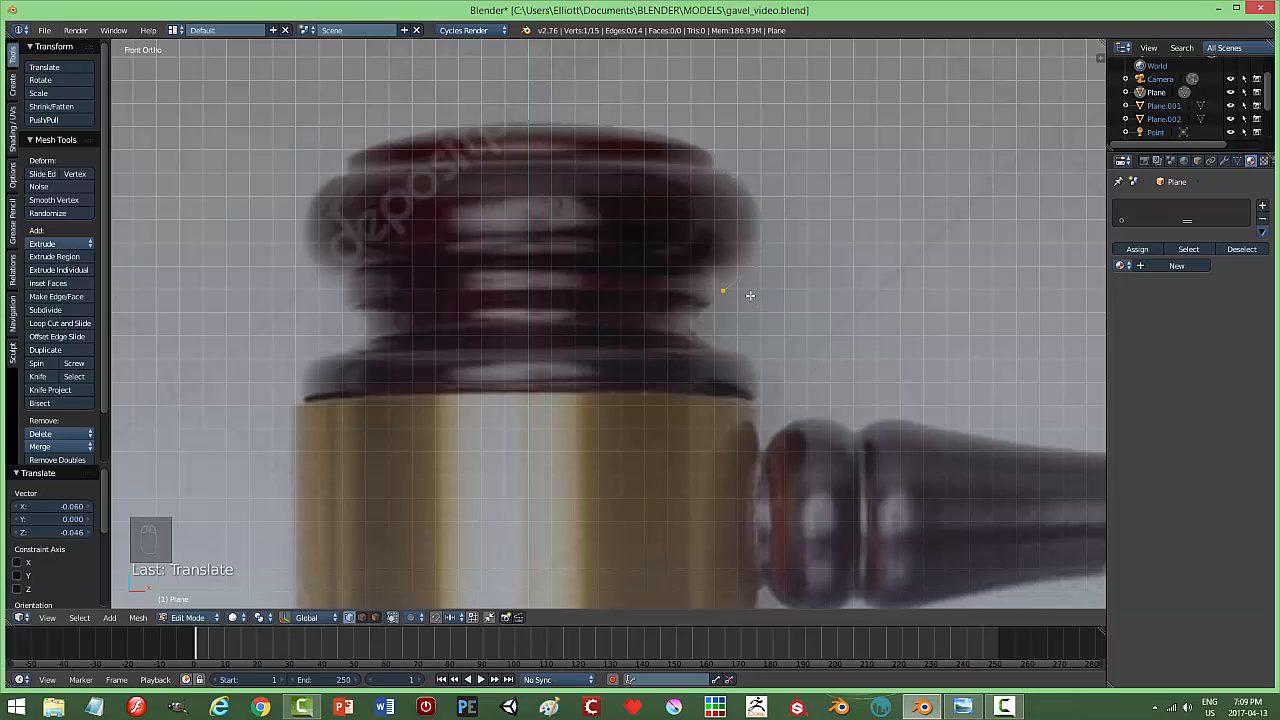
Reposition the last vertices under the large bulge, placing the end vertex at the top of the neck ring.
key("g")
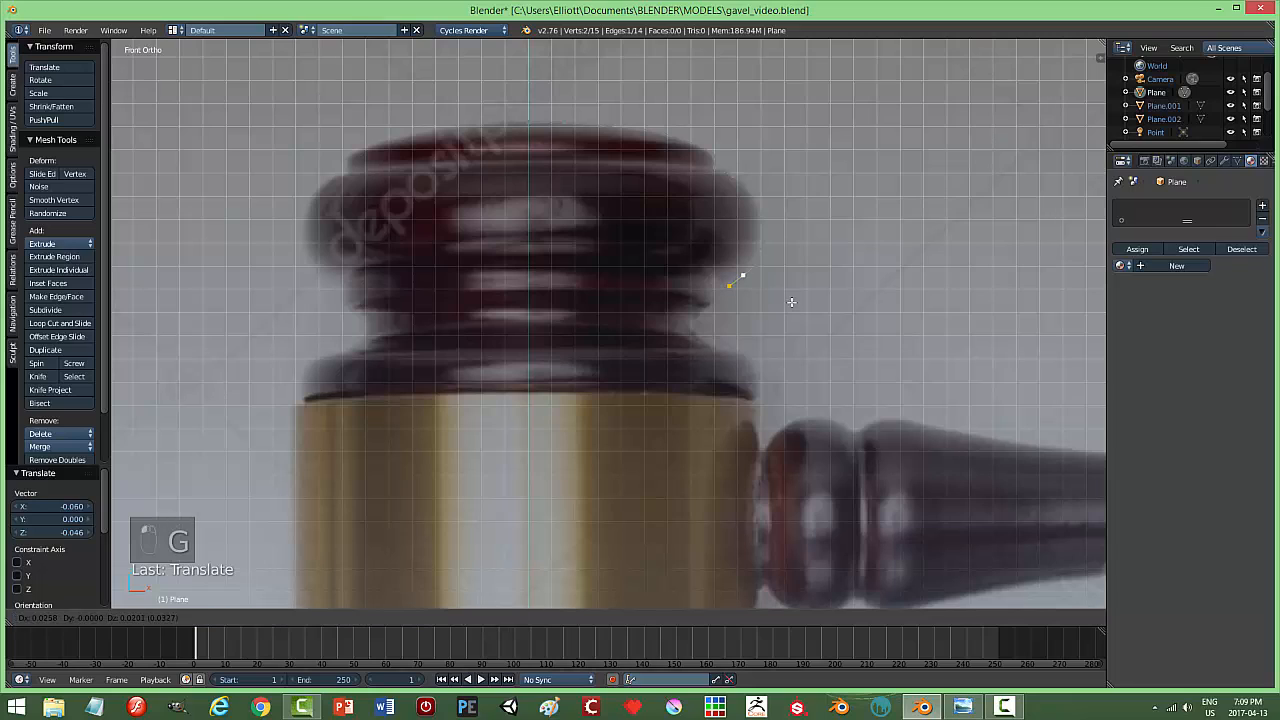
left_click(772, 297)
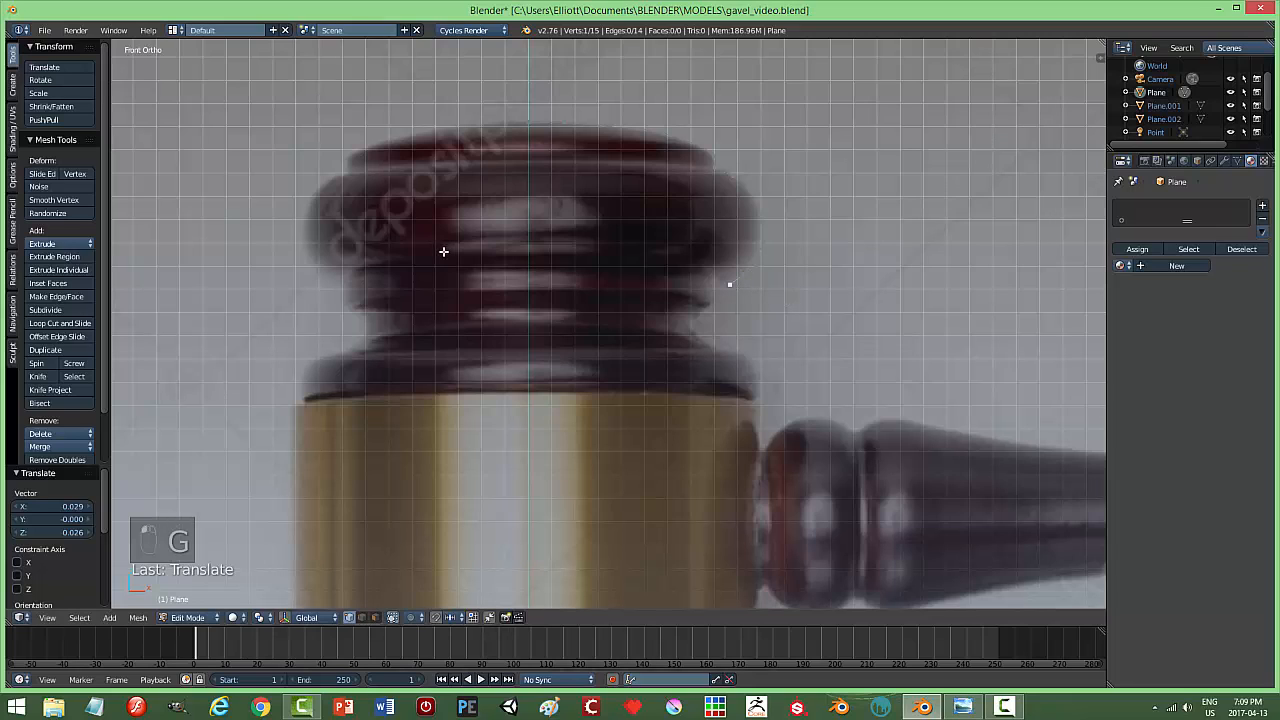
right_click(733, 286)
key("g")
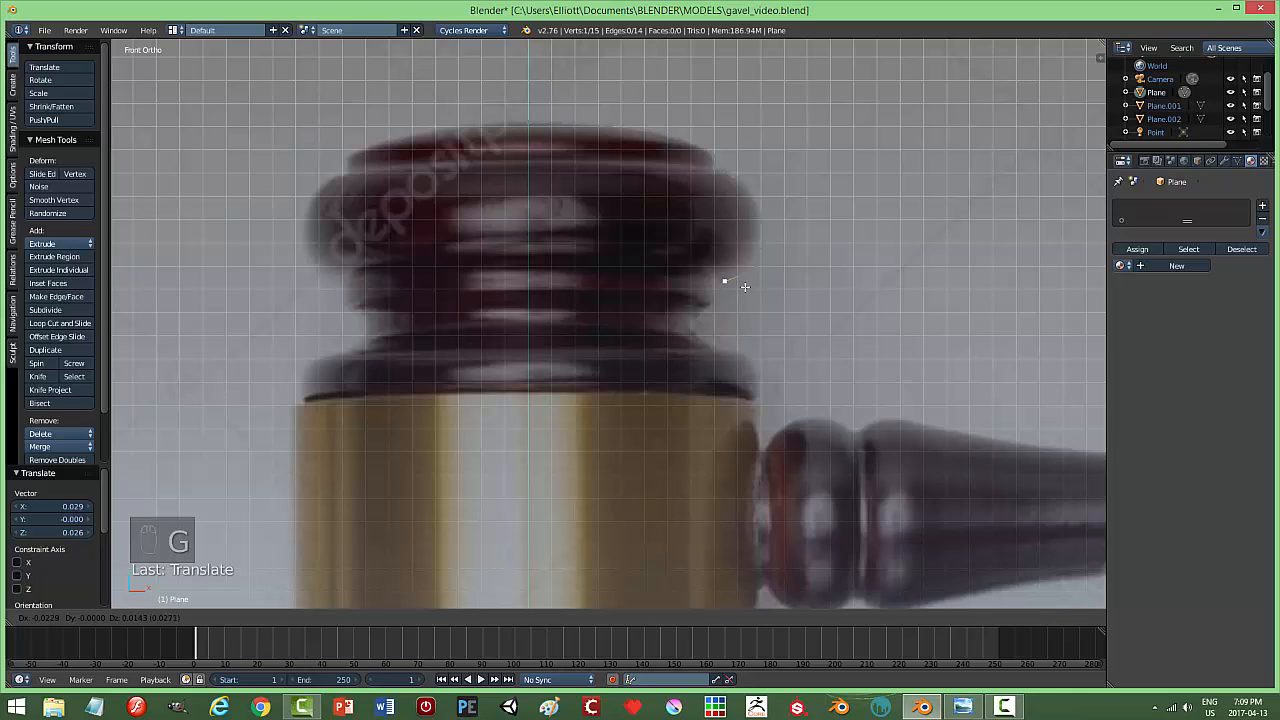
left_click(745, 287)
Extrude vertices down the right side of the neck ring and inward along its lower edge.
key("e")
left_click(746, 288)
key("g")
left_click(751, 294)
key("e")
left_click(751, 294)
key("g")
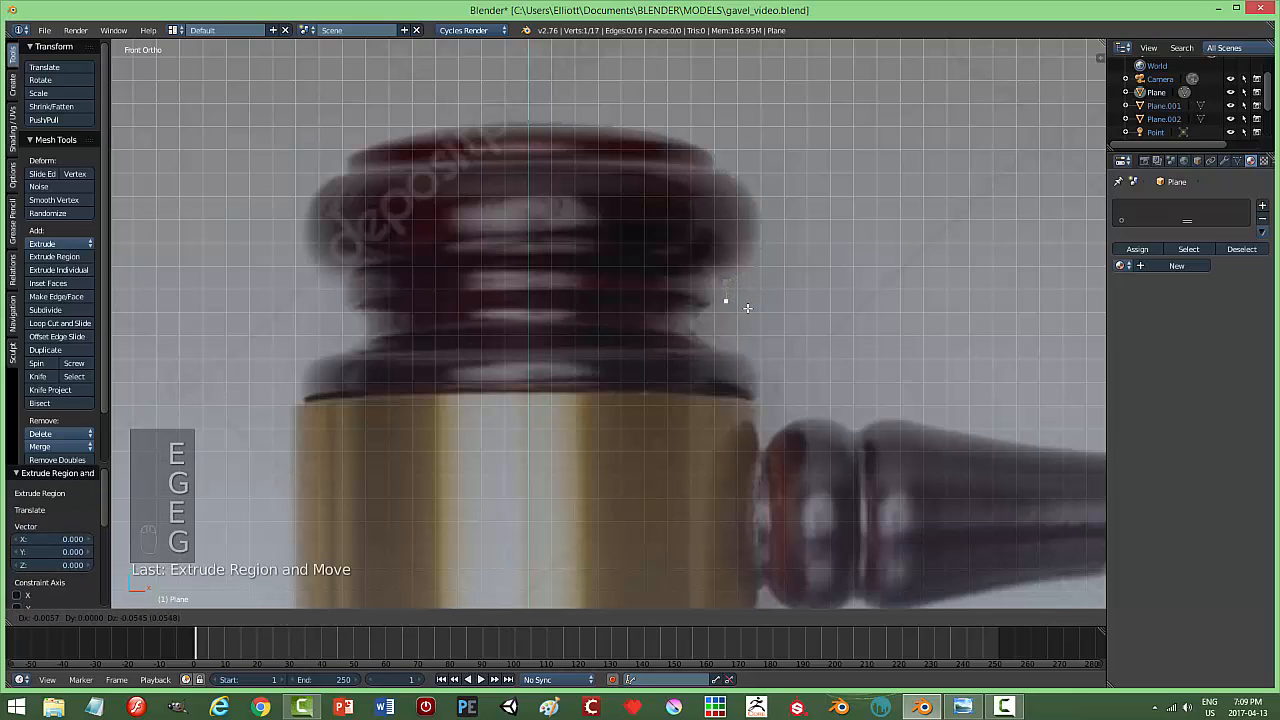
left_click(720, 301)
key("e")
key("g")
left_click(712, 308)
Extrude vertices into and down the narrowest groove of the gavel head's neck.
key("e")
left_click(722, 323)
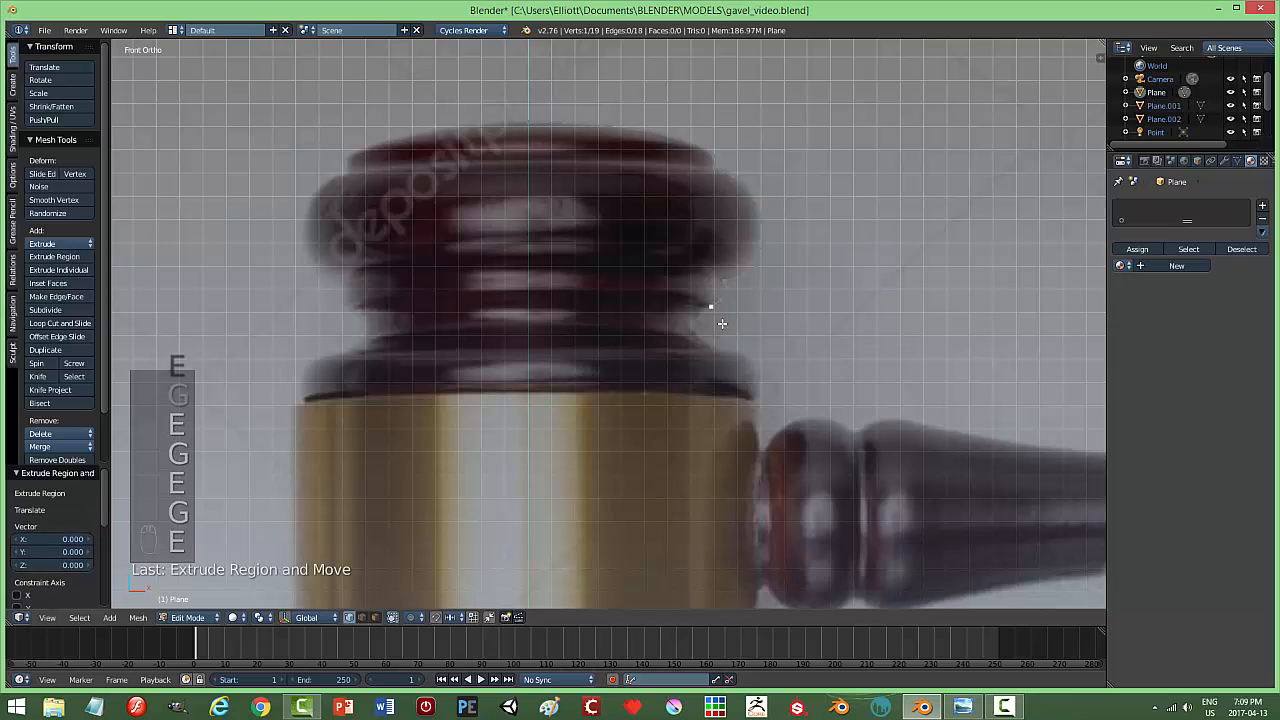
key("g")
left_click(712, 332)
key("e")
left_click(712, 332)
key("g")
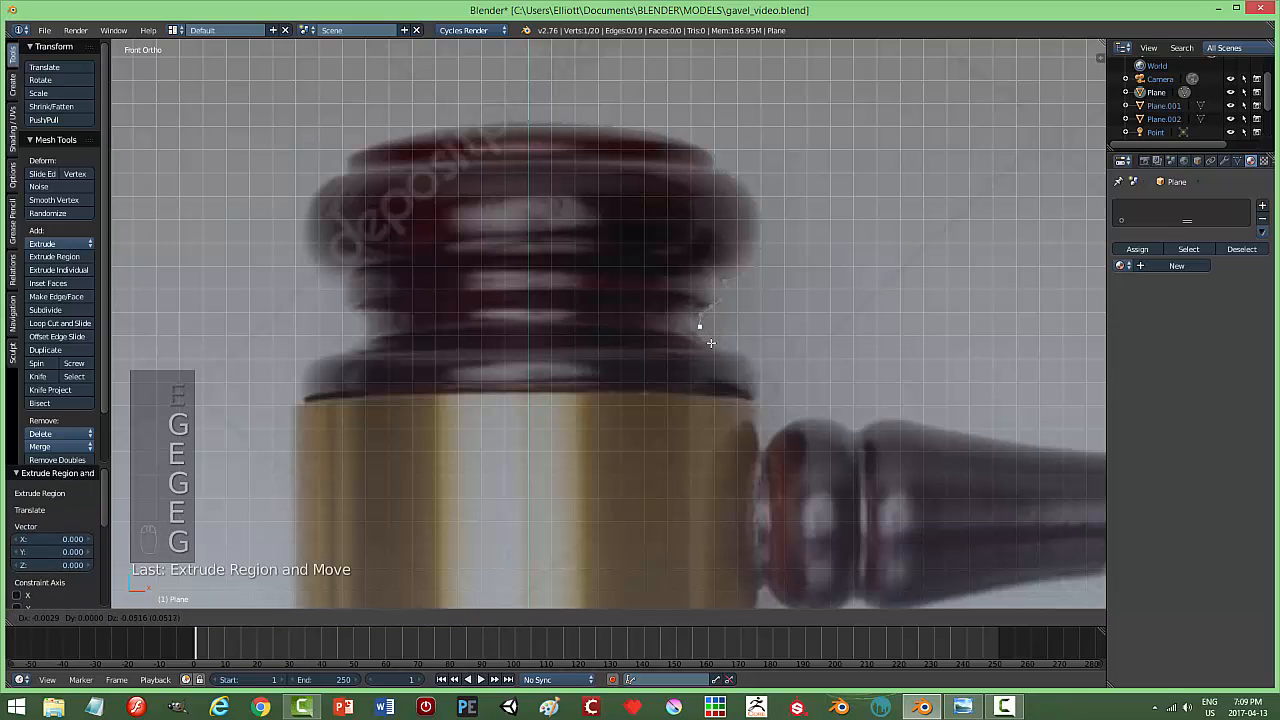
left_click(710, 341)
Extrude vertices outward from the neck groove along the start of the flare above the gold band.
key("e")
left_click(714, 335)
key("g")
left_click(728, 350)
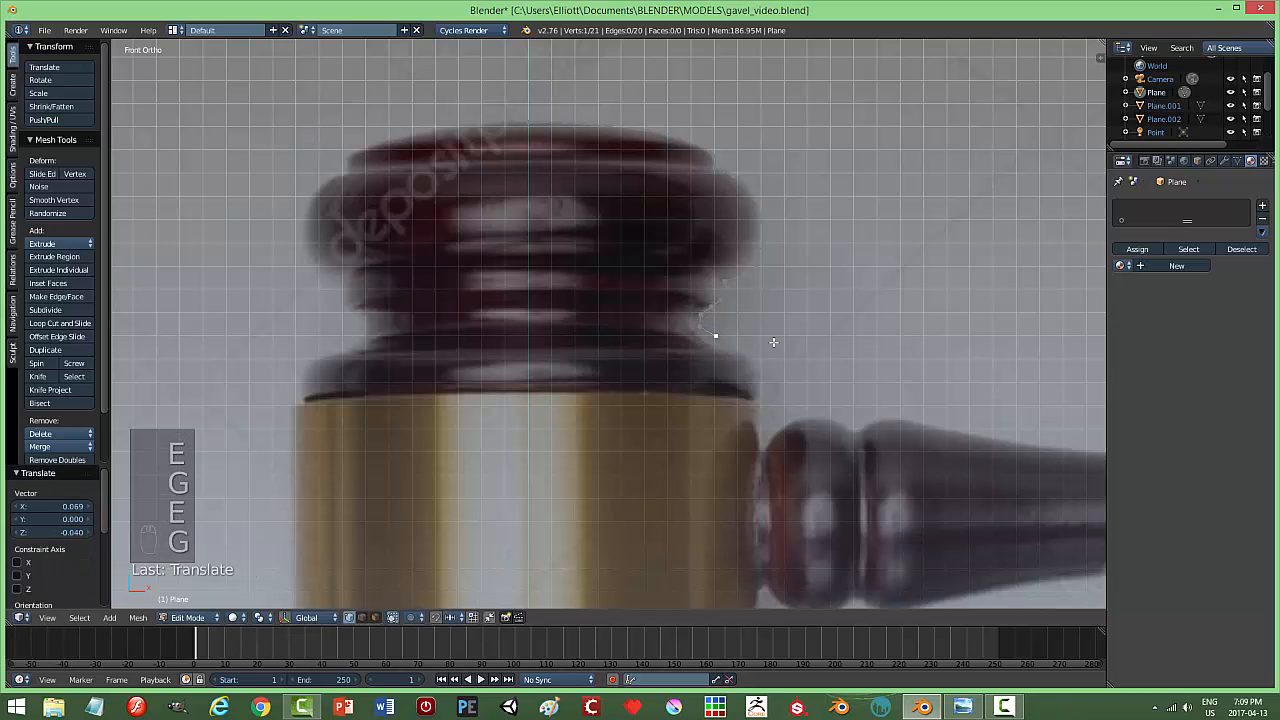
middle_click_drag(773, 342, 748, 259, "shift")
key("e")
left_click(753, 263)
key("g")
left_click(768, 275)
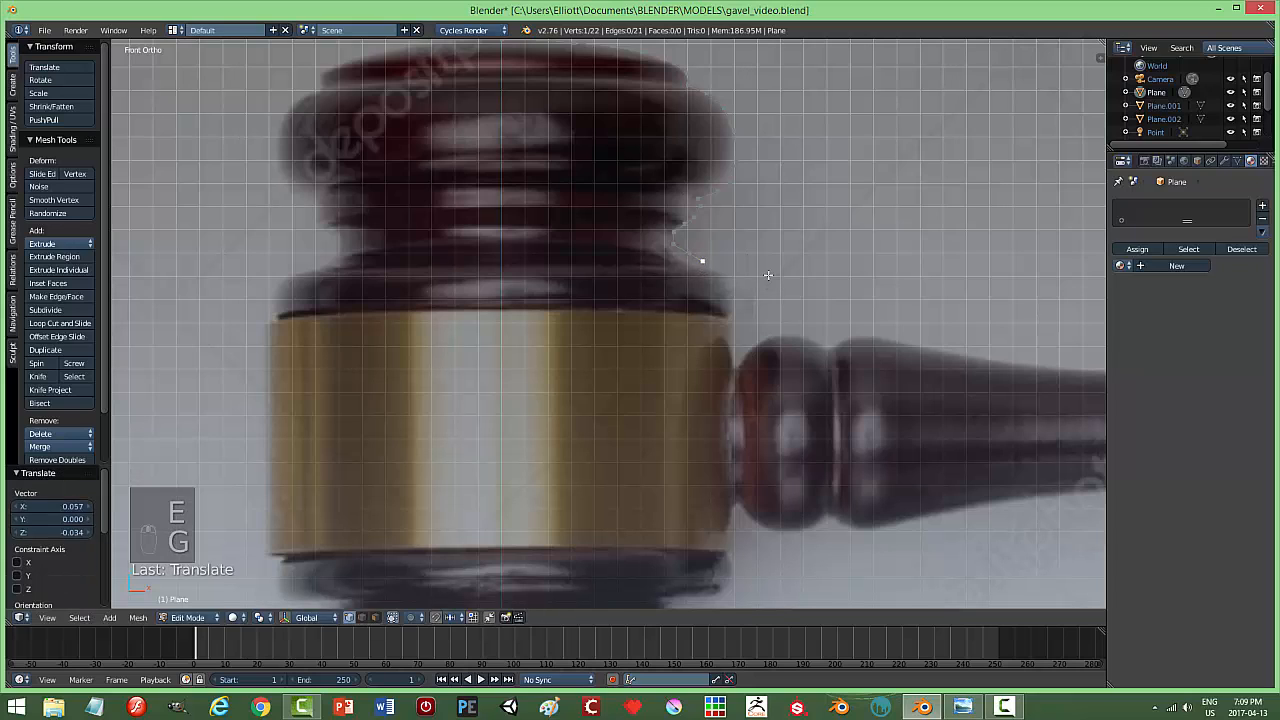
Extrude two more vertices around the right shoulder of the flare above the gold band.
key("e")
left_click(768, 275)
key("g")
left_click(784, 286)
key("e")
left_click(784, 286)
key("g")
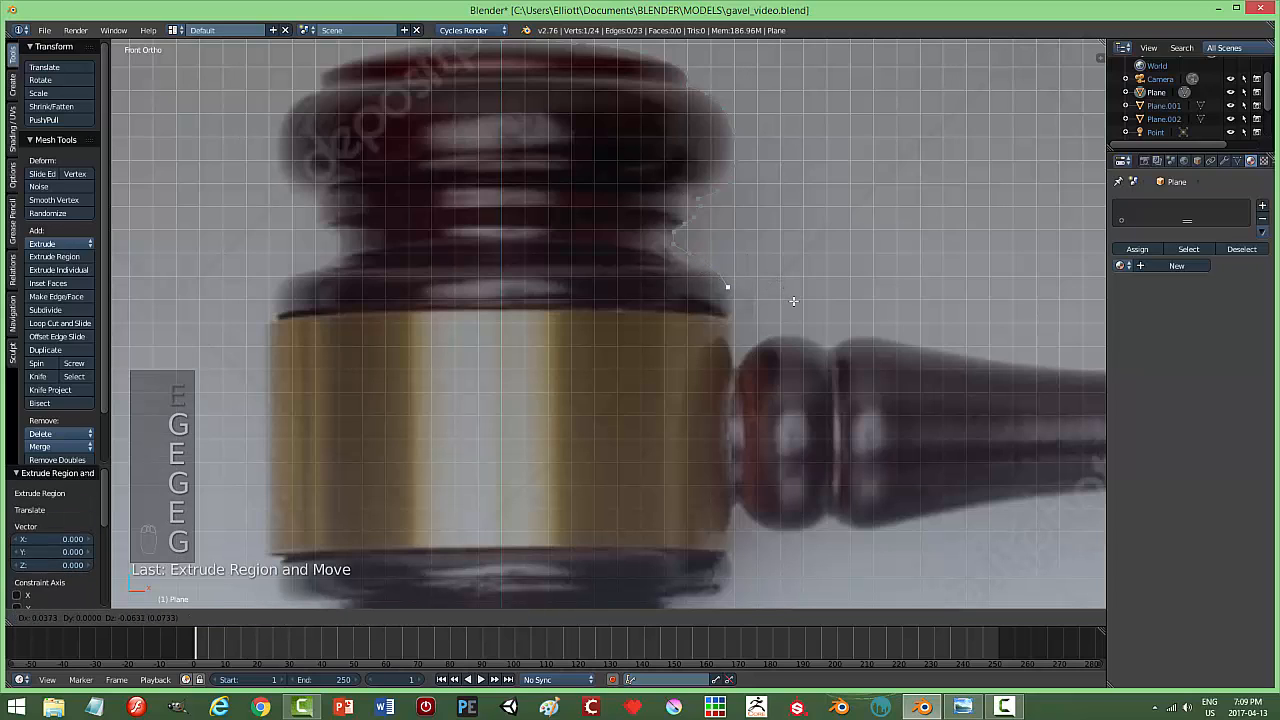
left_click(794, 301)
Extrude vertices down the right edge of the flare and in to the gold band's upper right corner.
key("e")
left_click(794, 301)
key("g")
left_click(798, 318)
key("e")
left_click(798, 318)
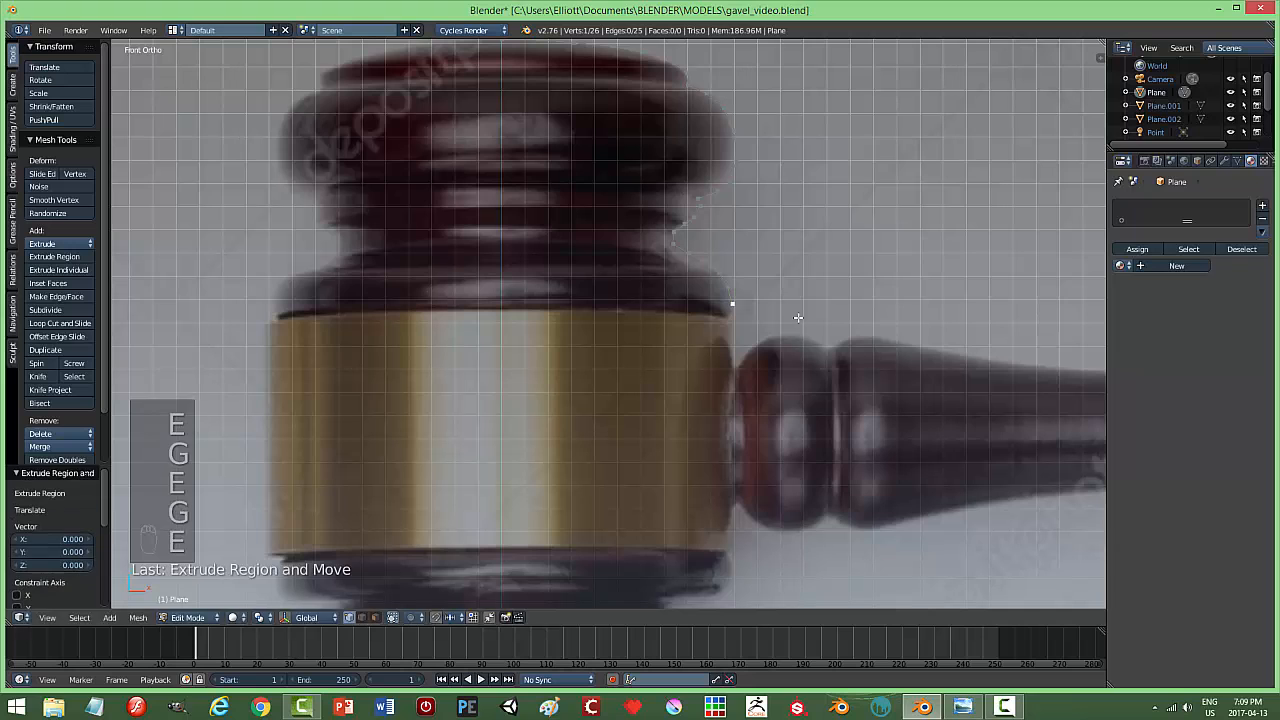
key("e")
left_click(793, 331)
key("g")
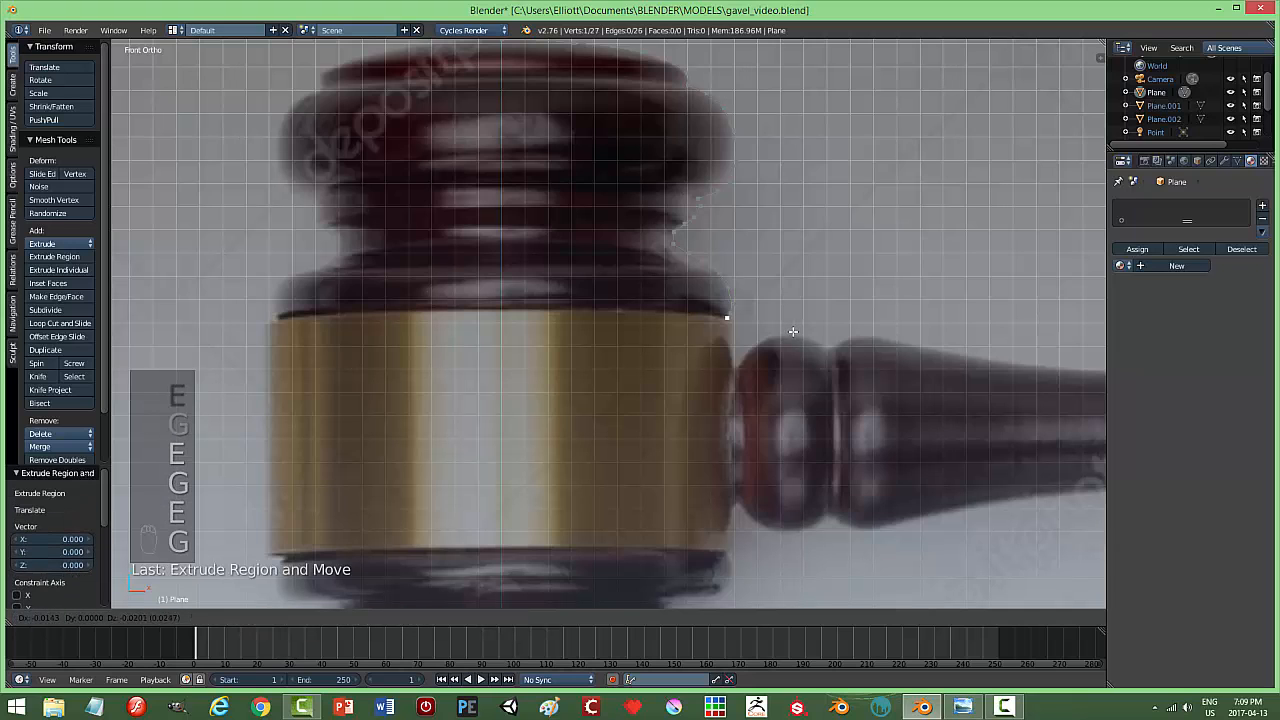
left_click(793, 331)
Extrude a vertex straight down along Z by about 1.0 unit to the gold band's lower right corner.
middle_click_drag(793, 331, 795, 222, "shift")
key("e")
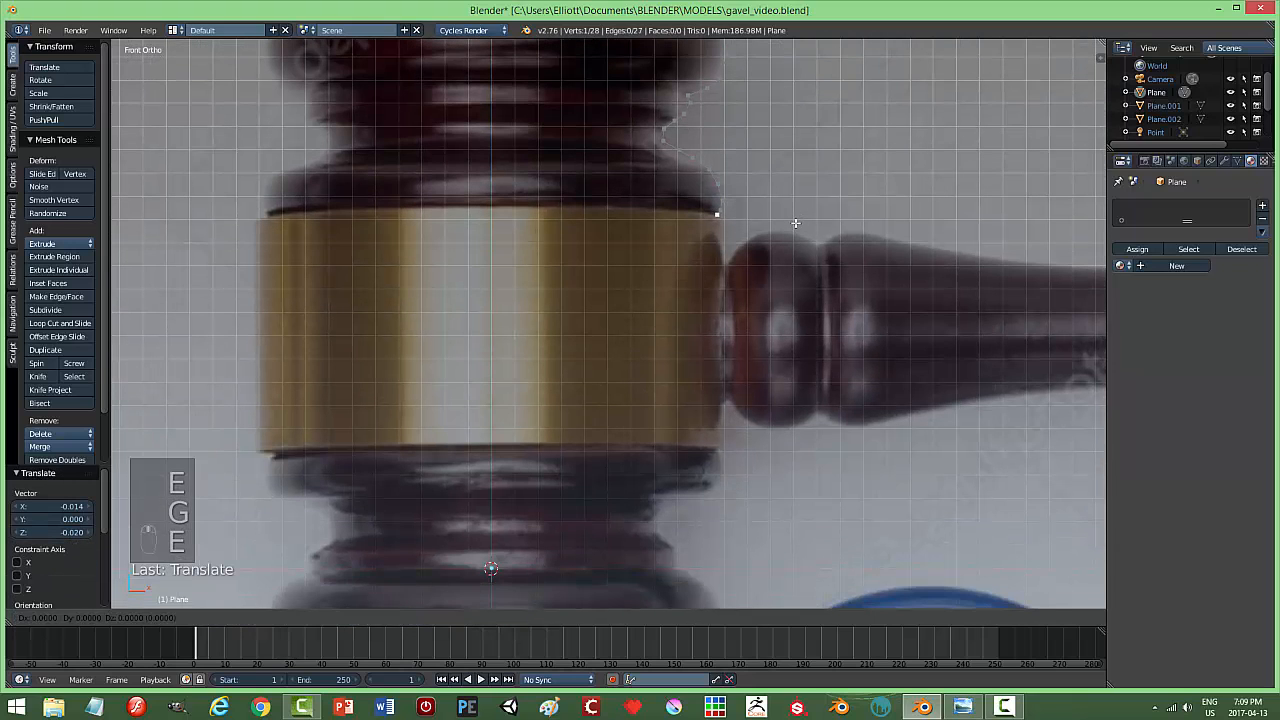
key("g")
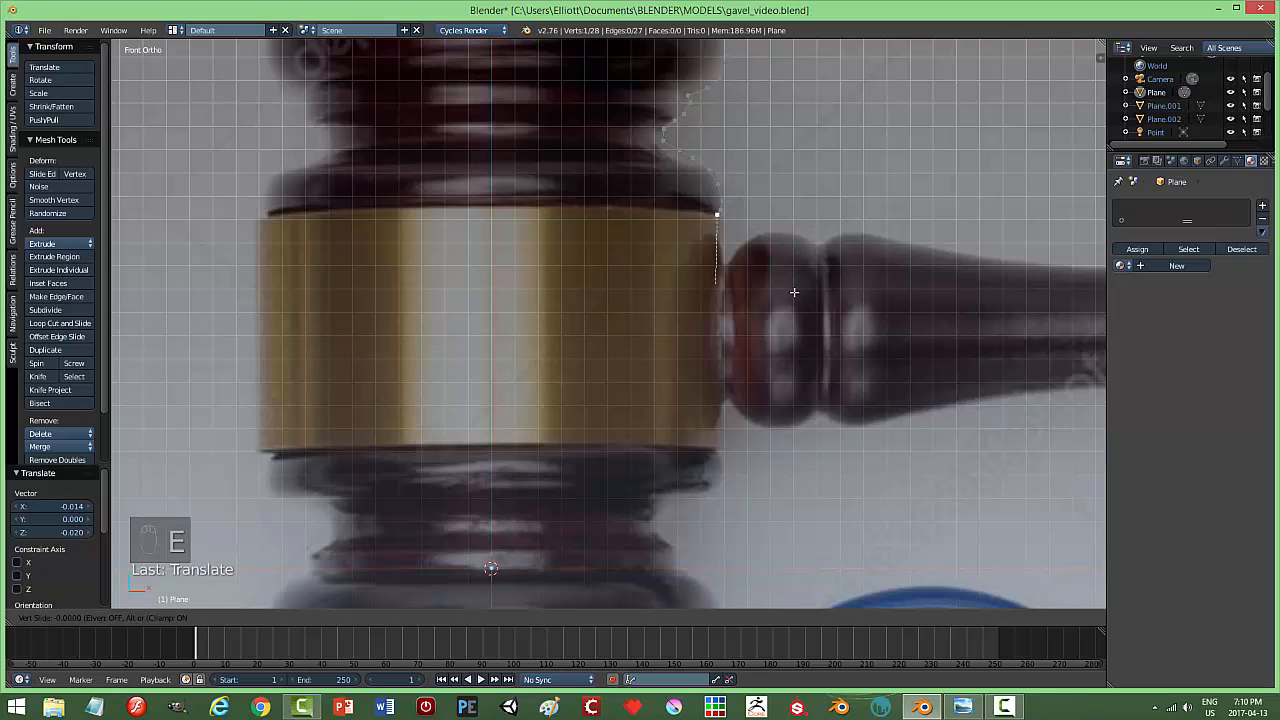
key("g")
key("z")
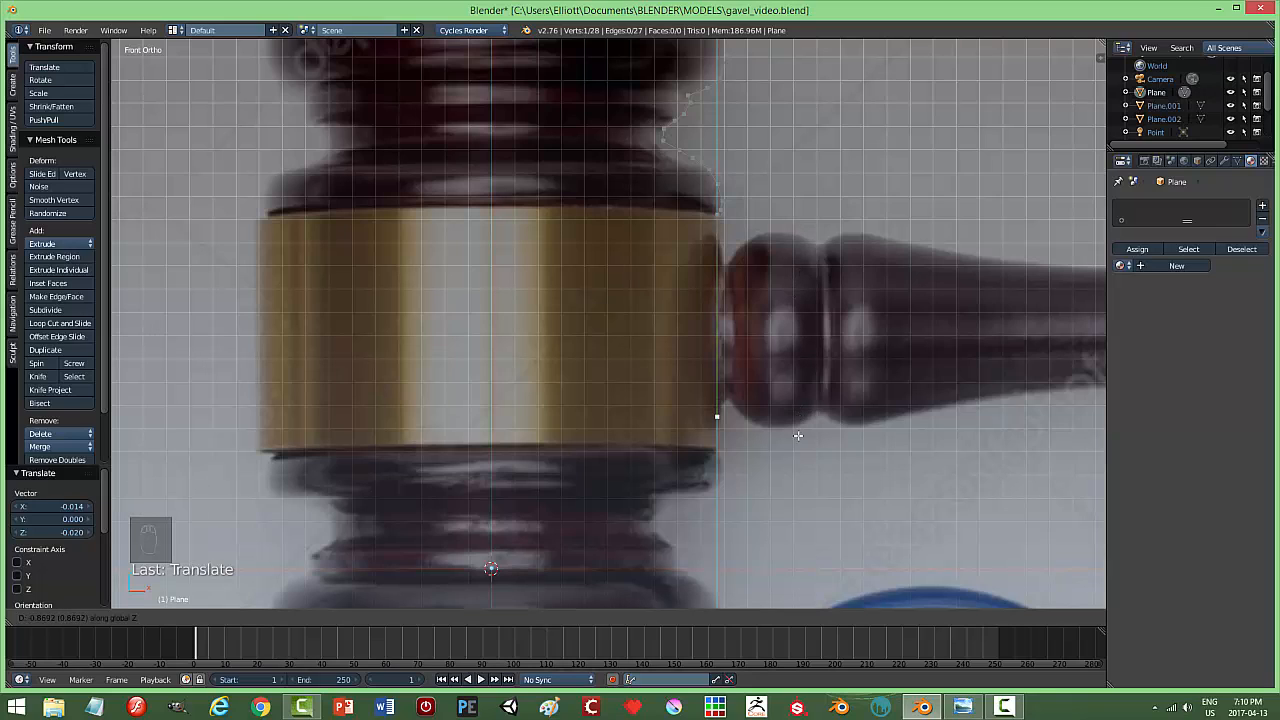
left_click(801, 455)
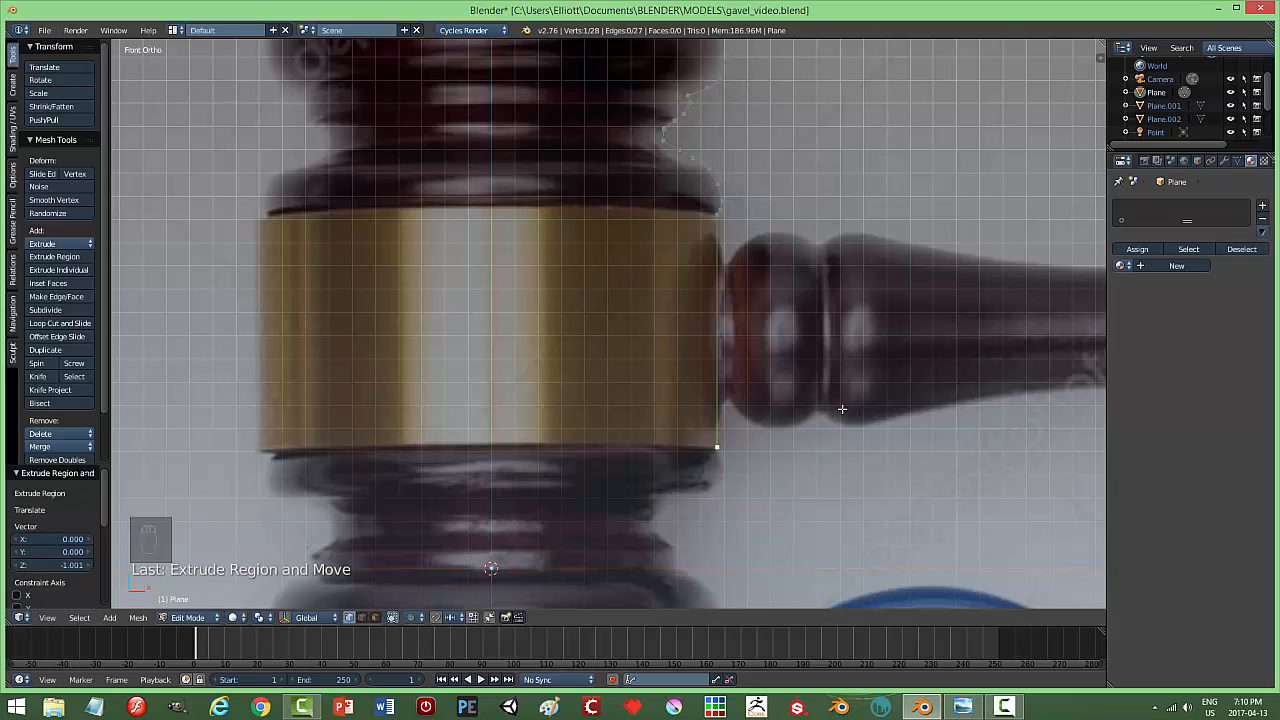
Extrude vertices from the gold band's lower right corner down the right side of the flare below it.
key("e")
key("g")
left_click(846, 421)
key("e")
key("g")
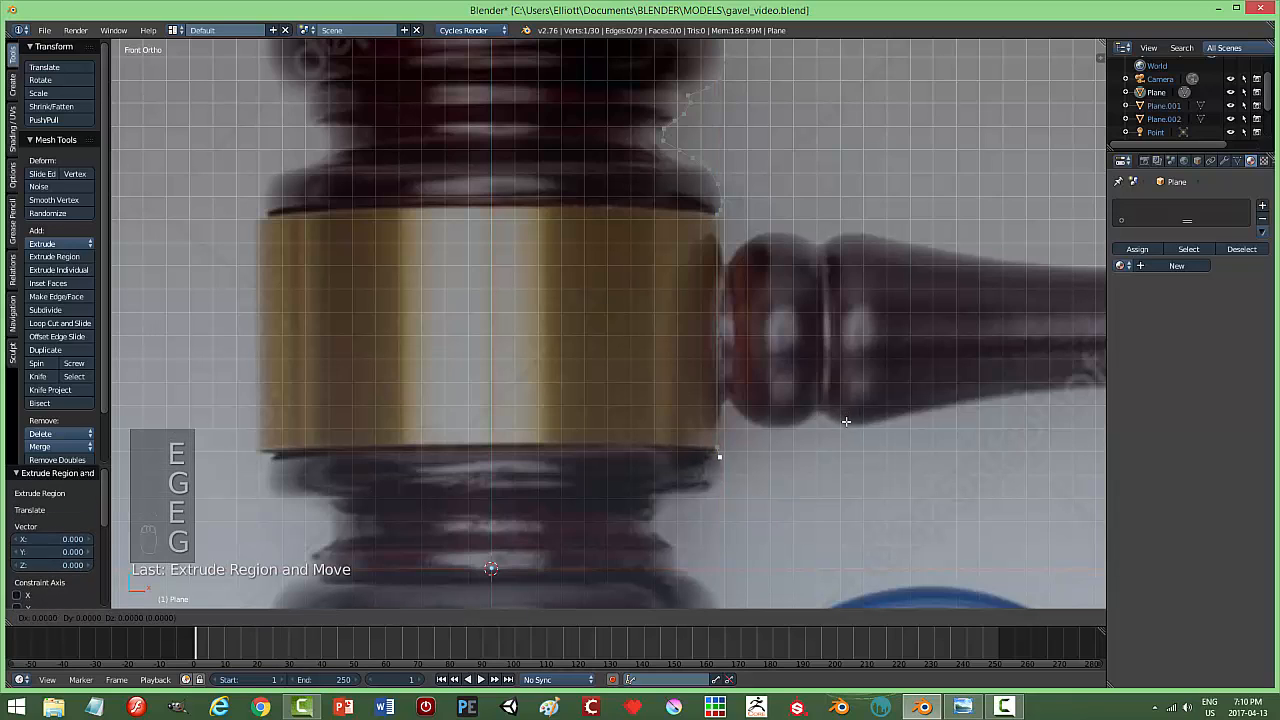
left_click(848, 430)
key("e")
key("g")
left_click(848, 443)
Extrude vertices inward along the underside of the flare below the gold band up to the lower neck.
key("e")
key("g")
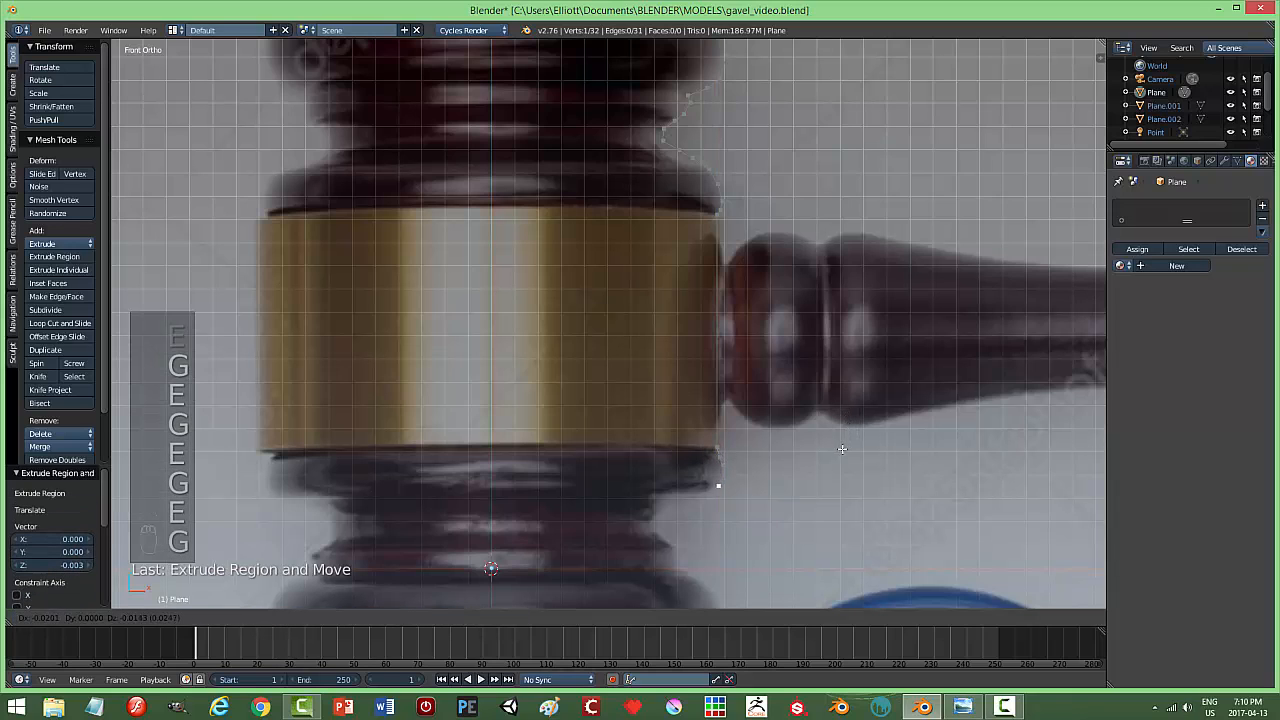
left_click(831, 449)
key("e")
key("g")
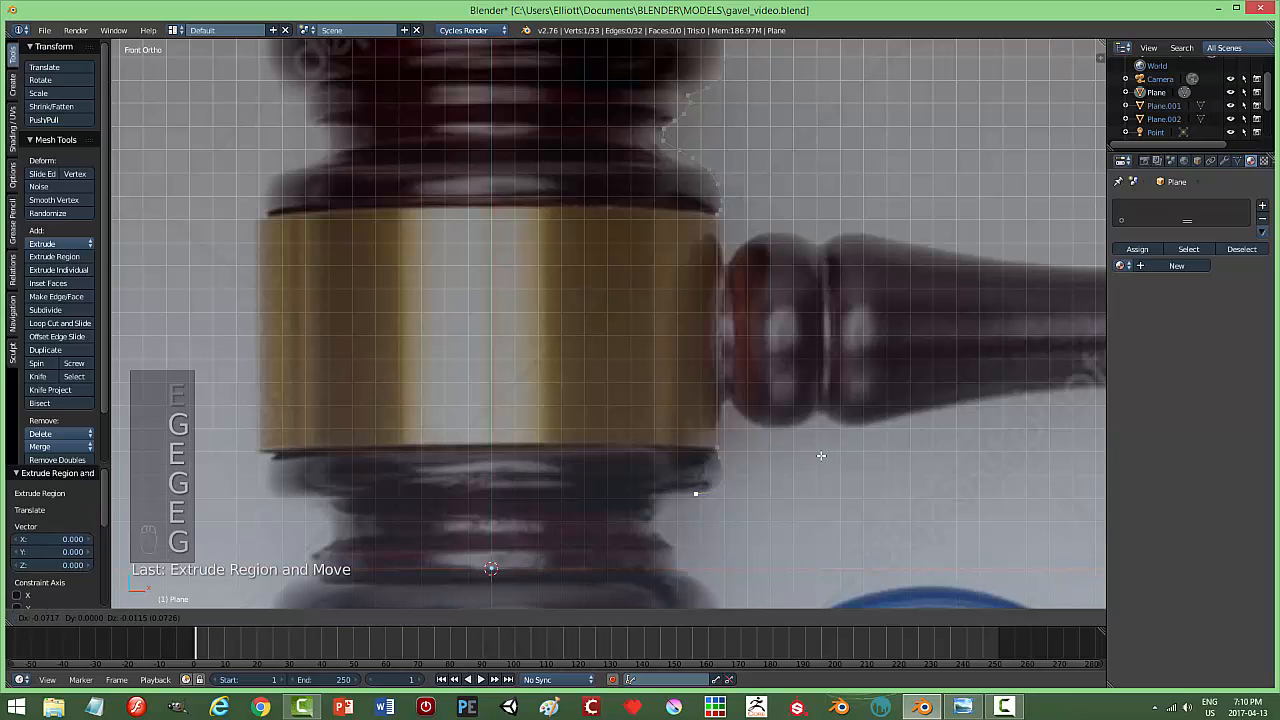
left_click(821, 456)
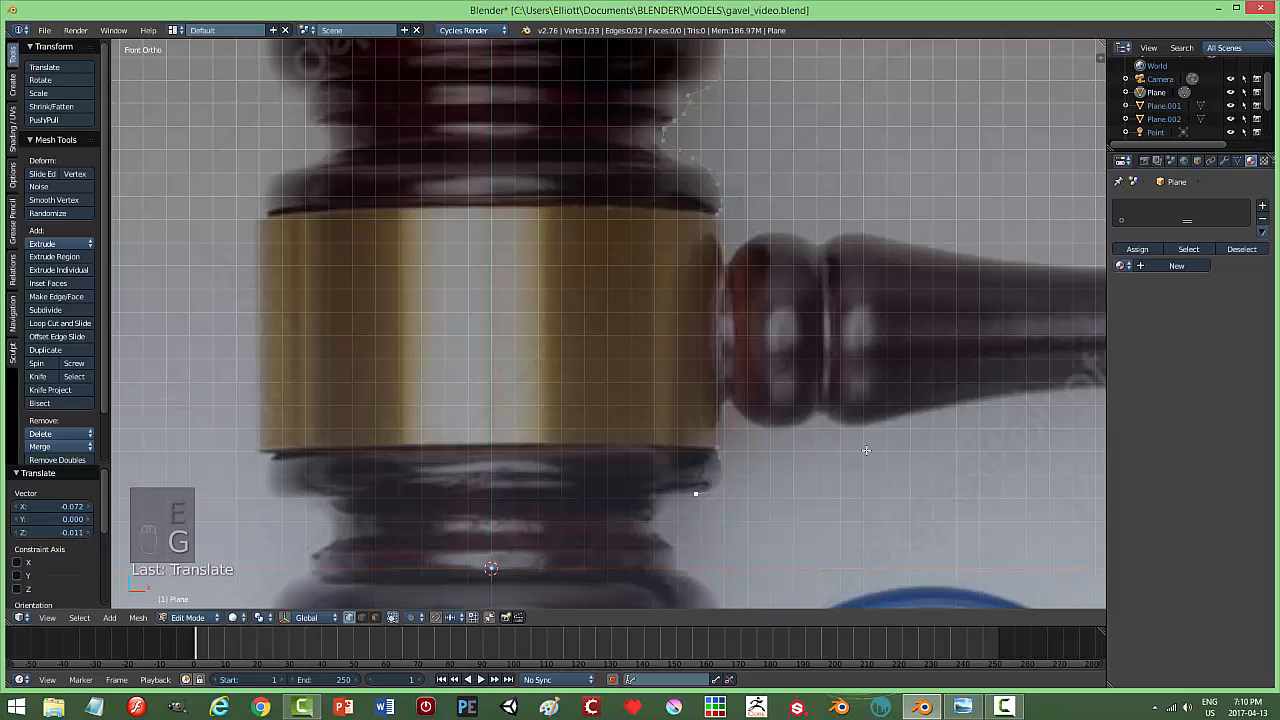
middle_click_drag(868, 459, 871, 262, "shift")
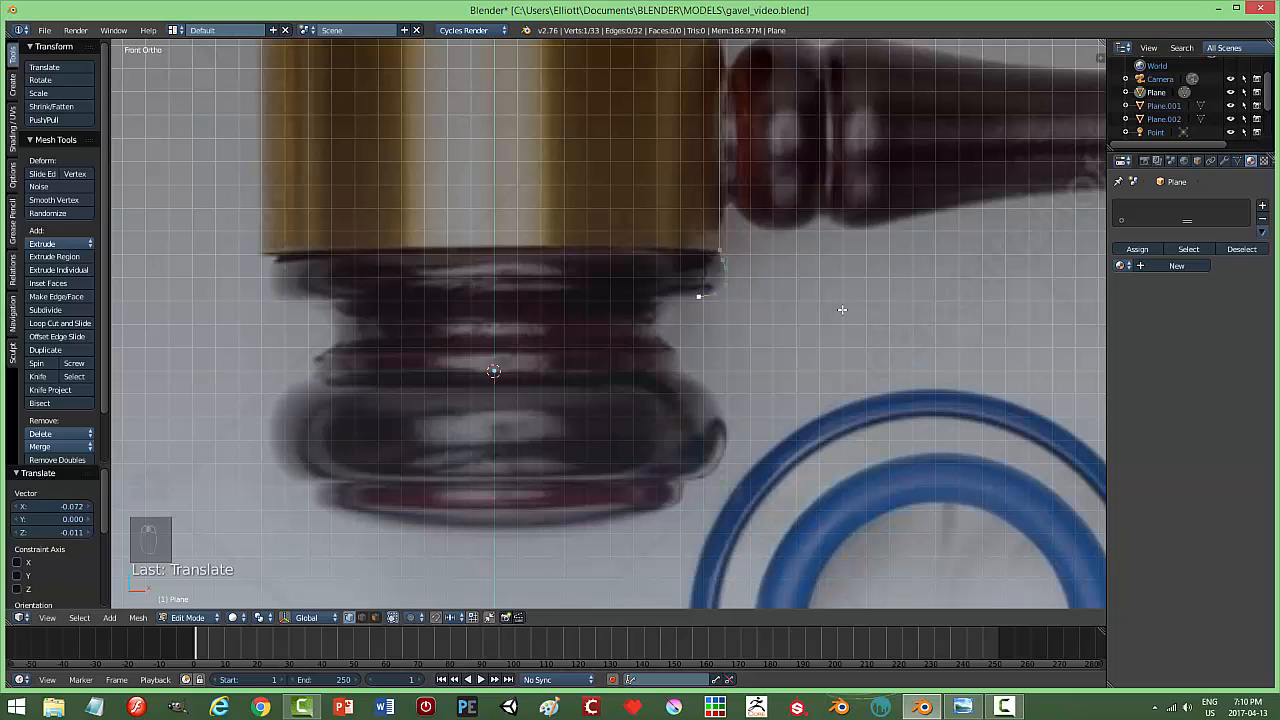
key("e")
key("g")
left_click(811, 311)
Extrude vertices down the lower neck into its narrowest groove.
key("e")
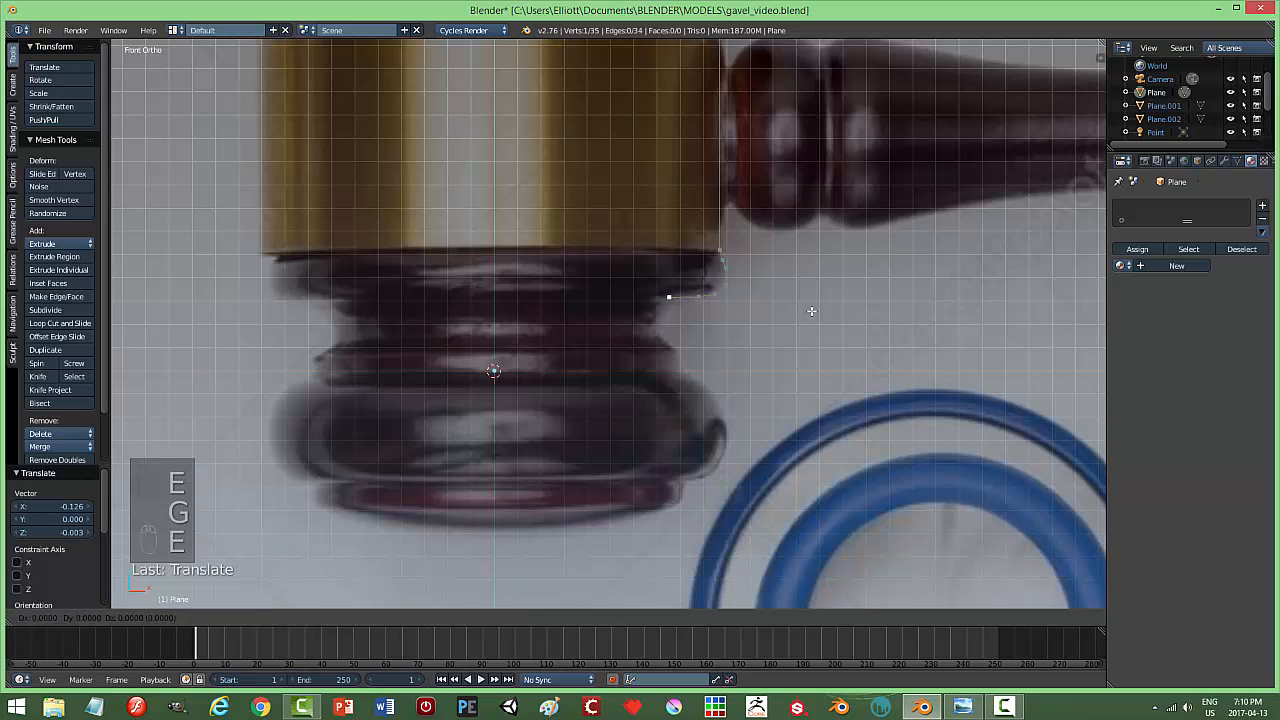
key("g")
left_click(811, 311)
key("e")
key("g")
left_click(805, 323)
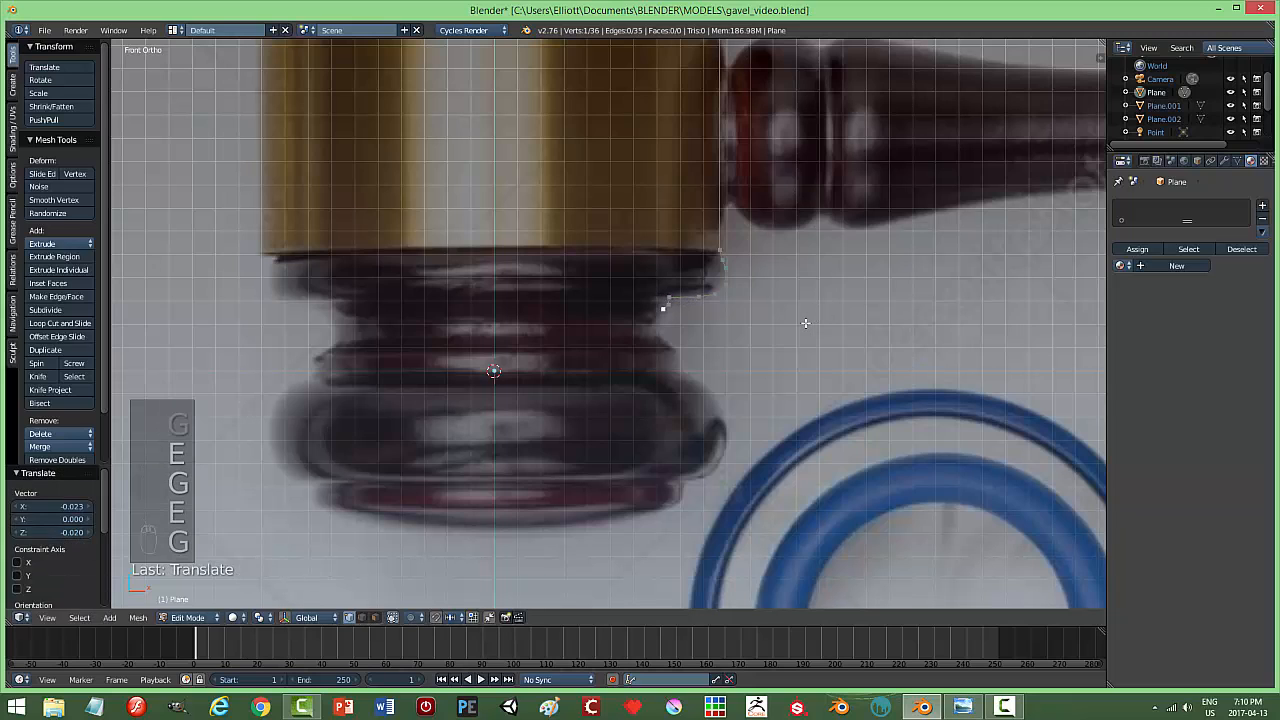
key("e")
key("g")
left_click(804, 332)
key("e")
key("g")
left_click(797, 342)
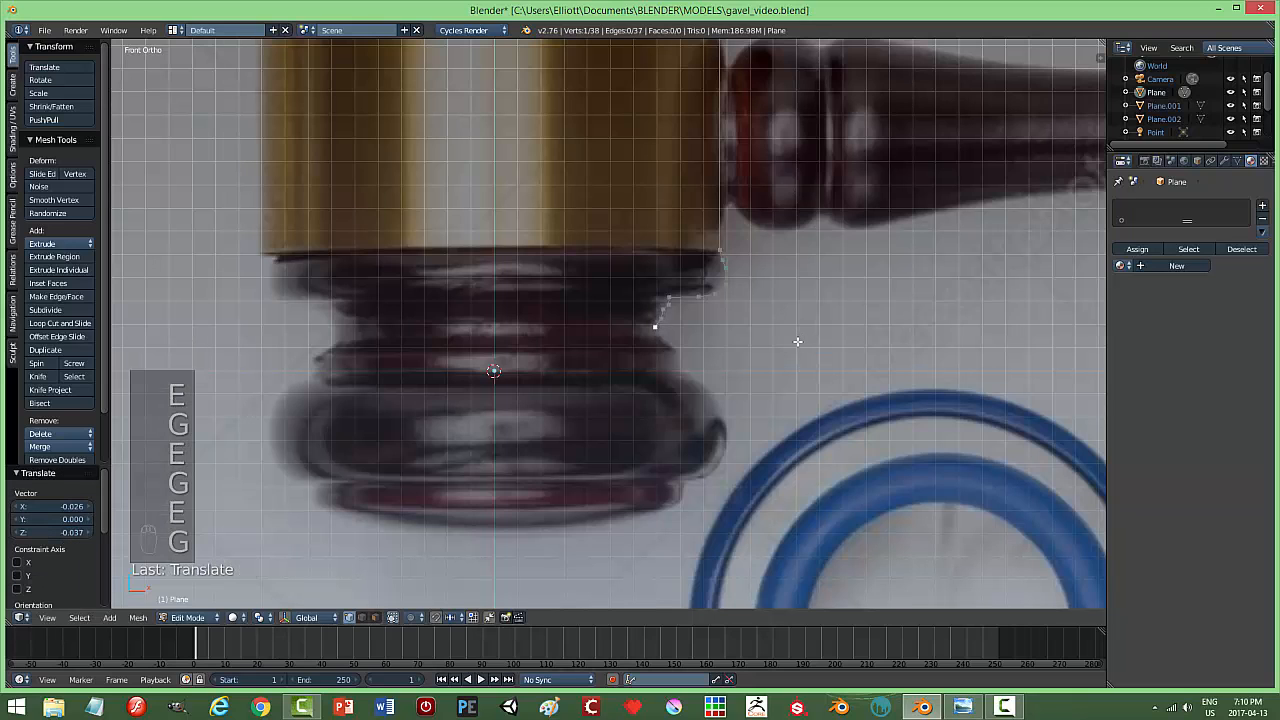
Extrude vertices outward from the lower neck groove and down around the right side of the small ring.
key("e")
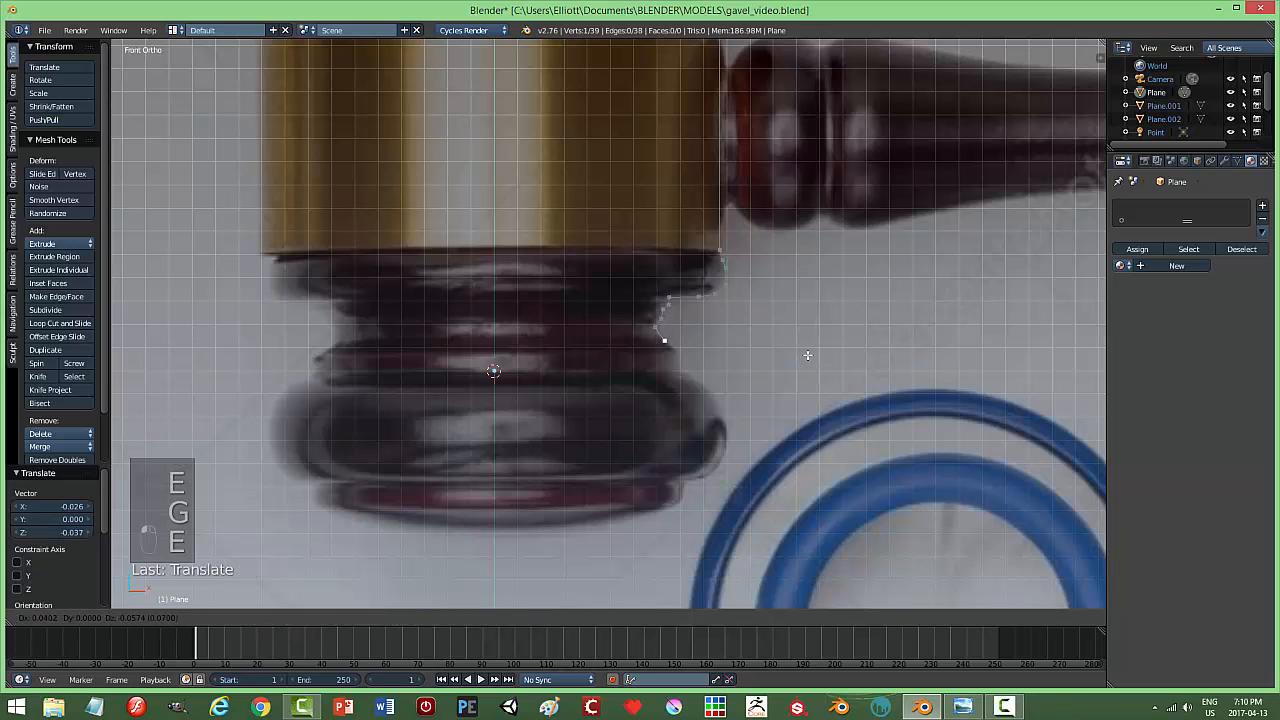
left_click(814, 354)
middle_click_drag(826, 339, 823, 294, "shift")
key("e")
left_click(824, 294)
key("g")
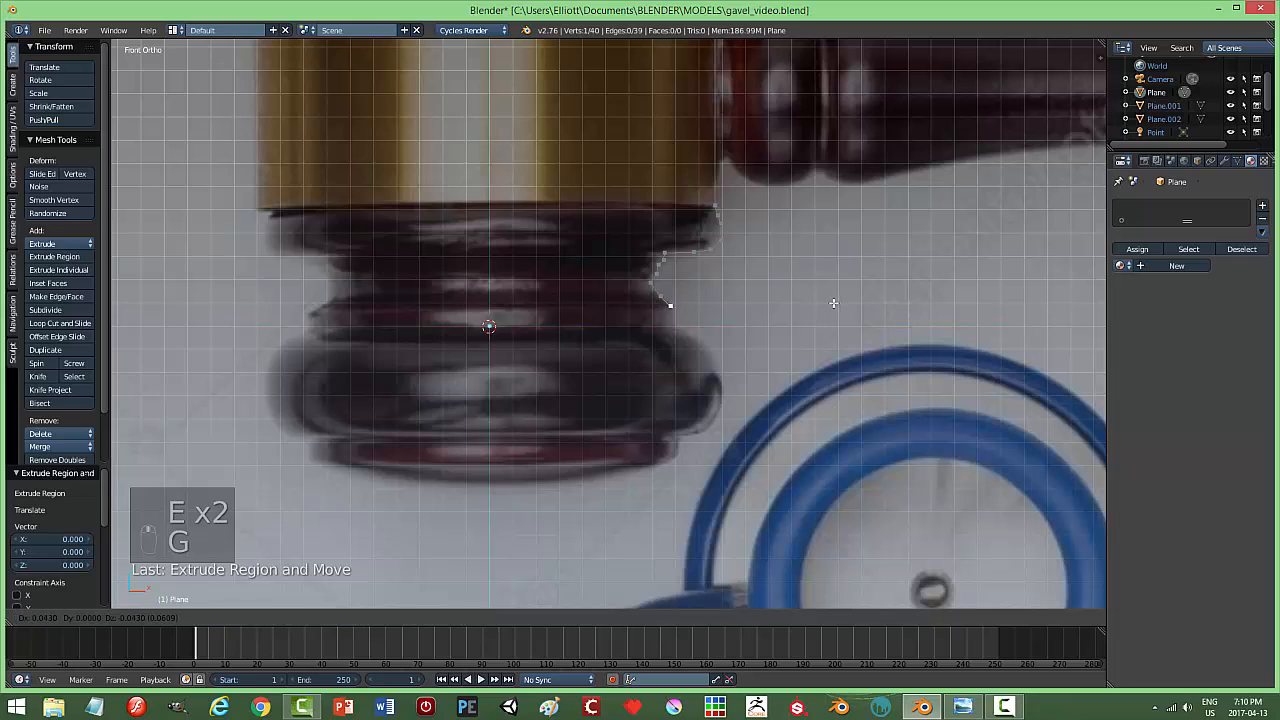
left_click(838, 305)
key("e")
key("g")
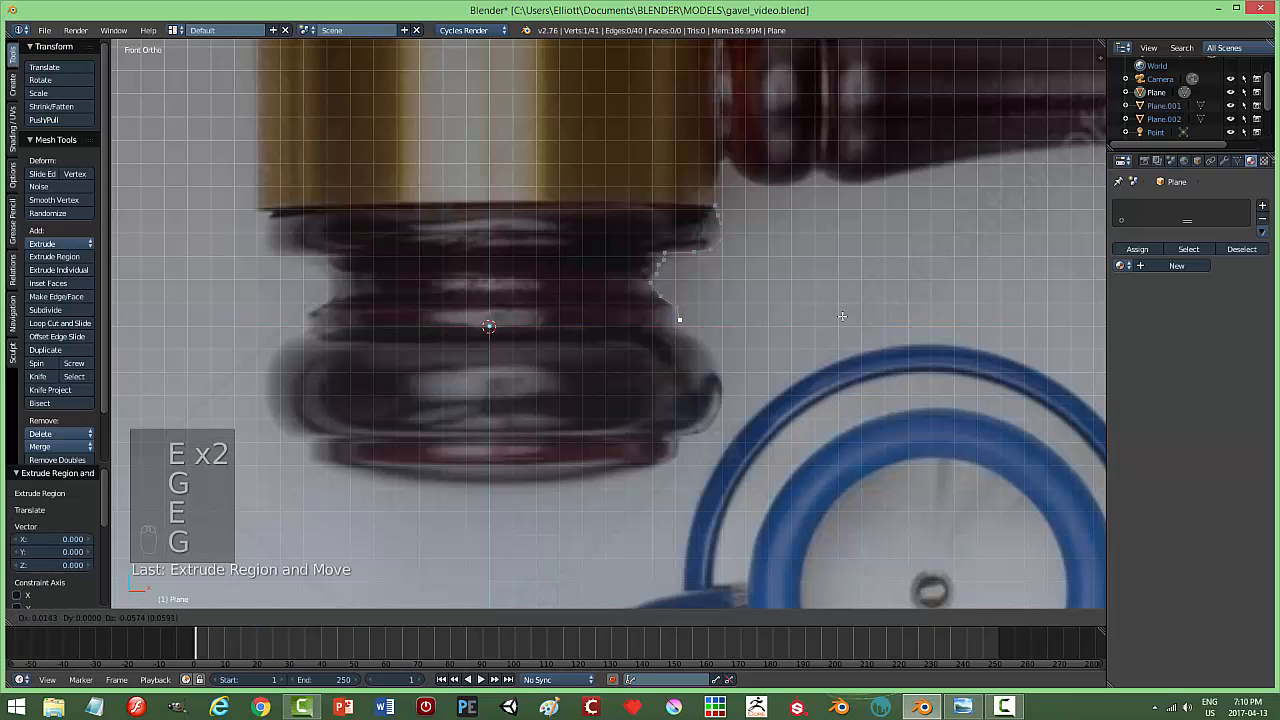
left_click(842, 316)
key("e")
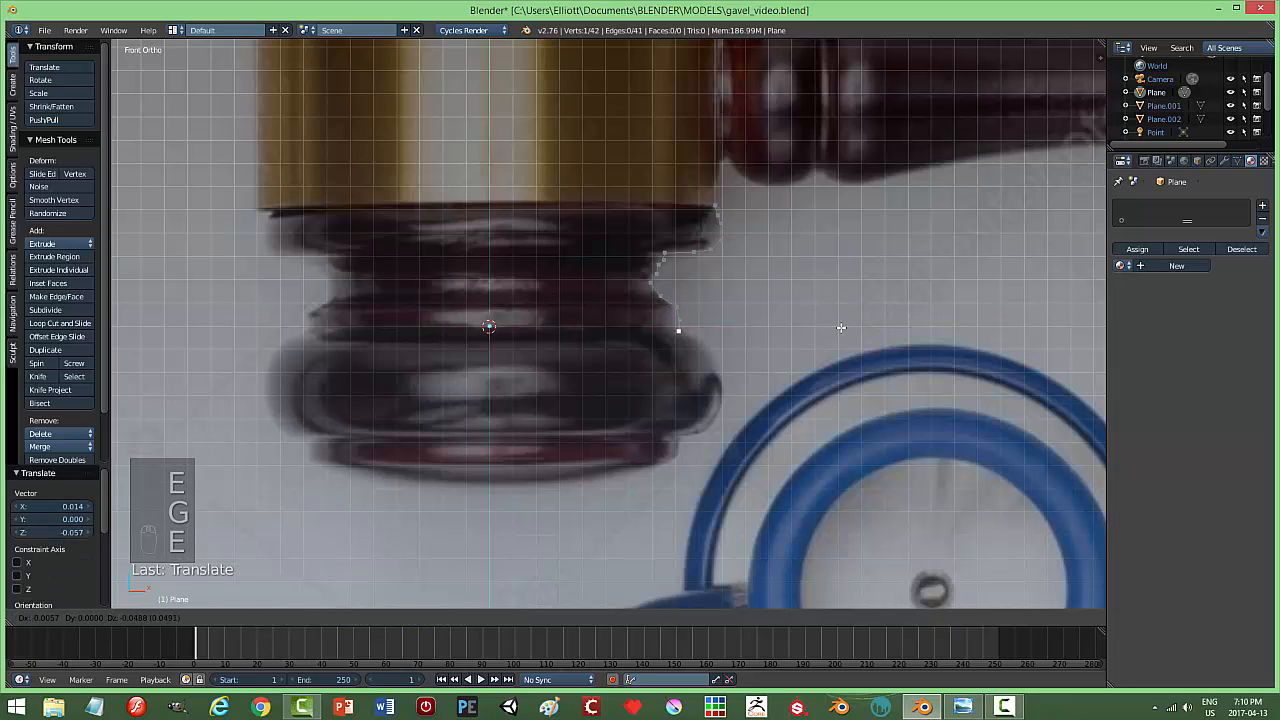
left_click(841, 327)
Extrude vertices outward over the right shoulder of the large ring at the head's lower end.
key("e")
key("e")
key("g")
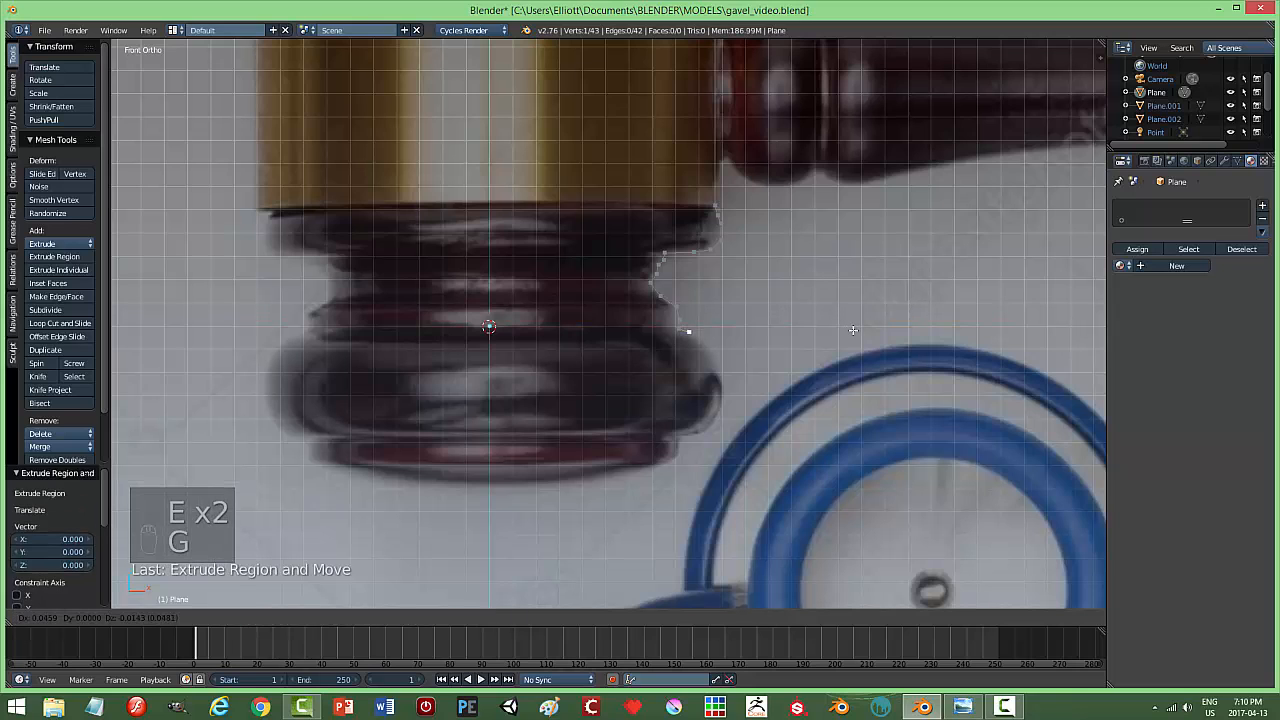
left_click(853, 331)
key("e")
key("g")
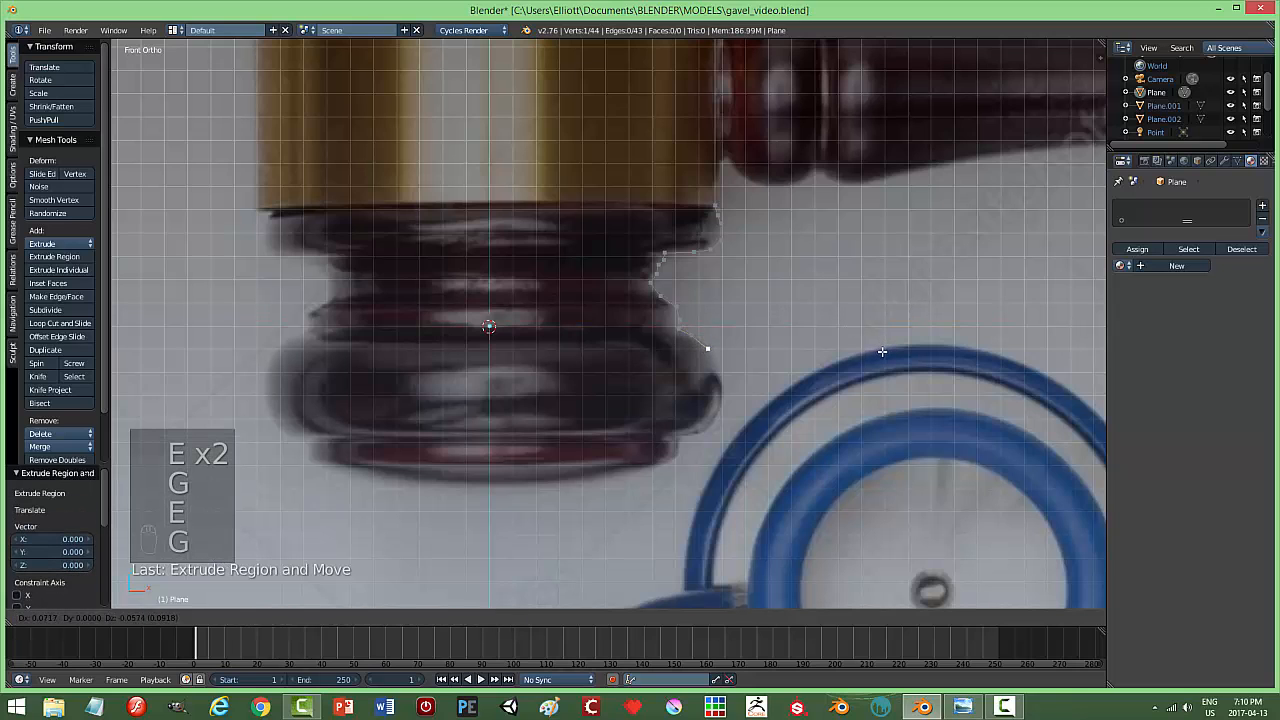
left_click(882, 352)
middle_click_drag(882, 333, 882, 279, "shift")
key("e")
left_click(882, 279)
key("g")
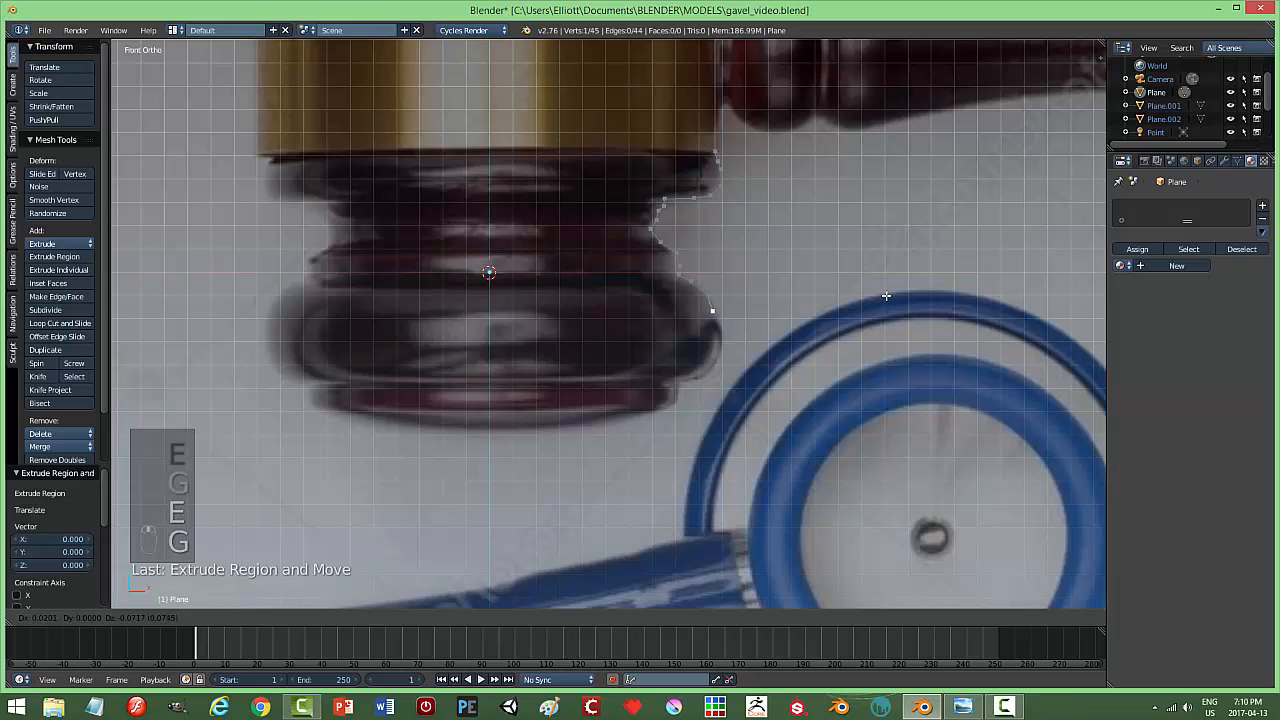
left_click(886, 296)
Extrude vertices down around the right bulge of the large lower ring.
key("e")
key("g")
left_click(893, 316)
key("e")
key("g")
left_click(888, 334)
key("e")
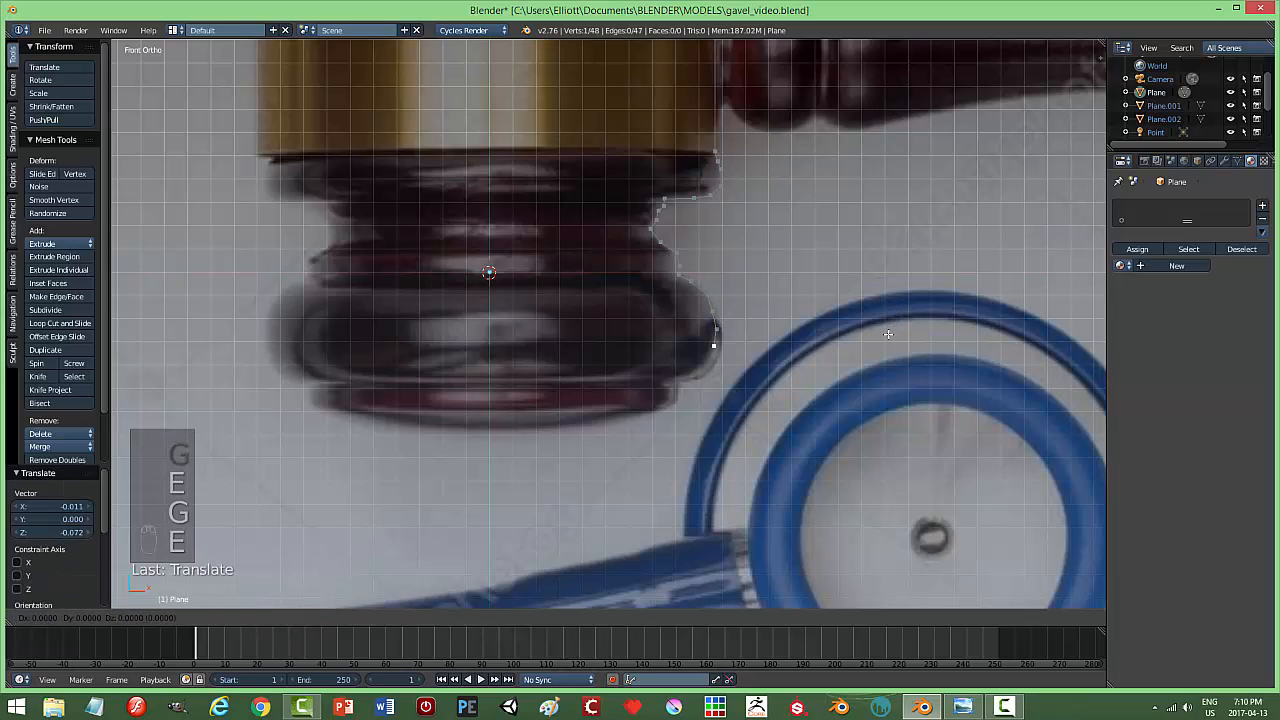
key("g")
left_click(883, 352)
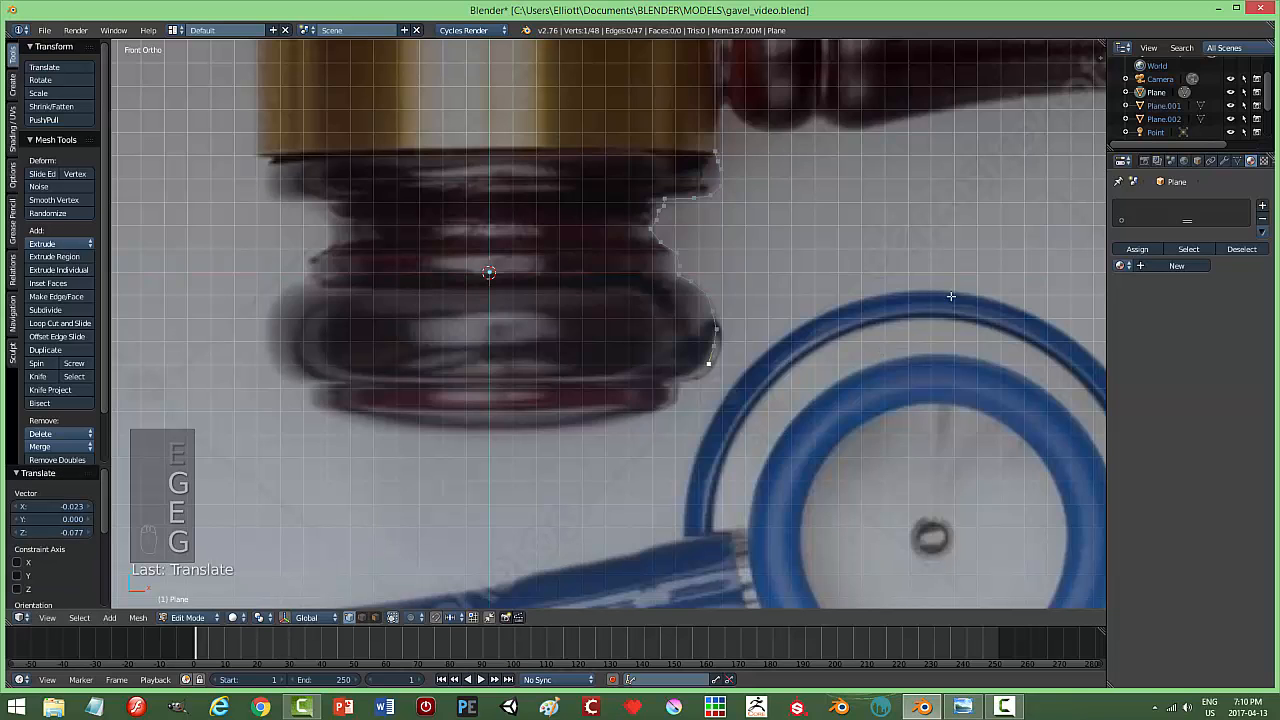
Select the two end vertices of the gold band's right edge and subdivide the edge with one cut.
scroll(953, 269, "down", 5)
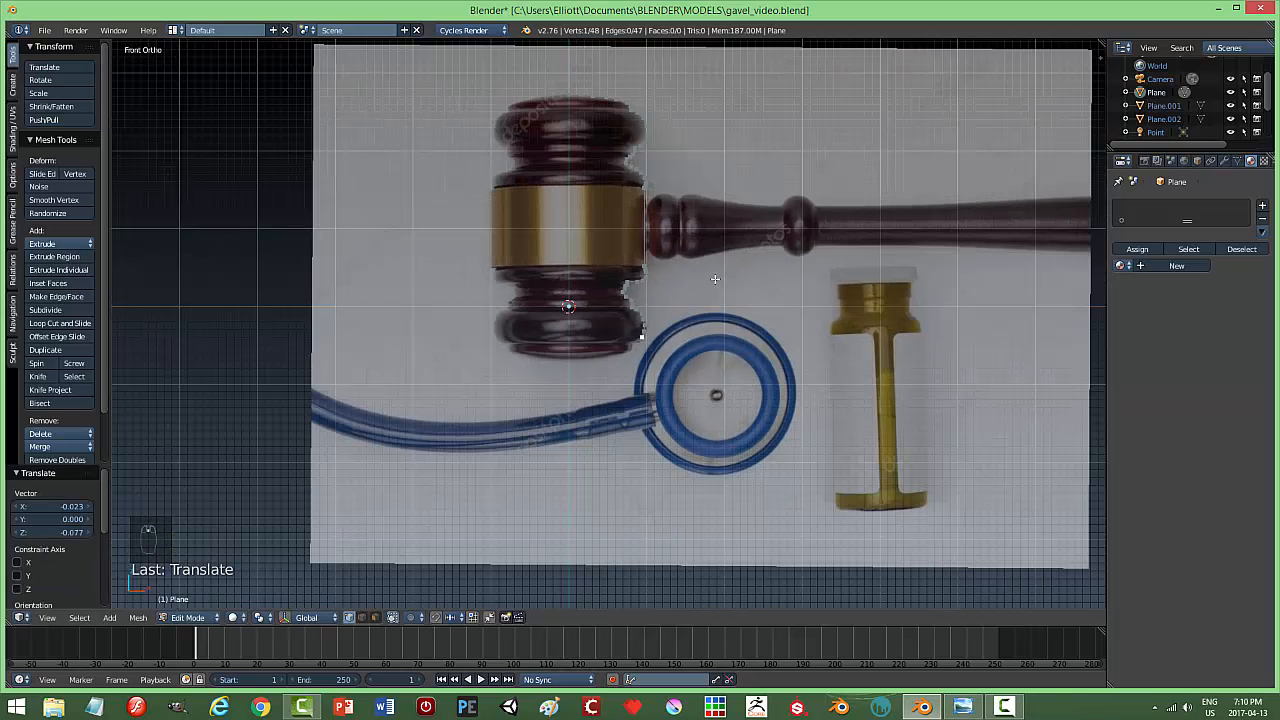
right_click(644, 189)
scroll(724, 266, "up", 4)
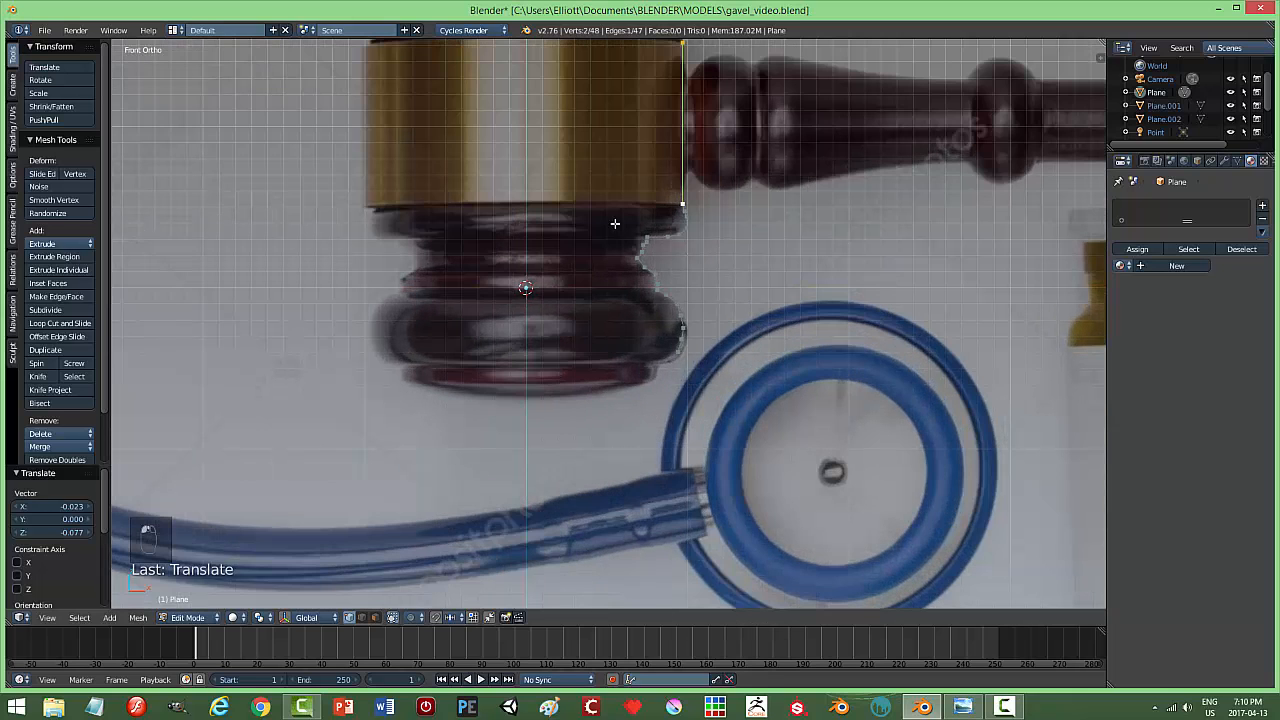
scroll(782, 191, "down", 3)
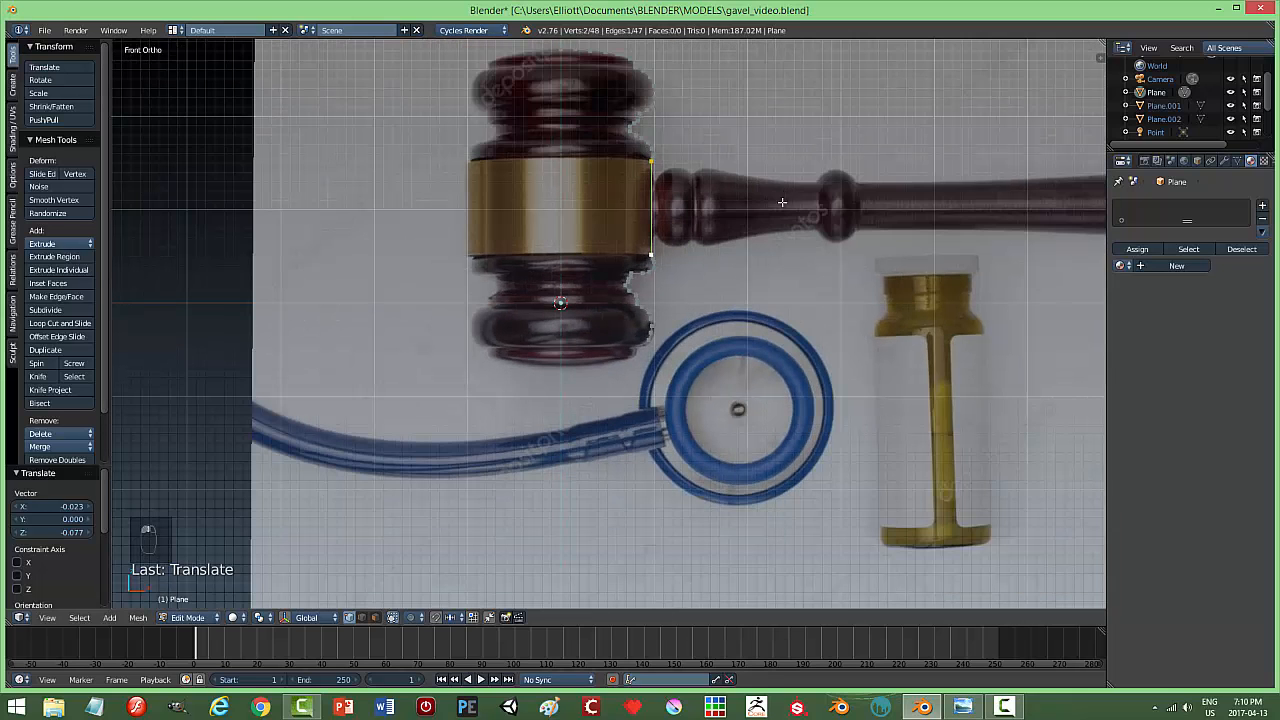
key("w")
left_click(717, 214)
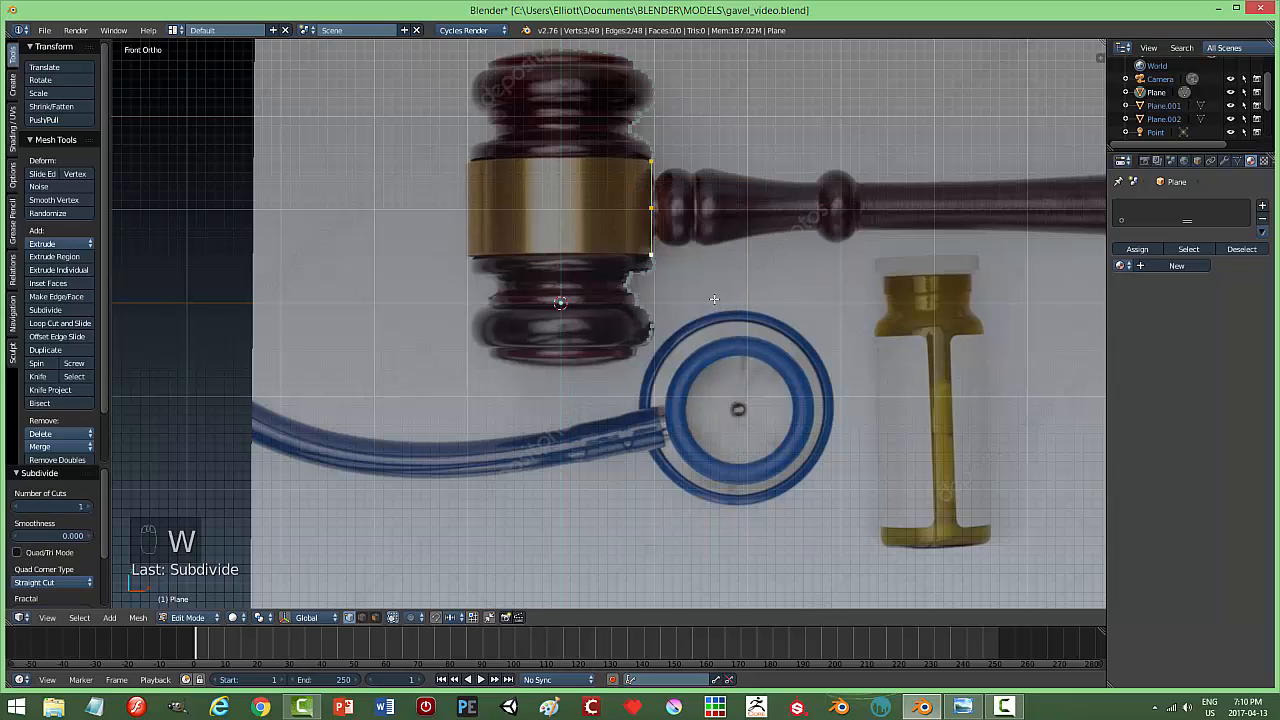
Delete all profile vertices below the midpoint of the gold band's right edge.
key("a")
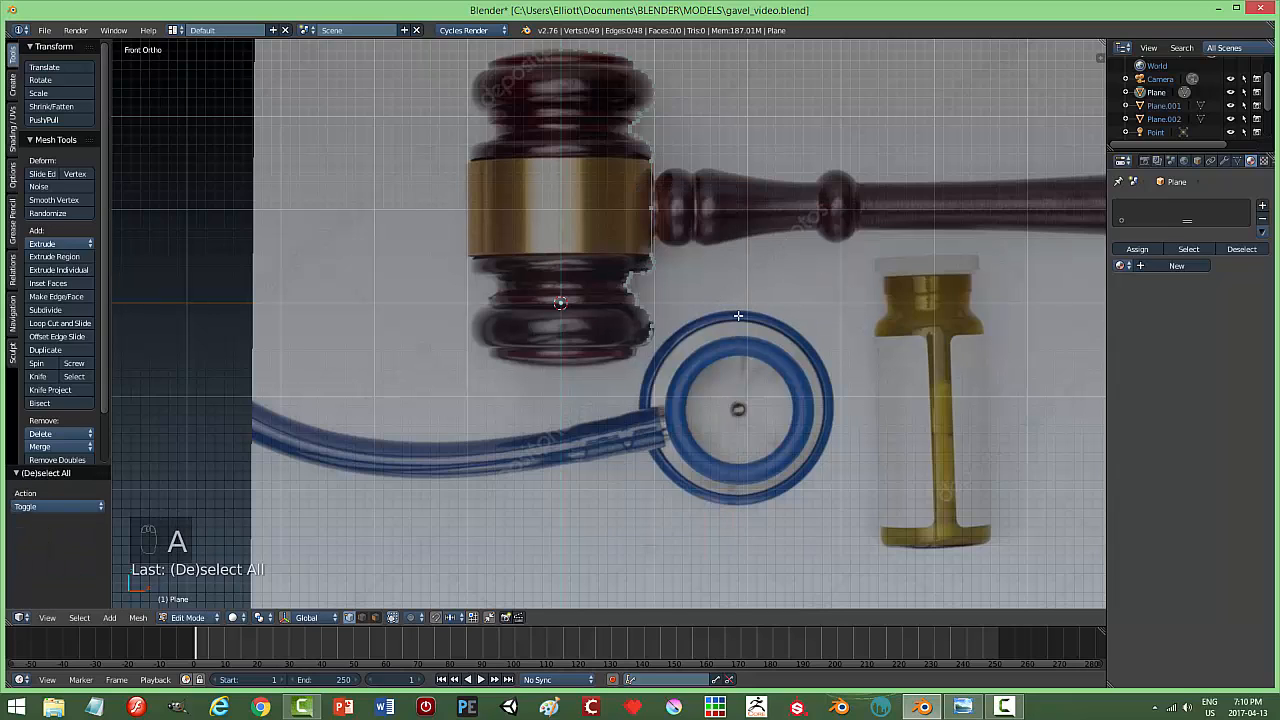
key("b")
left_click_drag(714, 370, 488, 210)
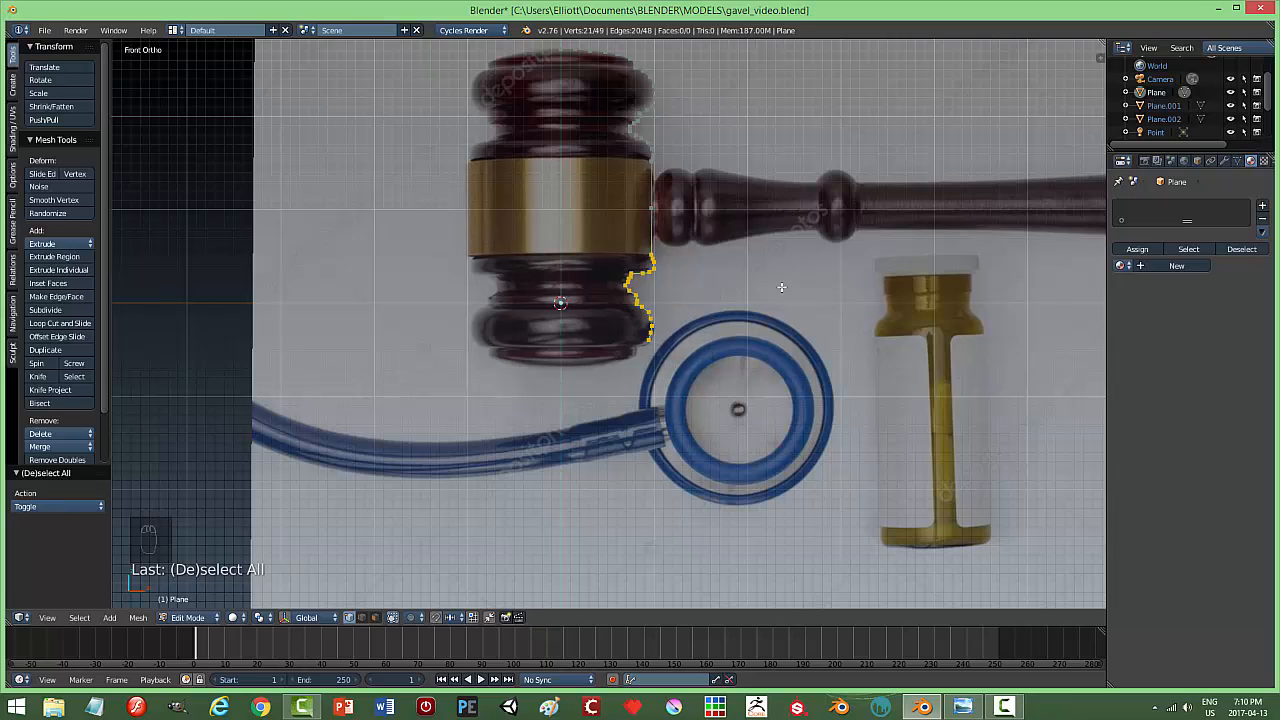
key("x")
left_click(775, 292)
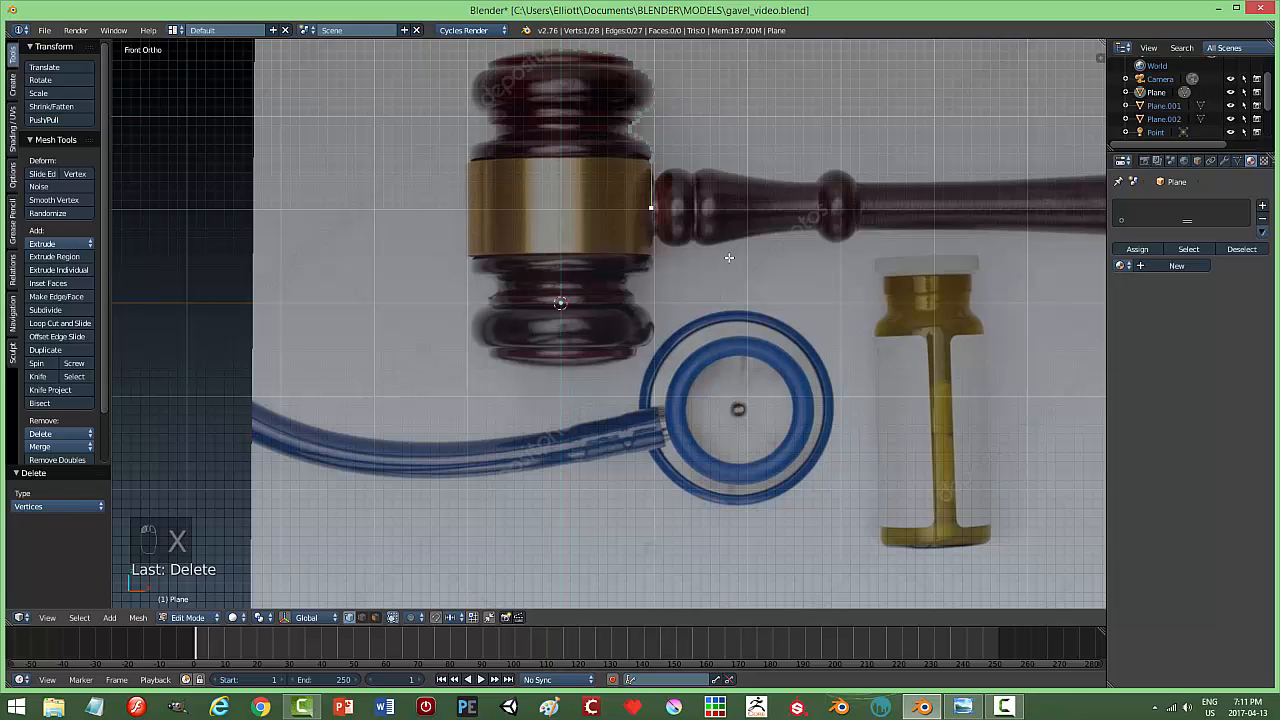
Extrude the gold band's midpoint vertex about 0.96 units inward along X to the head's vertical centre line.
scroll(728, 266, "up", 1)
middle_click_drag(739, 234, 765, 316, "shift")
scroll(778, 307, "down", 1)
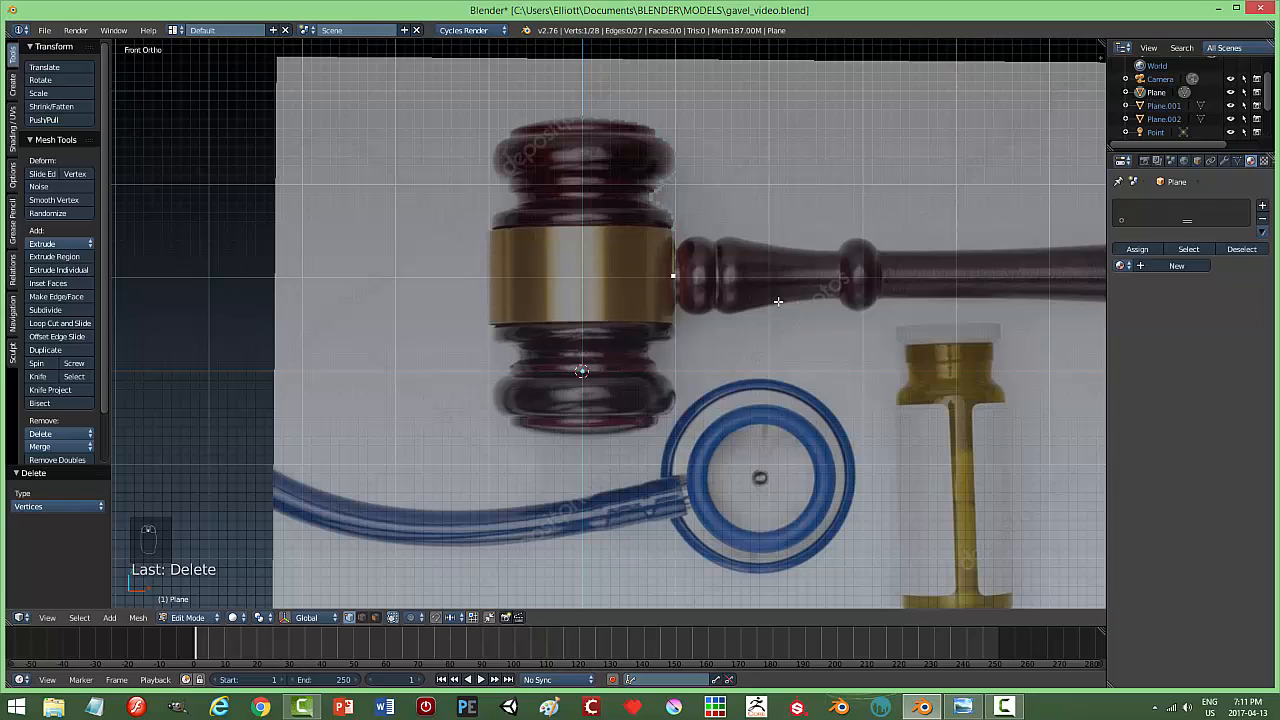
key("e")
key("g")
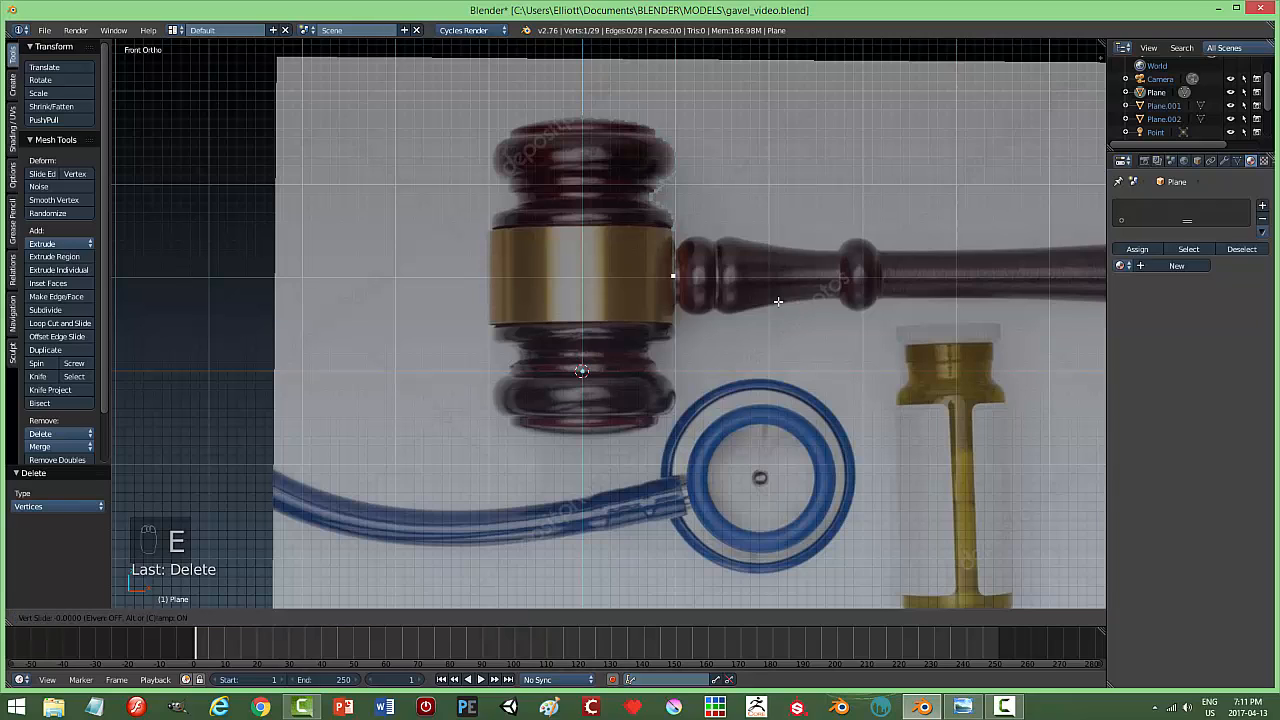
left_click(688, 302)
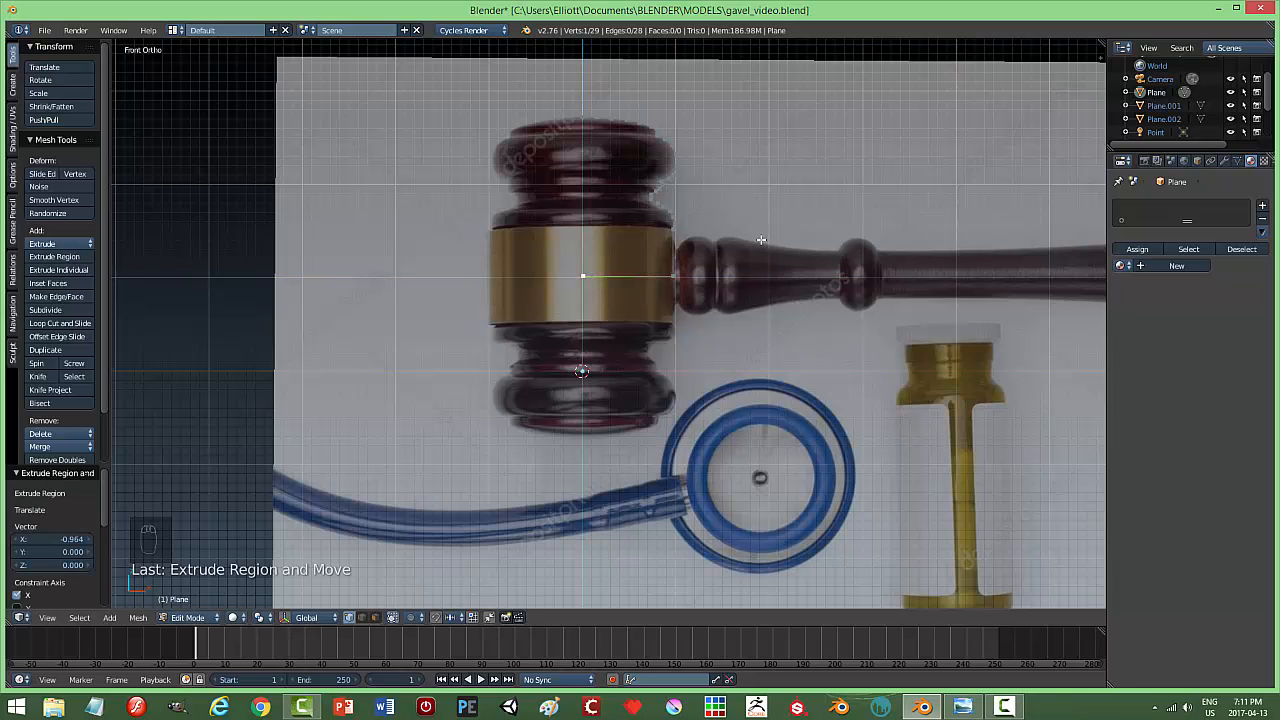
Align the profile's two centre-line end vertices at X 0 and return to Object Mode.
scroll(749, 233, "up", 3)
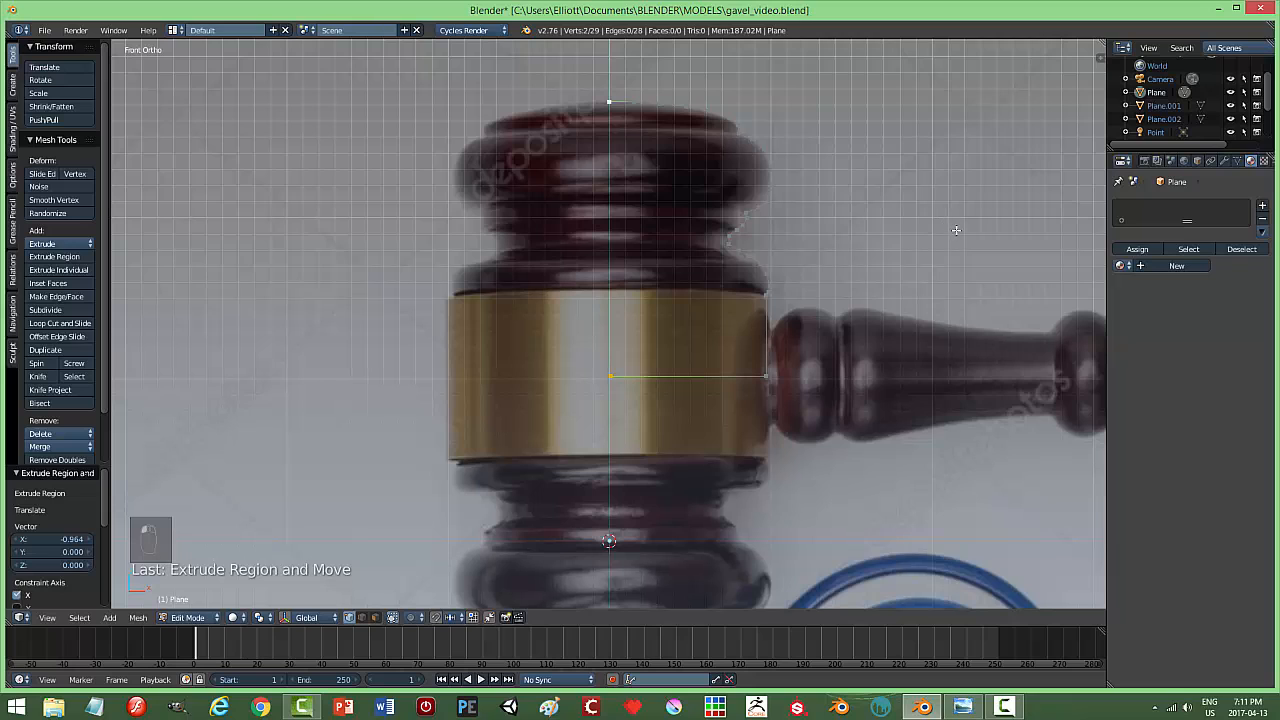
key("n")
scroll(1098, 324, "up", 10)
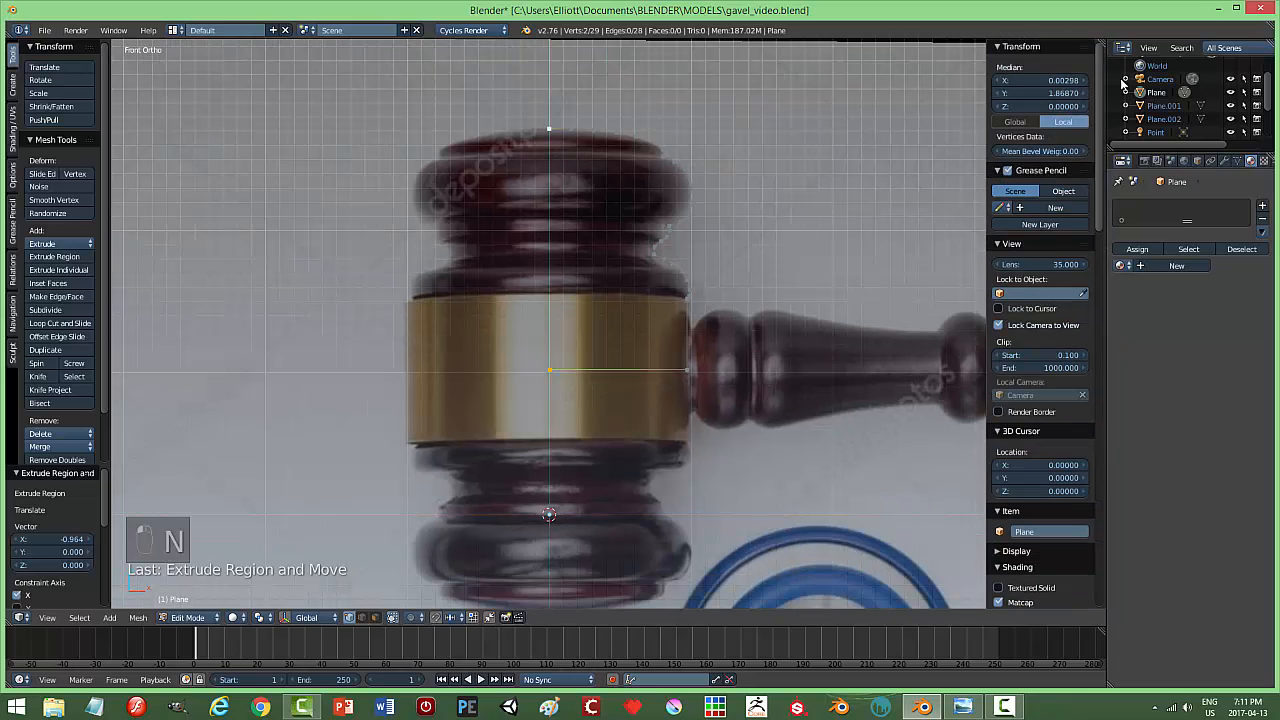
left_click(1058, 80)
type("0")
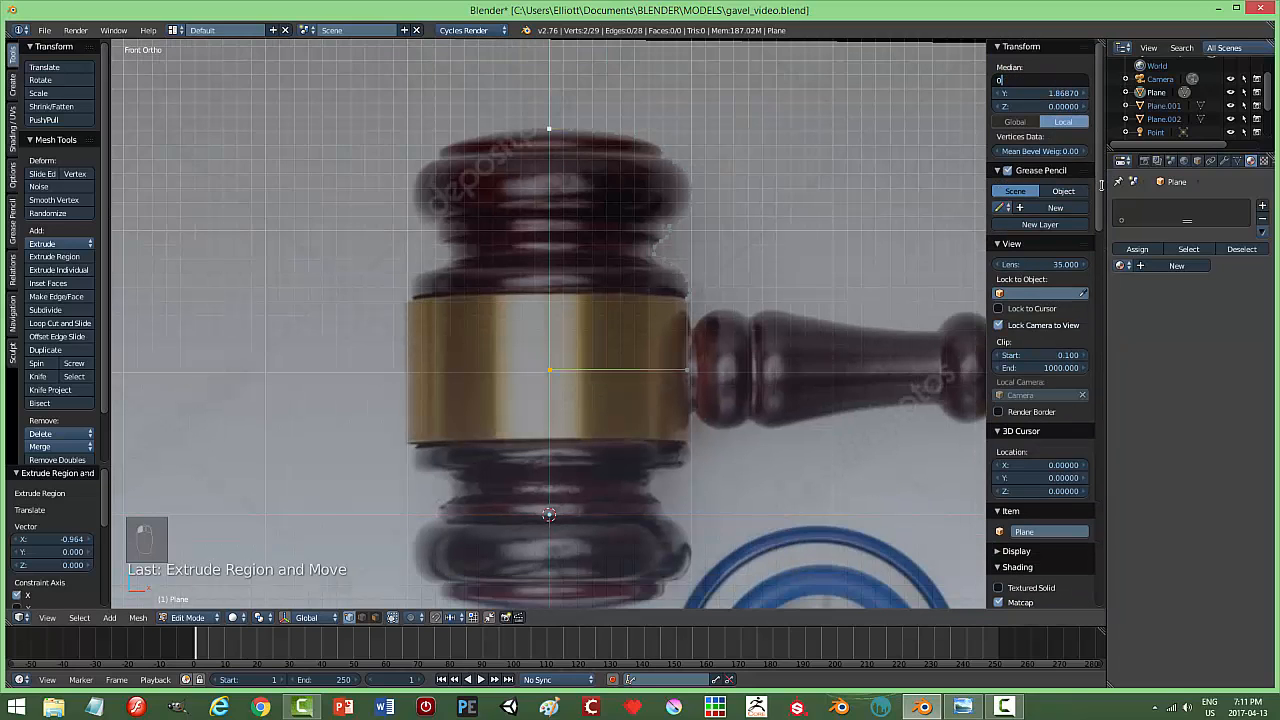
key("Return")
key("a")
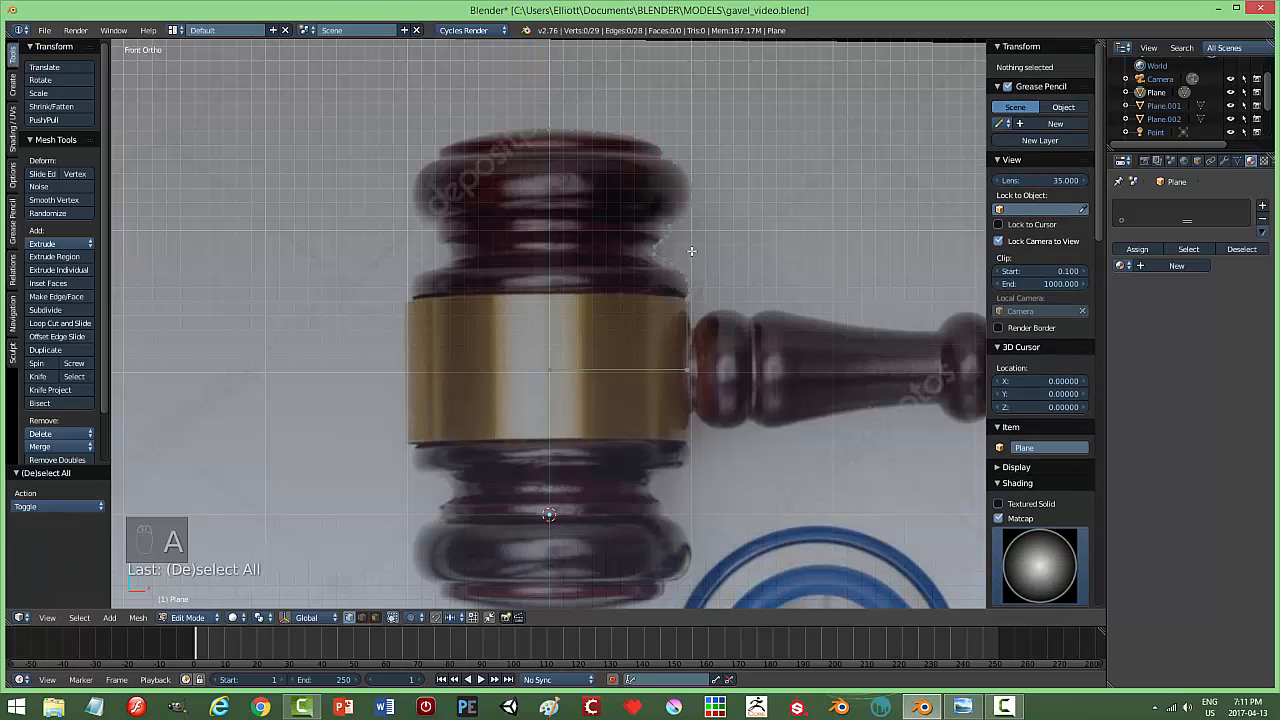
key("Tab")
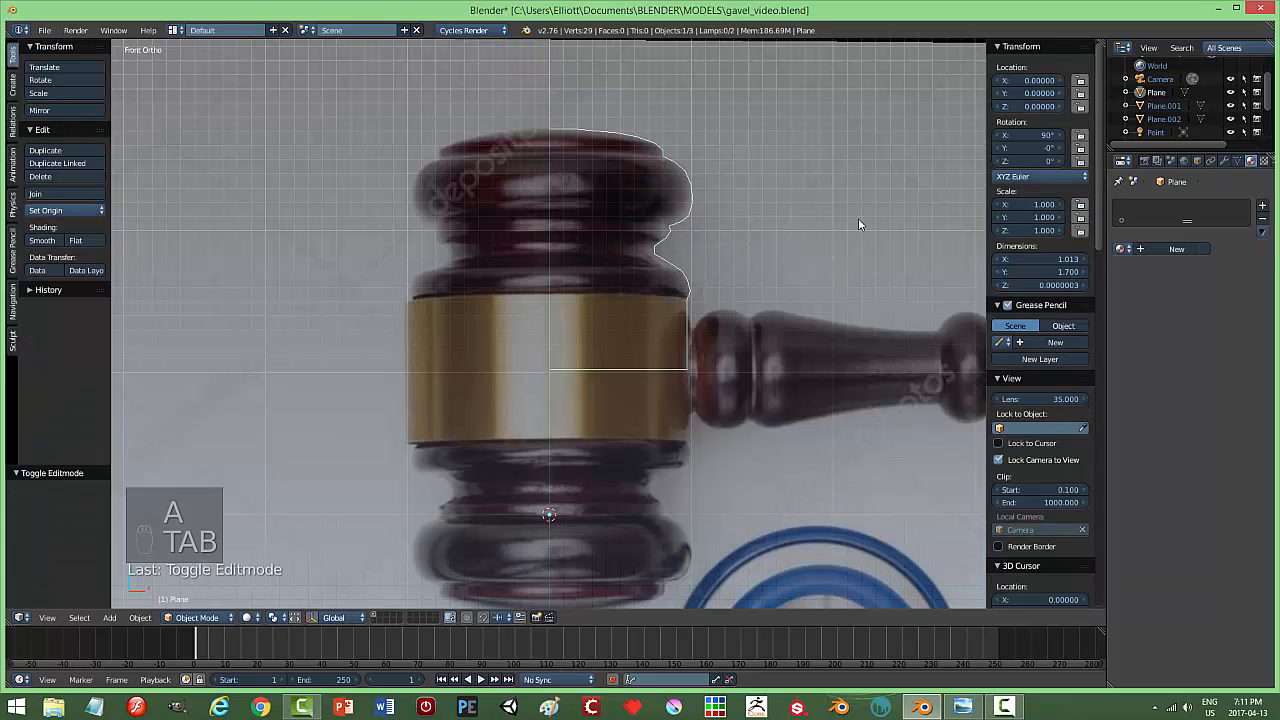
key("n")
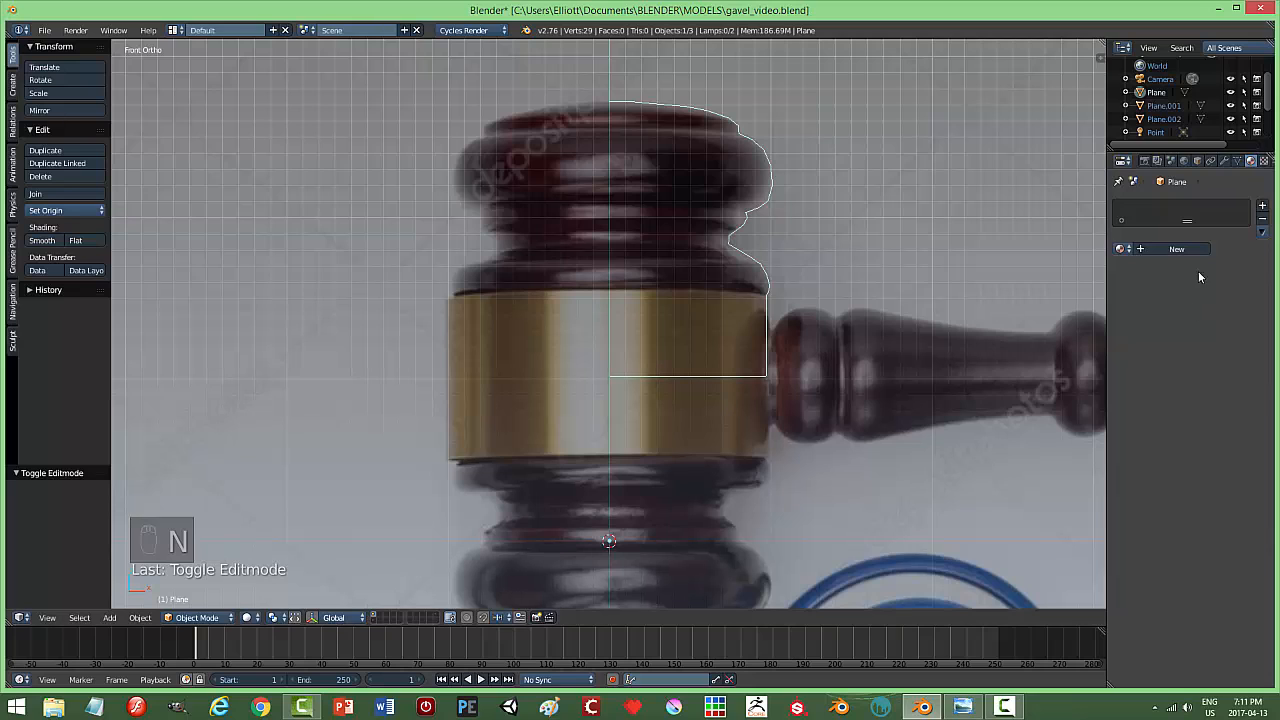
Add a Screw modifier to the profile and set its axis to Y.
left_click(1225, 161)
left_click(1235, 205)
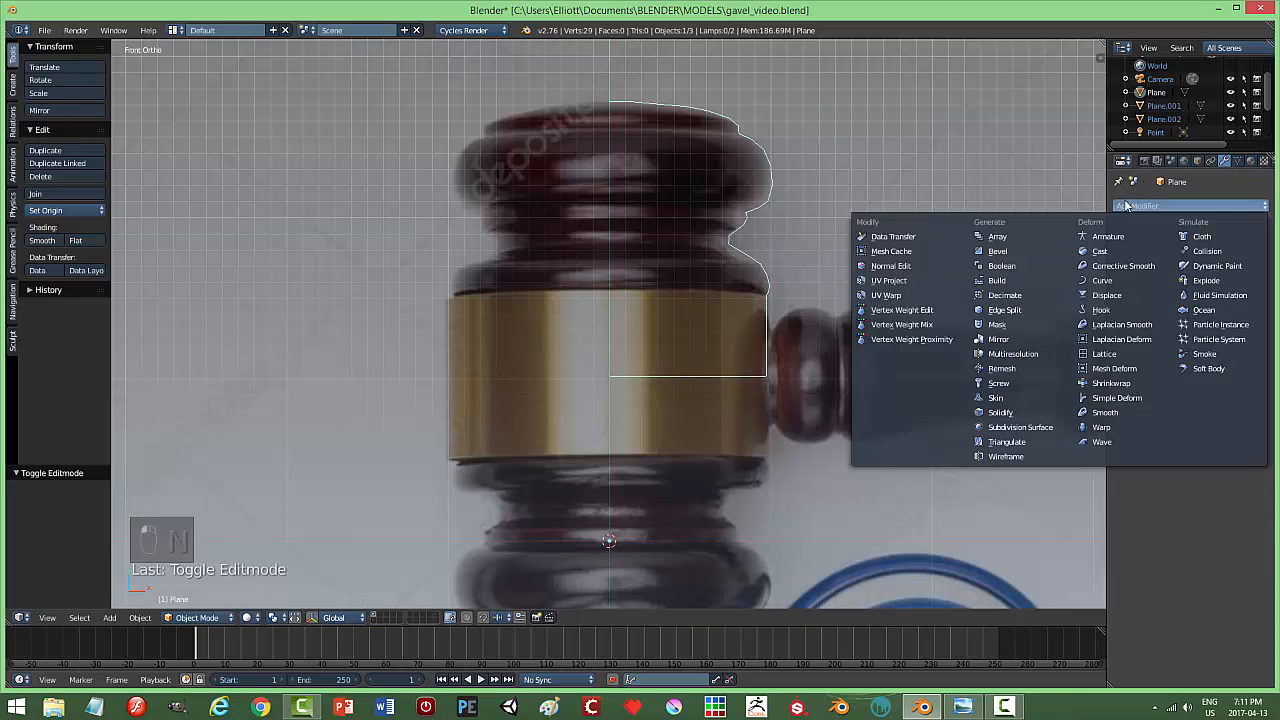
left_click(995, 383)
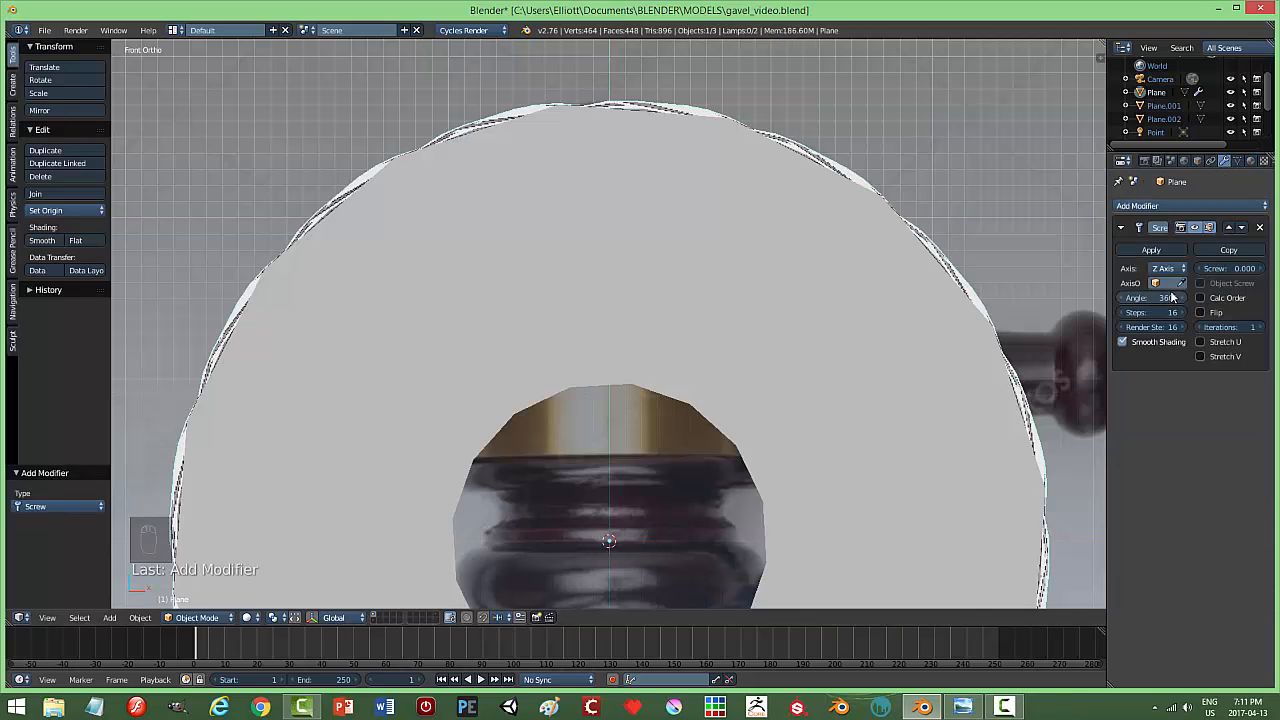
left_click(1168, 269)
left_click(1170, 238)
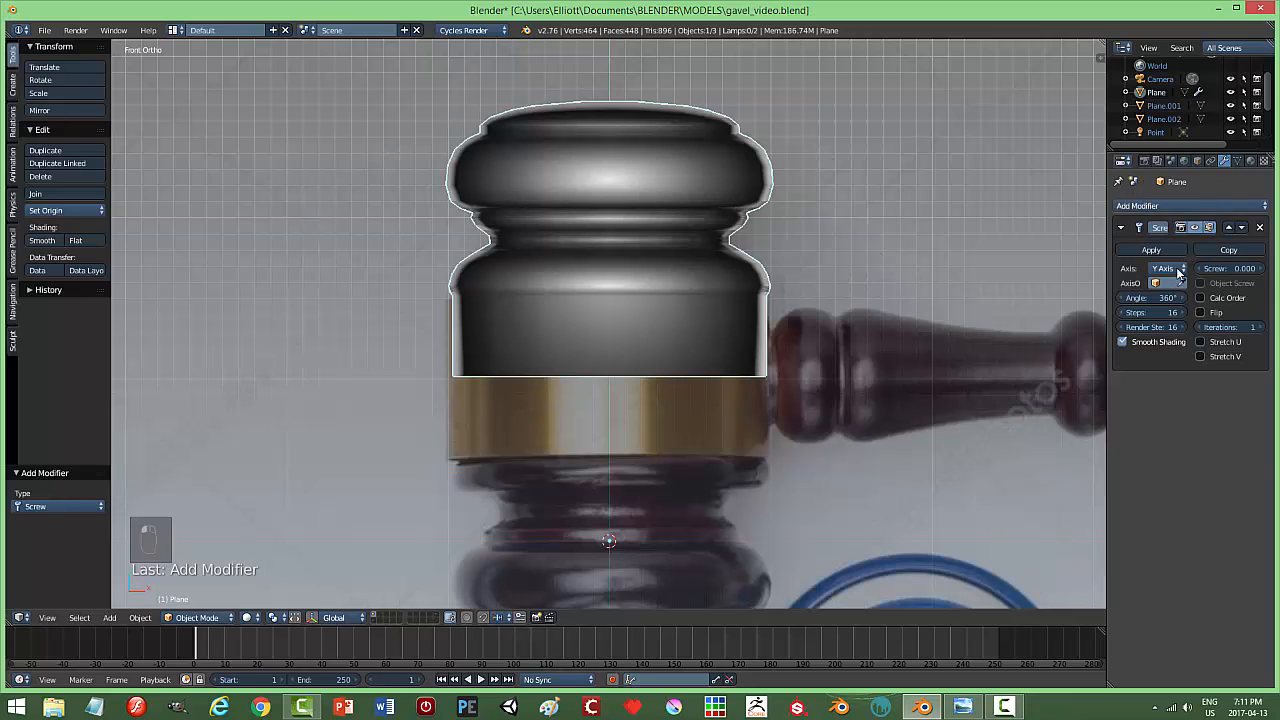
Add a Subdivision Surface modifier with 2 view subdivisions and place it above the Screw modifier.
left_click(1160, 205)
left_click(1030, 427)
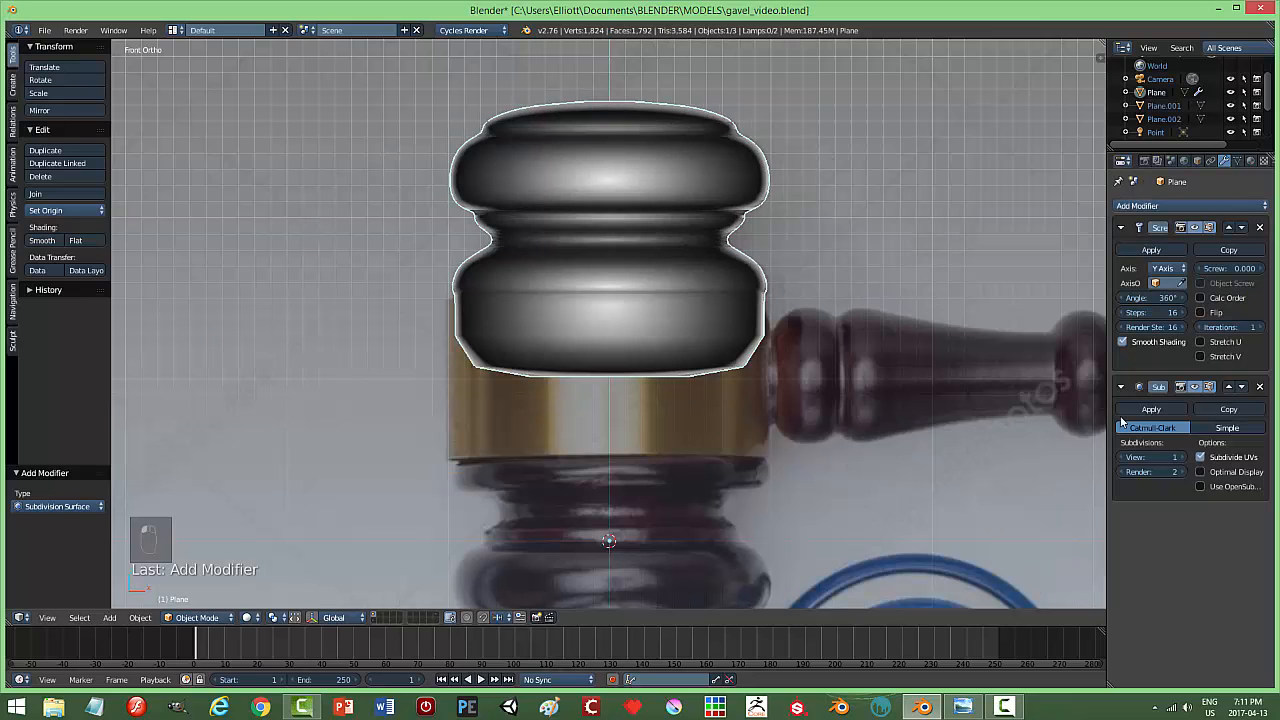
left_click(1185, 457)
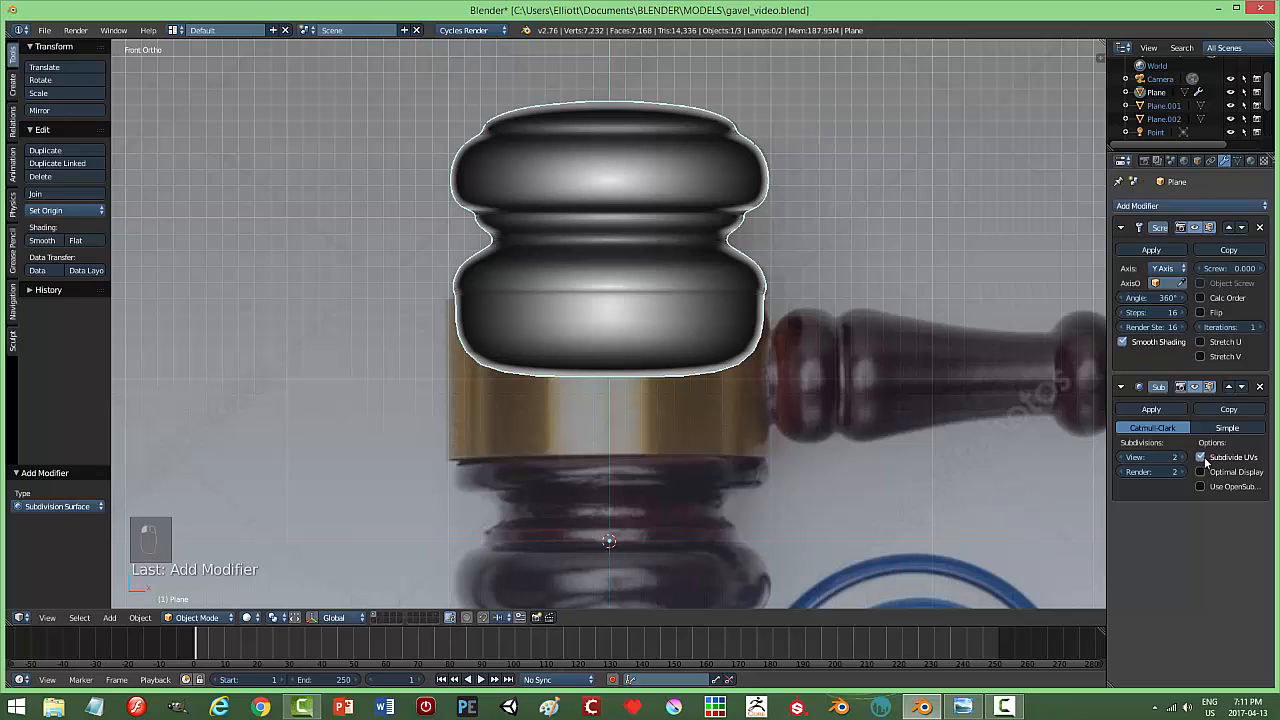
left_click(1230, 387)
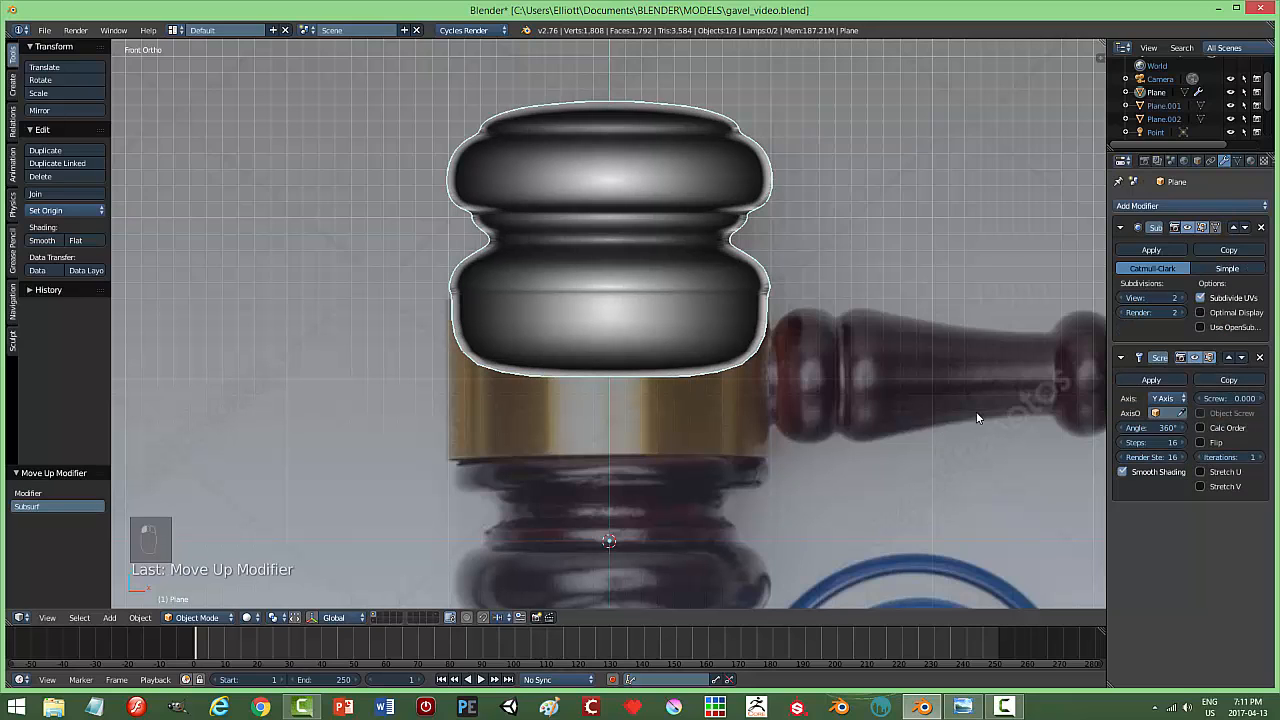
Check the profile with the Screw display toggled, and turn off the Subdivision Surface modifier's viewport display.
left_click(1193, 357)
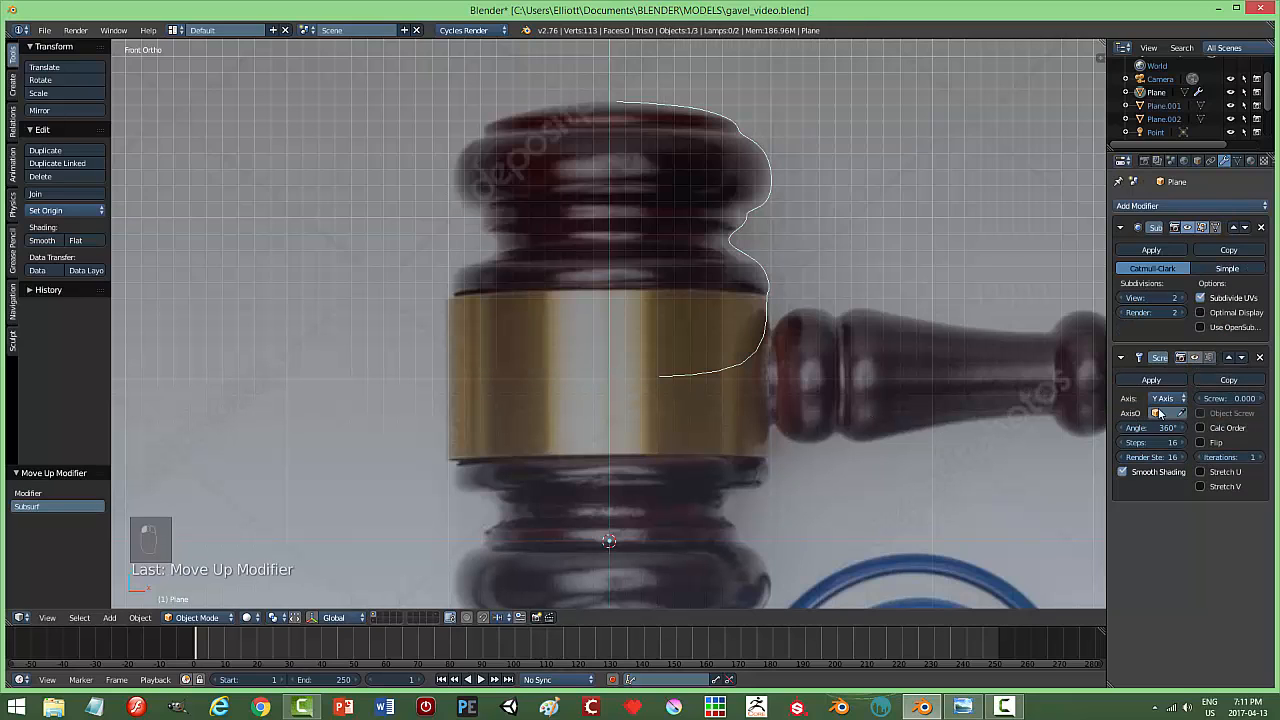
left_click(1195, 357)
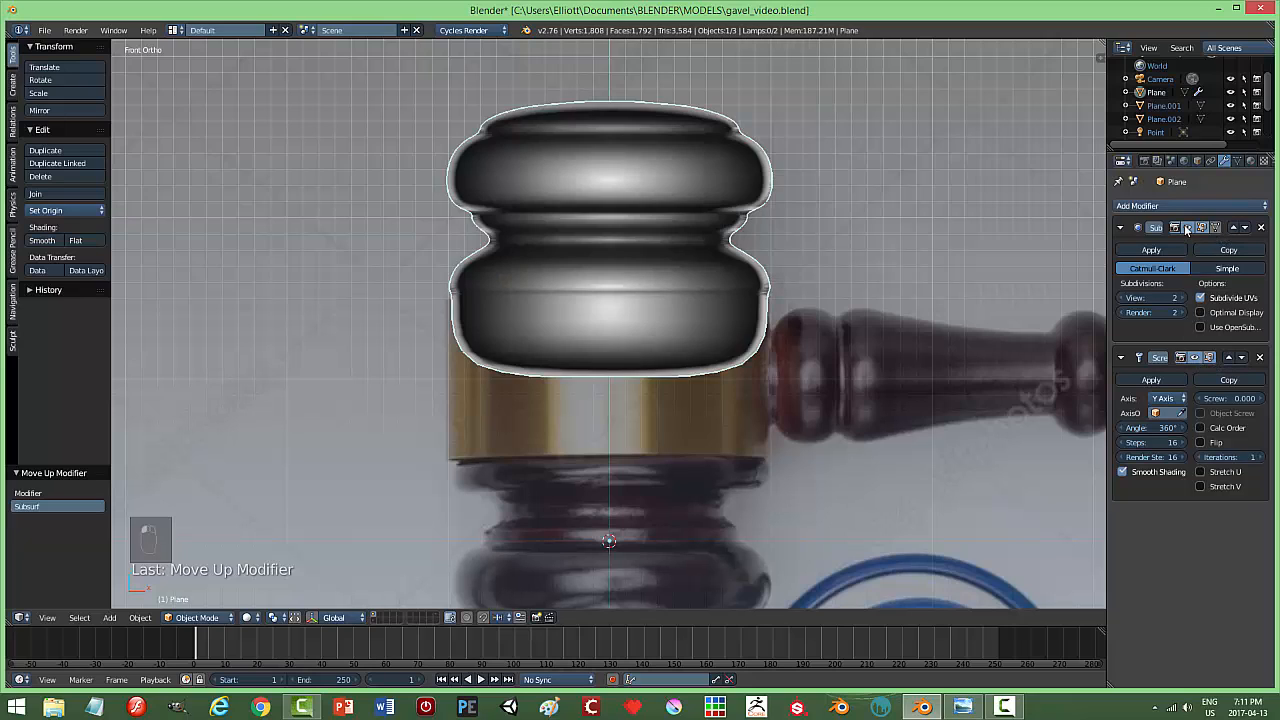
left_click(1187, 228)
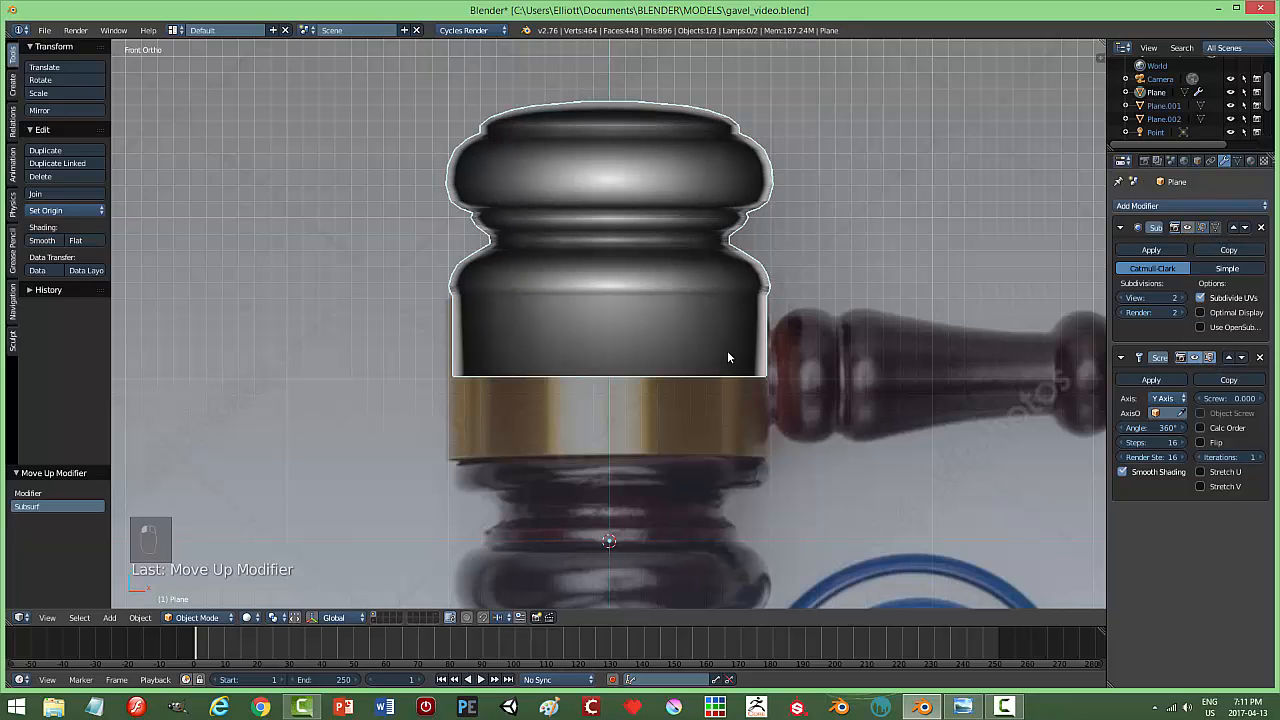
Examine the revolved head from below and its editable profile vertices in Edit Mode.
mouse_move(735, 253)
middle_mouse_down()
mouse_move(716, 272)
mouse_move(717, 323)
mouse_move(746, 266)
middle_mouse_up()
key("Tab")
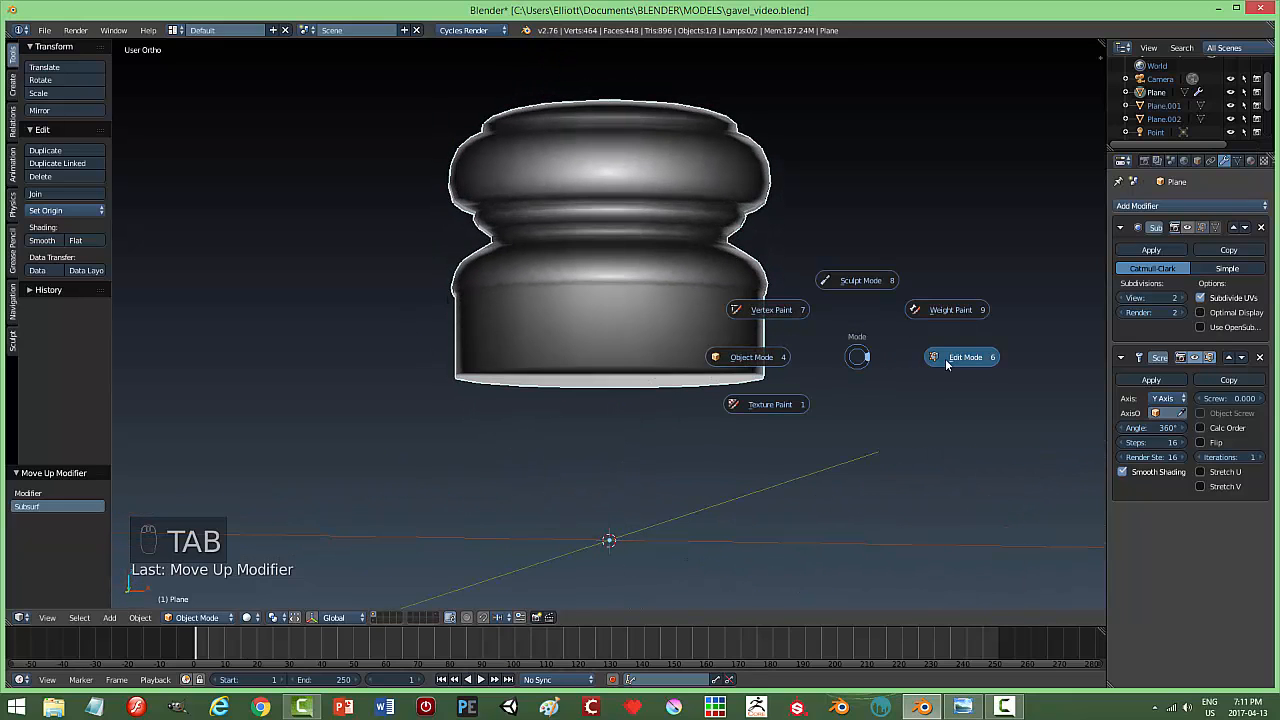
left_click(949, 357)
key("a")
key("a")
middle_click_drag(859, 370, 837, 380)
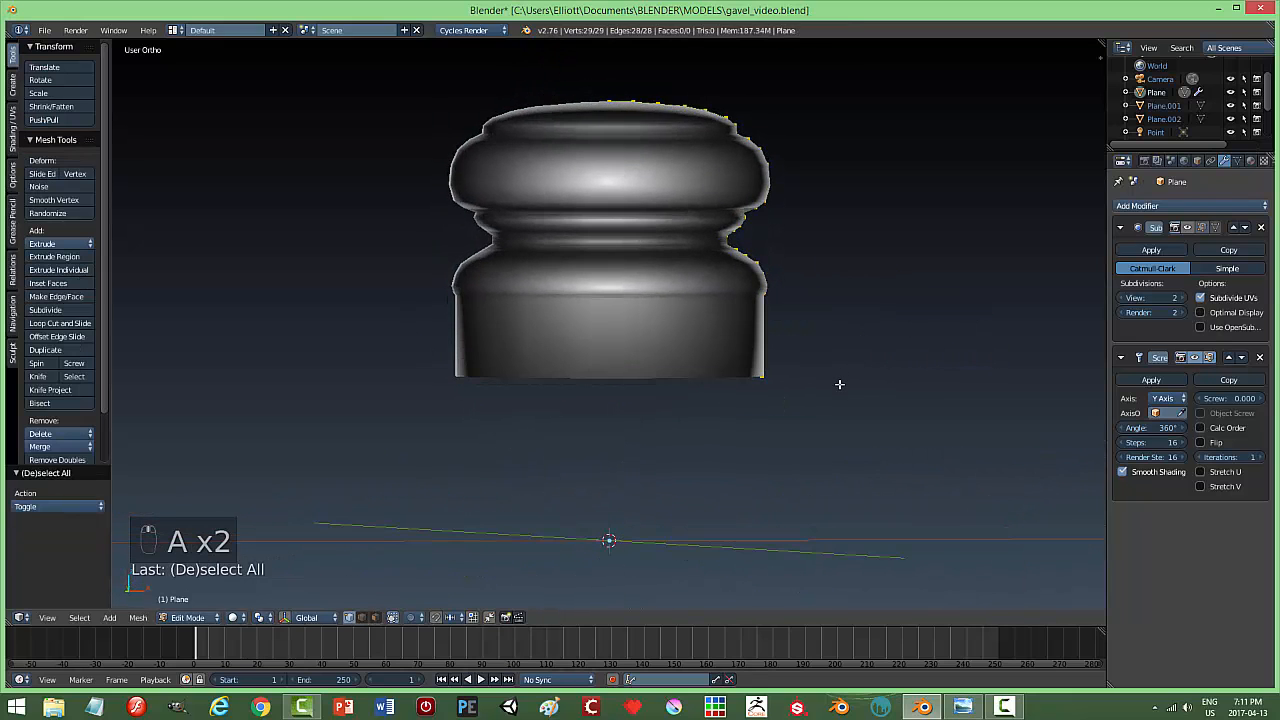
key("Tab")
left_click(917, 343)
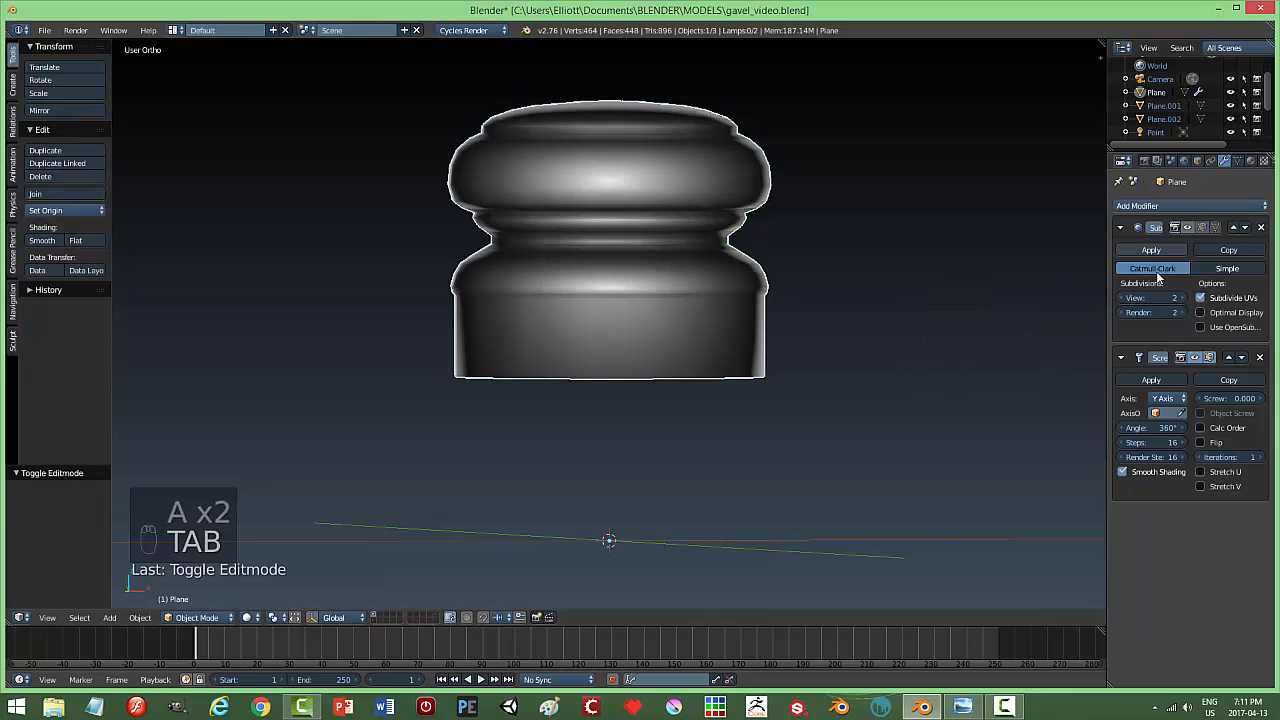
Apply the Screw modifier and select the entire head mesh in Edit Mode.
left_click(1151, 380)
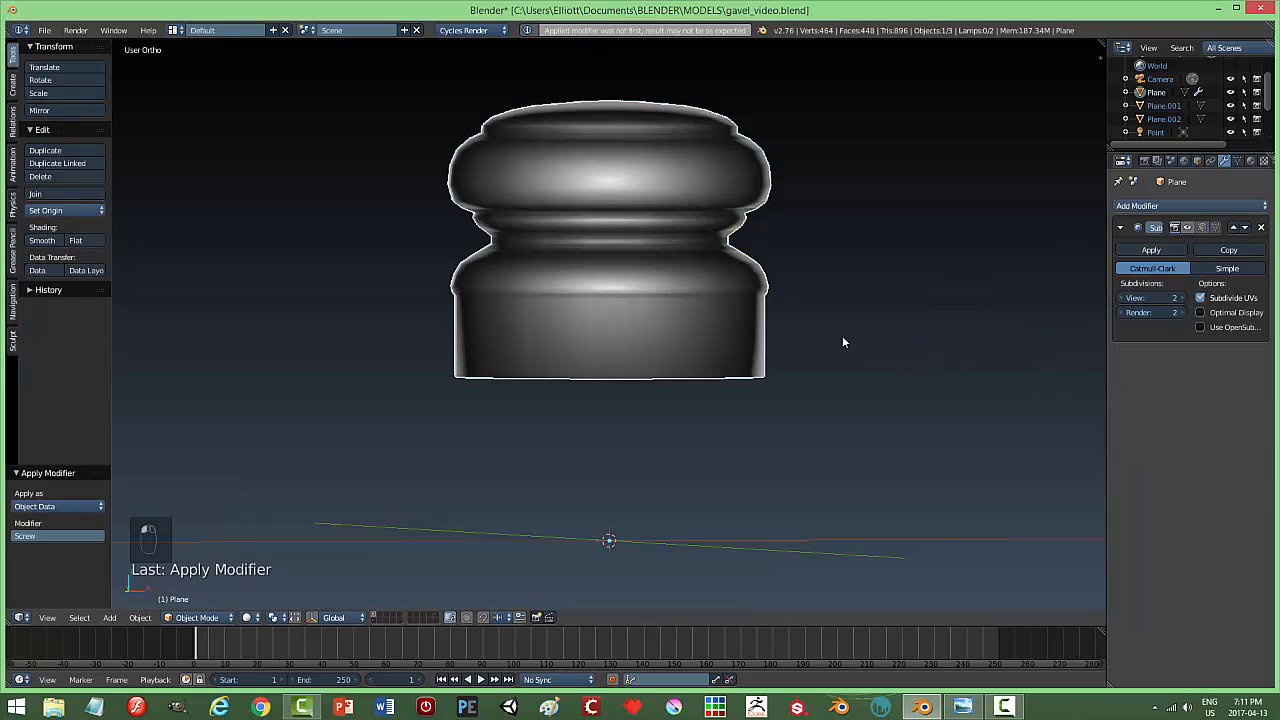
key("Tab")
left_click(940, 337)
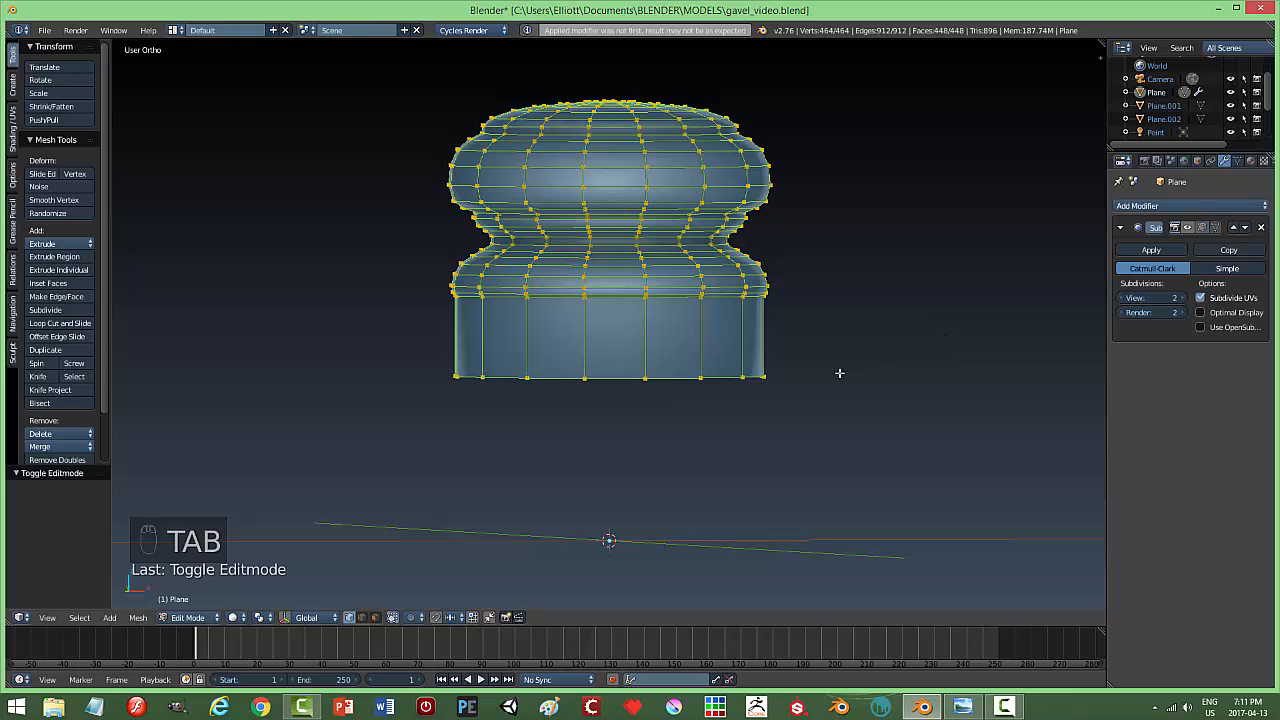
key("a")
key("a")
key("a")
scroll(836, 373, "down", 5)
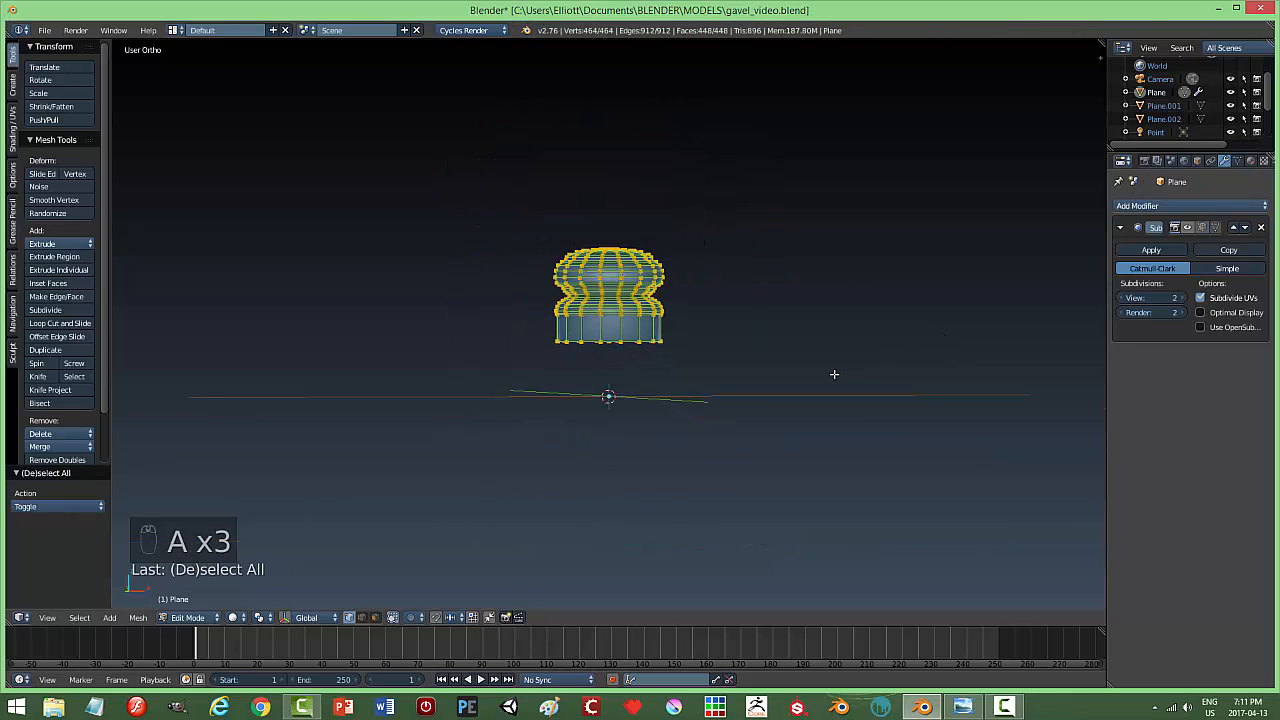
Duplicate the whole half-head mesh in place and rotate the copy 180° about the global Z axis.
key("shift+d")
right_click(833, 374)
left_click(286, 618)
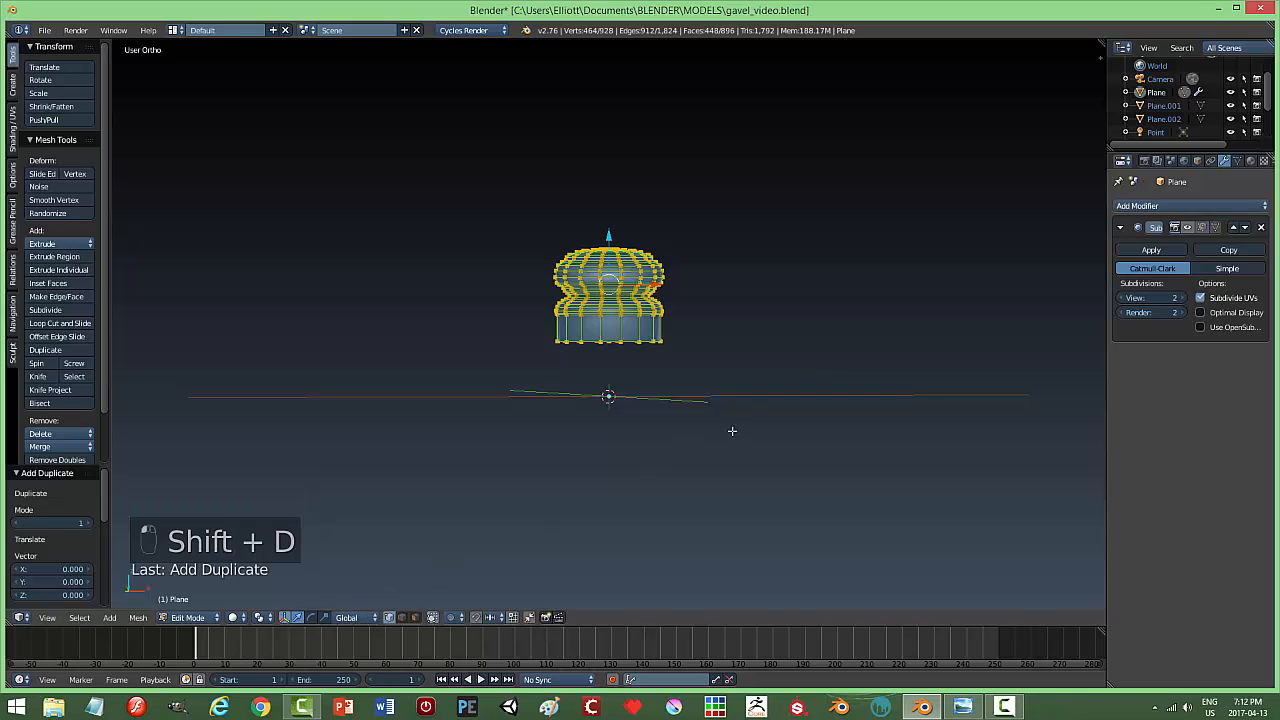
key("r")
key("z")
key("1")
key("8")
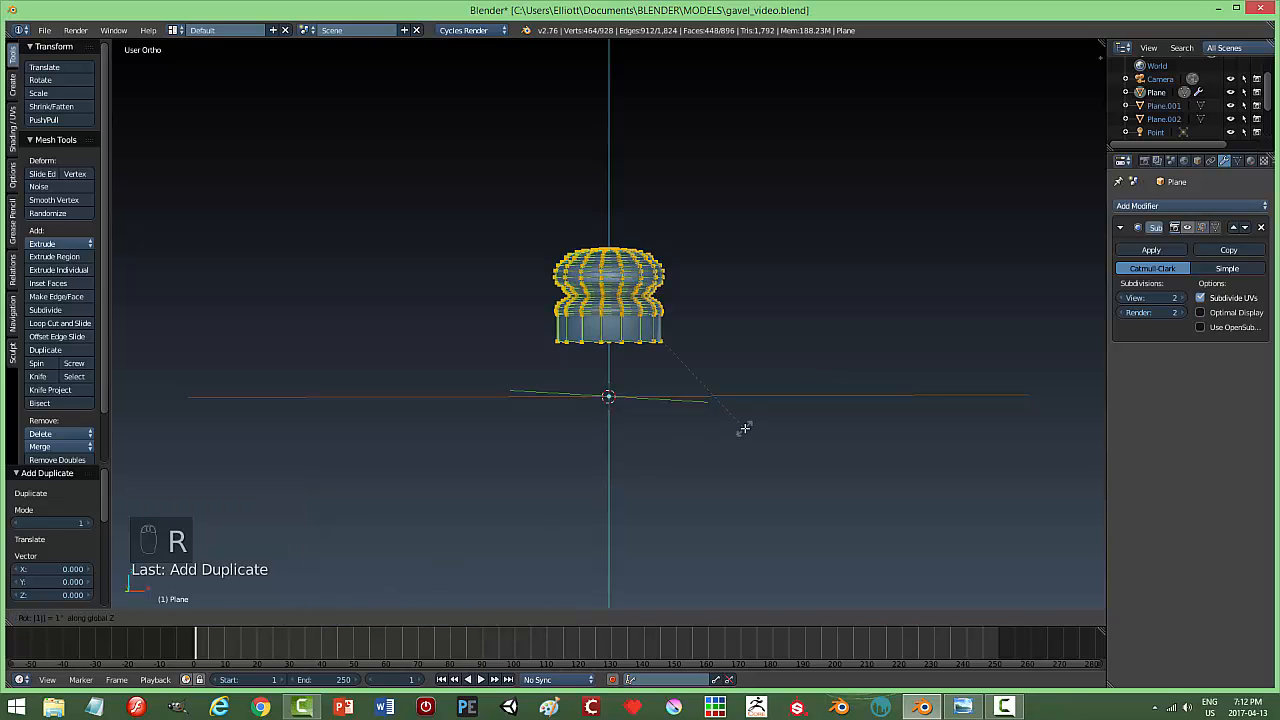
key("0")
key("Return")
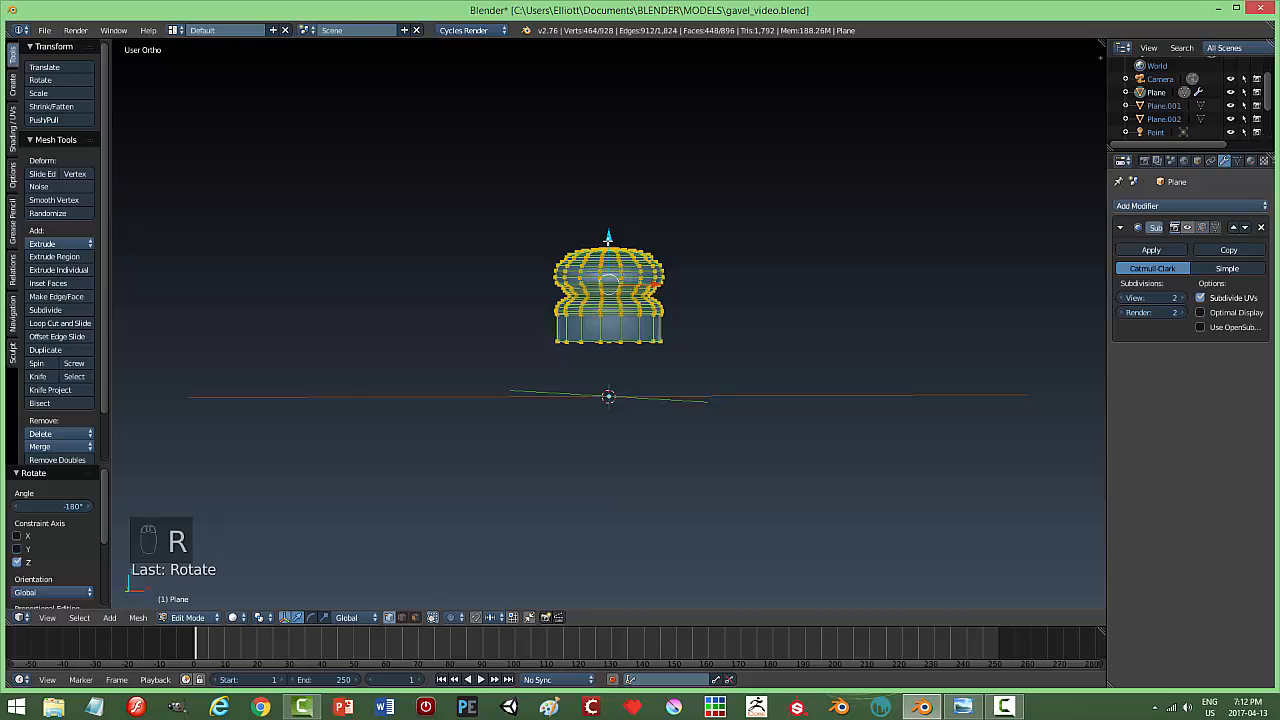
Move the copy about 2.07 units down along Z and flip it 180° about the global X axis.
left_click_drag(608, 237, 741, 343)
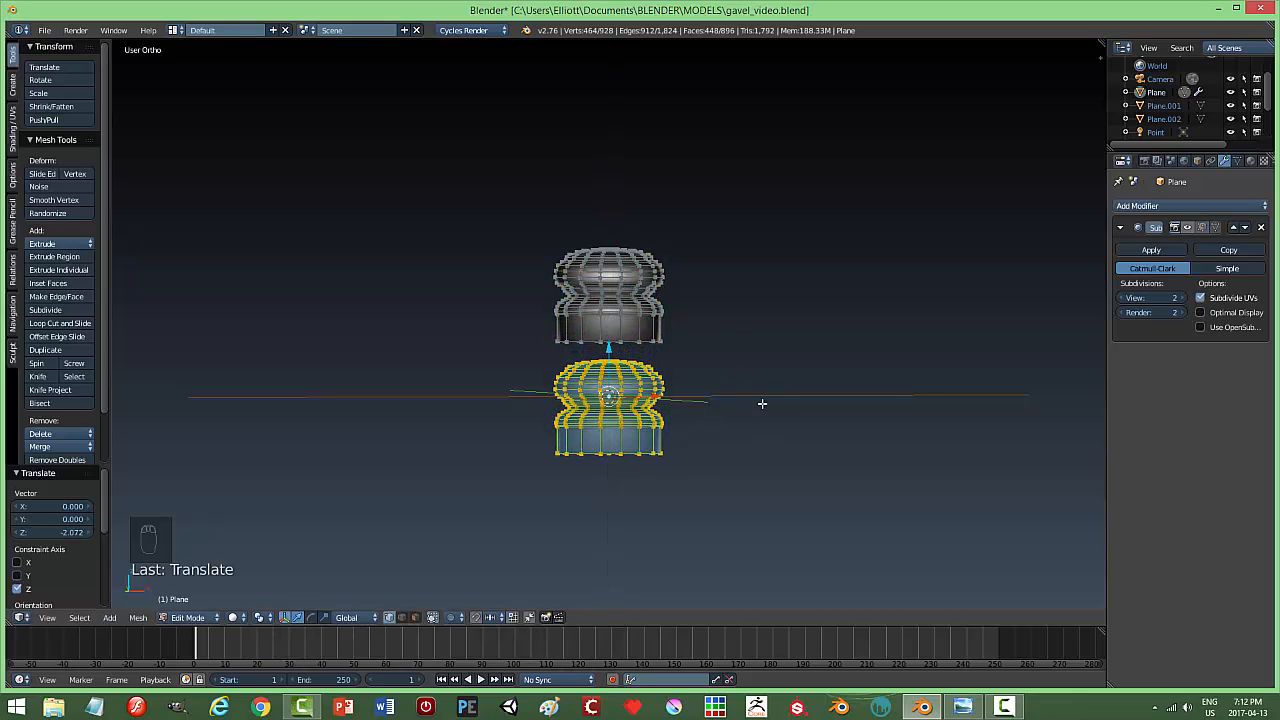
mouse_move(762, 403)
middle_mouse_down()
mouse_move(780, 386)
mouse_move(720, 397)
mouse_move(720, 409)
mouse_move(769, 411)
middle_mouse_up()
key("r")
key("x")
key("1")
key("8")
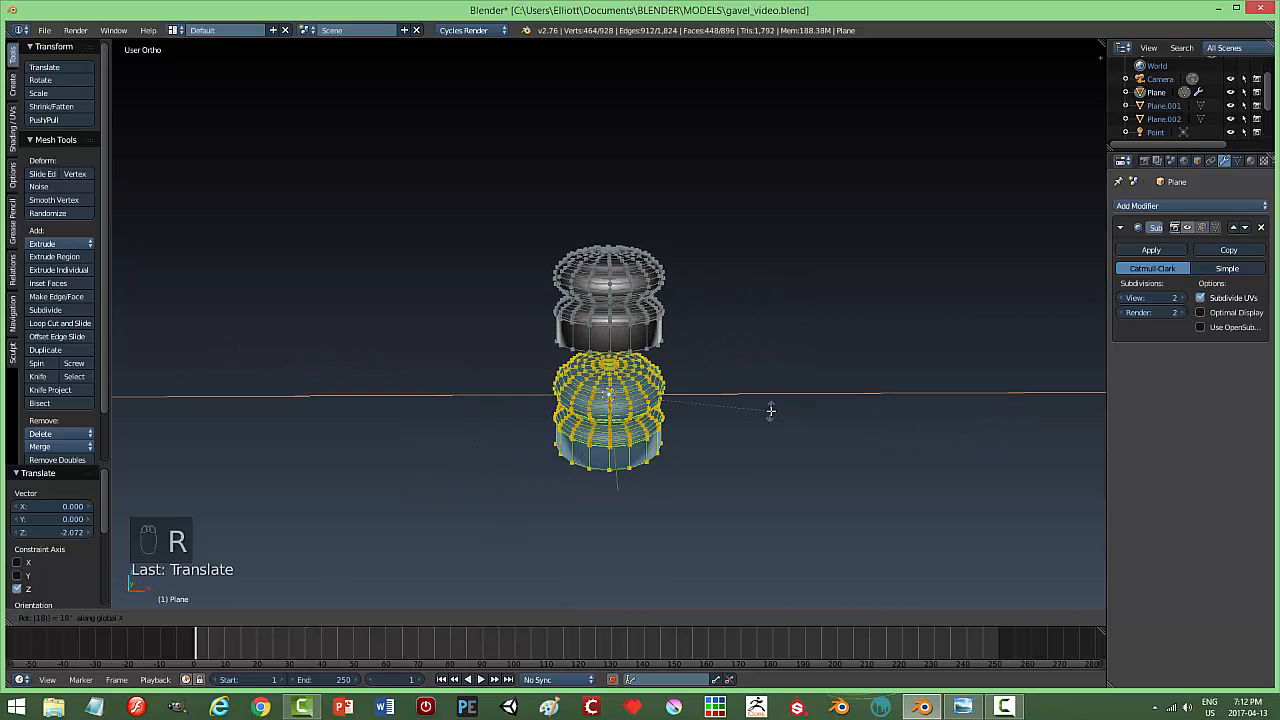
key("0")
left_click(771, 411)
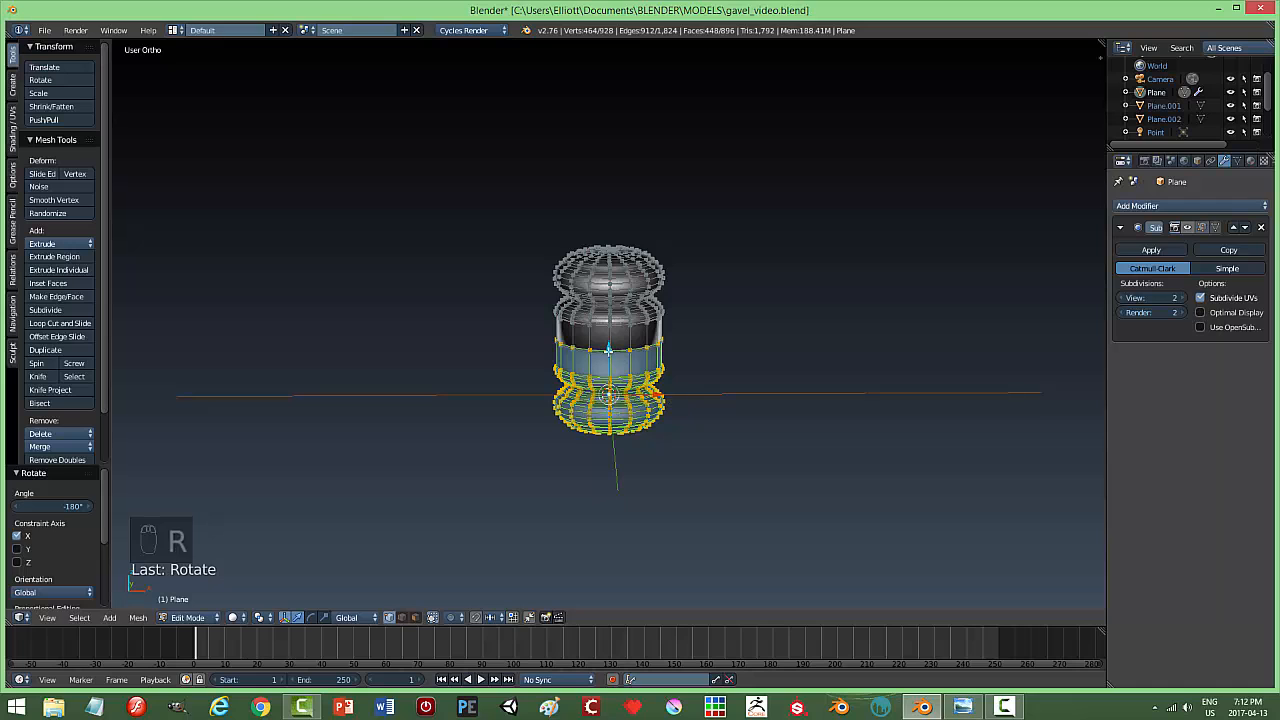
Lower the flipped copy about 0.38 units along Z to leave a gap below the upper half.
left_click_drag(611, 353, 614, 373)
key("KP_1")
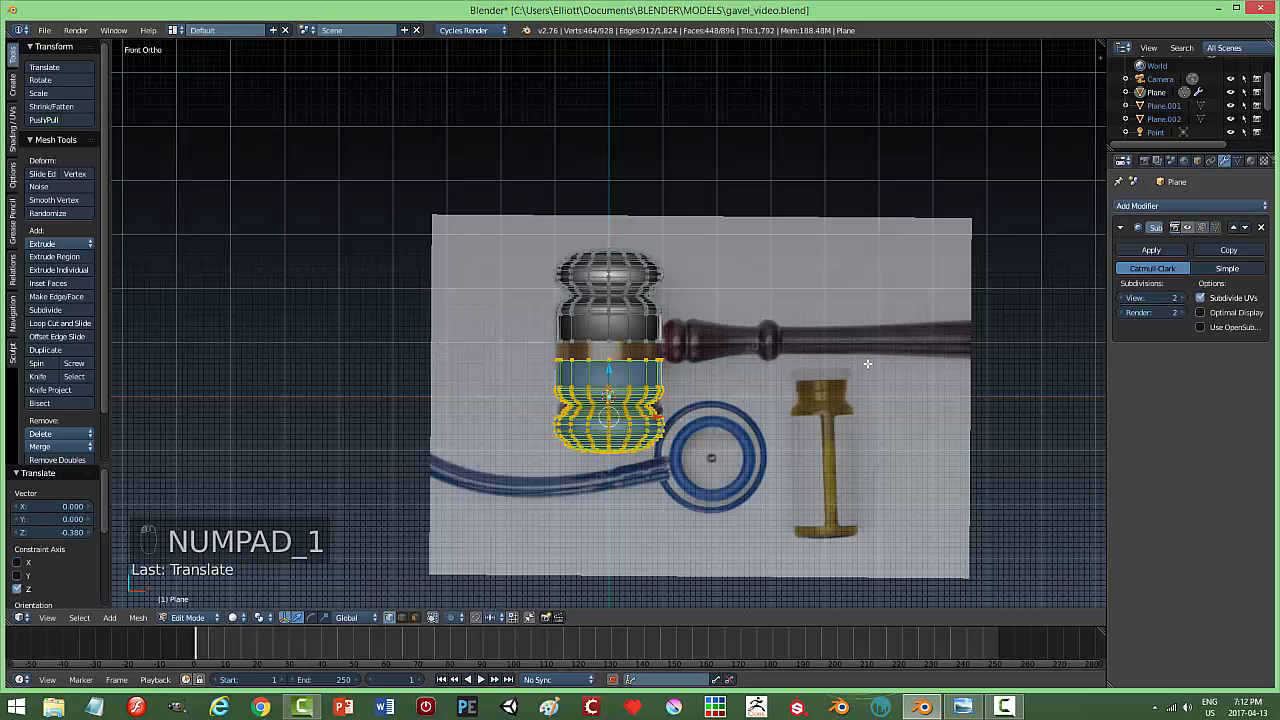
scroll(867, 360, "up", 5)
middle_click_drag(866, 352, 879, 447)
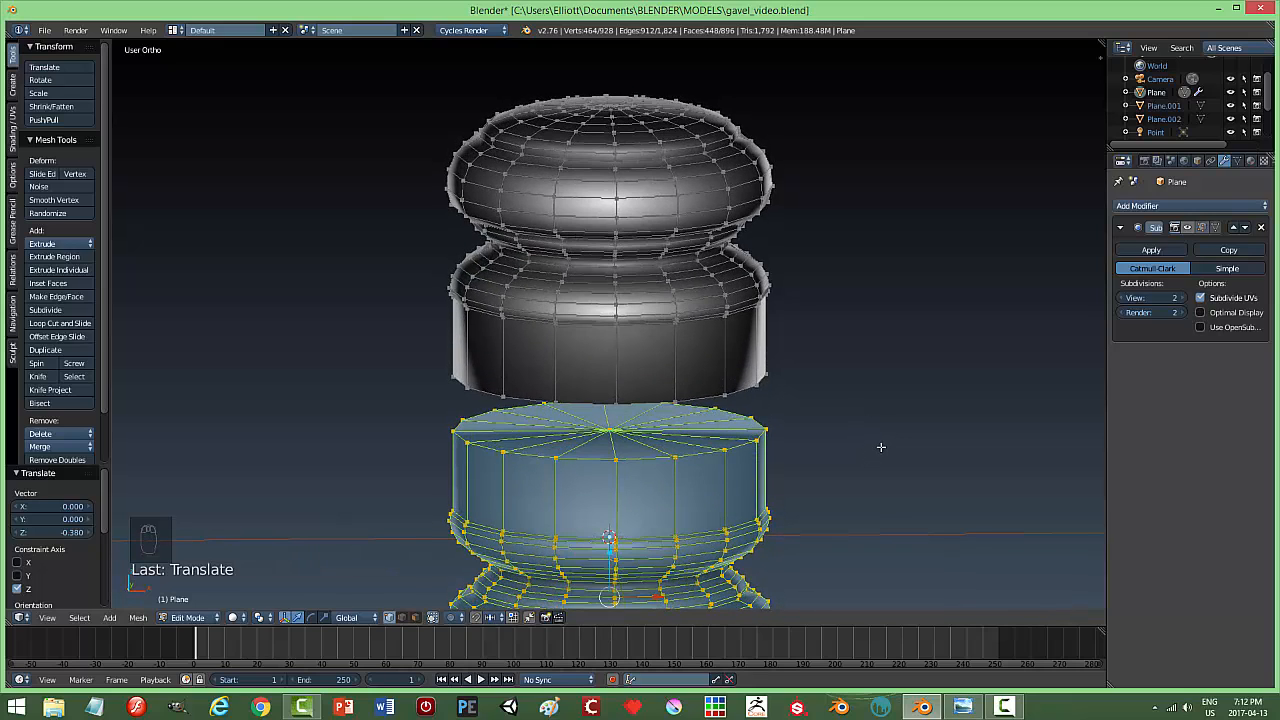
key("a")
key("c")
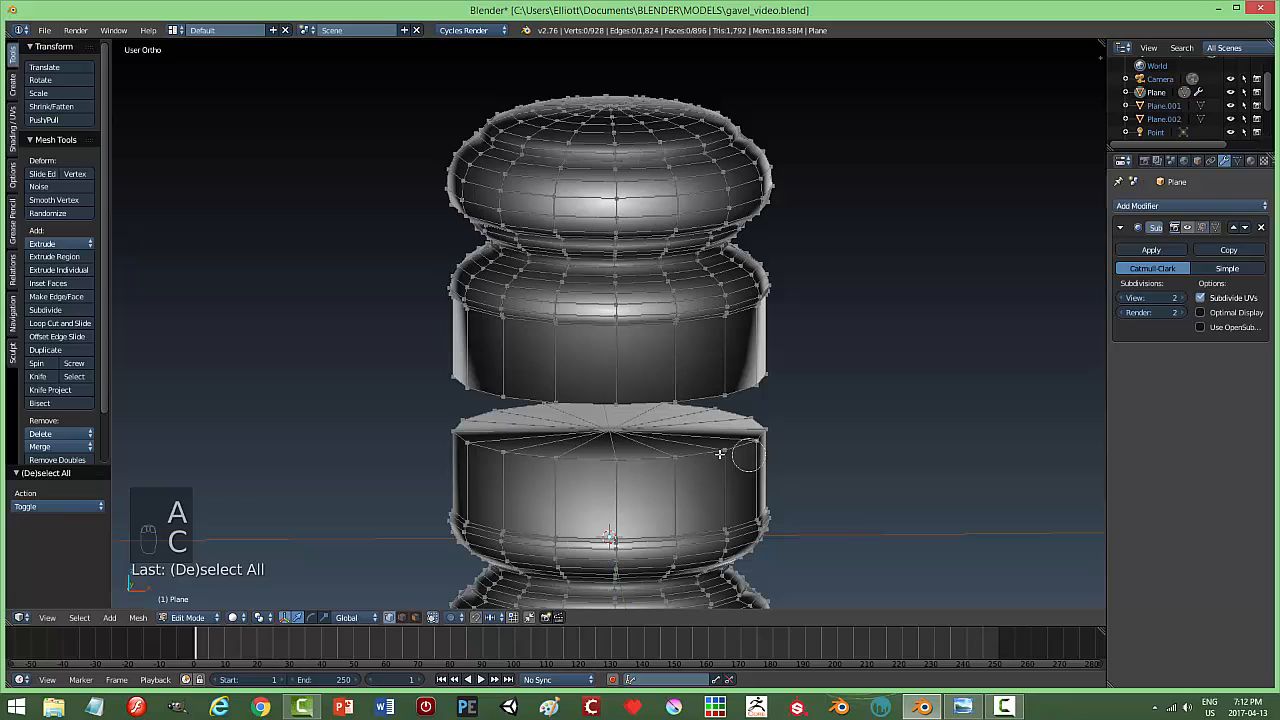
left_click(610, 432)
right_click(760, 453)
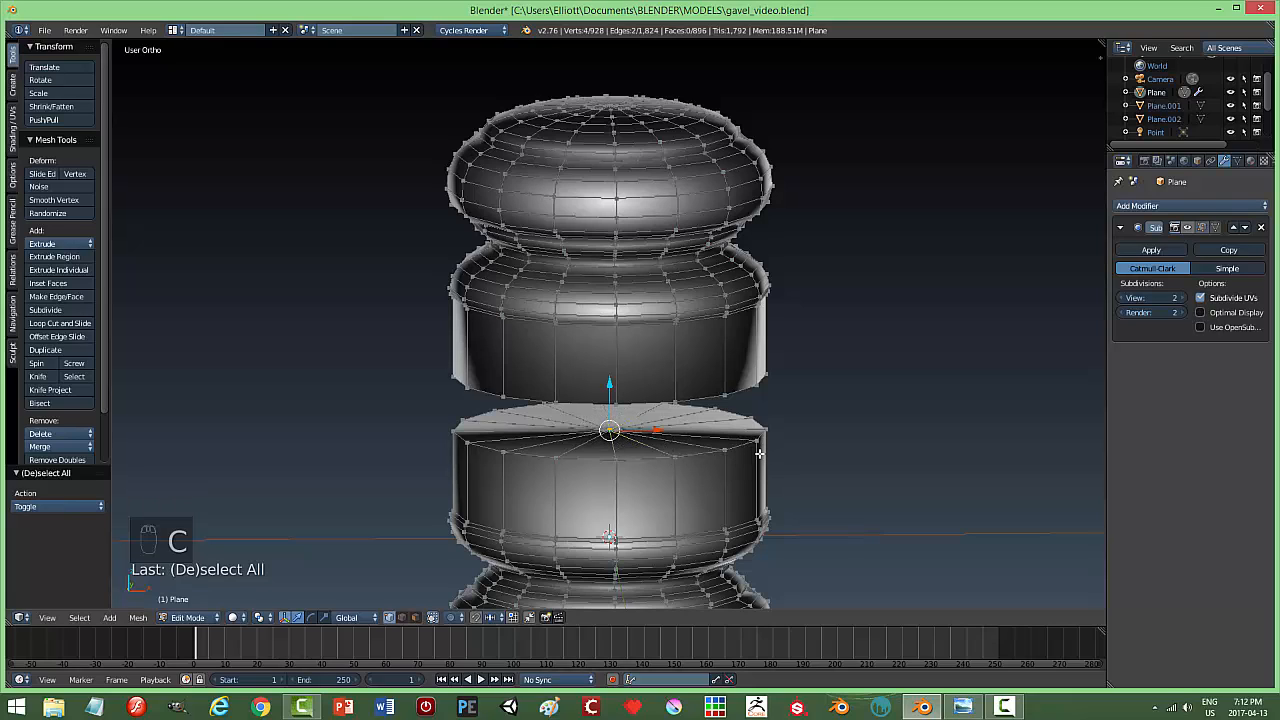
key("a")
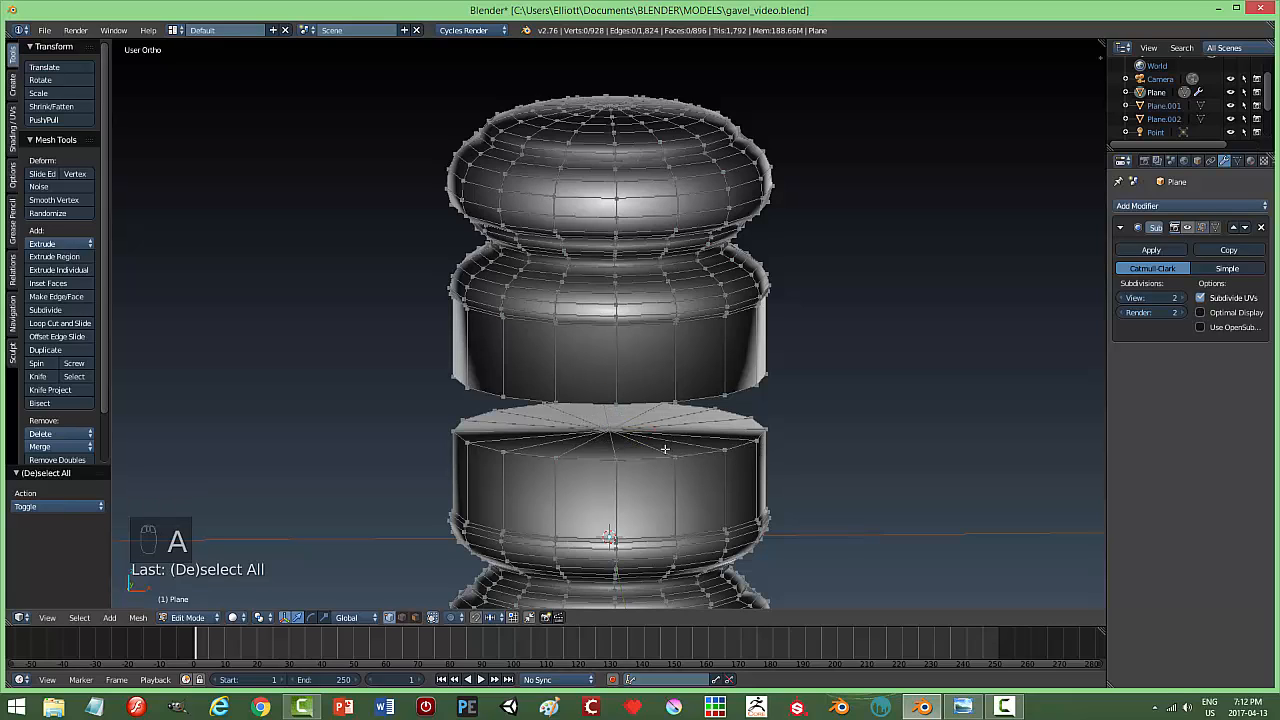
Try deleting a single vertex at the centre of the lower half's flat cap, and undo the deletion.
right_click(611, 430)
scroll(710, 472, "up", 3)
middle_click_drag(694, 500, 696, 502)
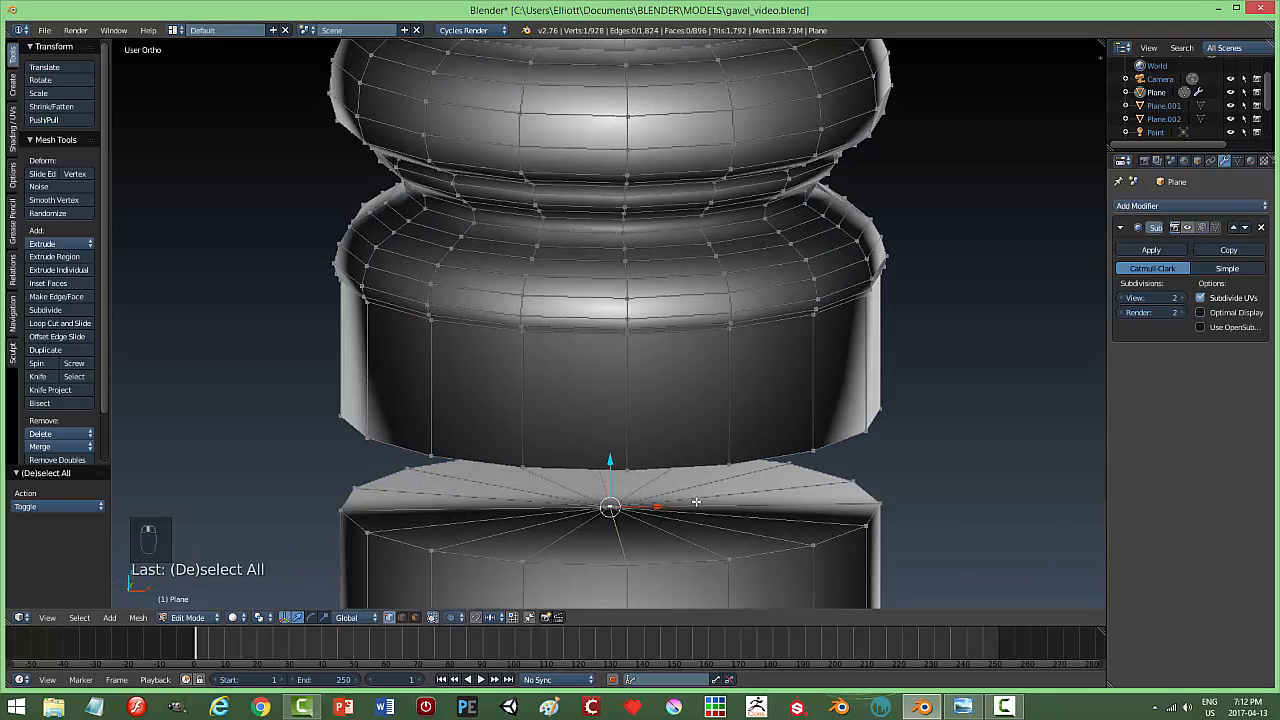
key("x")
left_click(749, 503)
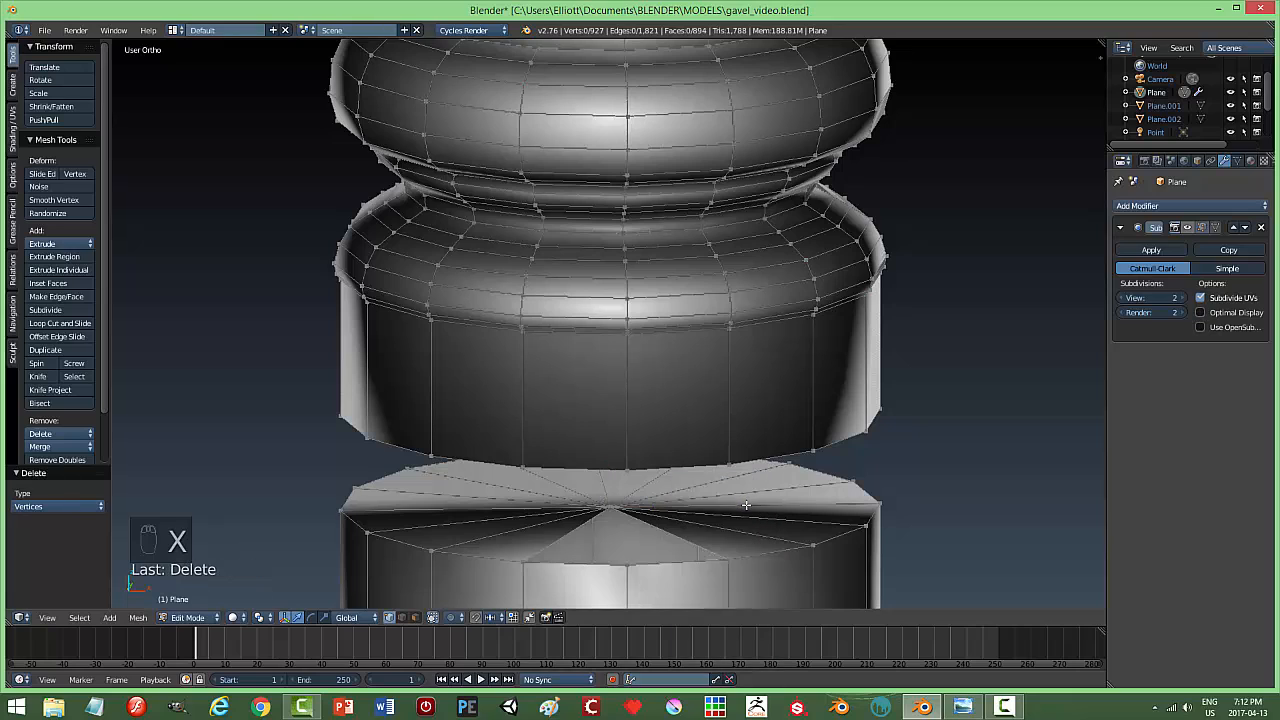
key("ctrl+z")
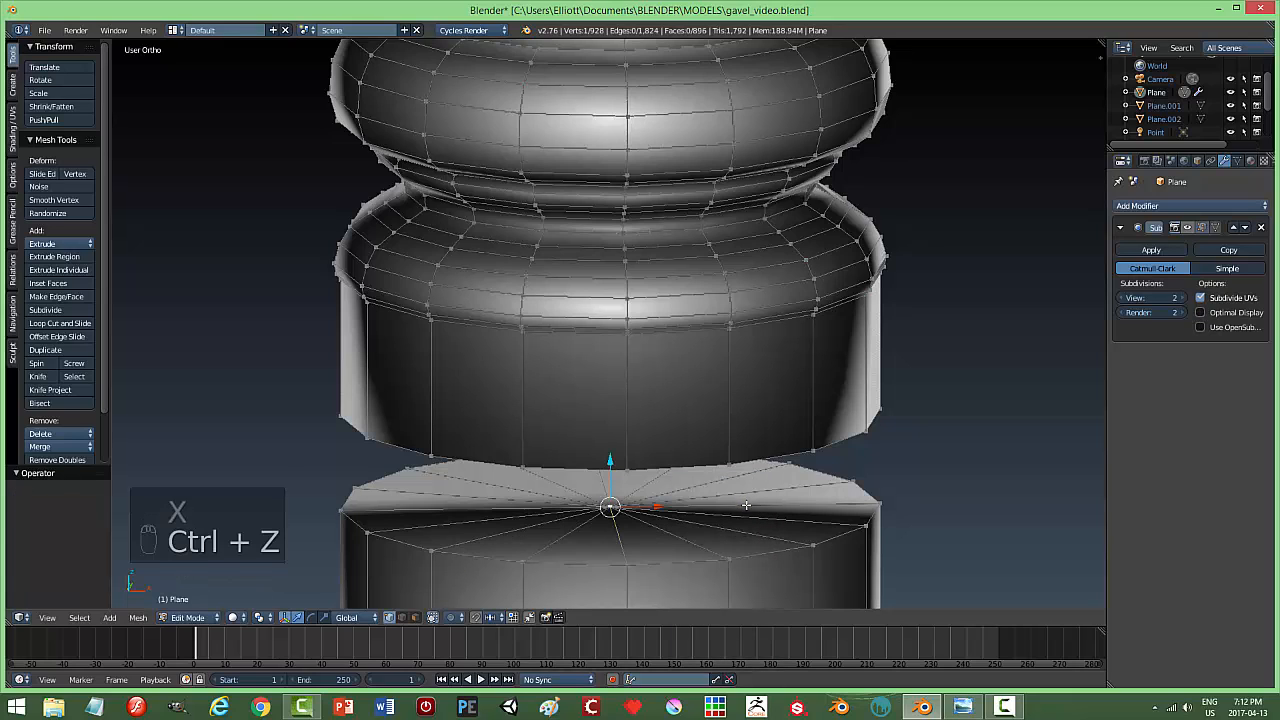
Select all the triangular faces of the lower half's flat cap in face select mode and delete those faces.
key("a")
key("ctrl+Tab")
left_click(725, 528)
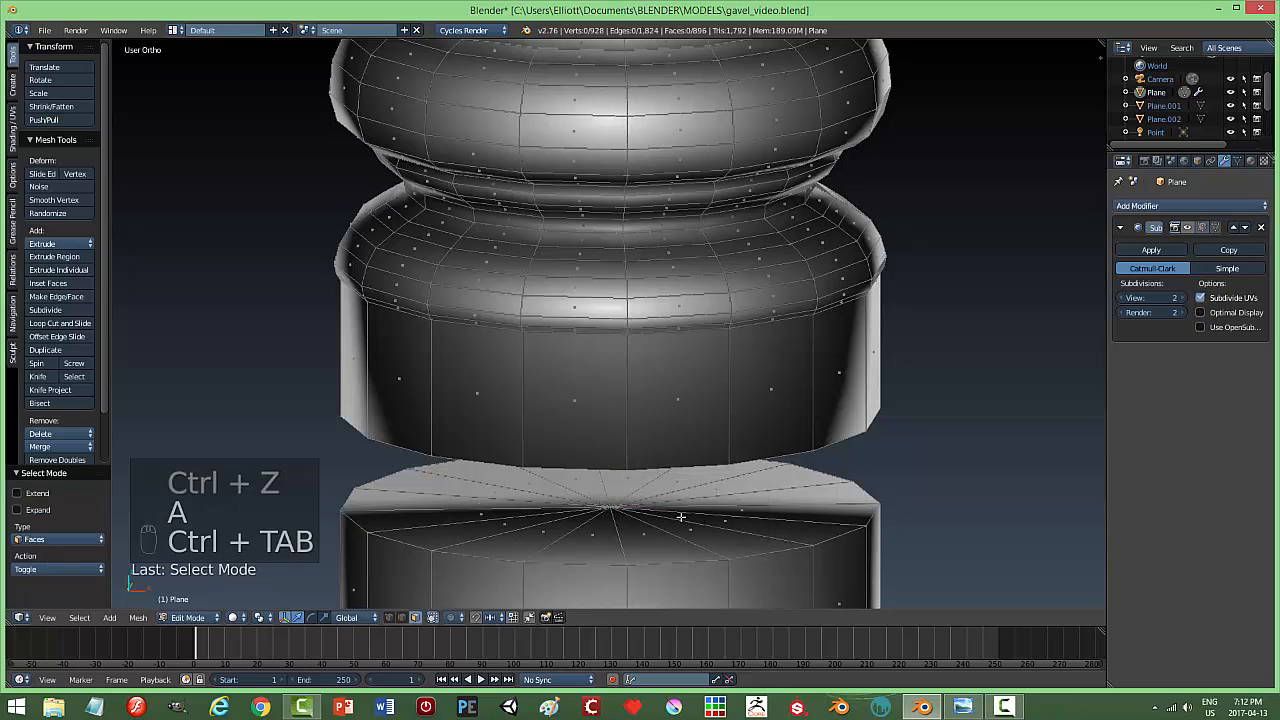
key("c")
mouse_move(657, 520)
left_mouse_down()
mouse_move(694, 518)
mouse_move(609, 509)
left_mouse_up()
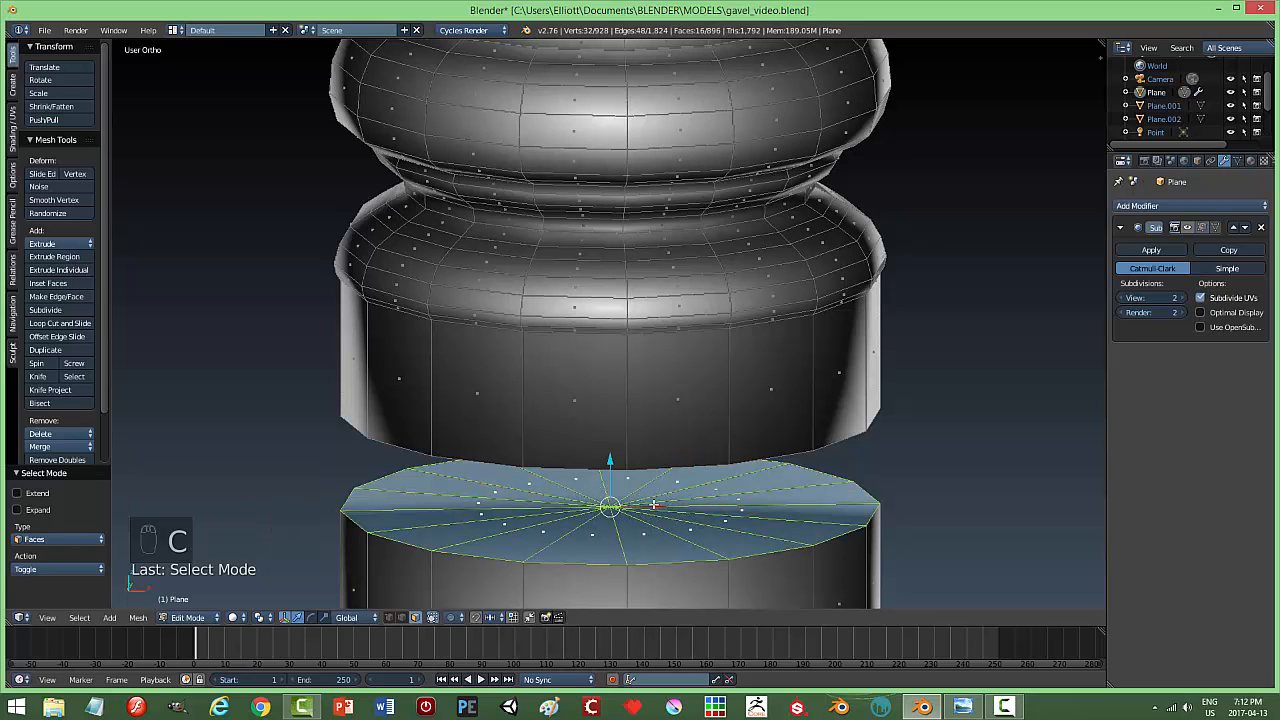
key("x")
left_click(608, 533)
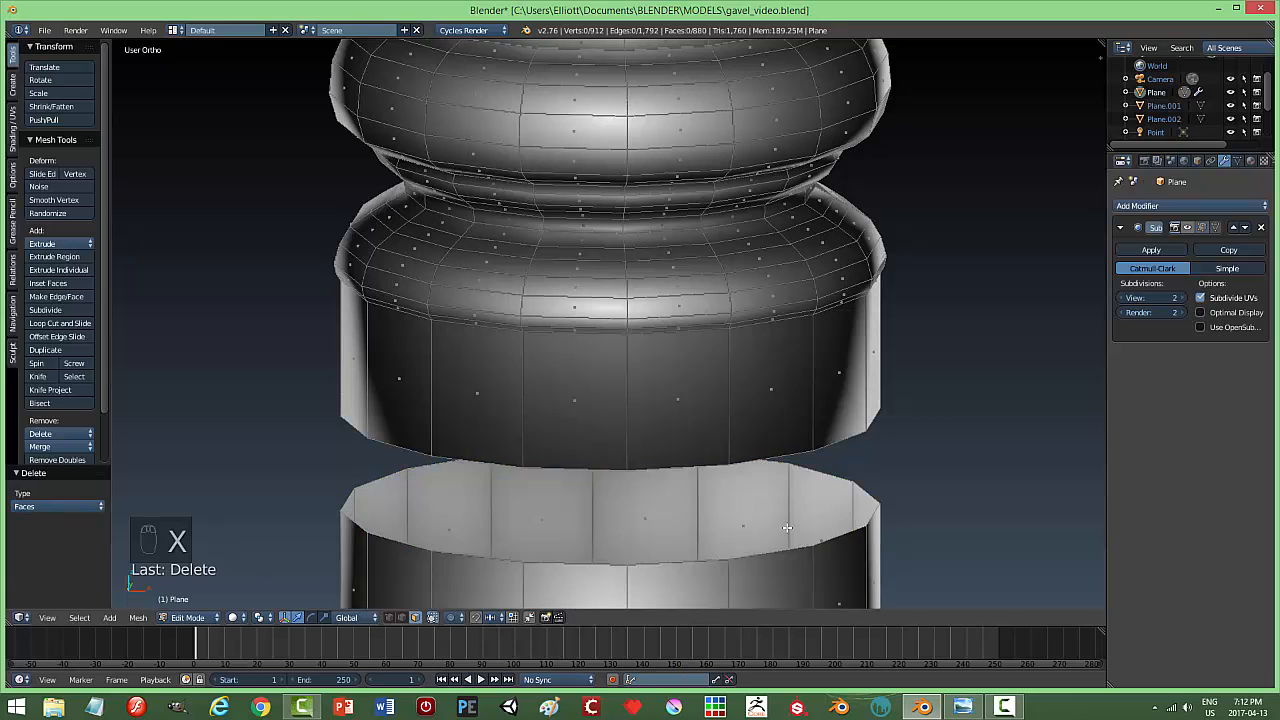
Select the triangular cap faces on the underside of the upper half and delete them.
middle_click_drag(787, 527, 832, 470)
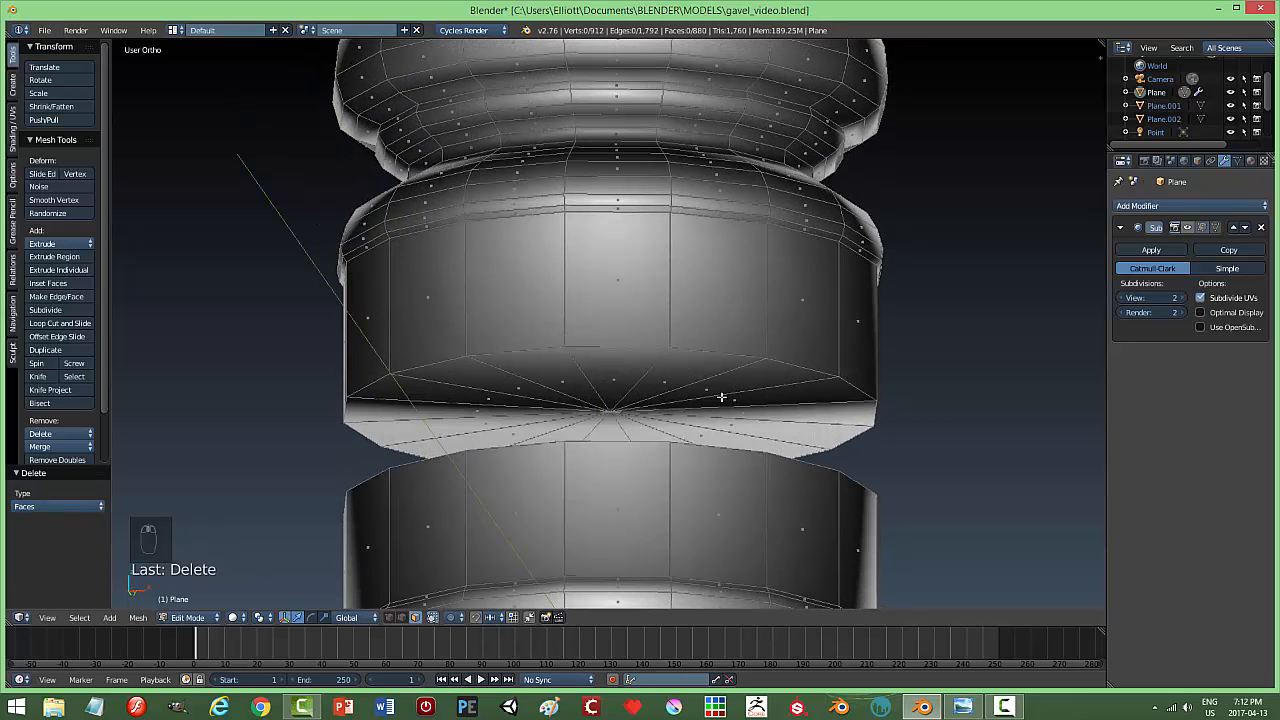
key("Tab")
left_click(817, 400)
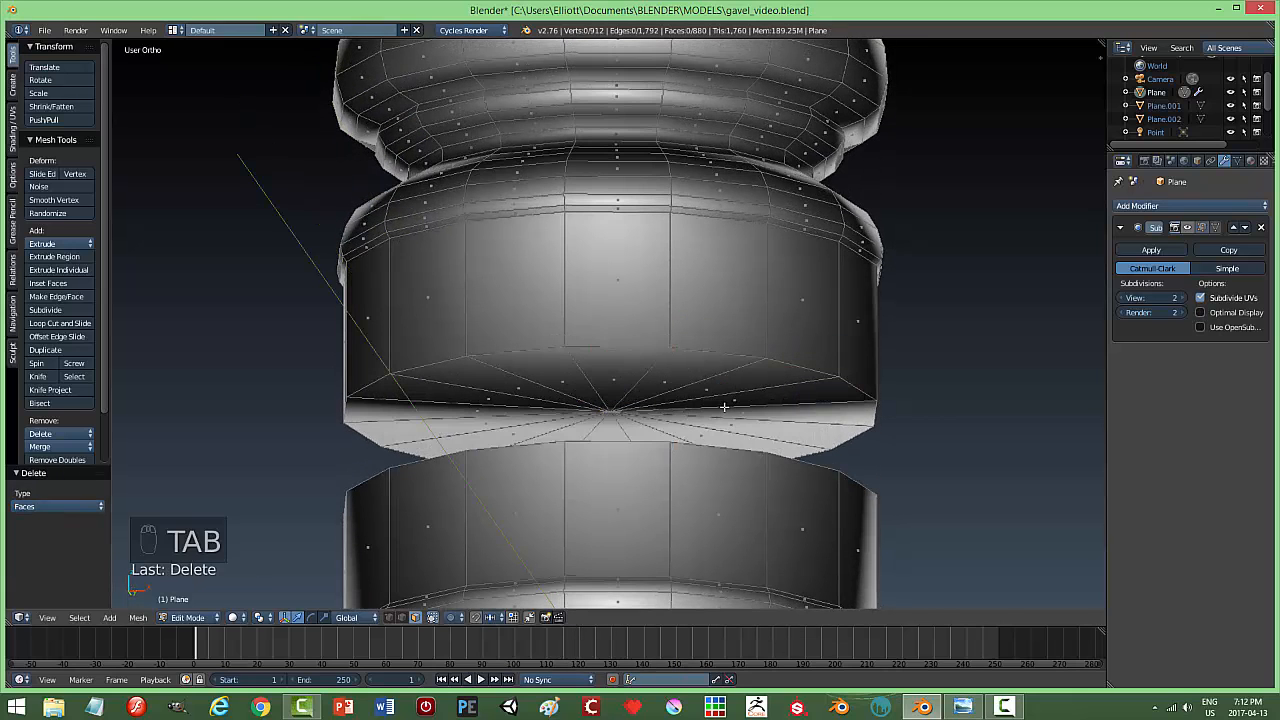
key("c")
mouse_move(651, 389)
left_mouse_down()
mouse_move(608, 383)
mouse_move(620, 408)
left_mouse_up()
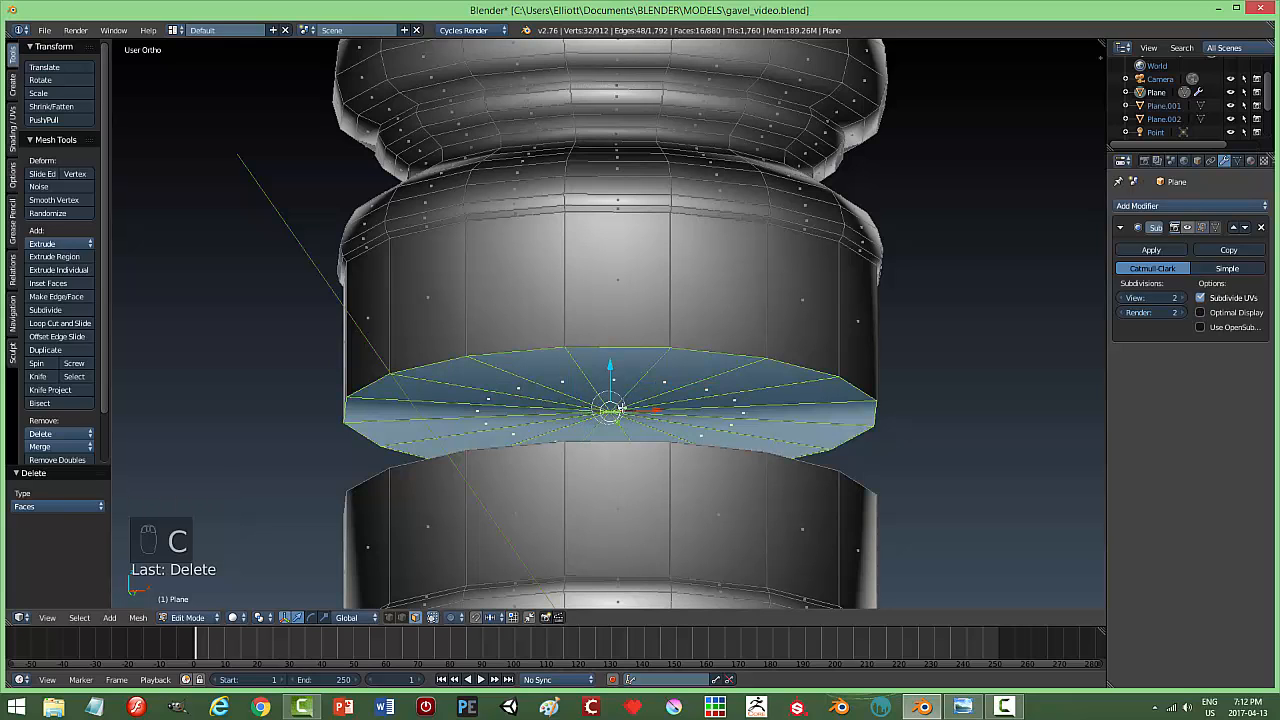
key("x")
left_click(723, 415)
middle_click_drag(760, 420, 766, 431)
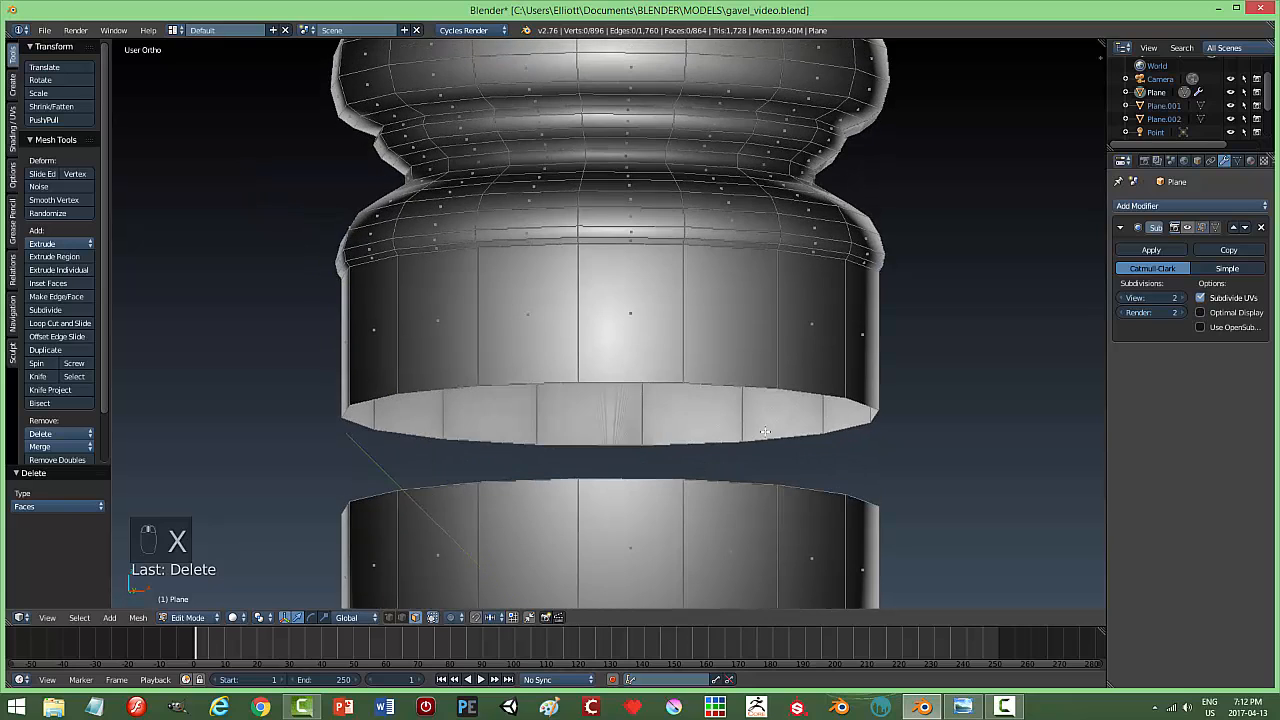
Return to Object Mode and move the whole gavel head down about 0.04 units along Z.
key("Tab")
left_click(806, 421)
scroll(818, 424, "down", 5)
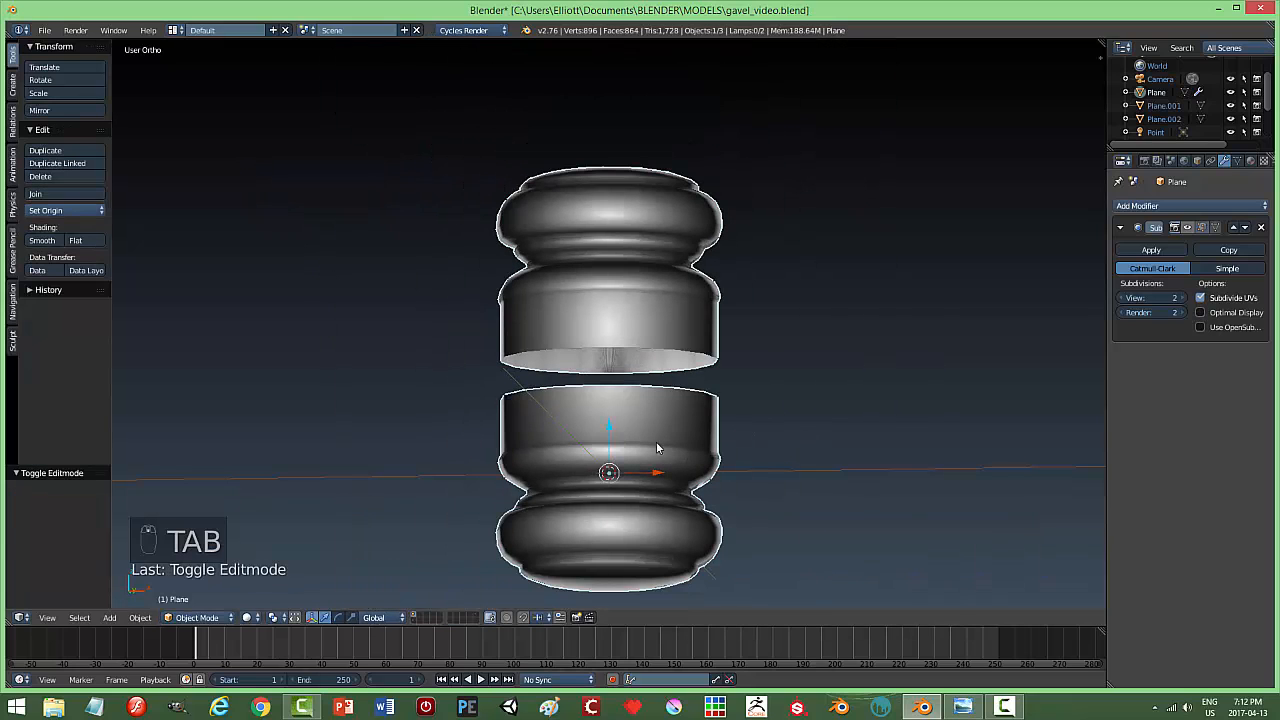
left_click_drag(607, 428, 608, 433)
In Edit Mode, select the entire lower half in front wireframe view and raise it about 0.31 units along Z.
key("Tab")
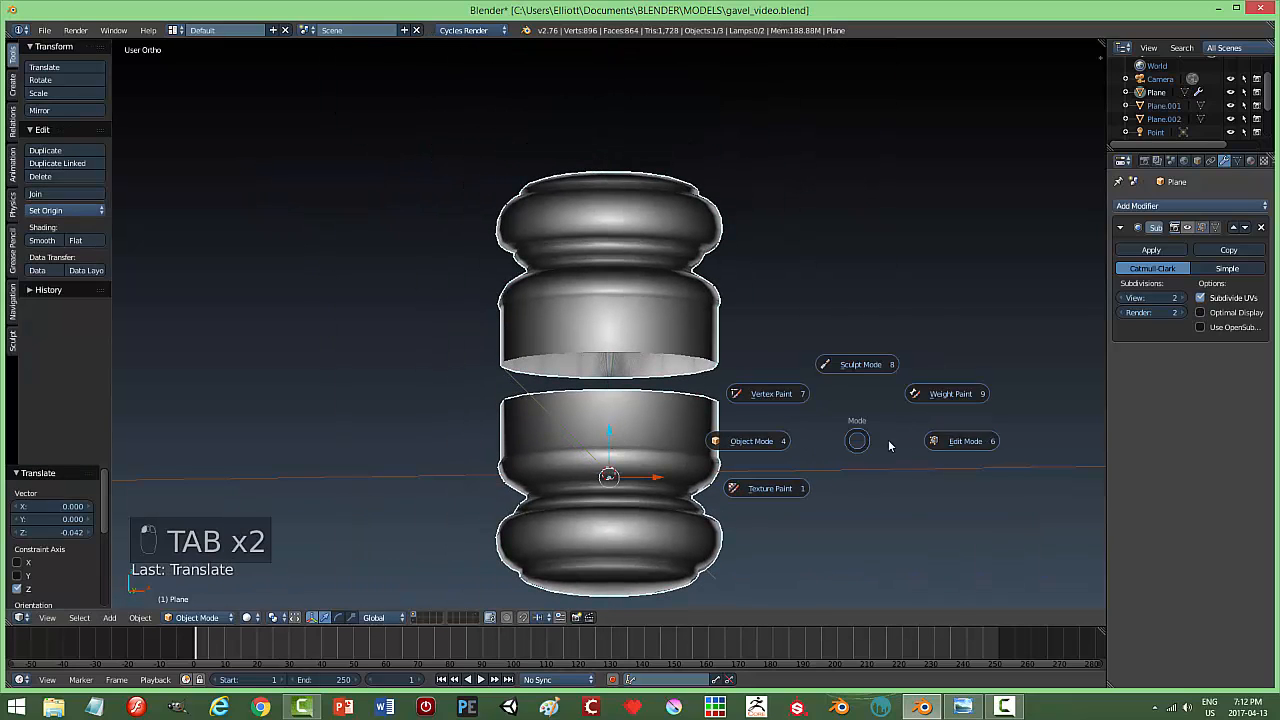
left_click(965, 441)
key("KP_1")
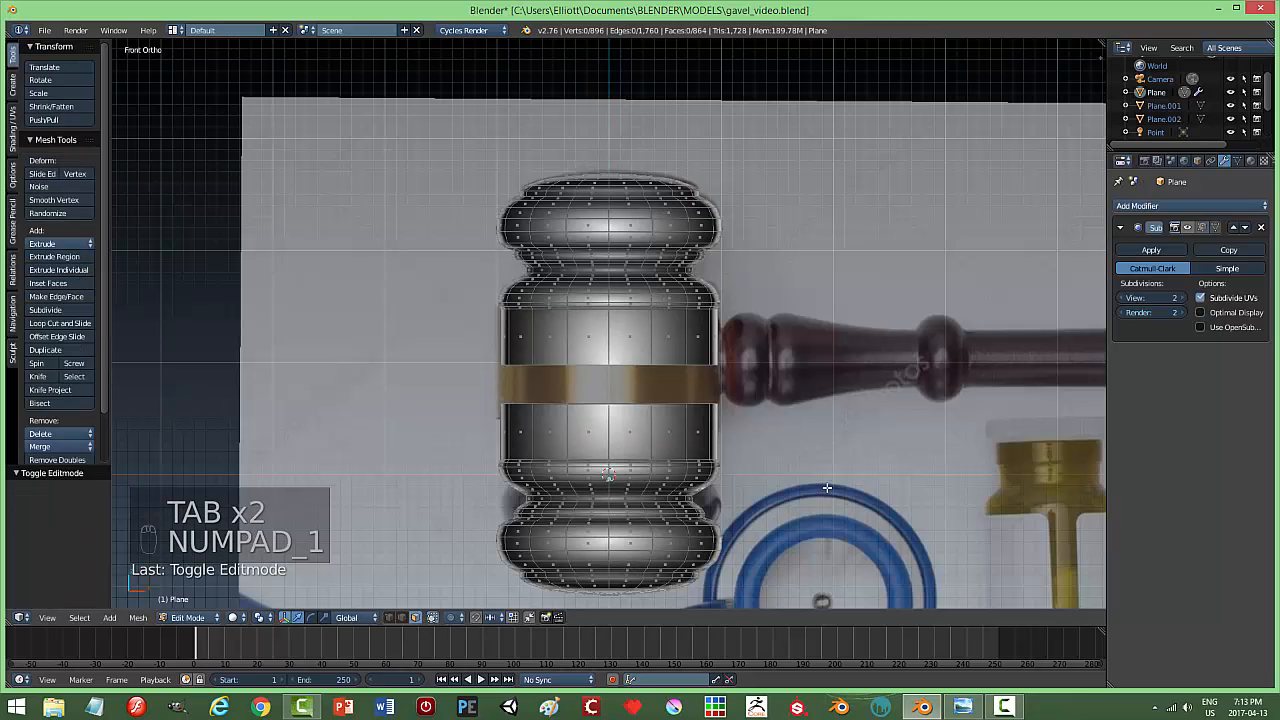
key("z")
left_click(941, 493)
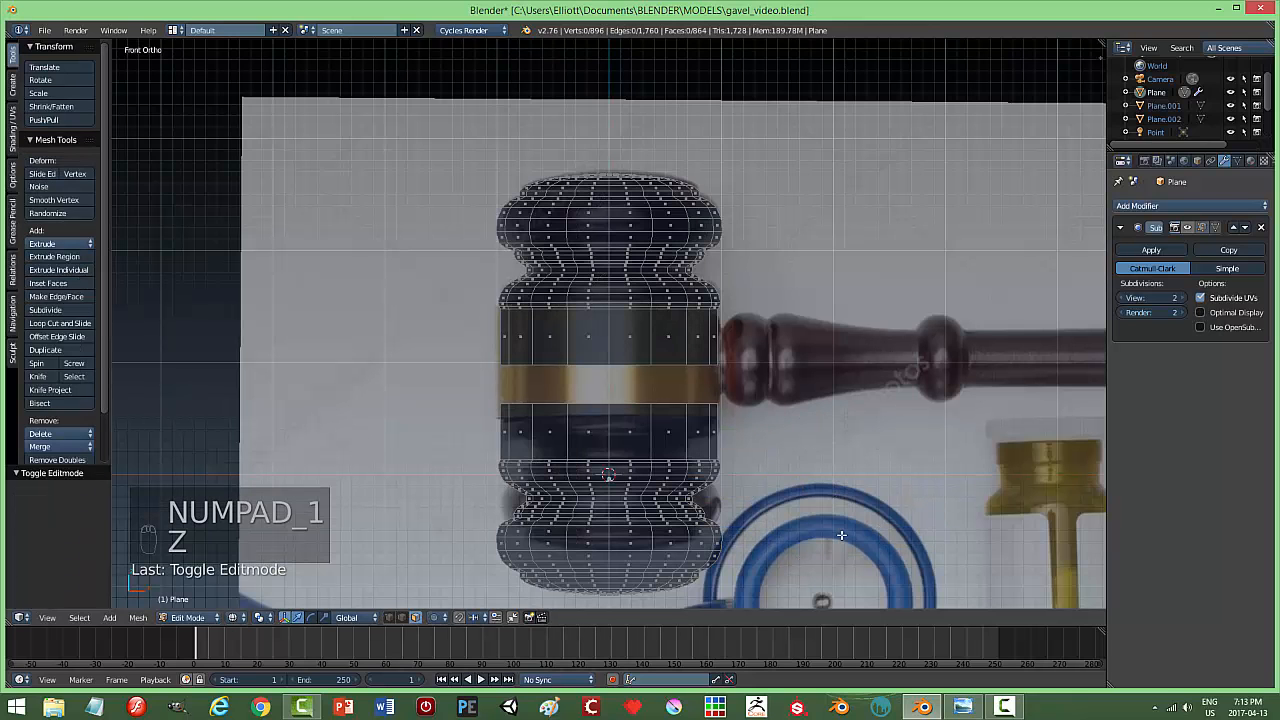
key("b")
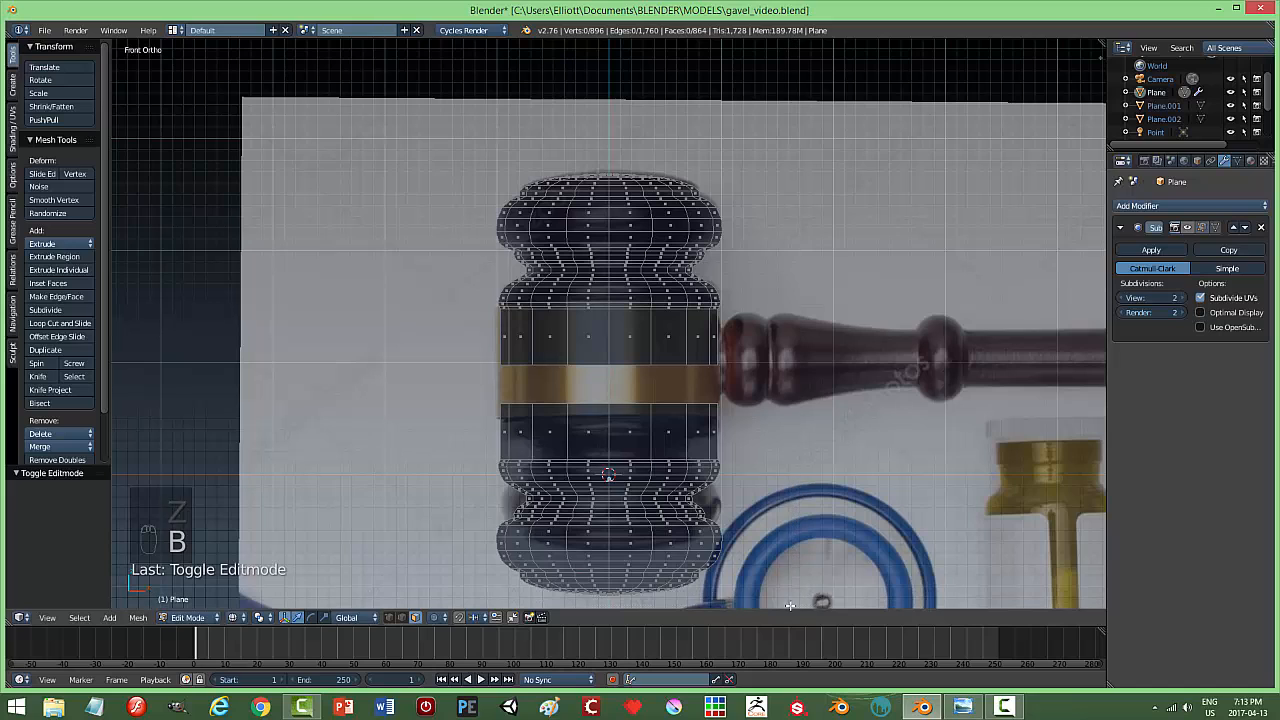
left_click_drag(793, 605, 432, 384)
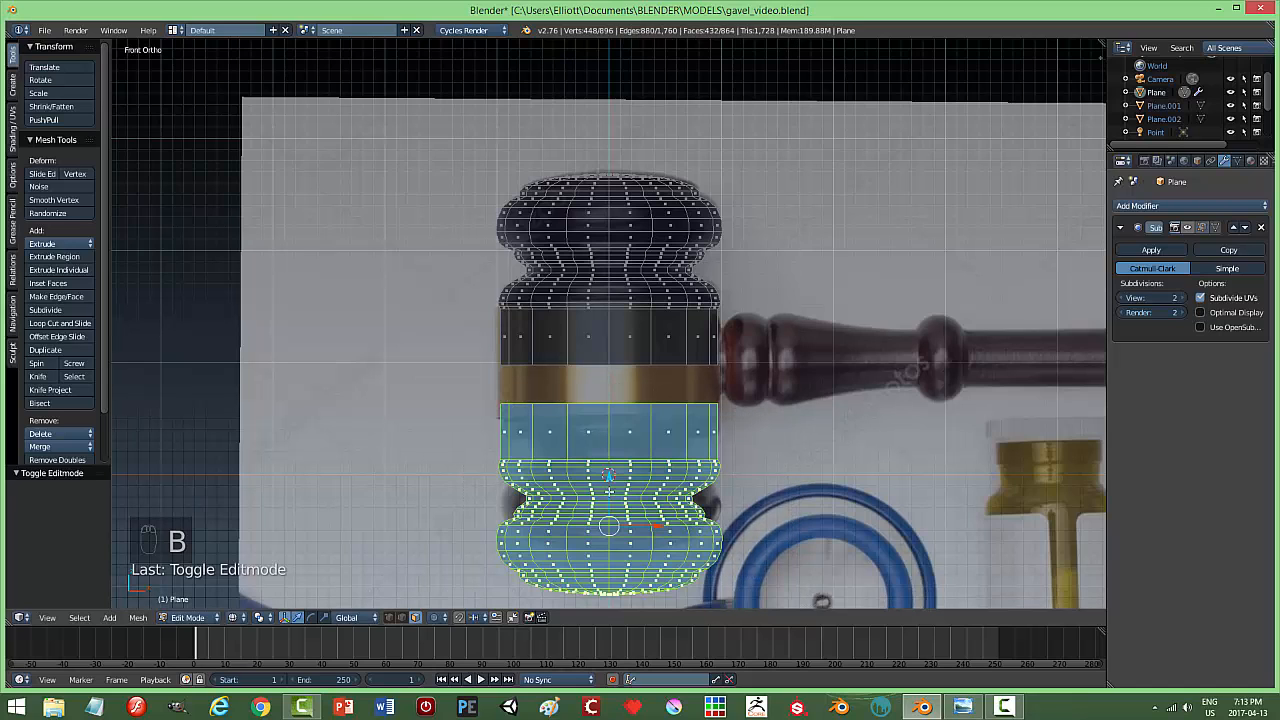
key("g")
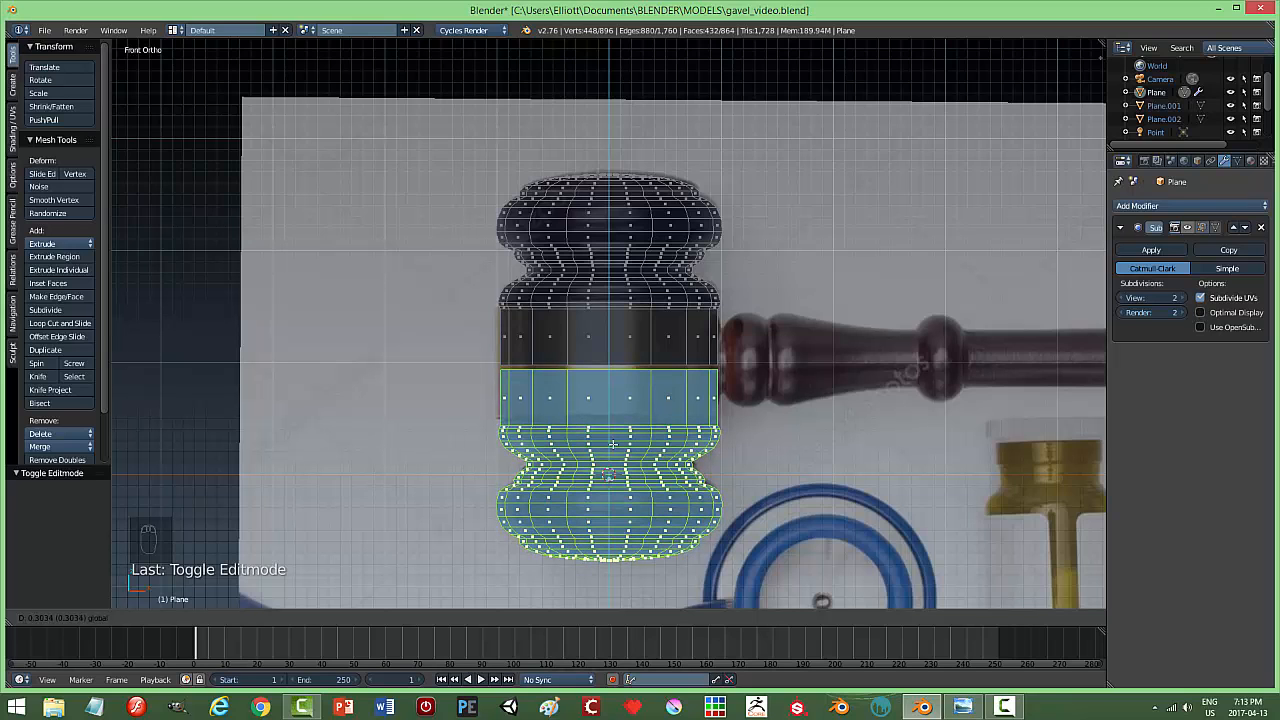
left_click(613, 443)
Select the two facing open edge loops of the upper and lower halves and join them with Bridge Edge Loops.
scroll(848, 437, "up", 4)
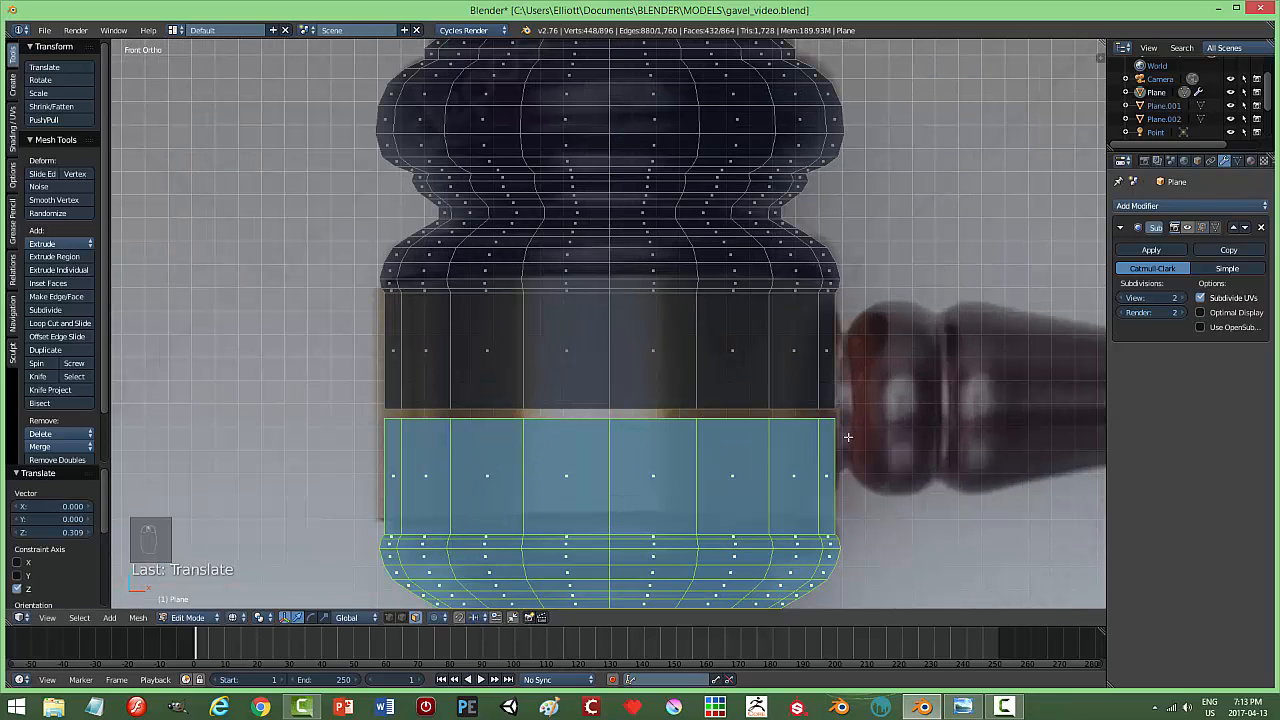
key("a")
key("ctrl+Tab")
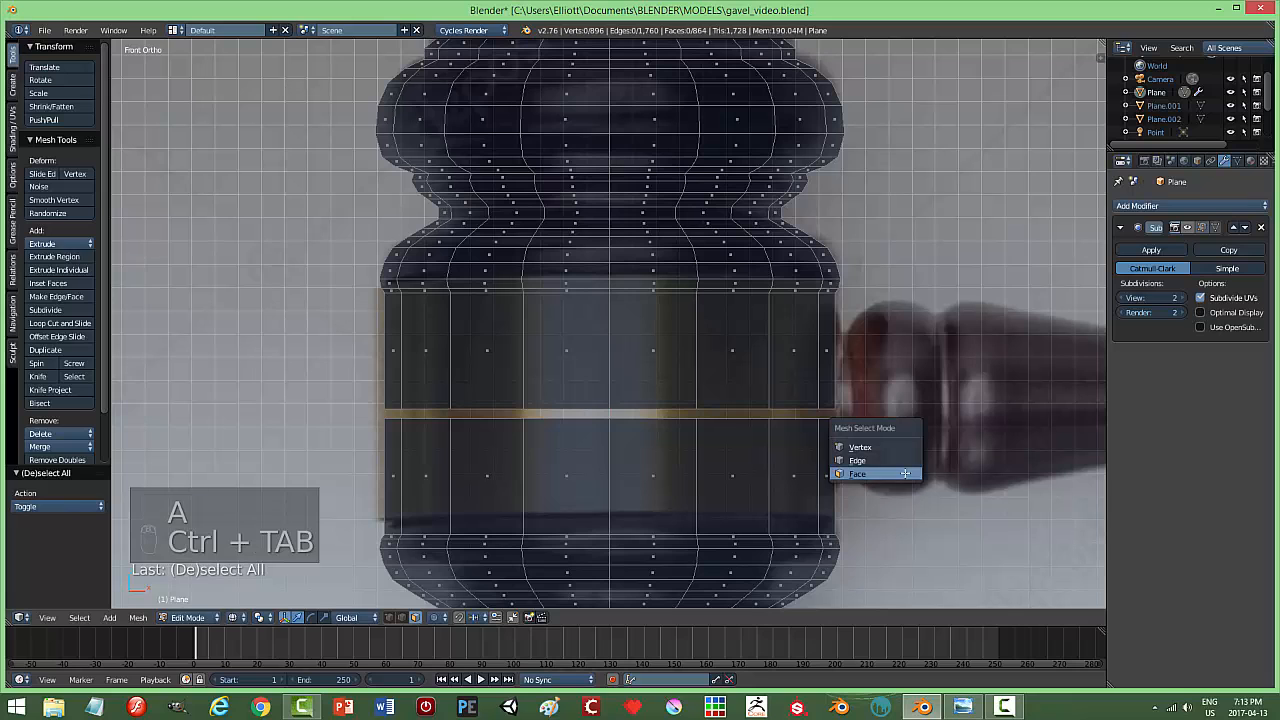
left_click(884, 468)
right_click(643, 403, "alt")
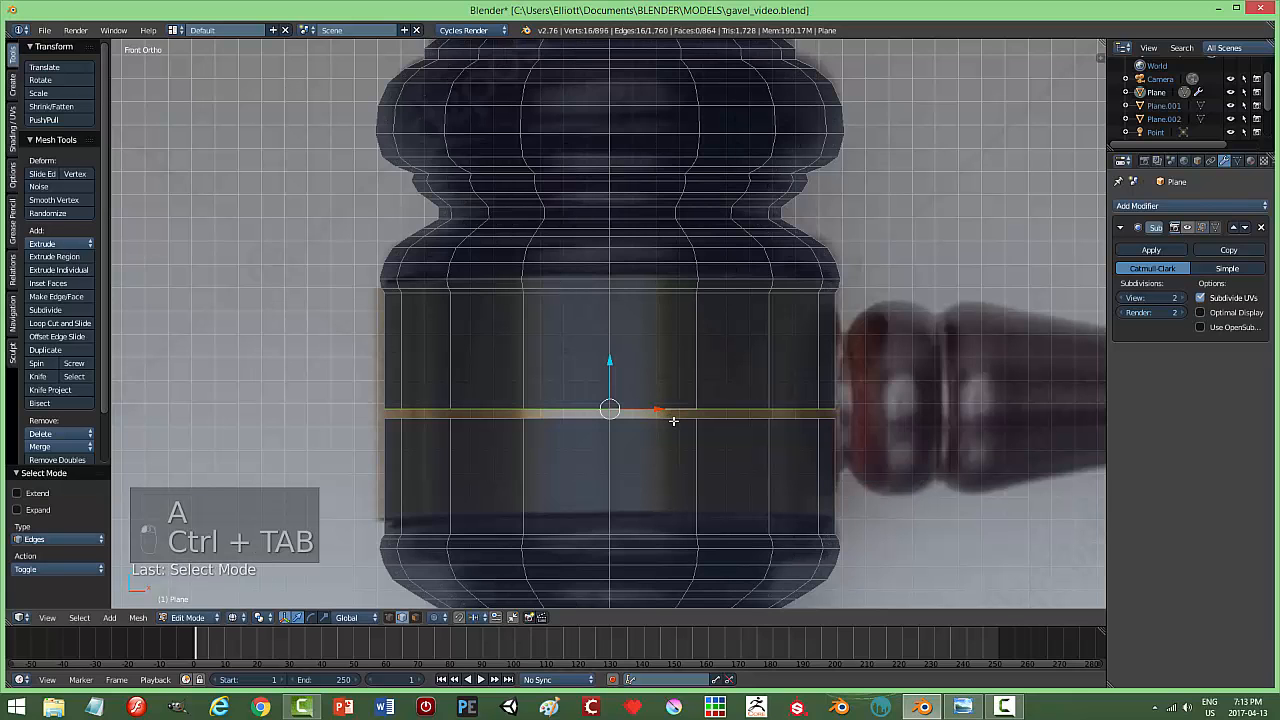
middle_click_drag(898, 476, 937, 485)
key("ctrl+e")
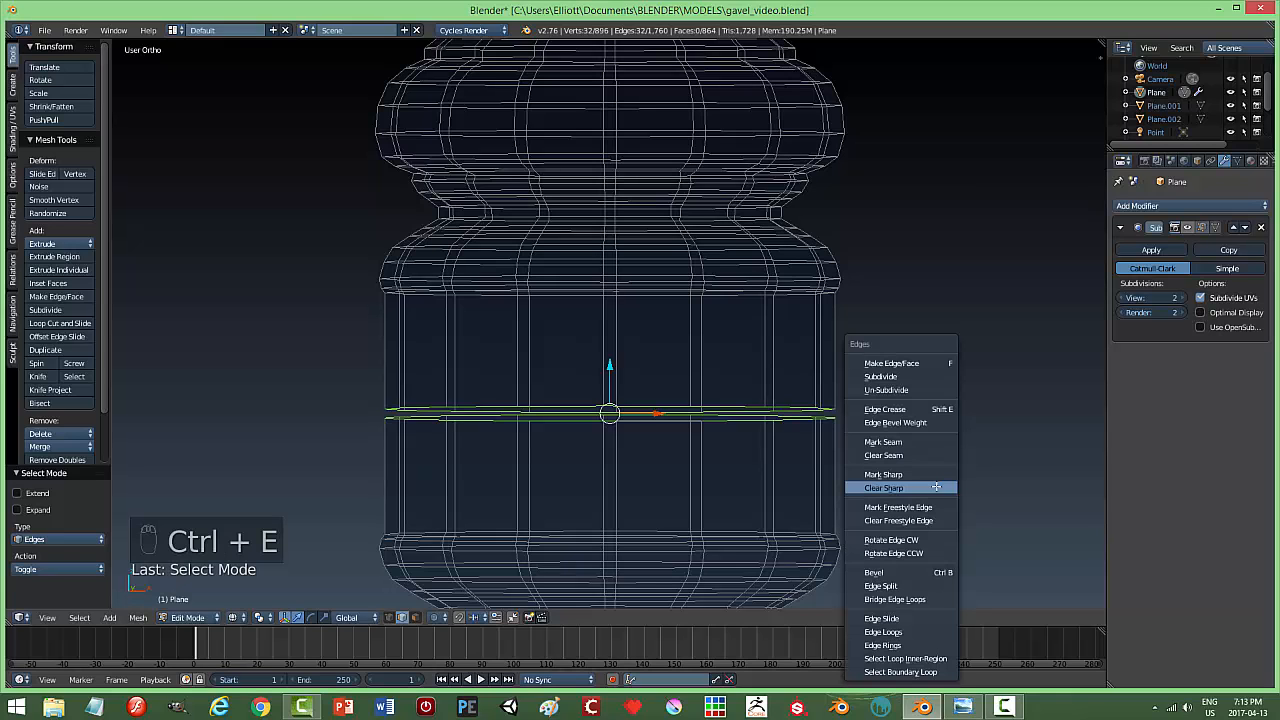
left_click(915, 599)
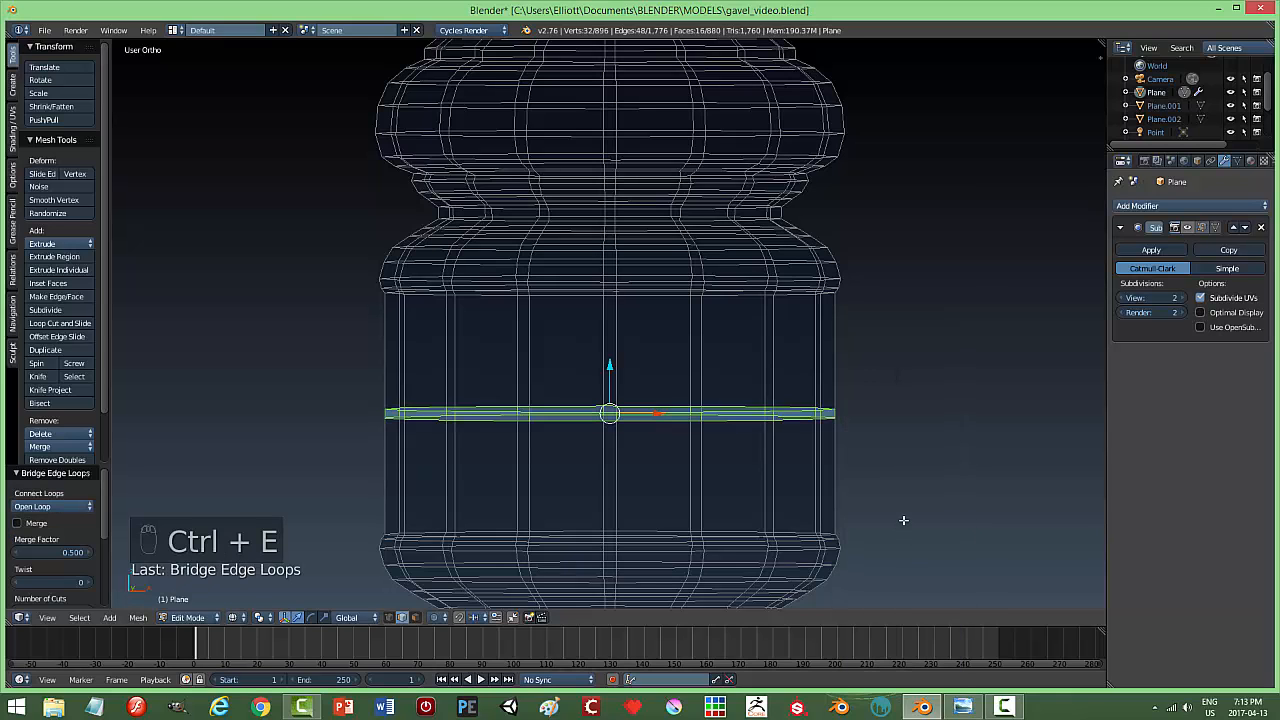
Deselect everything, return to Object Mode and display the gavel head in solid shading.
key("a")
key("Tab")
left_click(794, 520)
scroll(912, 467, "down", 6)
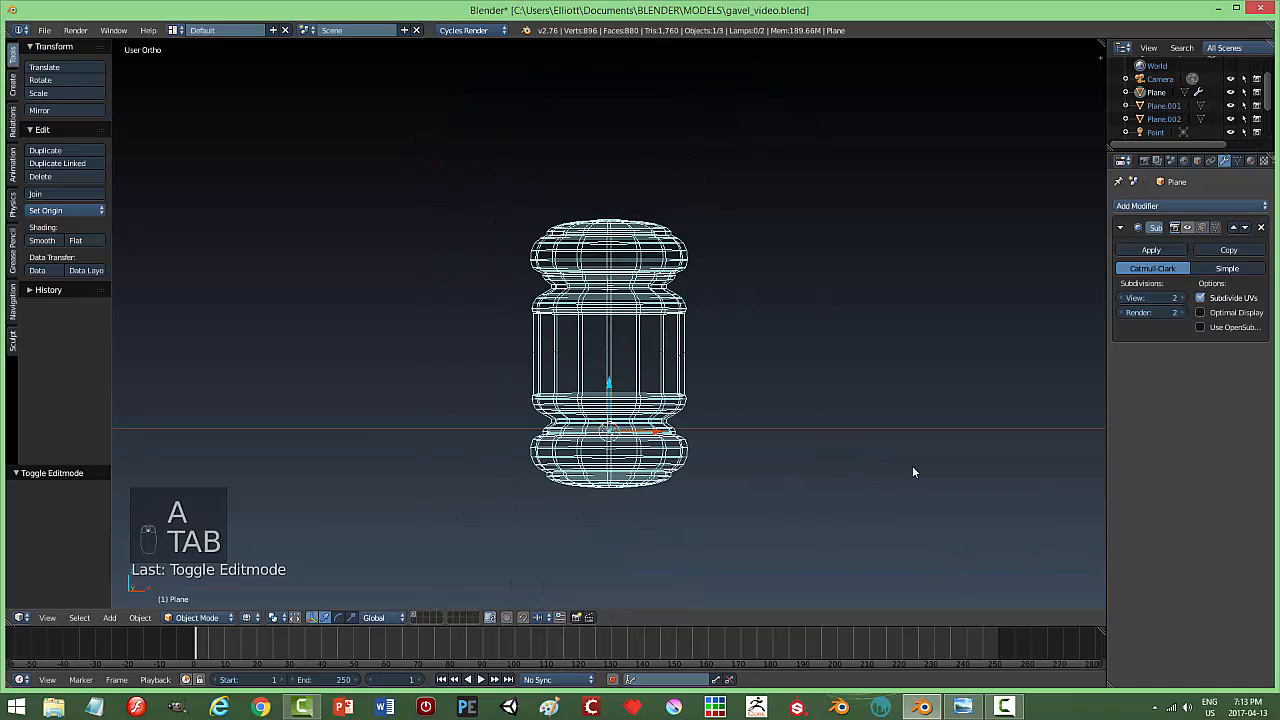
key("z")
left_click(911, 543)
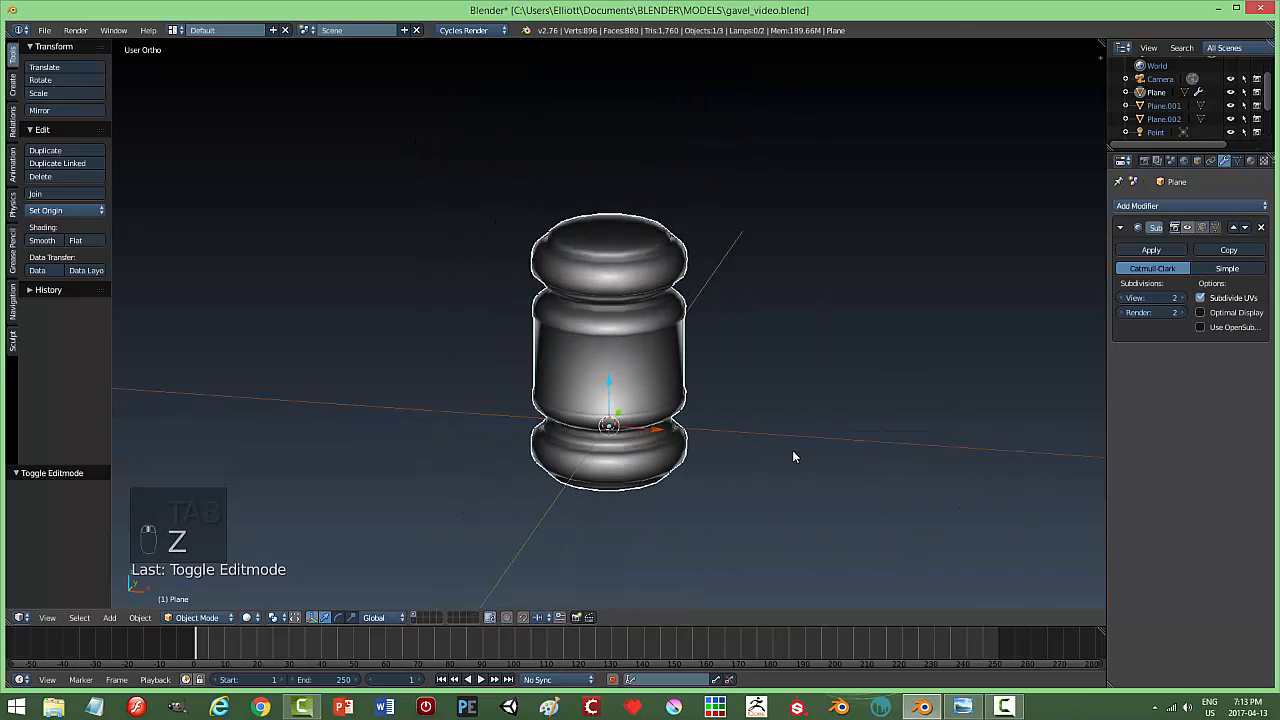
Apply the head's subdivision modifier and give the object smooth shading.
middle_click_drag(673, 411, 633, 445)
scroll(733, 436, "down", 3)
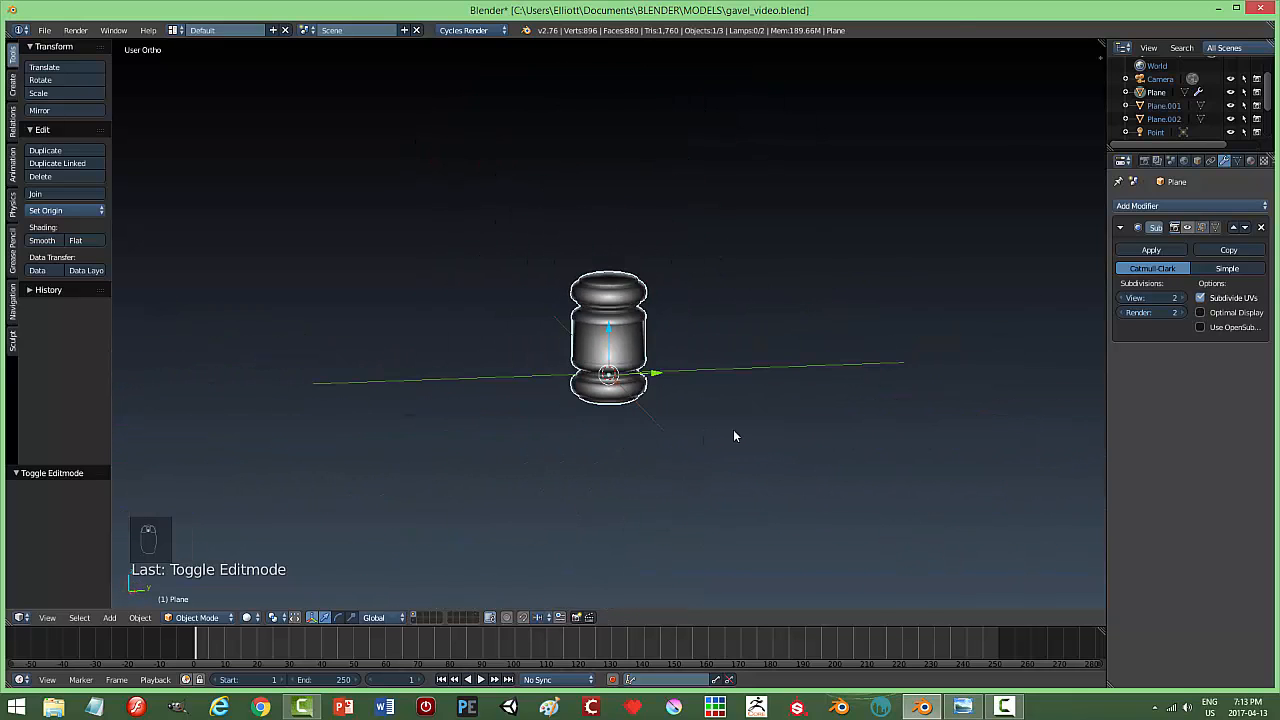
key("KP_1")
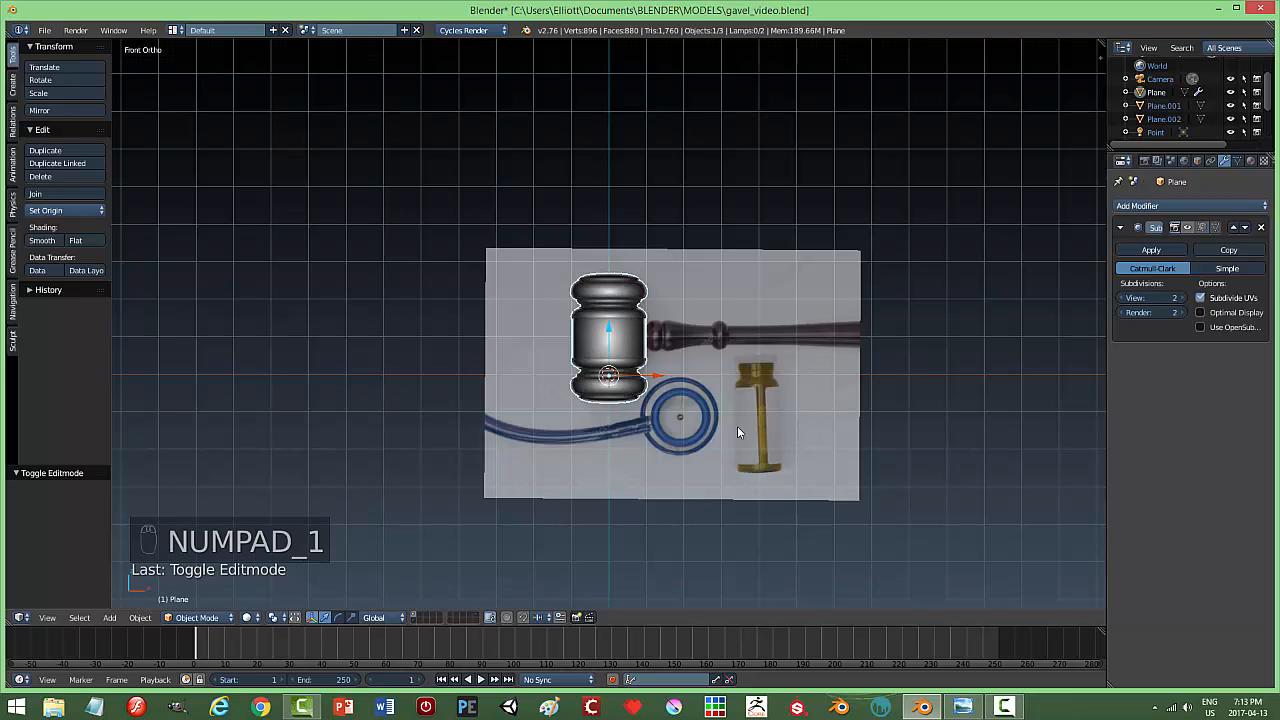
scroll(737, 426, "up", 4)
scroll(780, 375, "down", 2)
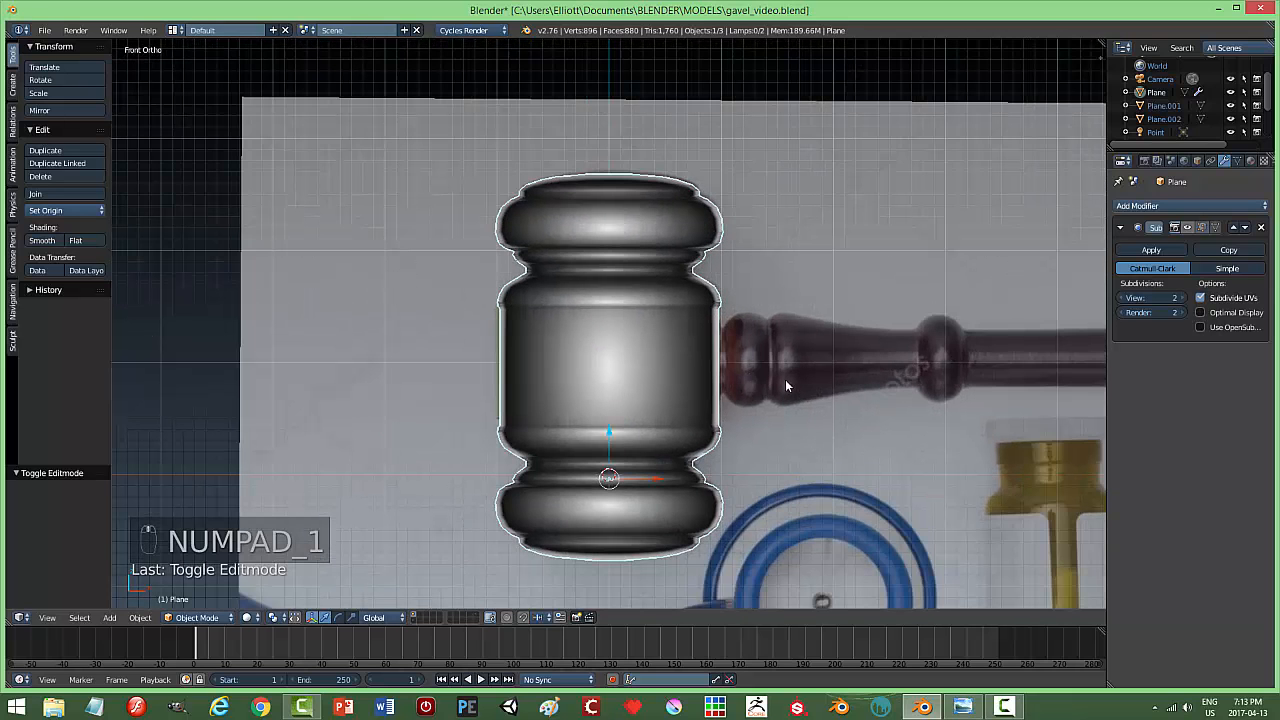
mouse_move(851, 369)
middle_mouse_down()
mouse_move(816, 420)
mouse_move(840, 403)
mouse_move(862, 276)
mouse_move(857, 389)
middle_mouse_up()
middle_click_drag(1051, 331, 718, 352)
left_click(1150, 250)
left_click(42, 241)
Hide the gavel head and bring the reference image's handle into front view.
key("h")
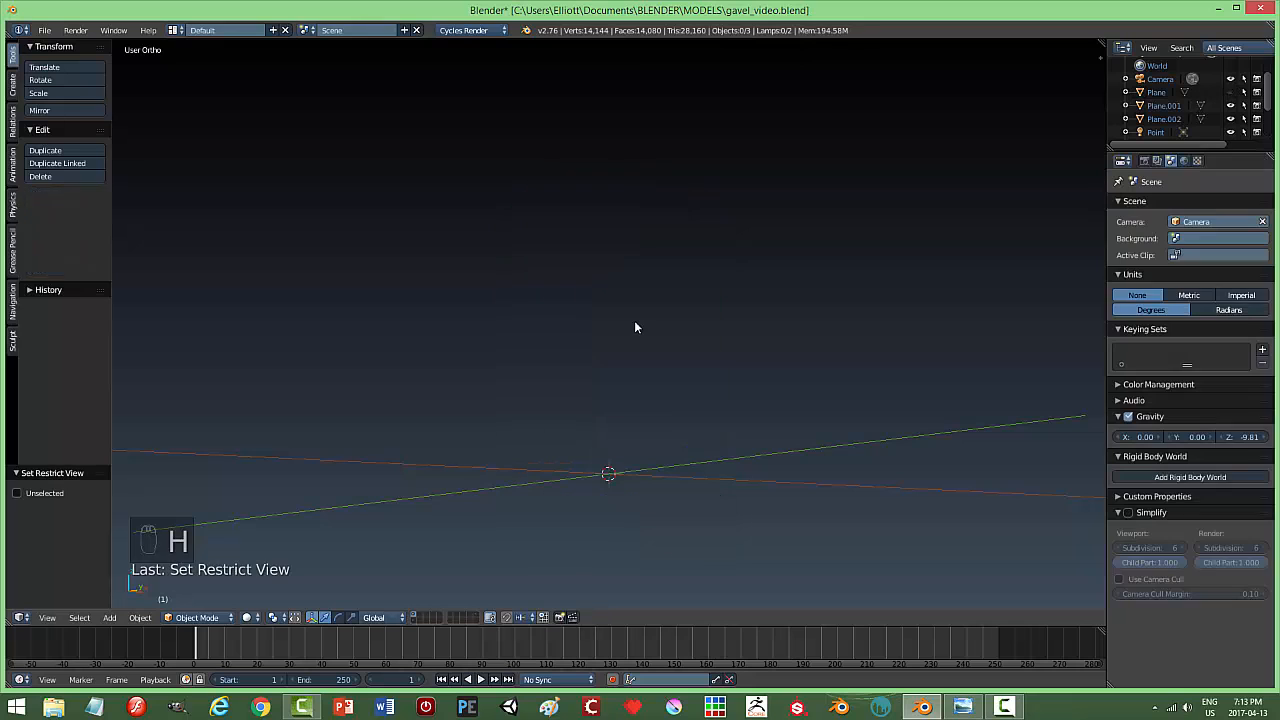
key("KP_1")
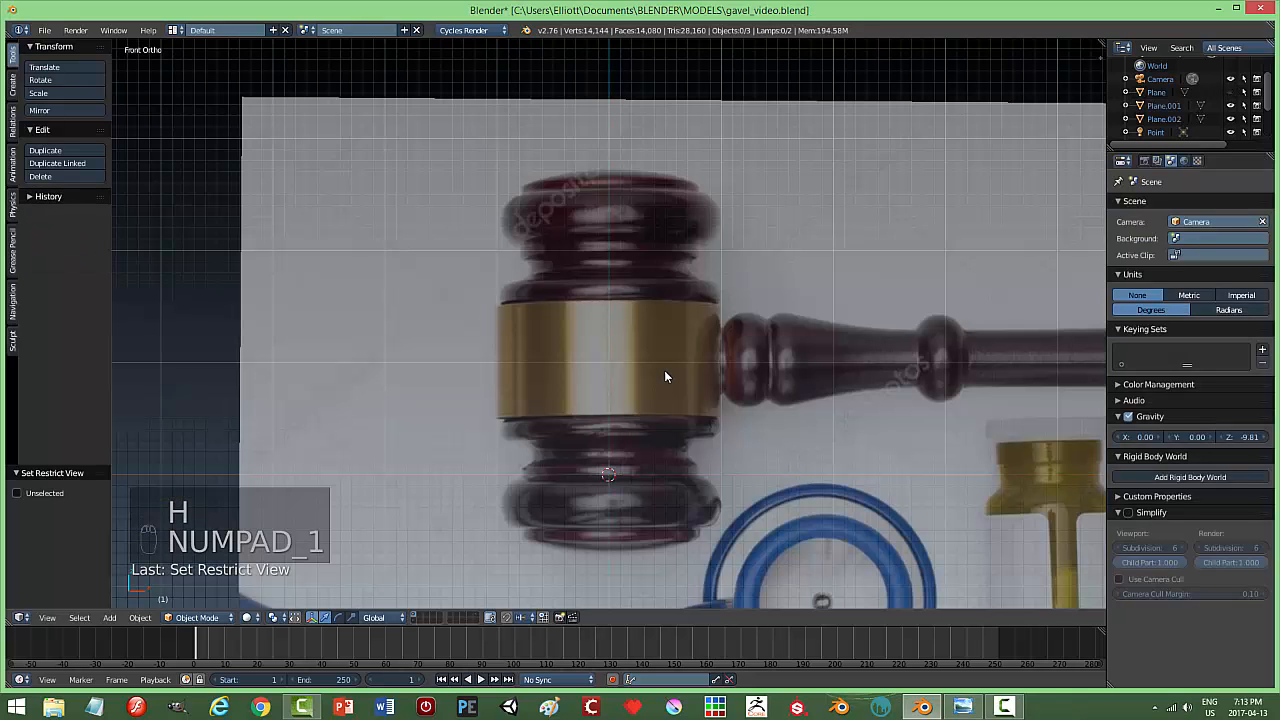
scroll(663, 400, "up", 2)
middle_click_drag(754, 385, 667, 382, "shift")
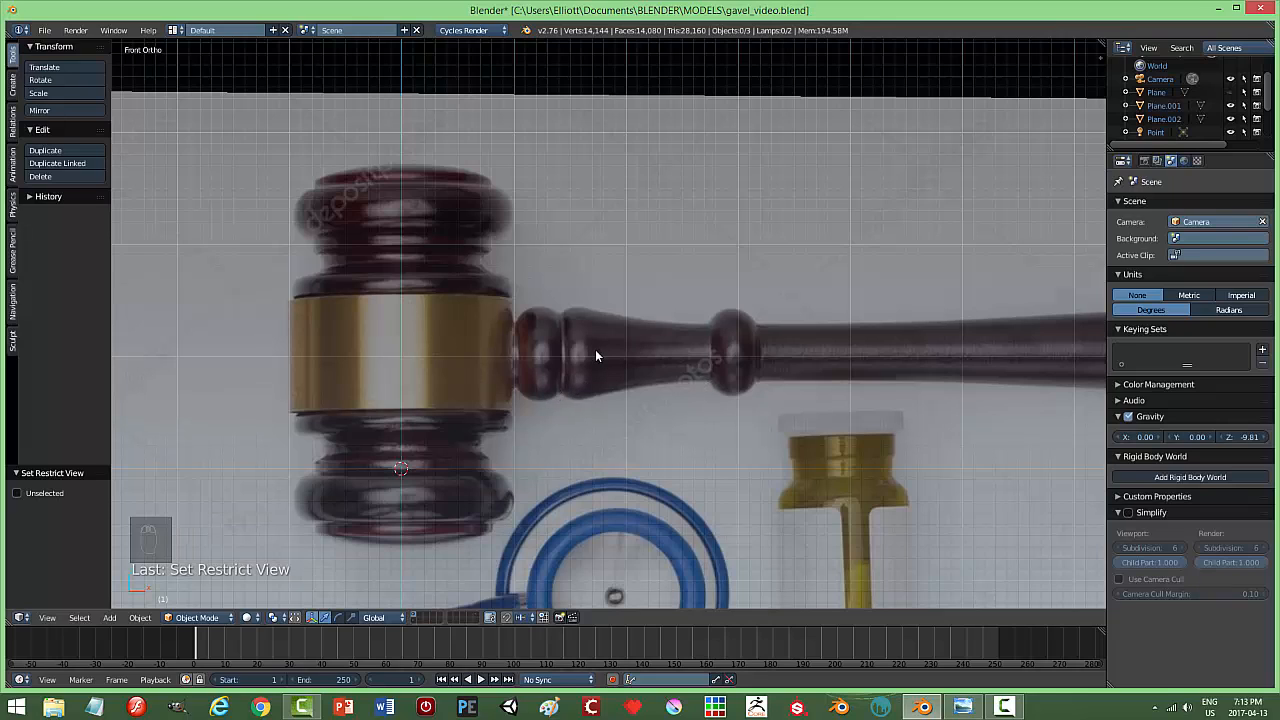
Set the background image's rotation to 90° so the gavel handle runs vertically.
key("n")
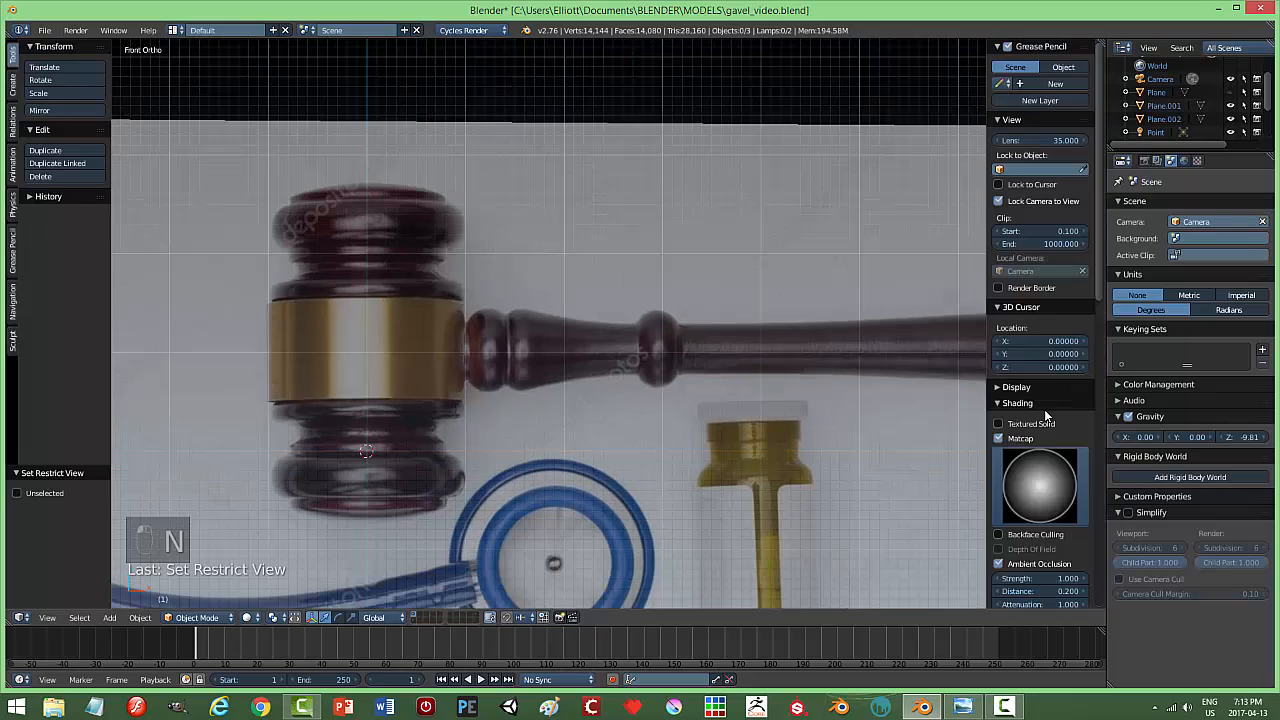
left_click_drag(1105, 290, 1114, 512)
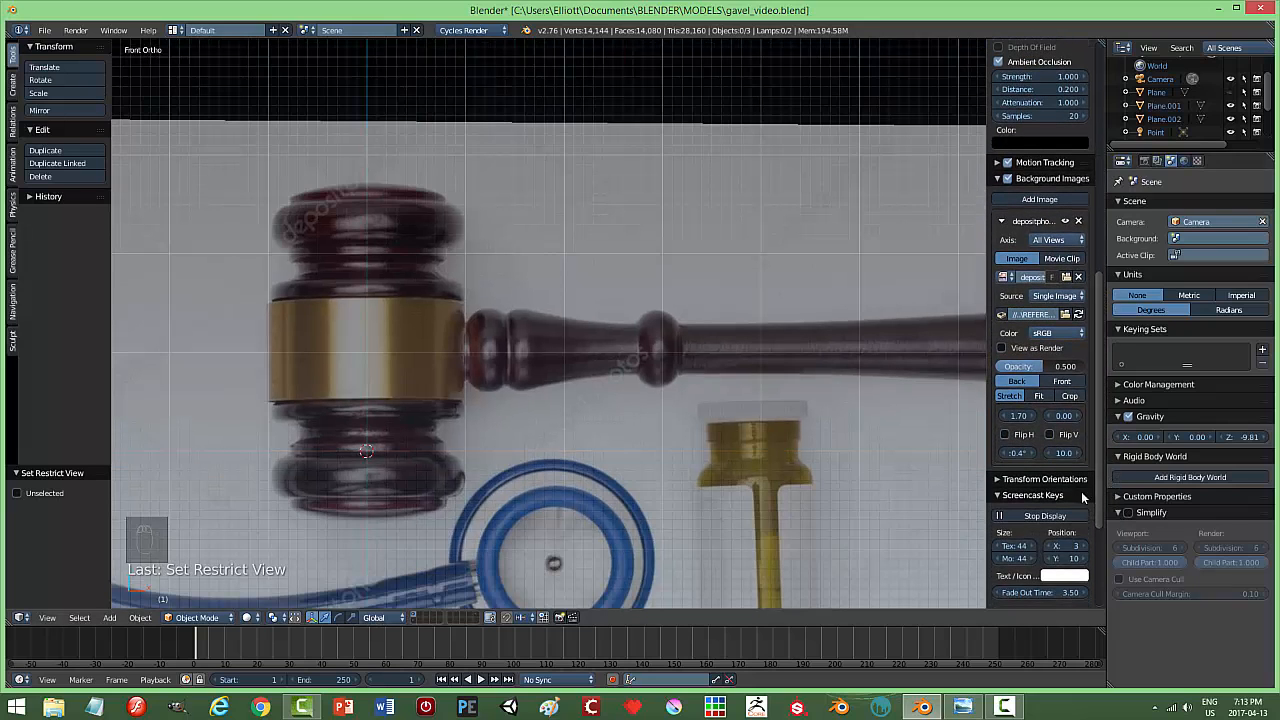
left_click(1018, 454)
type("90")
key("Return")
Shift the background image's X offset to -1.00 to bring the handle near the 3D cursor.
scroll(786, 437, "down", 2)
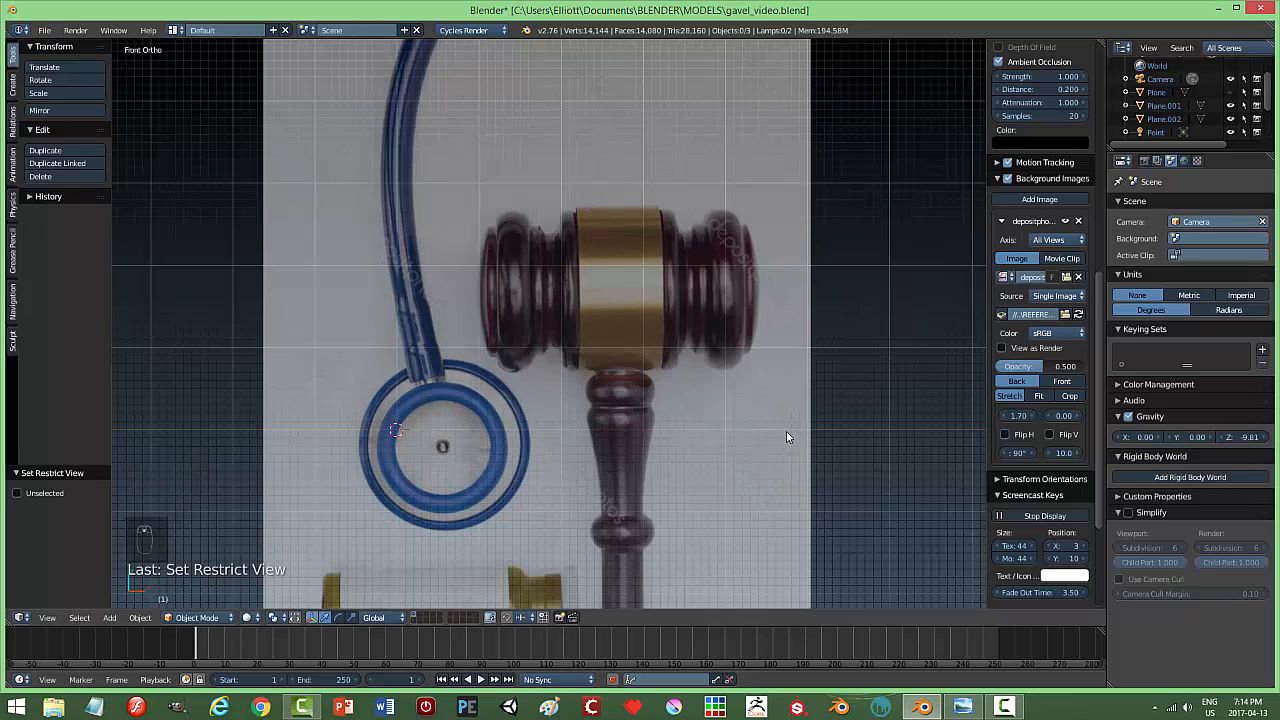
middle_click_drag(728, 464, 800, 371, "shift")
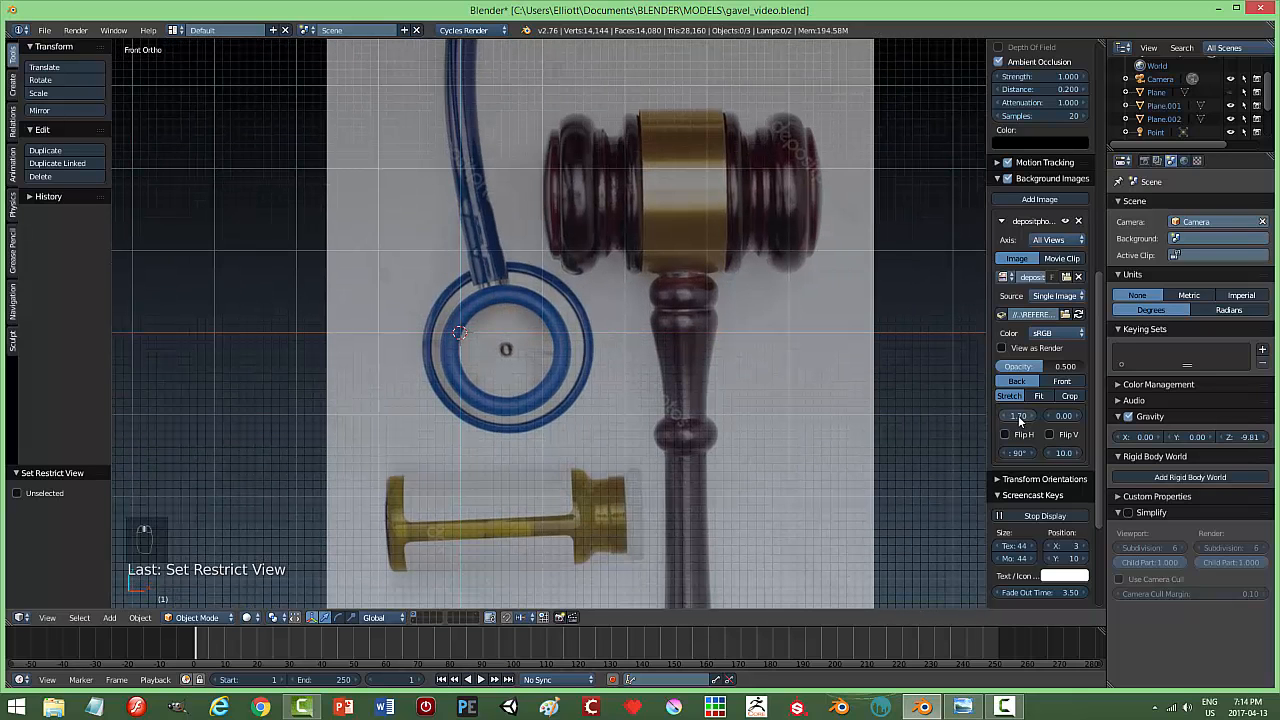
left_click_drag(1018, 416, 906, 416)
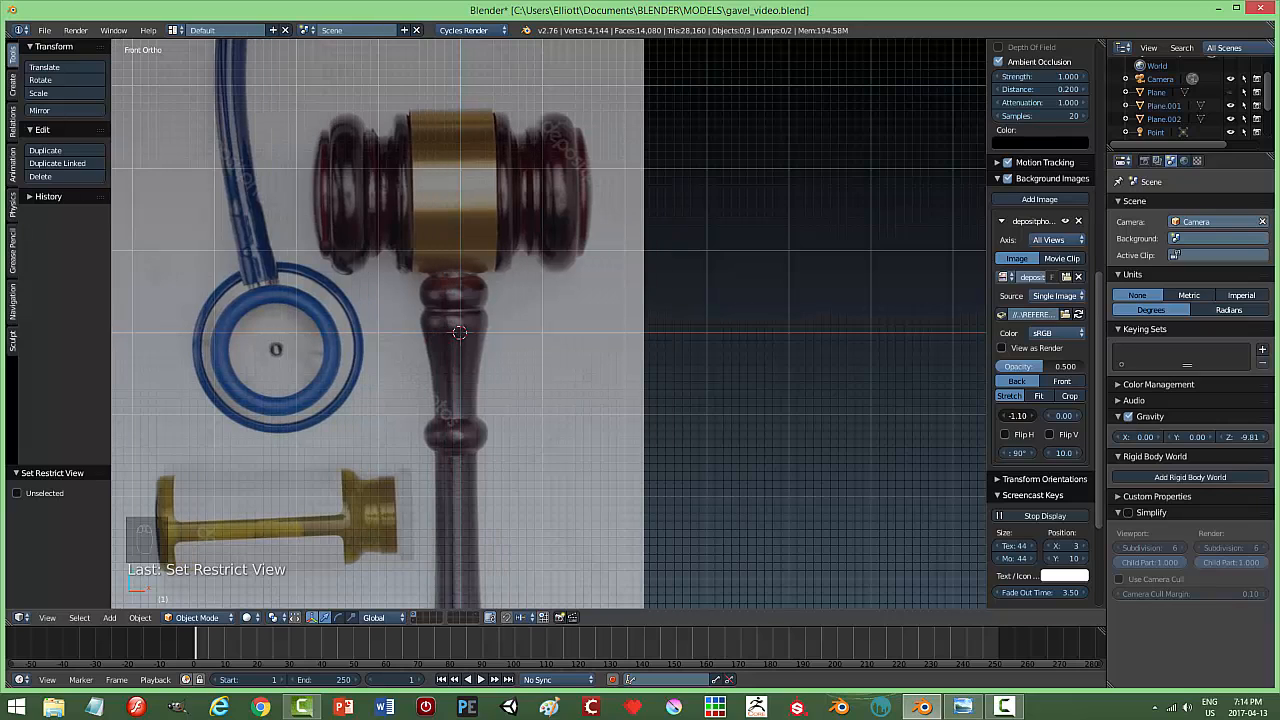
left_click(1037, 416)
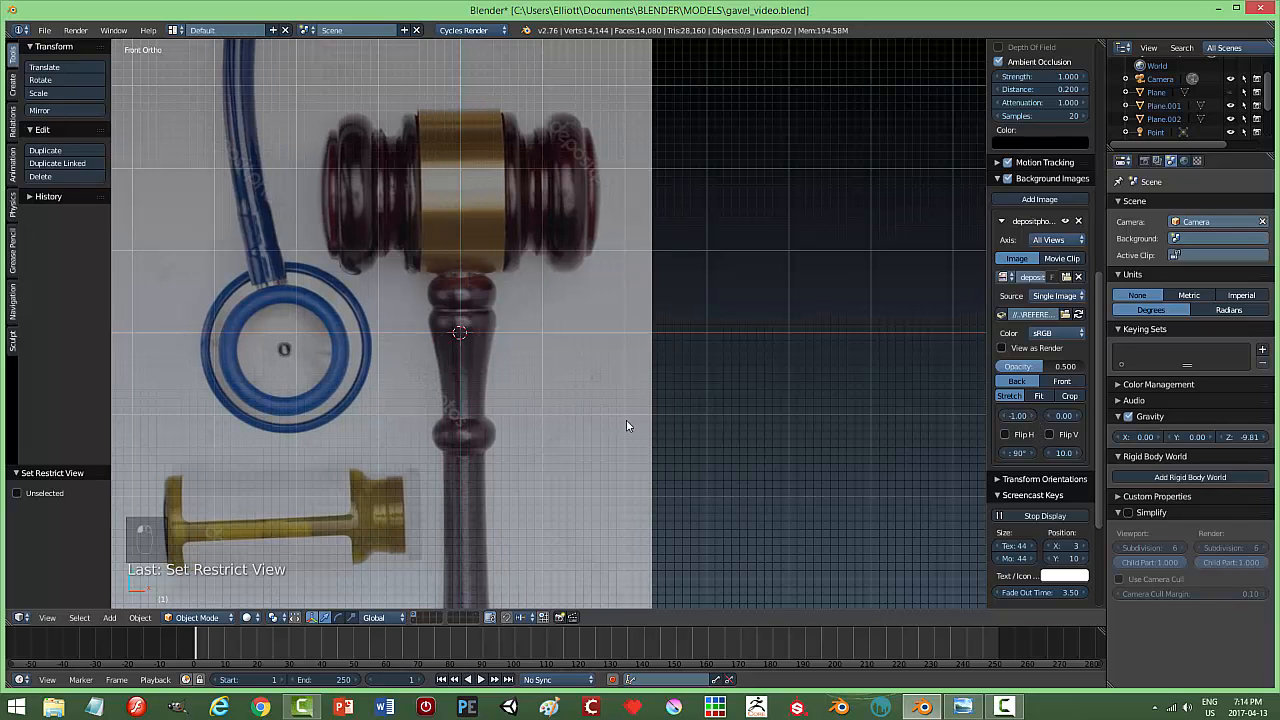
Set the background image's X offset to -1.2.
scroll(557, 407, "up", 4)
scroll(548, 406, "down", 1)
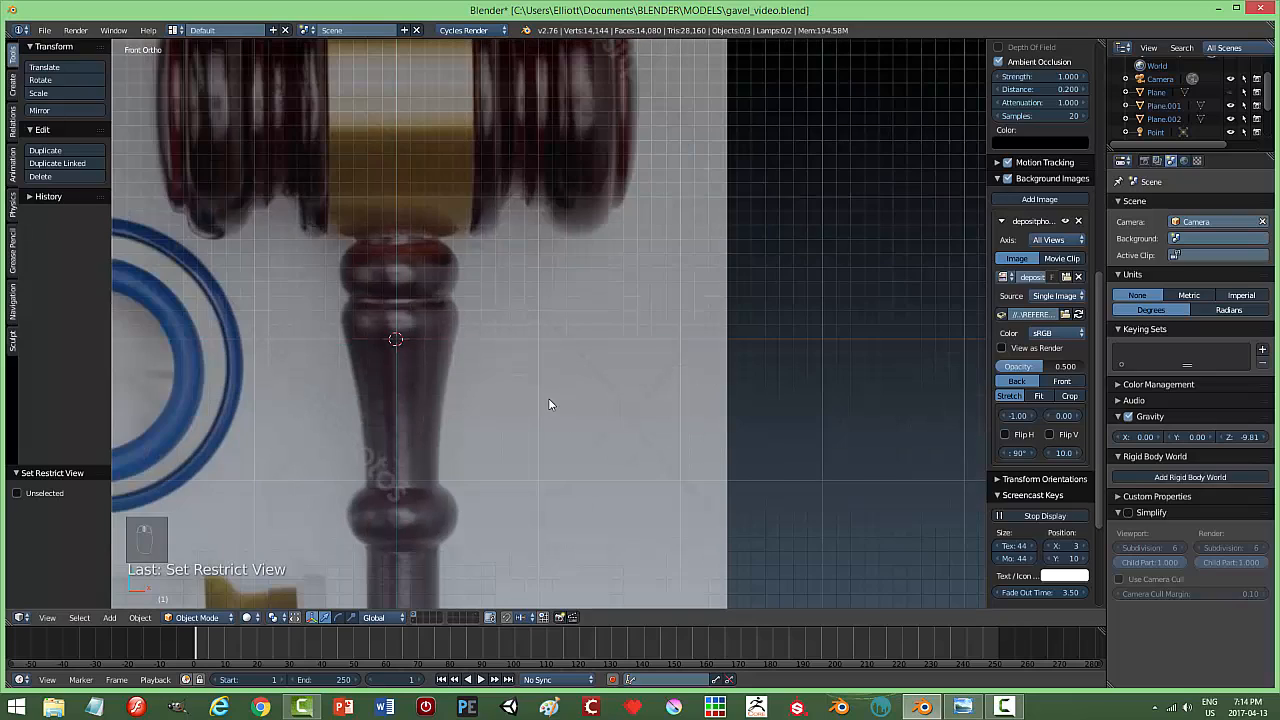
left_click(1019, 416)
key("BackSpace")
type("-1.2")
key("Return")
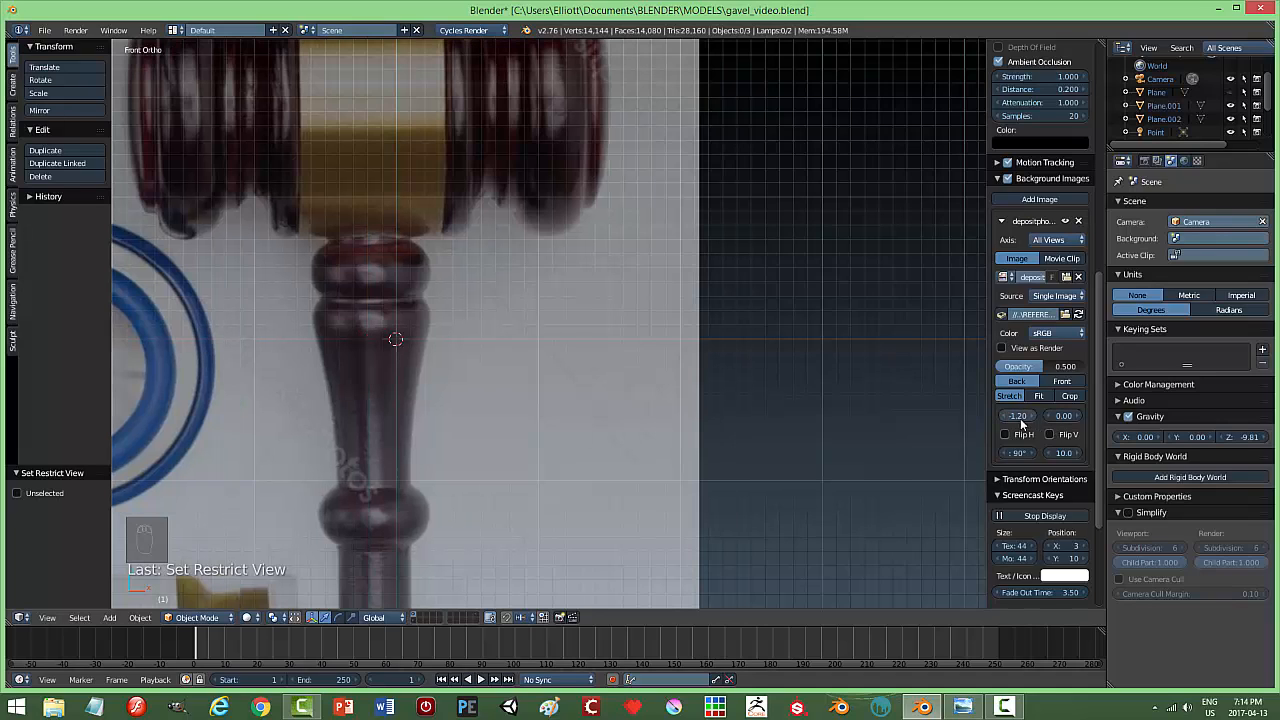
Try to set the background image's X offset to -1.04.
left_click(1017, 417)
key("BackSpace")
type("-1`.04")
key("Return")
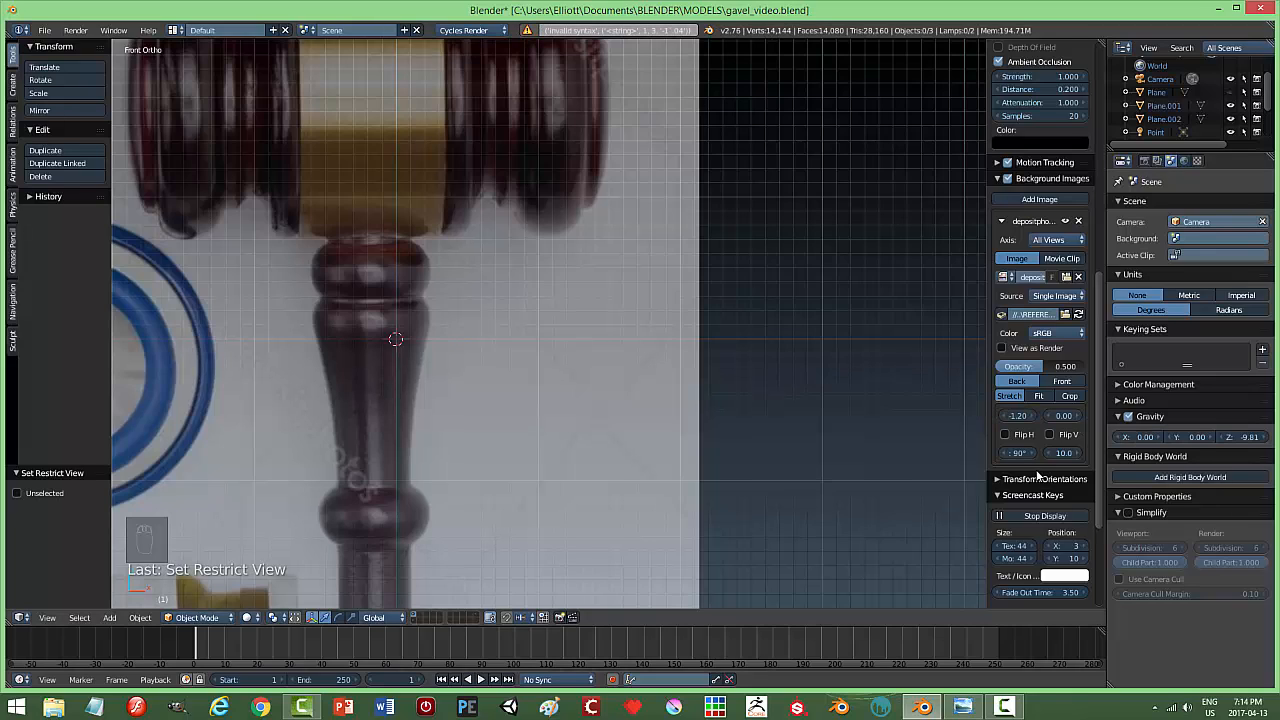
Nudge the background image's X offset in increments to -1.00 and check the handle's alignment with the 3D cursor.
left_click(1004, 416)
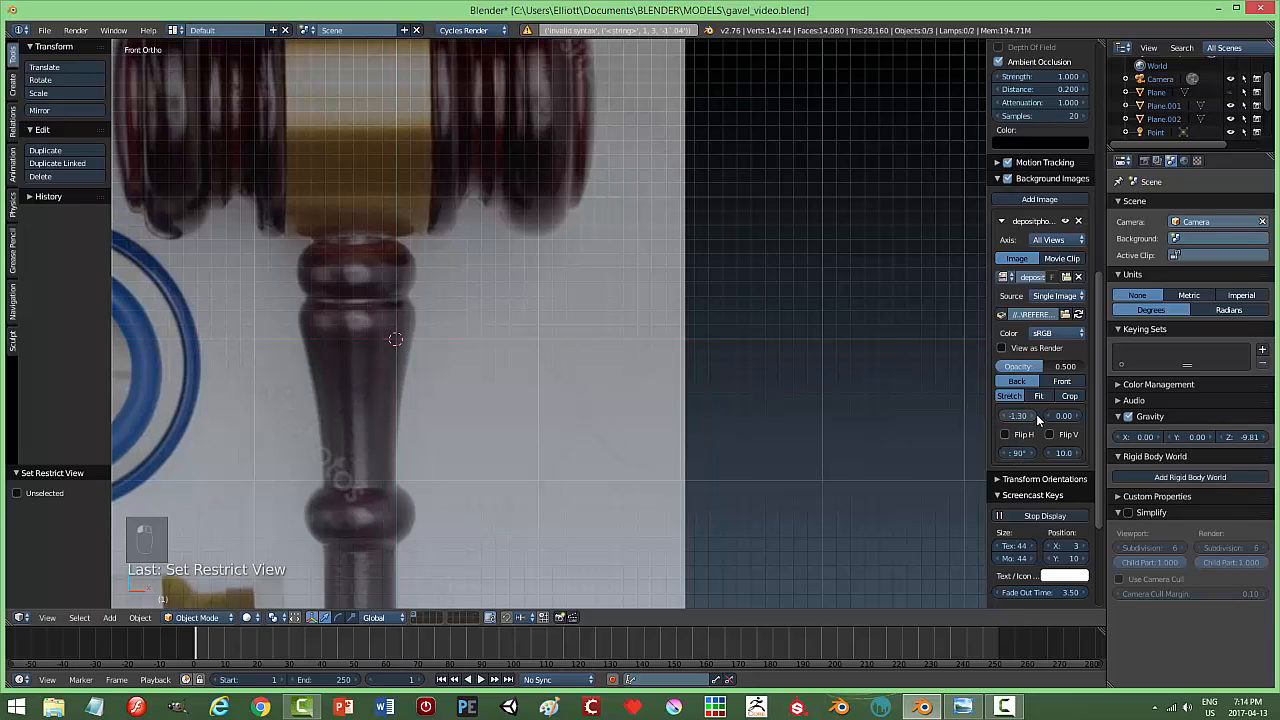
left_click(1033, 415)
left_click(1033, 415)
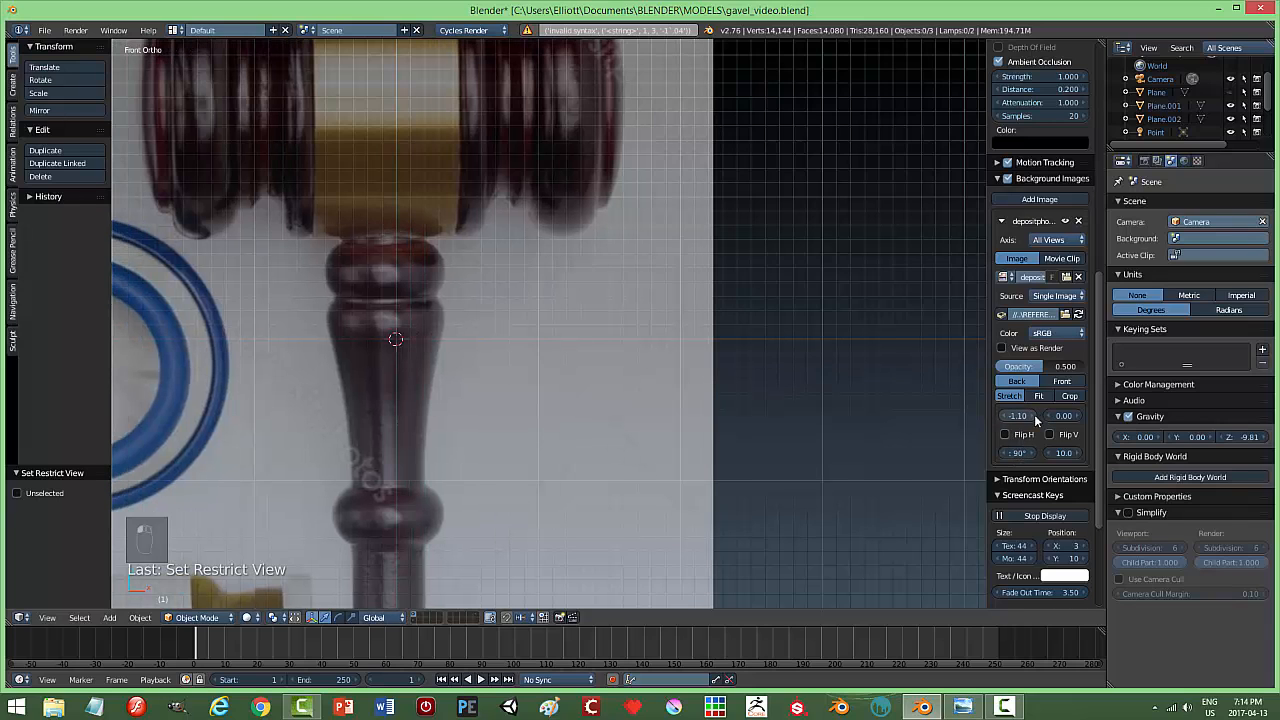
left_click(1033, 415)
scroll(674, 353, "down", 4)
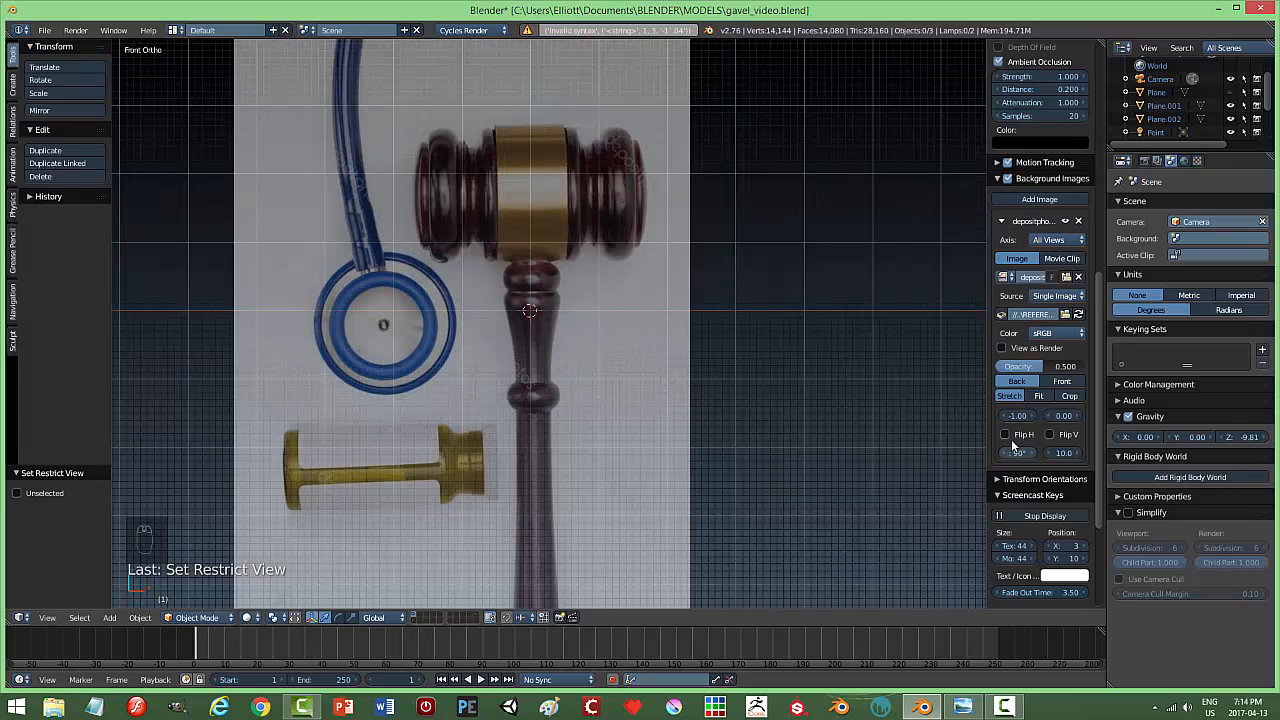
Try X offsets of -0.9 and -1.1 for the background image.
left_click(1010, 416)
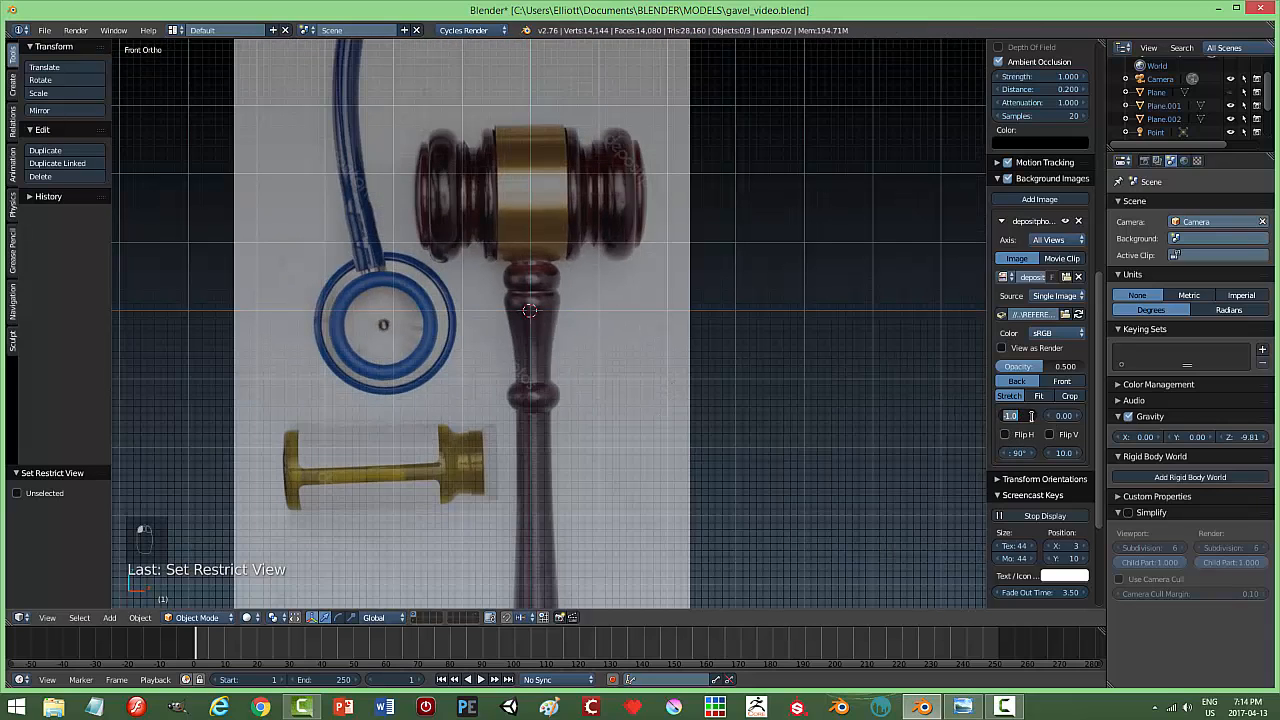
key("BackSpace")
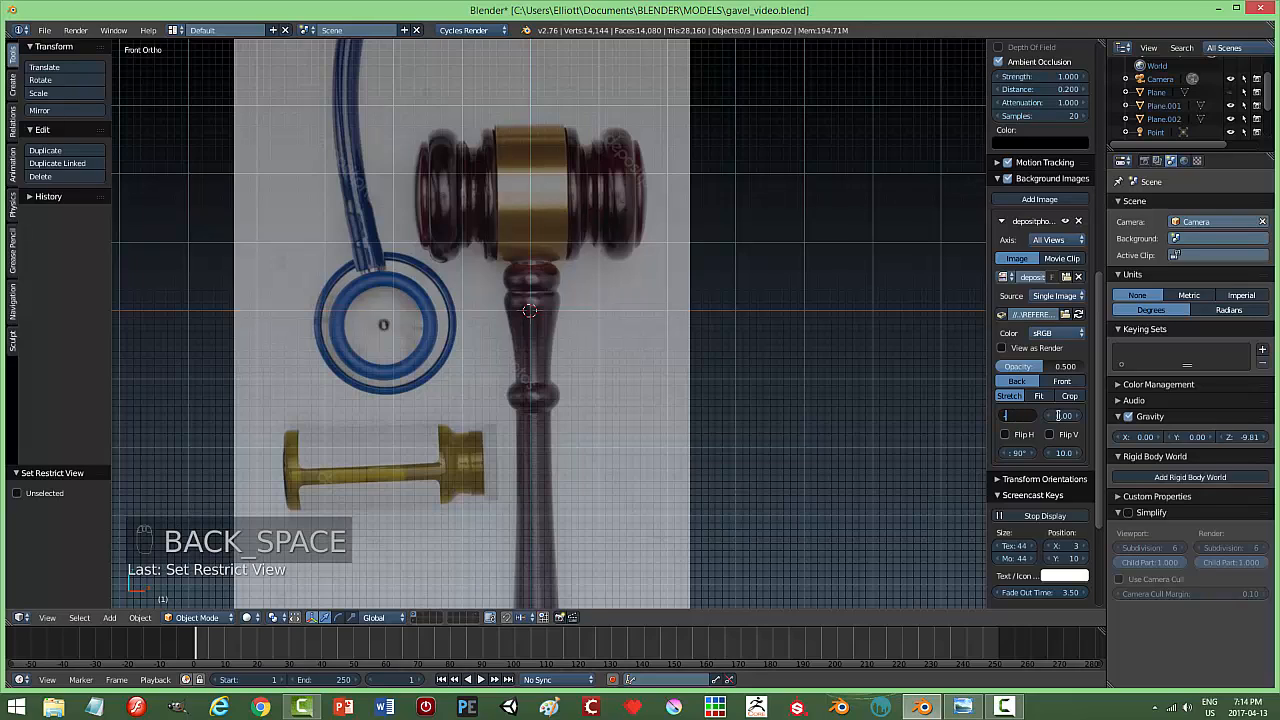
type("-0.9")
key("Return")
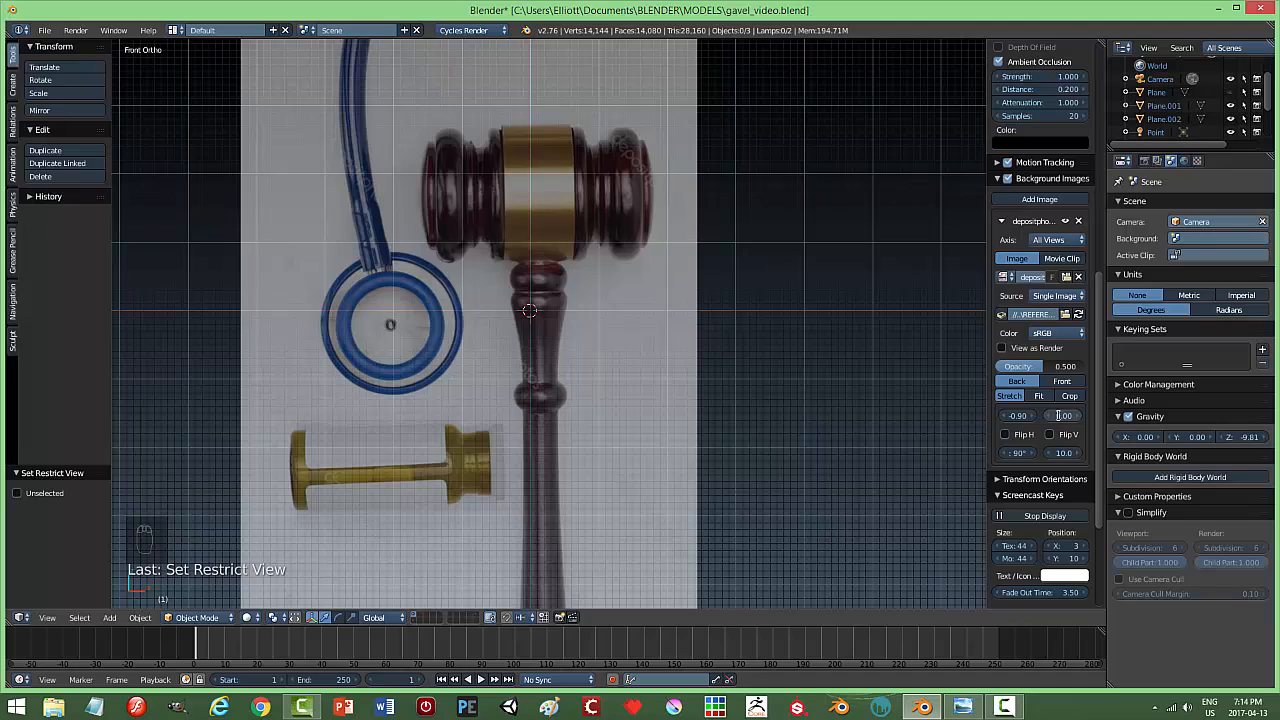
left_click(1015, 415)
key("Return")
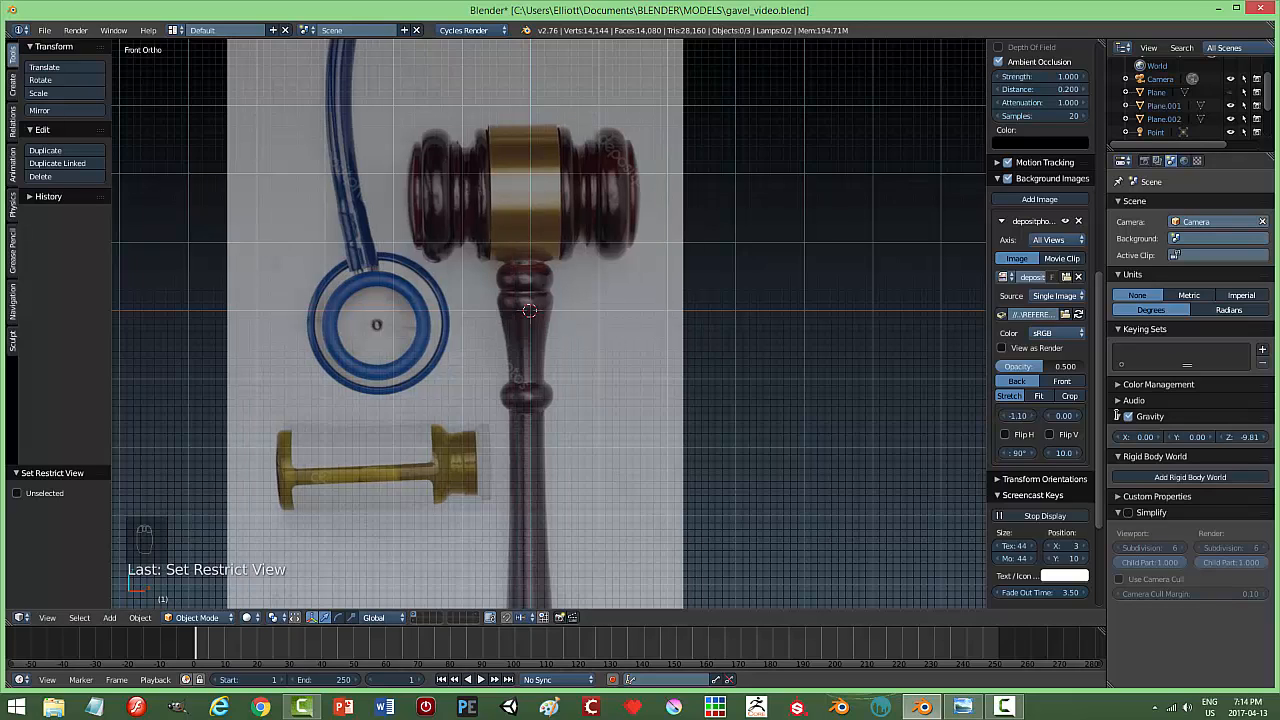
Set the background image's X offset to -1.05 and hide the view properties sidebar.
left_click(1015, 415)
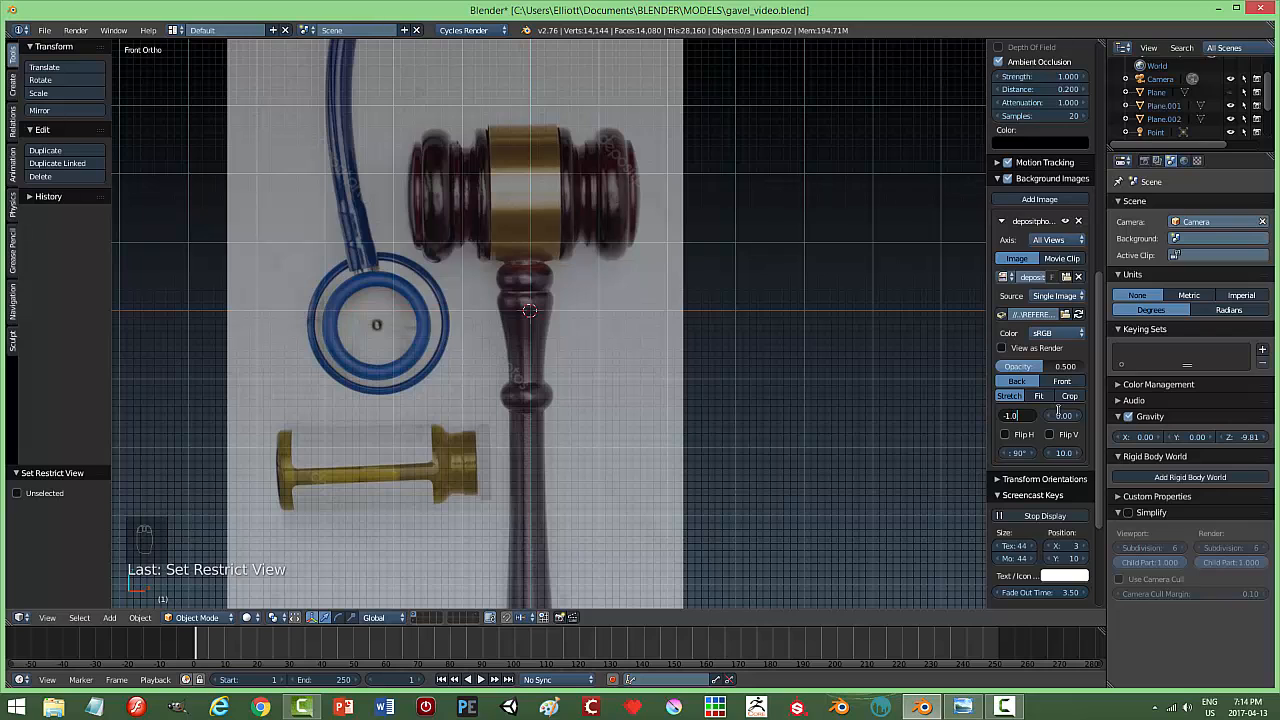
key("Return")
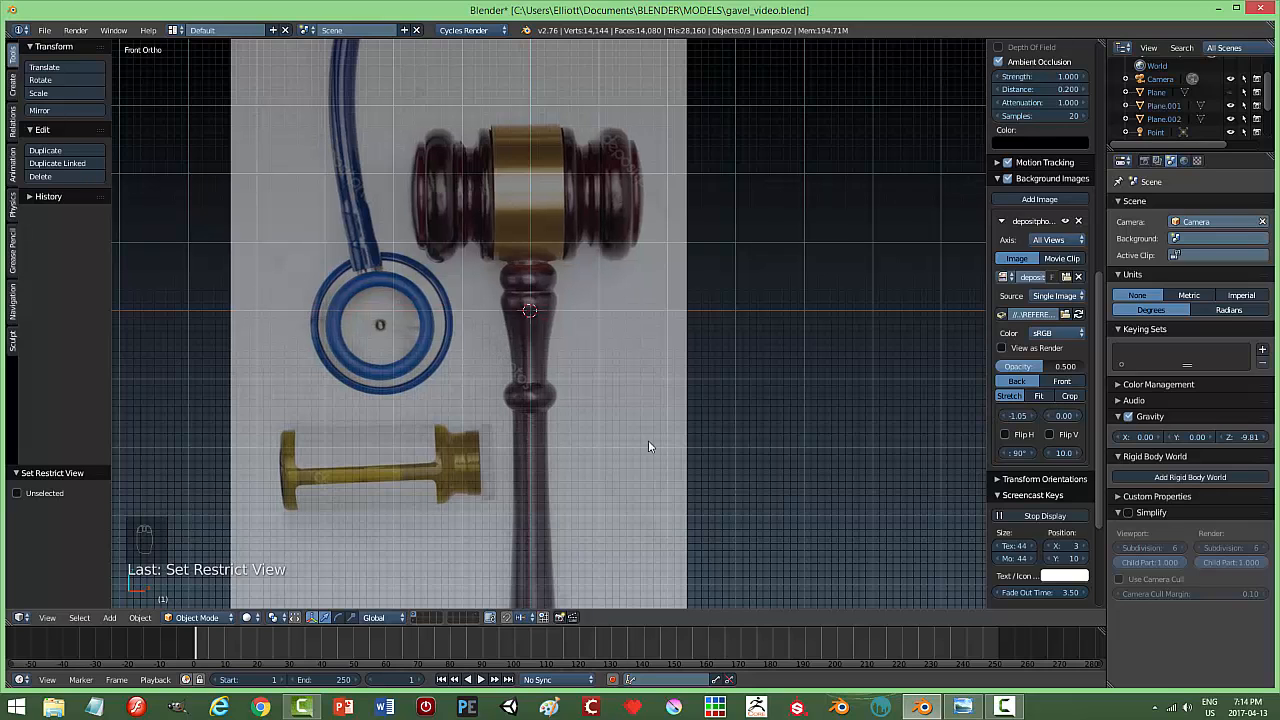
scroll(648, 446, "up", 2)
key("n")
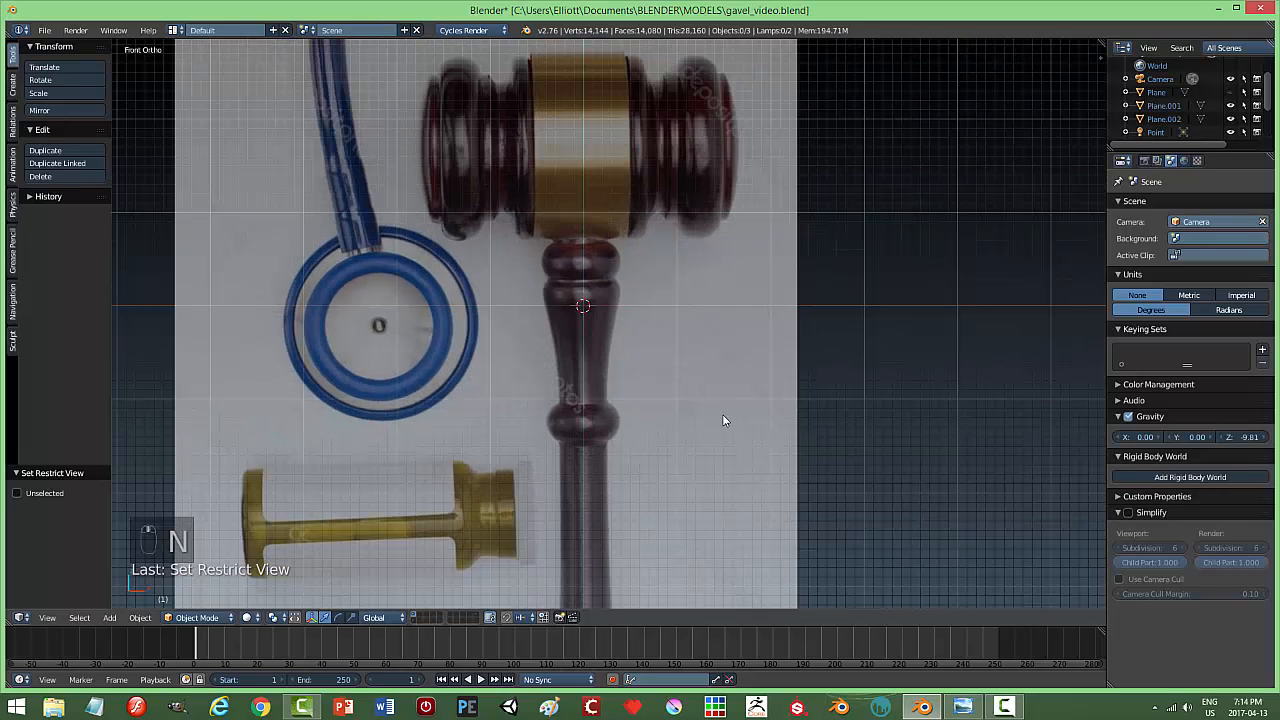
Add a plane mesh at the 3D cursor and rotate it 90° about the X axis.
key("shift+a")
mouse_move(757, 388)
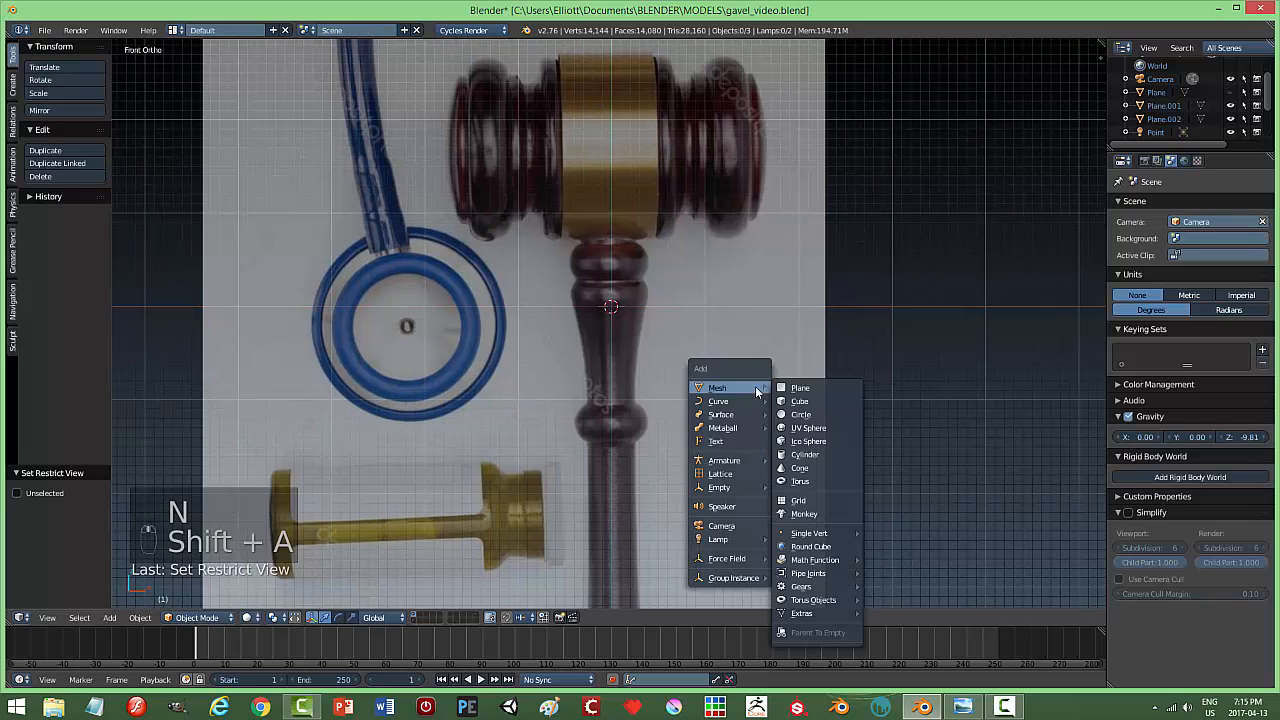
left_click(803, 389)
type("r")
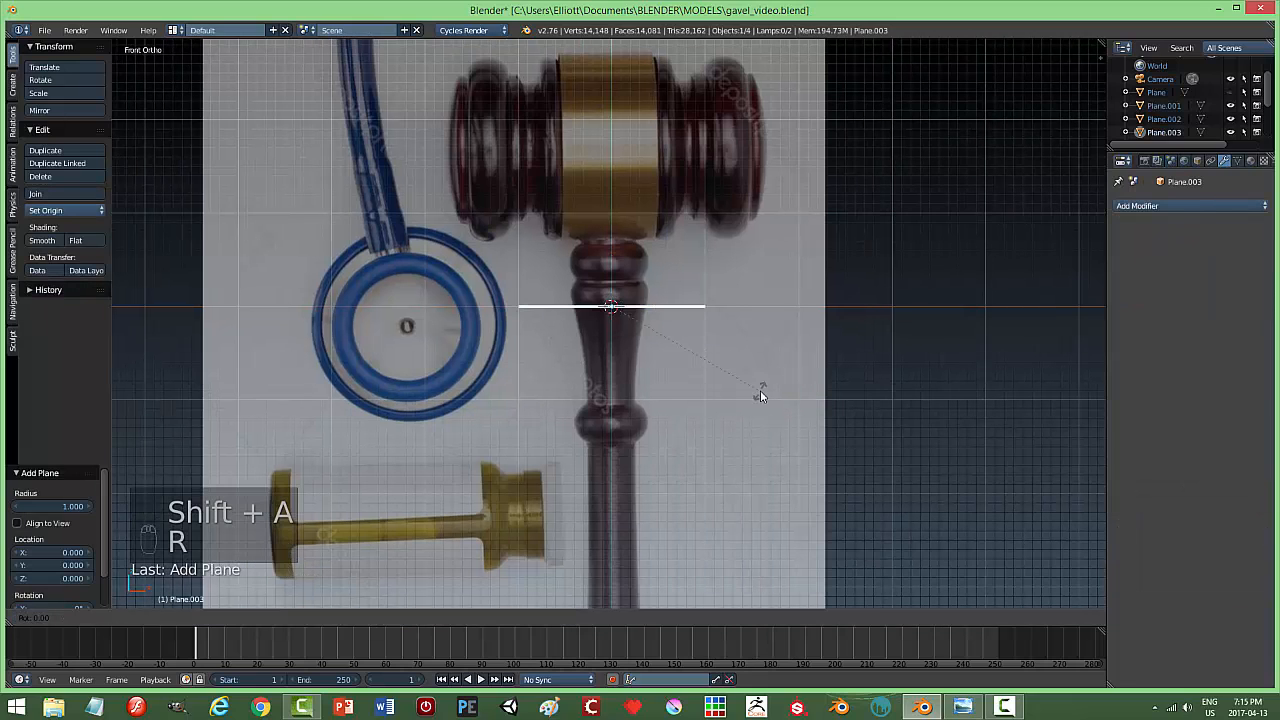
type("x90")
left_click(760, 394)
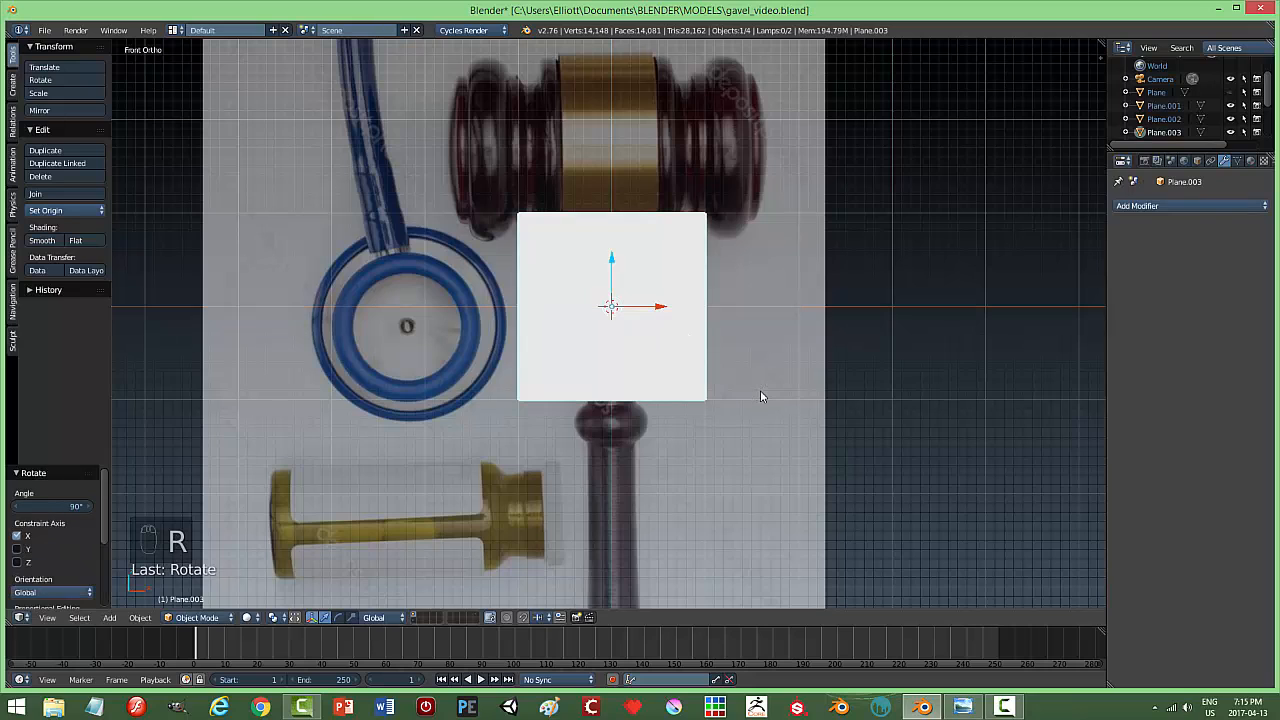
Enter Edit Mode with vertex selection and merge all of the plane's vertices at center.
key("Tab")
left_click(858, 392)
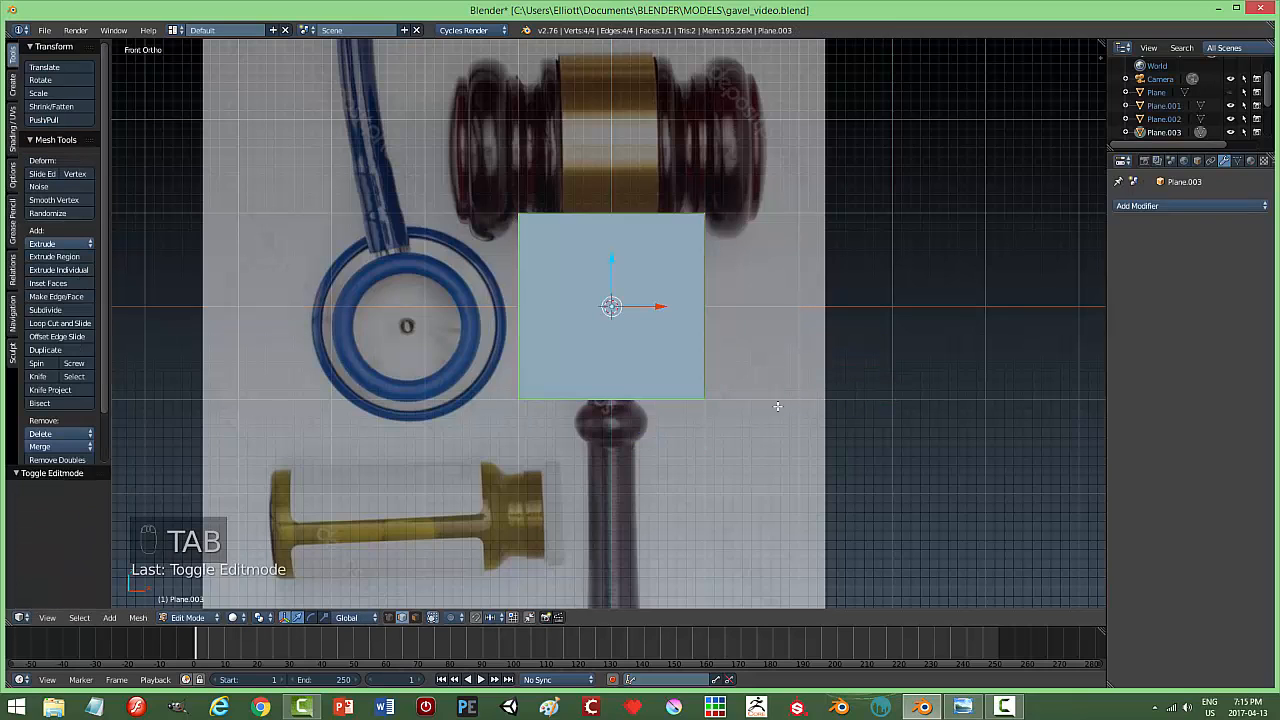
key("ctrl+Tab")
left_click(760, 393)
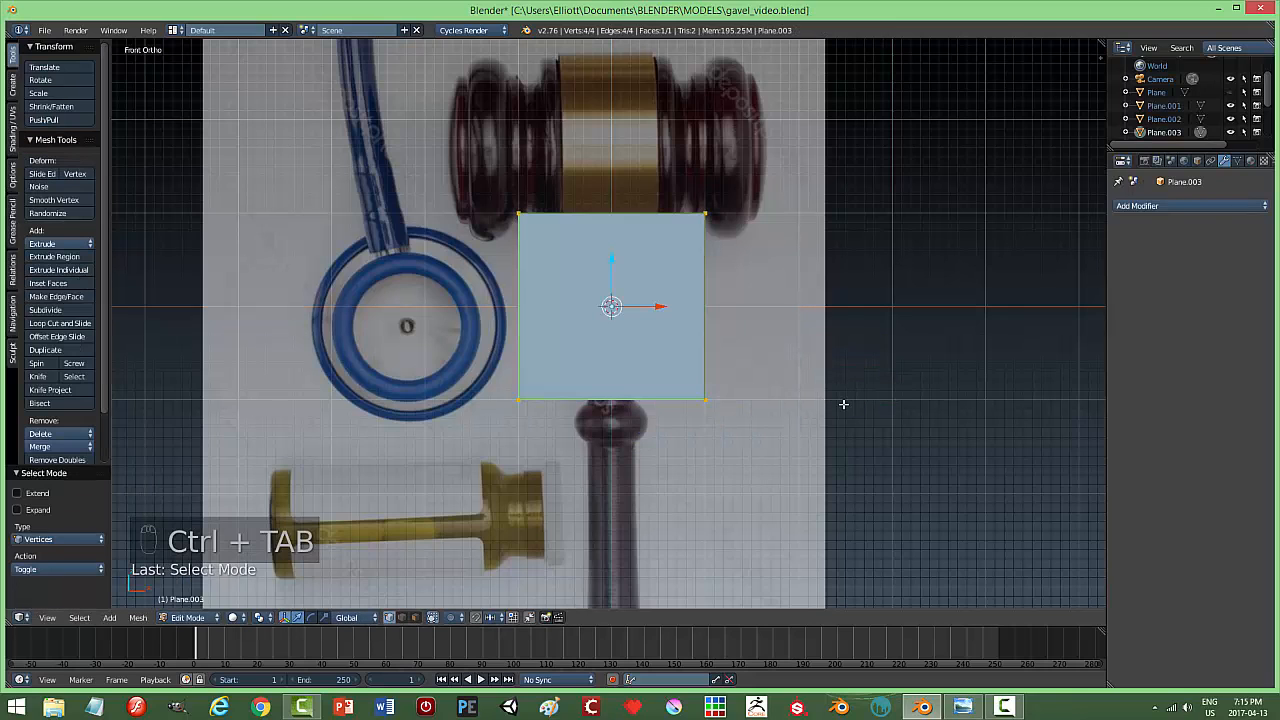
key("alt+m")
left_click(843, 405)
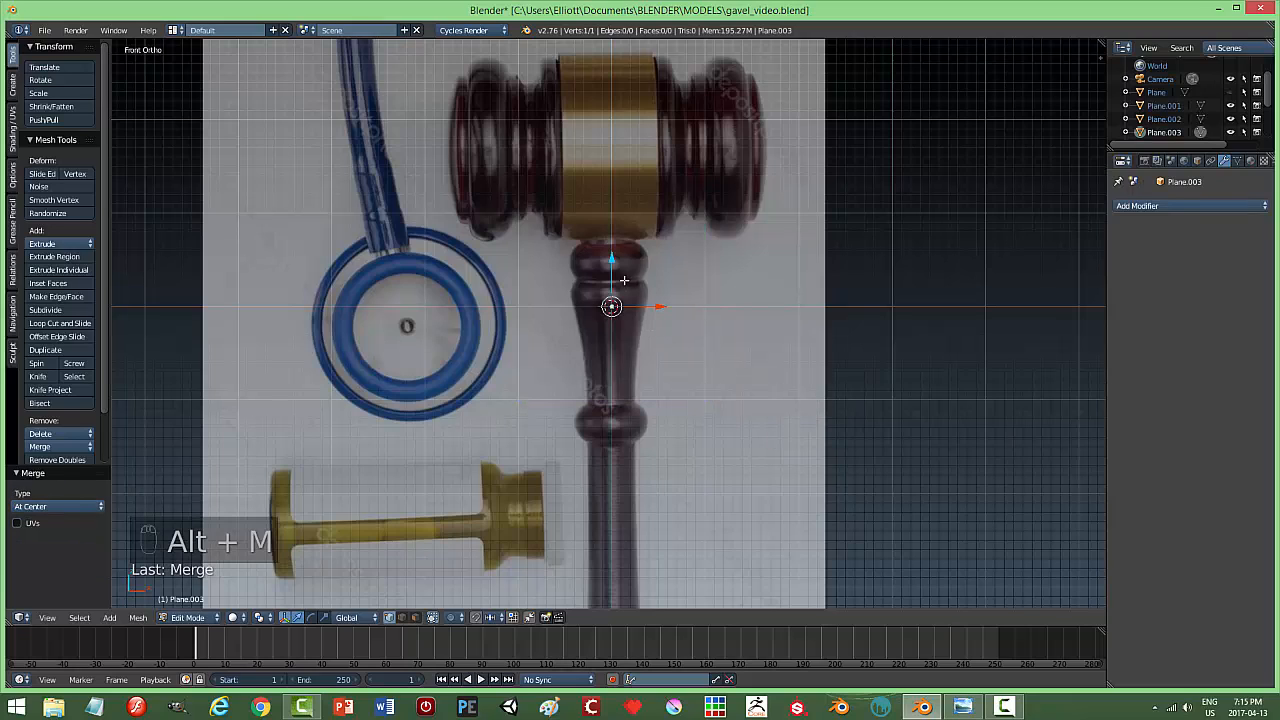
Move the single vertex about 0.735 up along Z to the top of the handle and turn off the transform manipulator.
key("g")
key("z")
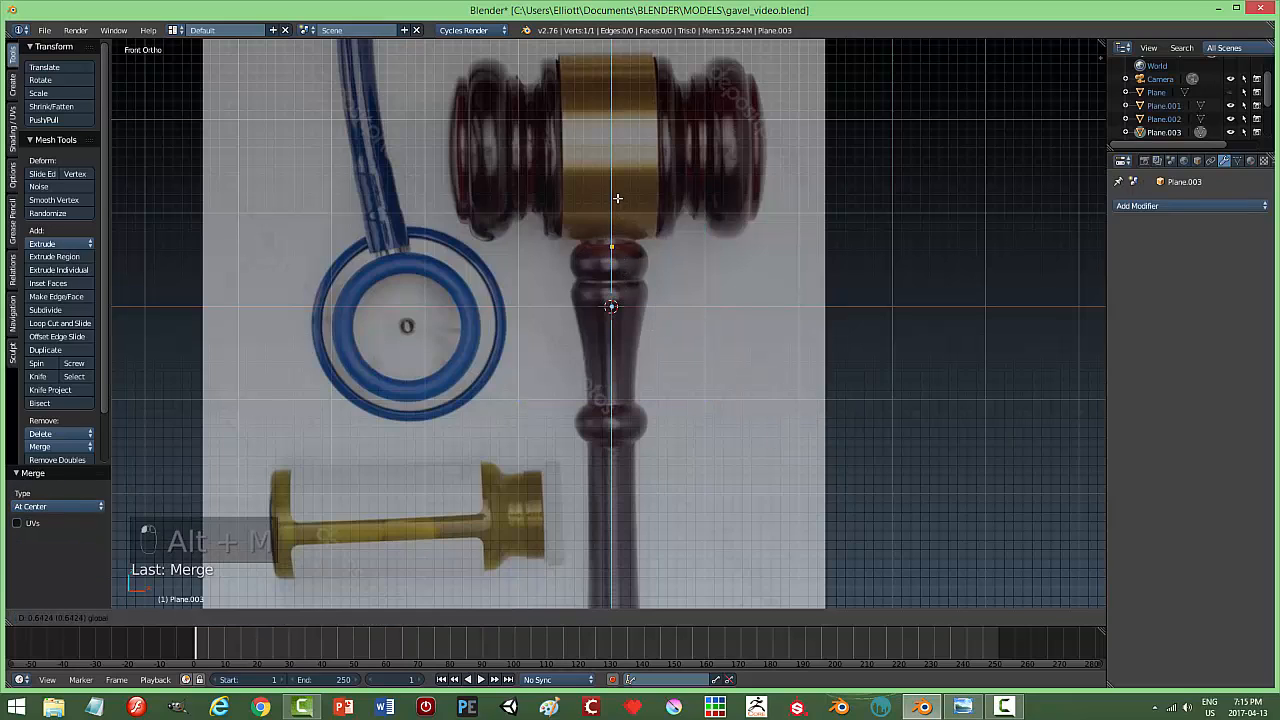
left_click(617, 190)
scroll(677, 231, "up", 3)
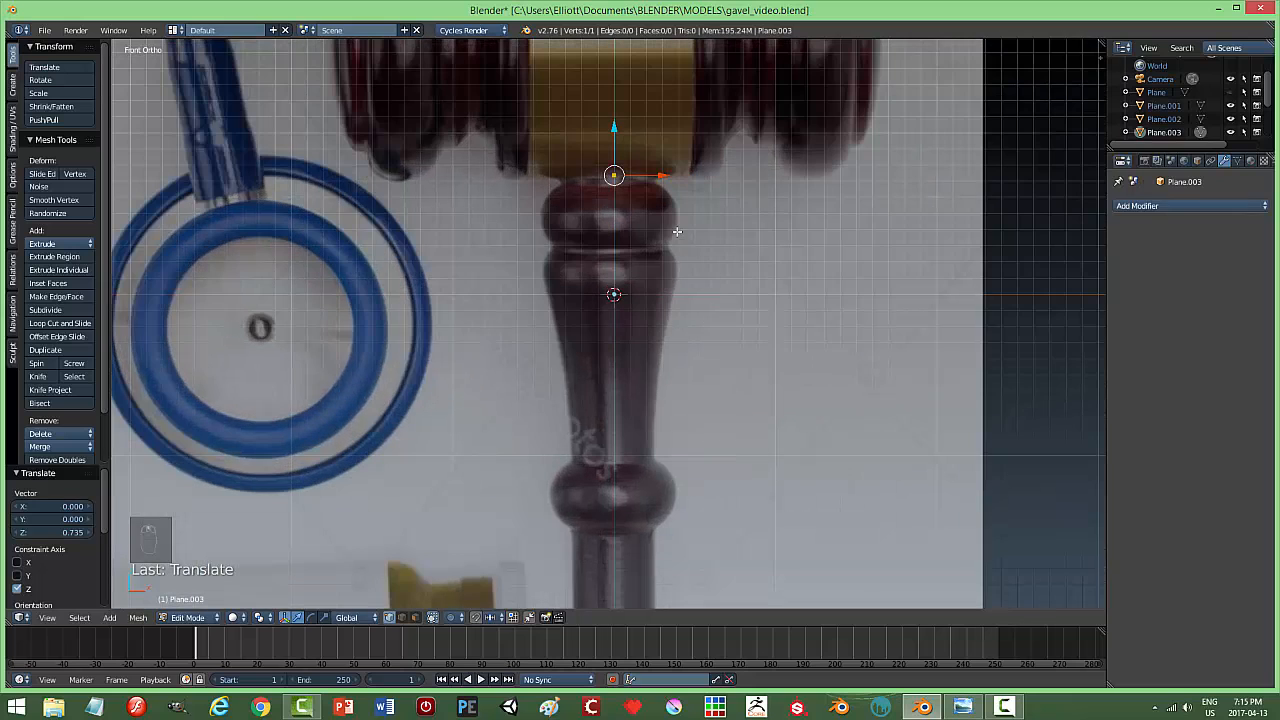
left_click(285, 617)
scroll(738, 288, "up", 3)
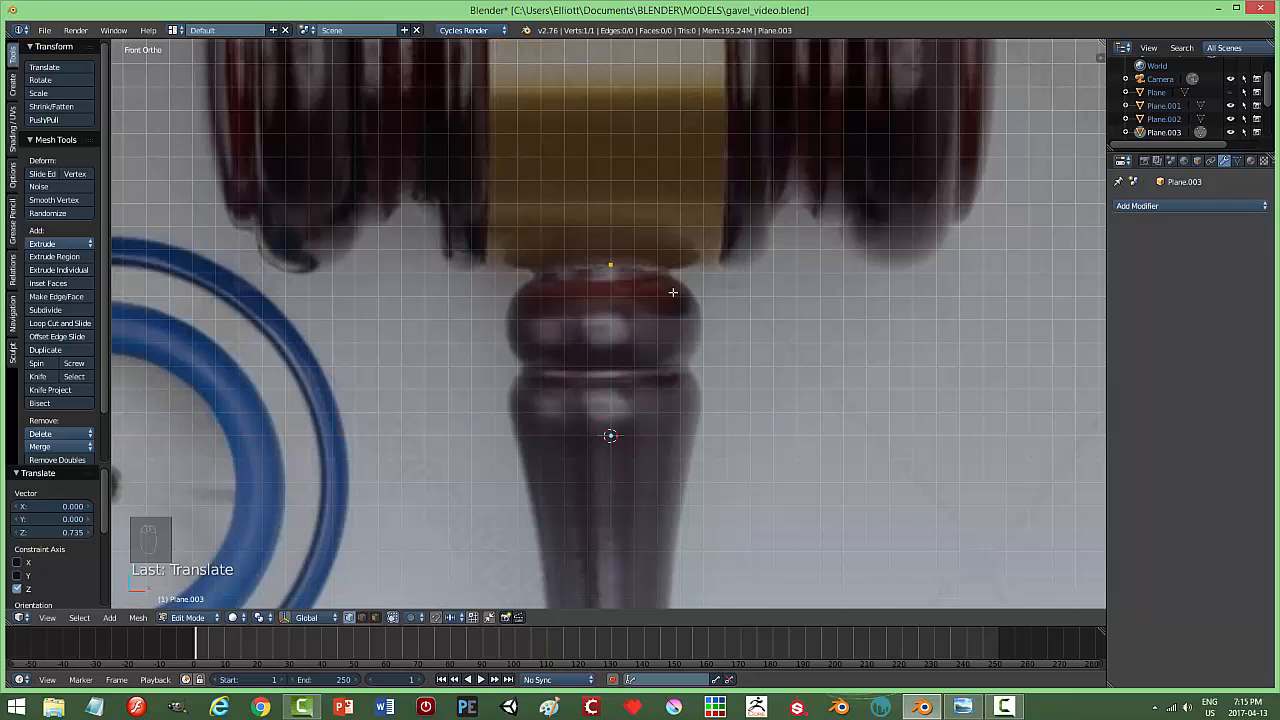
Extrude a chain of vertices from the centre outward along the top curve of the handle's uppermost bead.
key("e")
key("g")
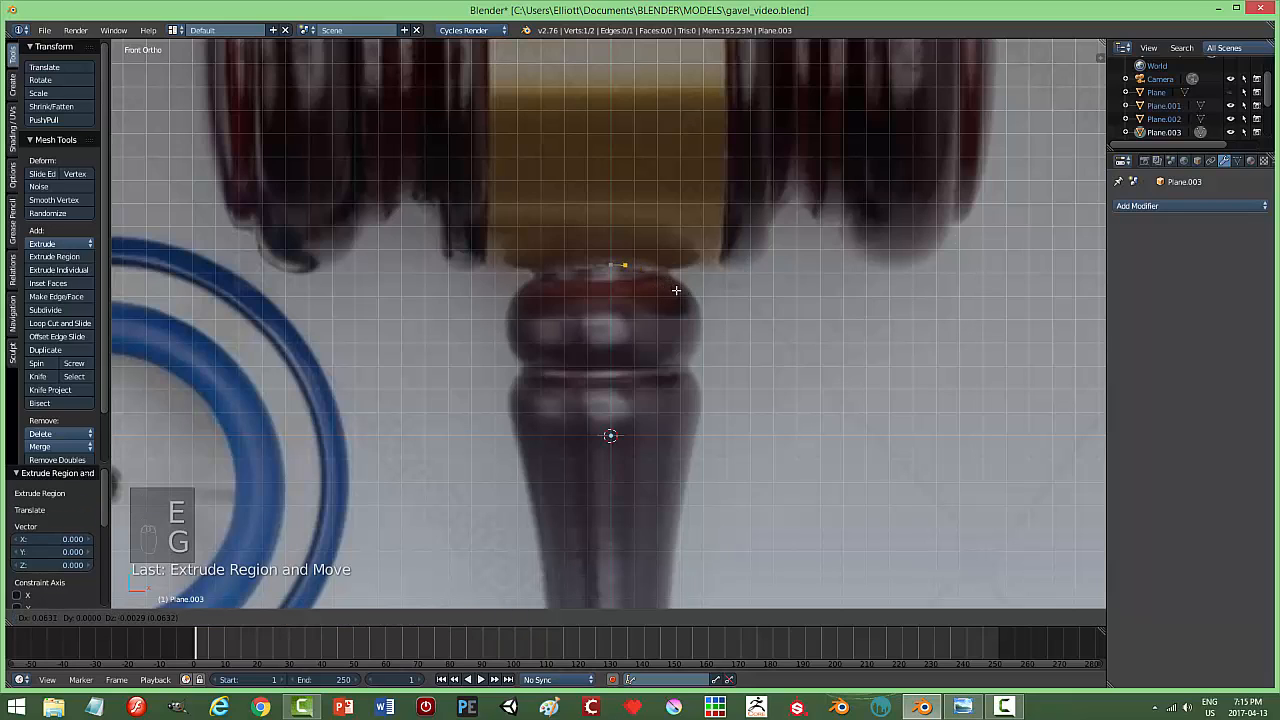
left_click(677, 289)
key("e")
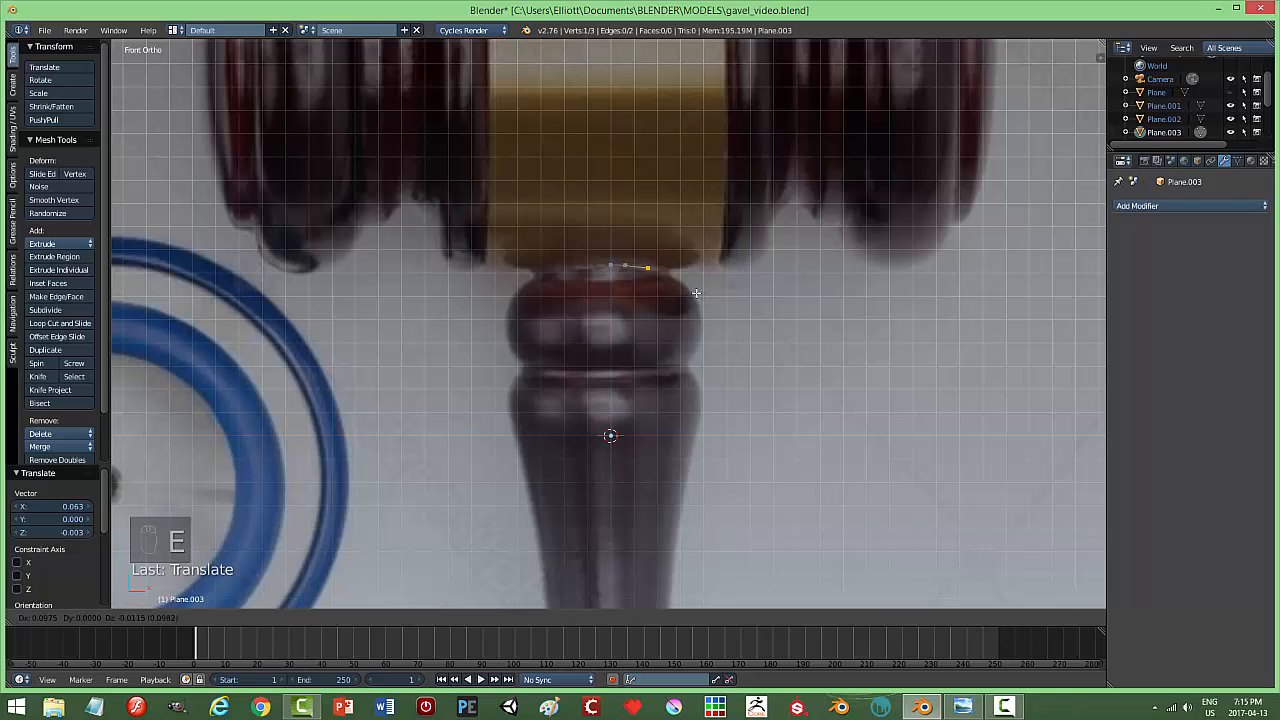
left_click(693, 292)
key("e")
left_click(696, 293)
key("g")
left_click(724, 298)
key("e")
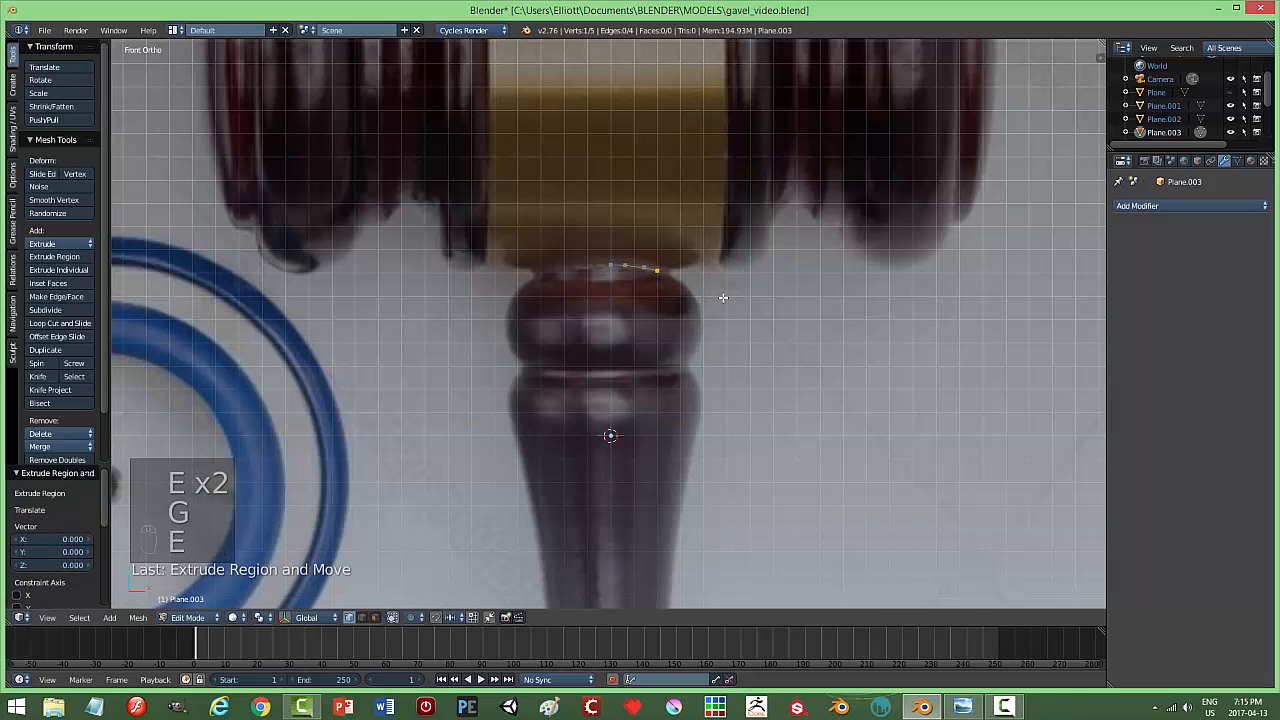
key("g")
left_click(732, 301)
key("e")
key("g")
left_click(745, 305)
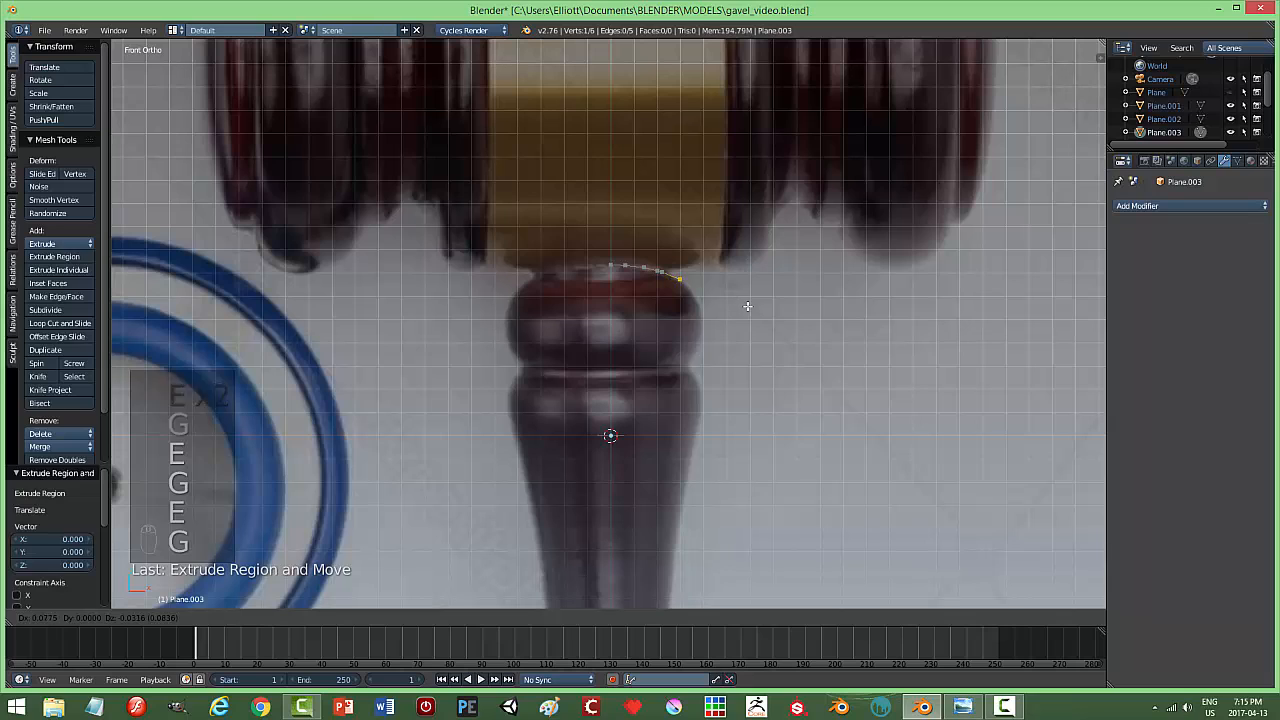
Continue extruding vertices down around the rounded outer side of the uppermost bead.
key("e")
key("g")
left_click(757, 319)
key("e")
key("g")
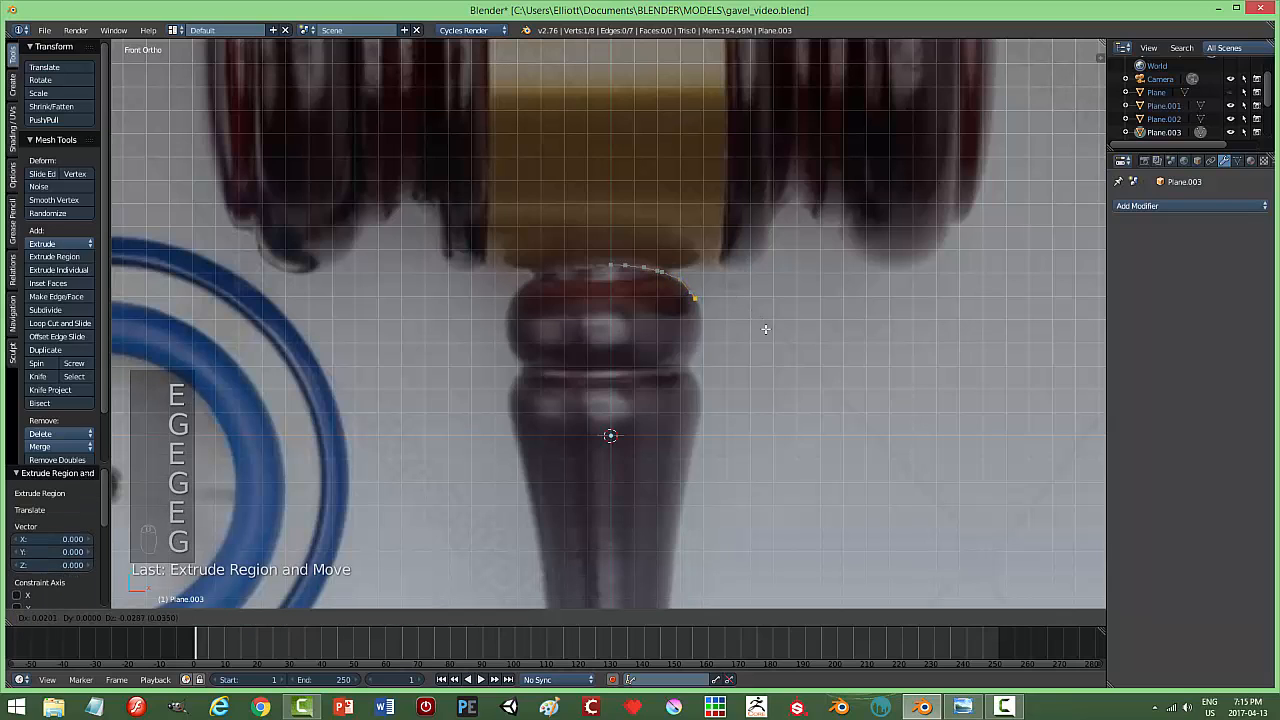
left_click(766, 332)
key("e")
key("g")
left_click(772, 350)
key("e")
key("g")
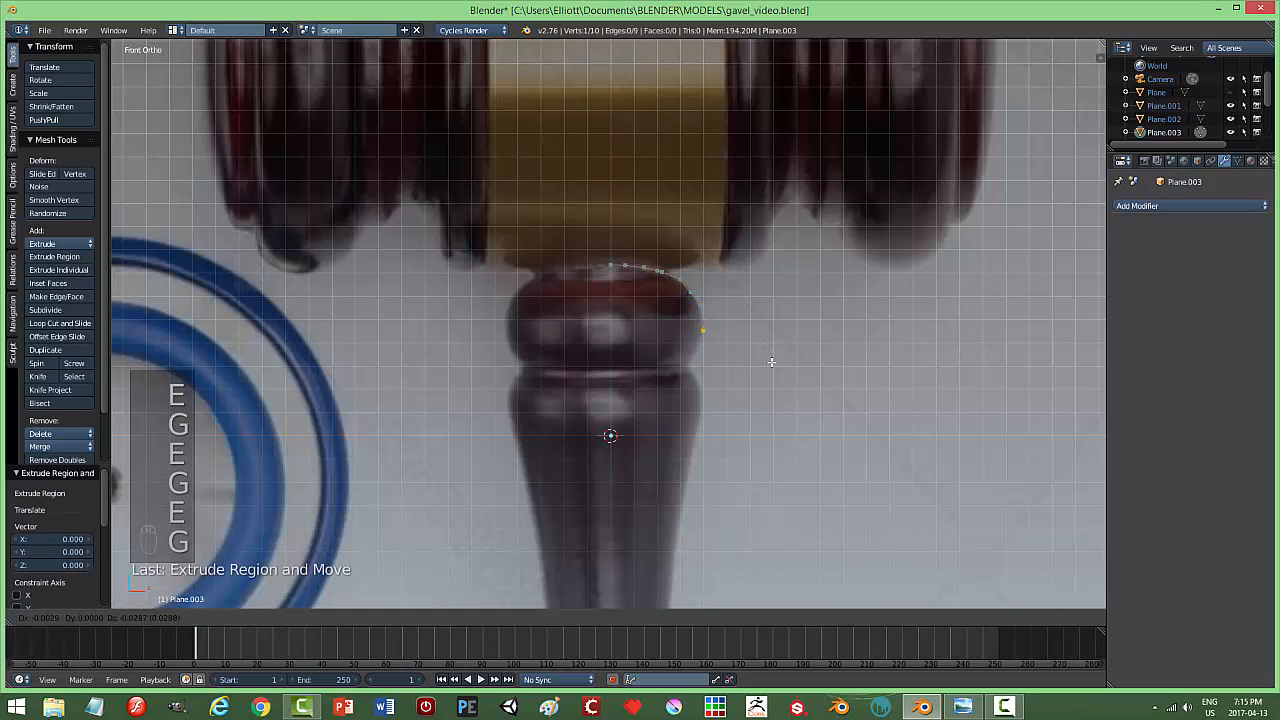
left_click(769, 370)
key("e")
key("g")
left_click(758, 388)
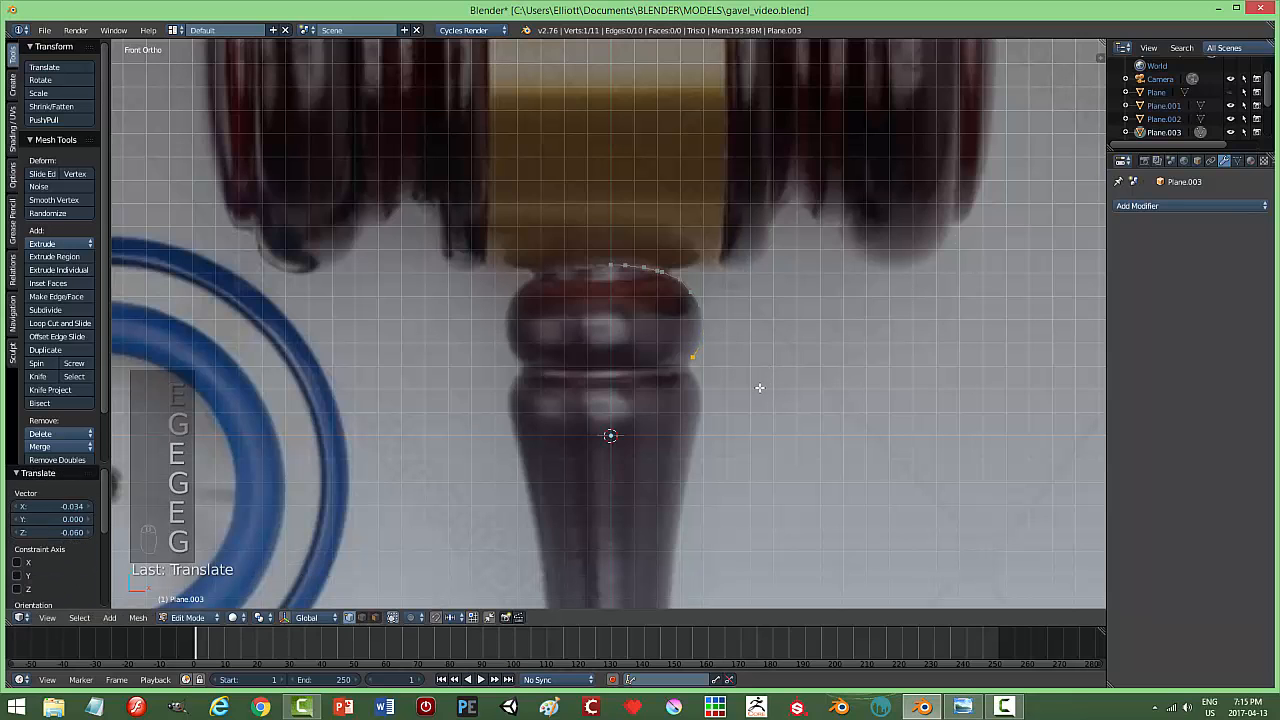
Extrude vertices through the narrow groove just below the uppermost bead.
key("e")
key("g")
left_click(749, 409)
key("e")
left_click(749, 411)
key("g")
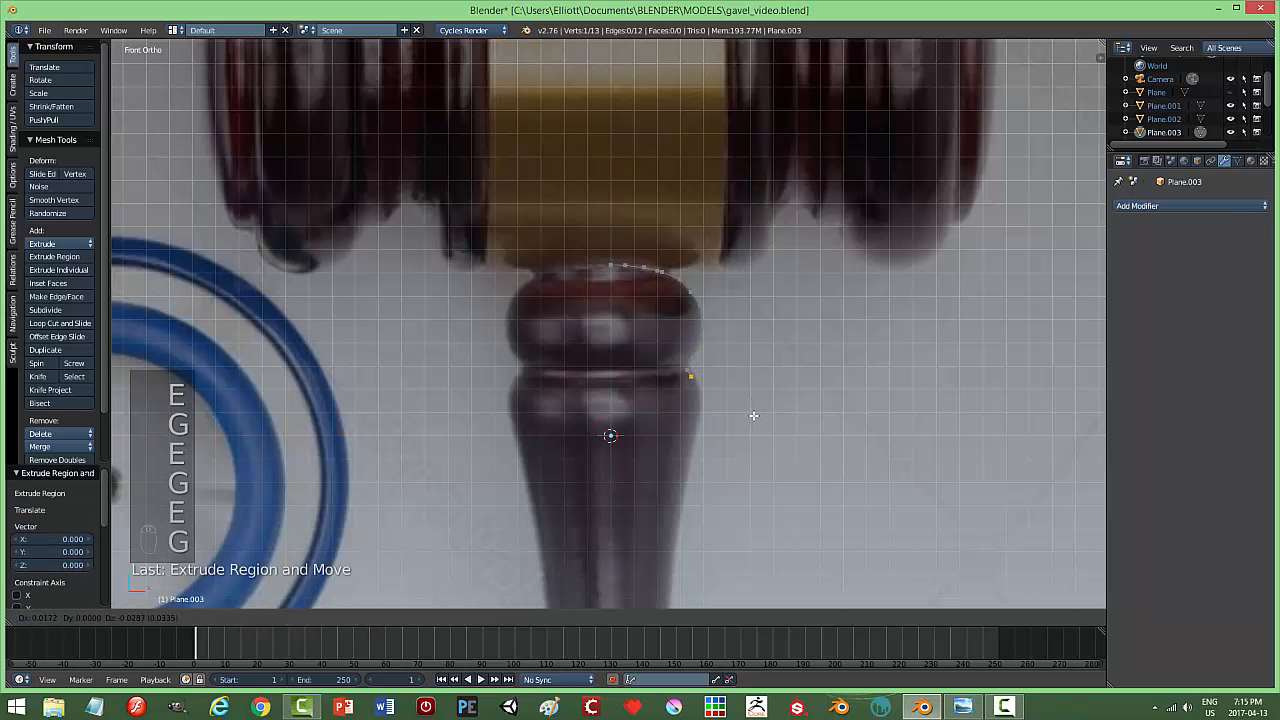
left_click(755, 418)
Extrude vertices around the shoulder below the groove and down the upper part of the tapered handle section.
middle_click_drag(778, 405, 777, 223, "shift")
key("e")
key("g")
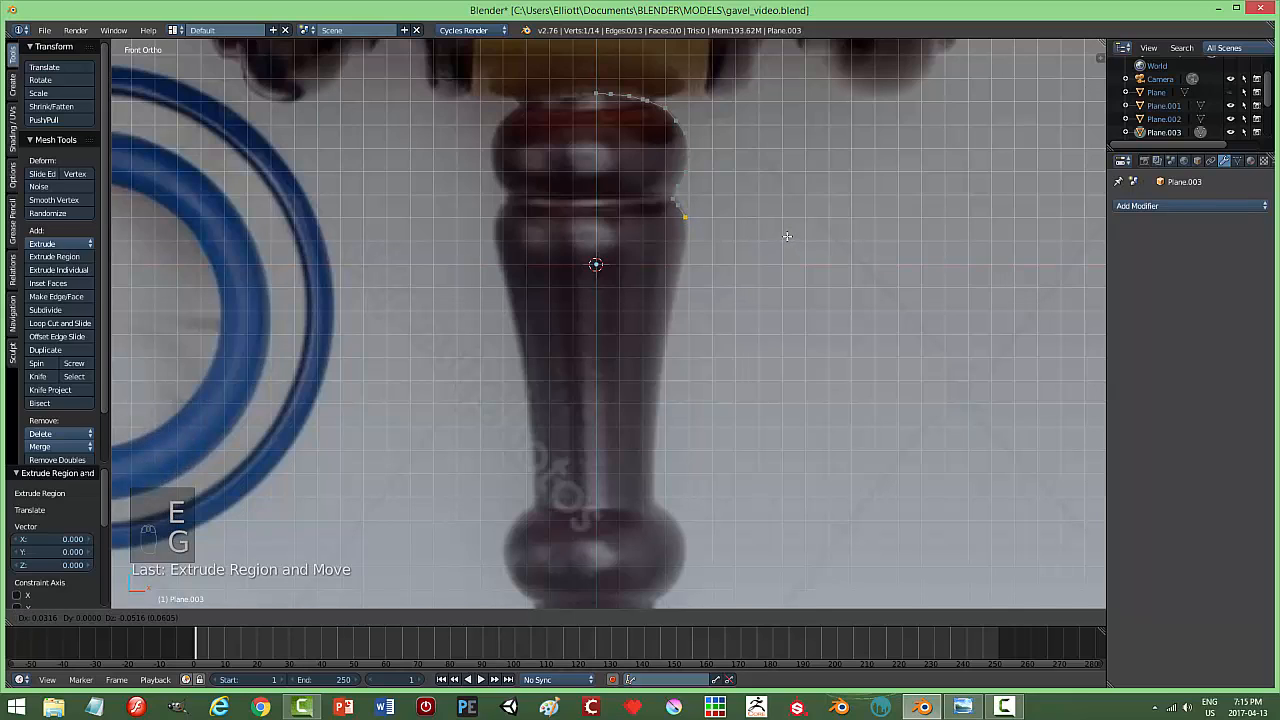
left_click(787, 237)
key("e")
key("g")
left_click(788, 255)
key("g")
left_click(788, 256)
key("e")
key("g")
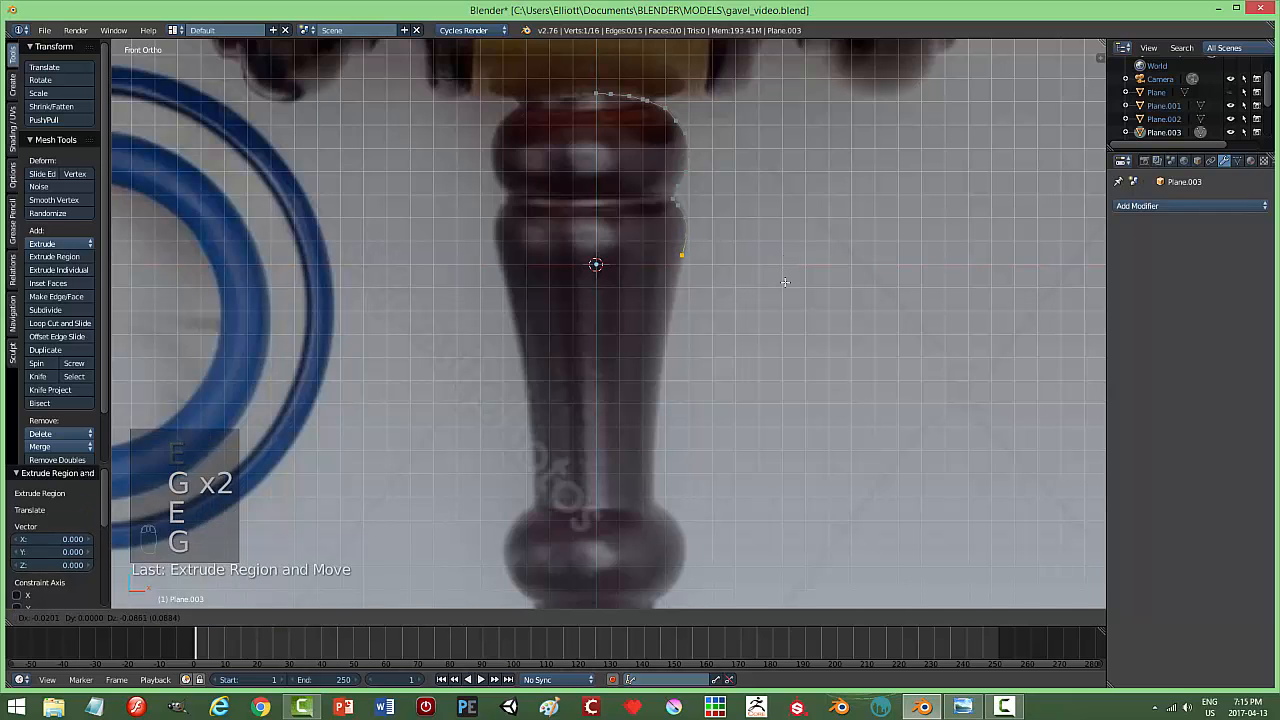
left_click(783, 266)
key("e")
key("g")
left_click(774, 331)
Extend the vertex chain down the rest of the taper to the top of the handle's lower ring.
middle_click_drag(780, 334, 818, 185, "shift")
key("e")
left_click(796, 234)
key("g")
left_click(786, 292)
key("e")
left_click(817, 188)
key("g")
left_click(810, 258)
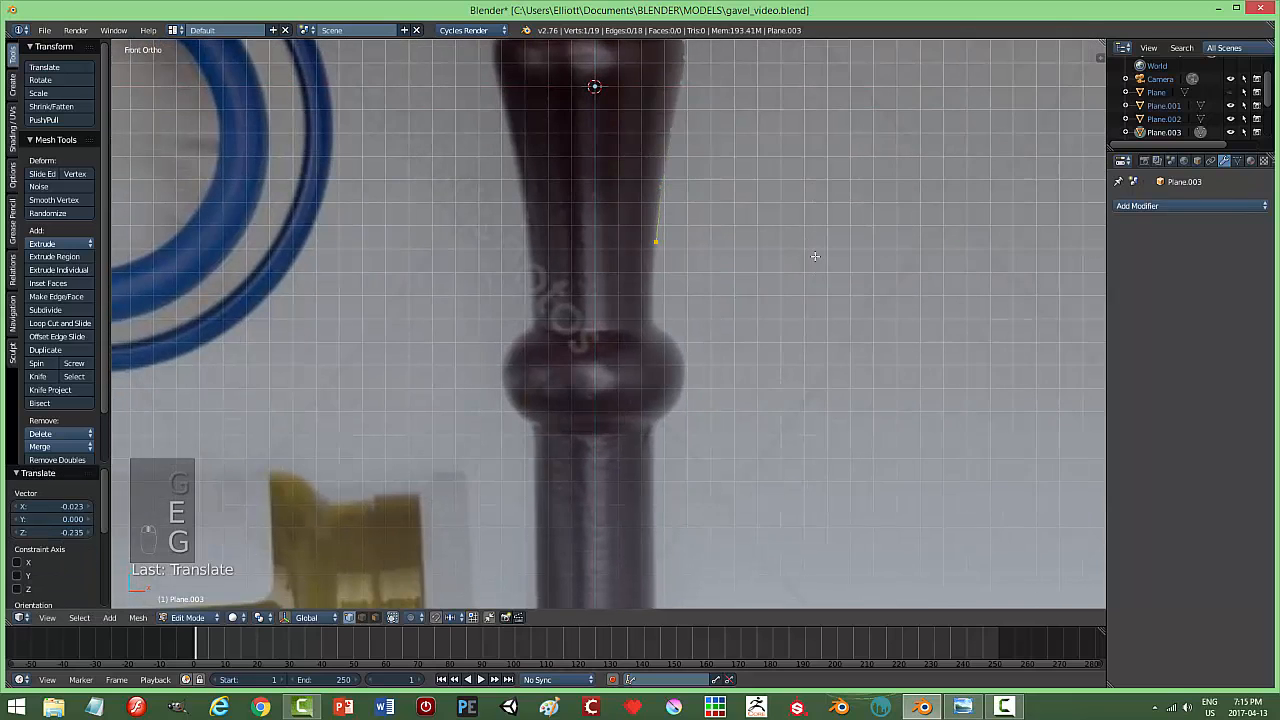
middle_click_drag(857, 254, 858, 206, "shift")
key("e")
left_click(814, 220)
key("g")
left_click(812, 268)
key("e")
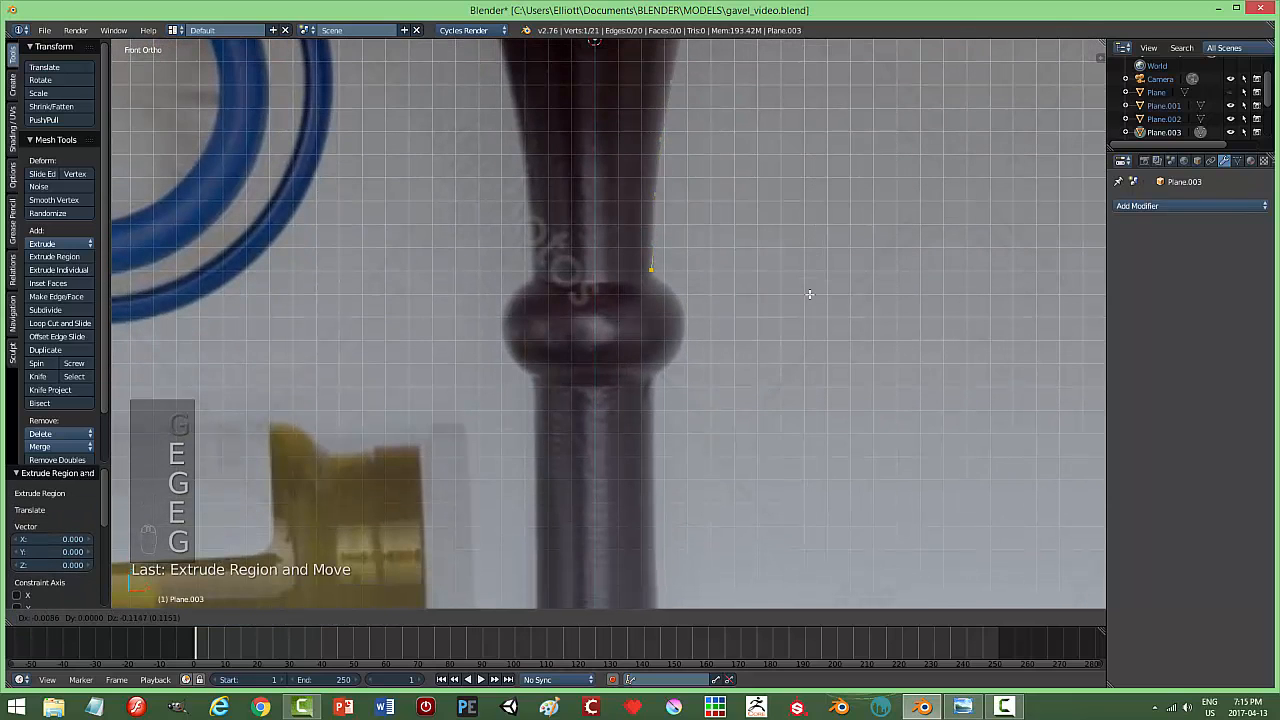
left_click(810, 299)
Extrude vertices from the top of the handle's lower ring onto its rounded upper shoulder, following the reference image.
middle_click_drag(815, 290, 800, 211)
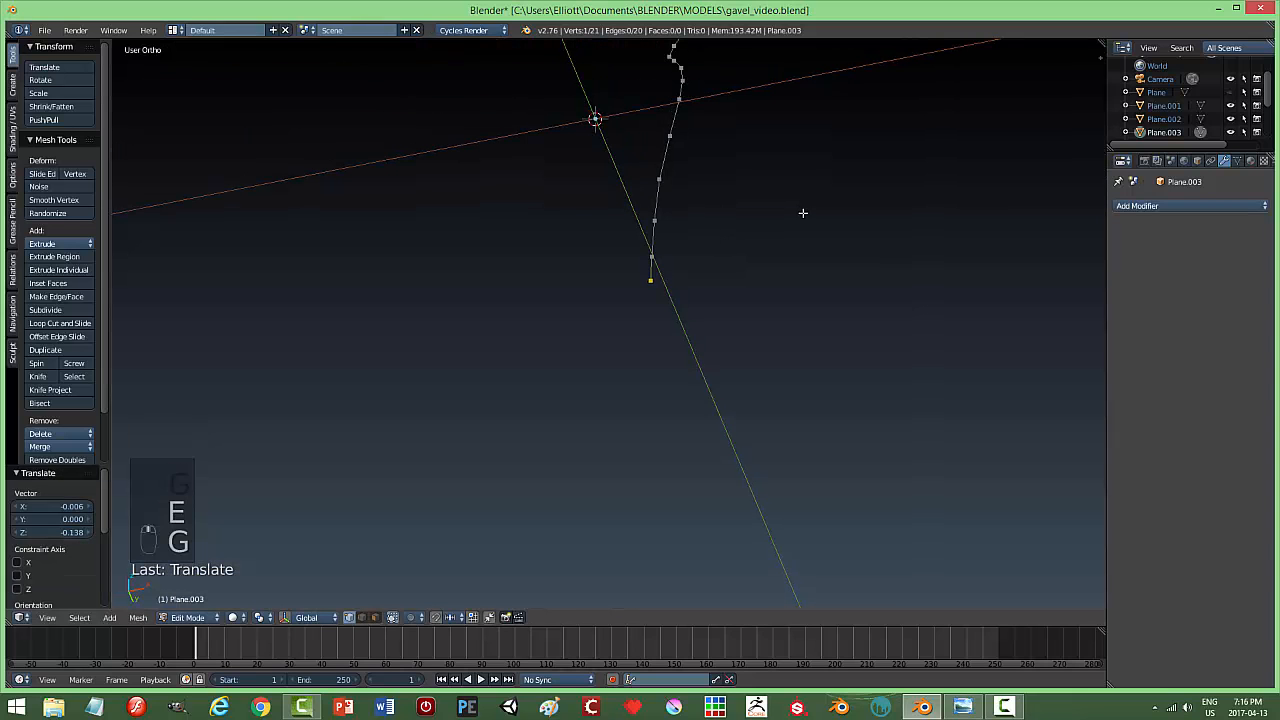
key("KP_1")
middle_click_drag(742, 281, 774, 306, "shift")
scroll(770, 208, "up", 2)
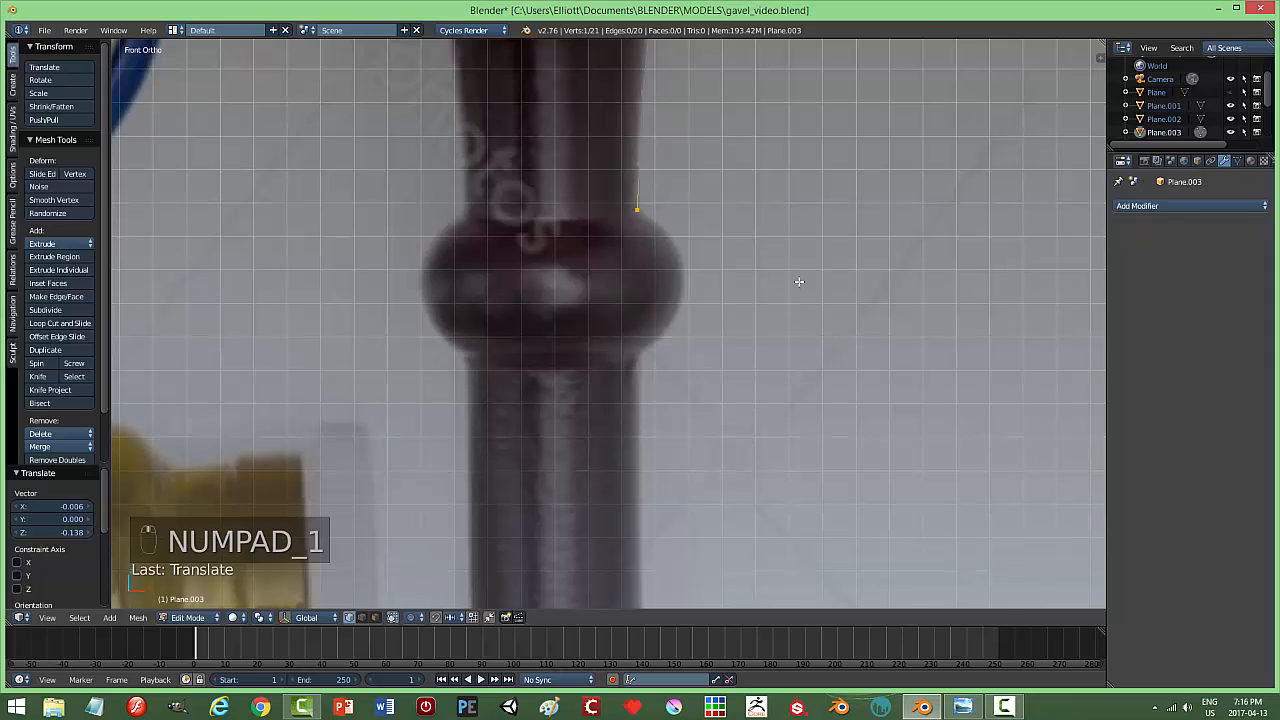
key("e")
right_click(801, 282)
key("g")
left_click(814, 295)
key("e")
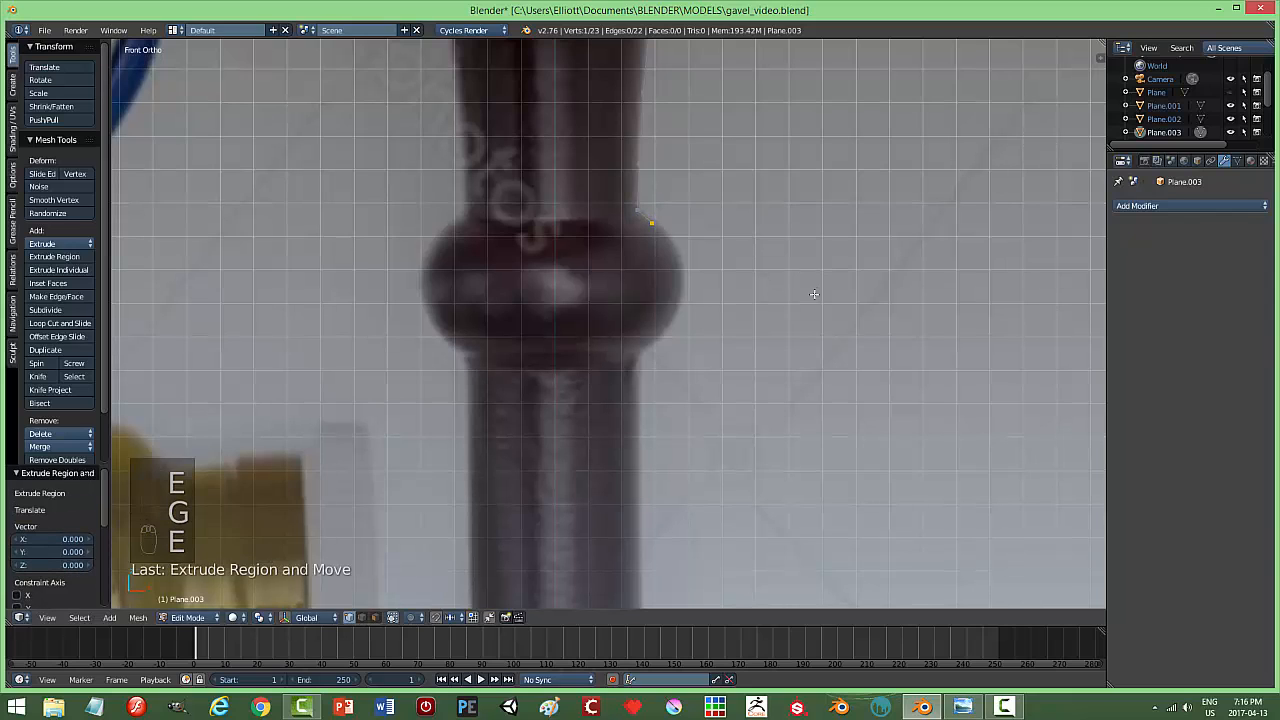
right_click(820, 302)
key("g")
left_click(838, 318)
Continue extruding vertices around the widest outer side of the lower ring.
key("e")
right_click(840, 322)
key("g")
left_click(838, 320)
key("e")
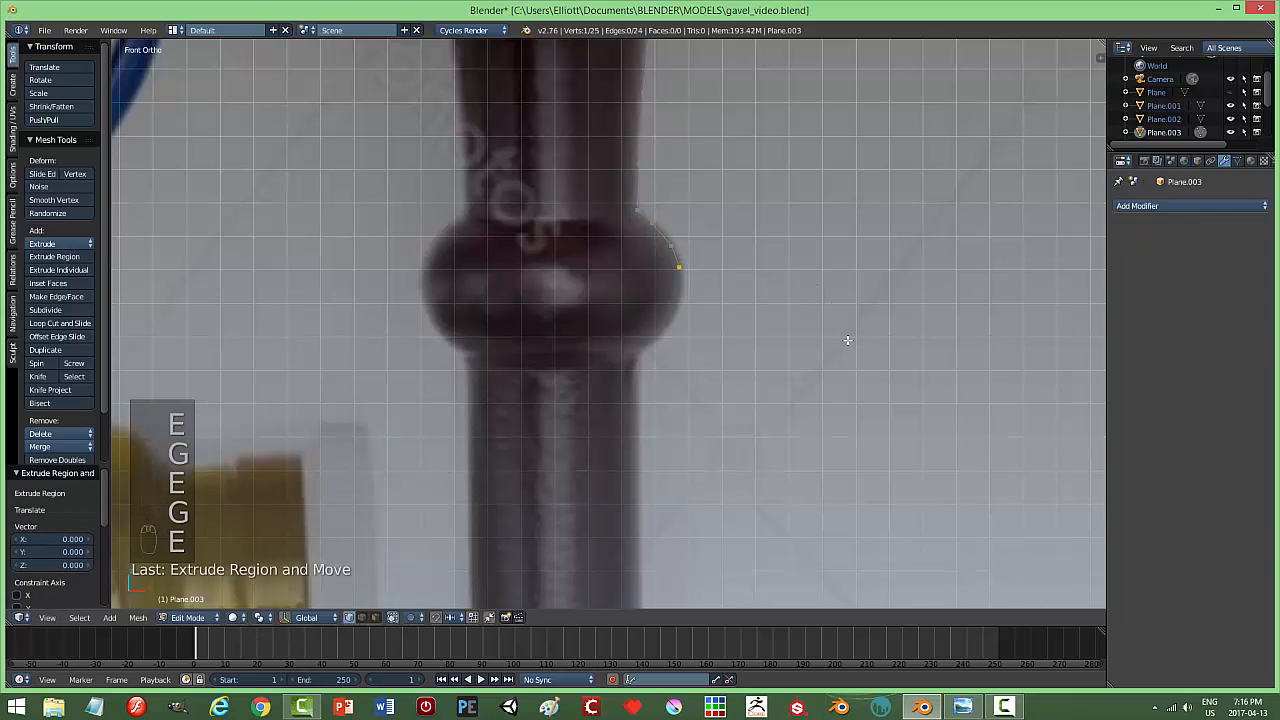
right_click(840, 324)
key("g")
left_click(848, 380)
key("e")
right_click(846, 390)
key("g")
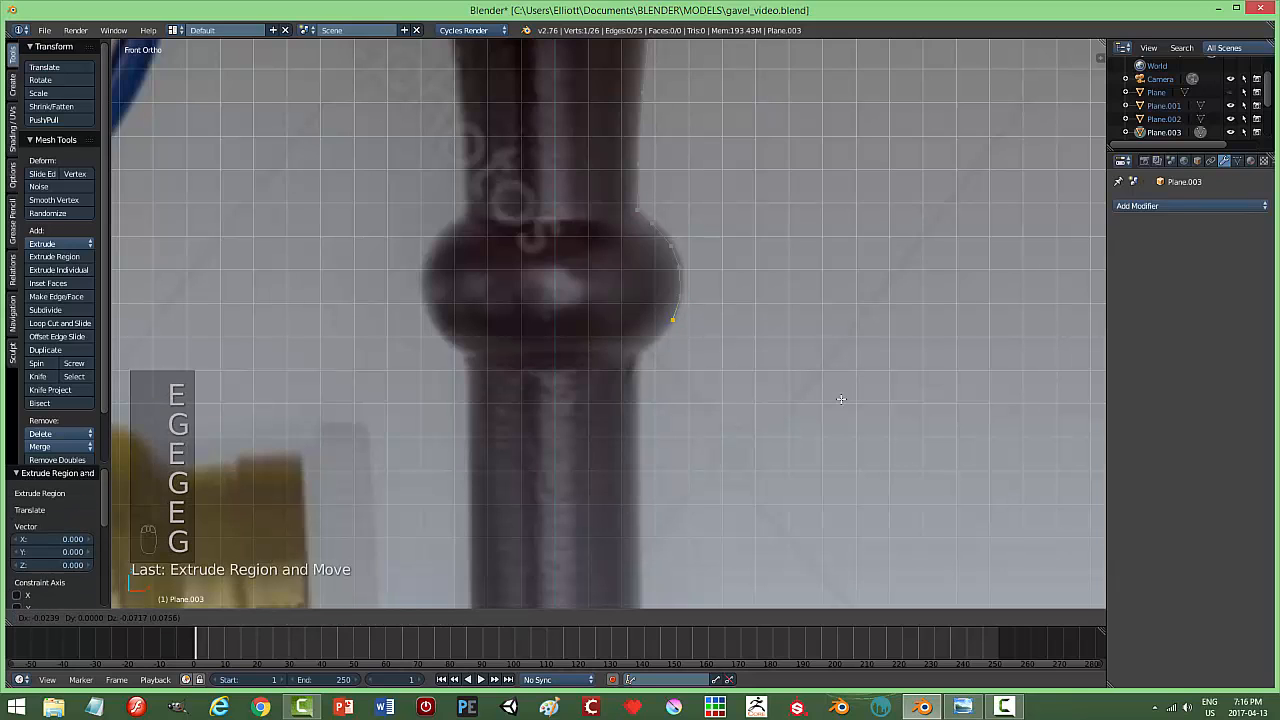
left_click(843, 400)
Extrude vertices along the underside of the lower ring, curving inward to where the long shaft begins.
key("e")
right_click(838, 405)
key("g")
left_click(825, 416)
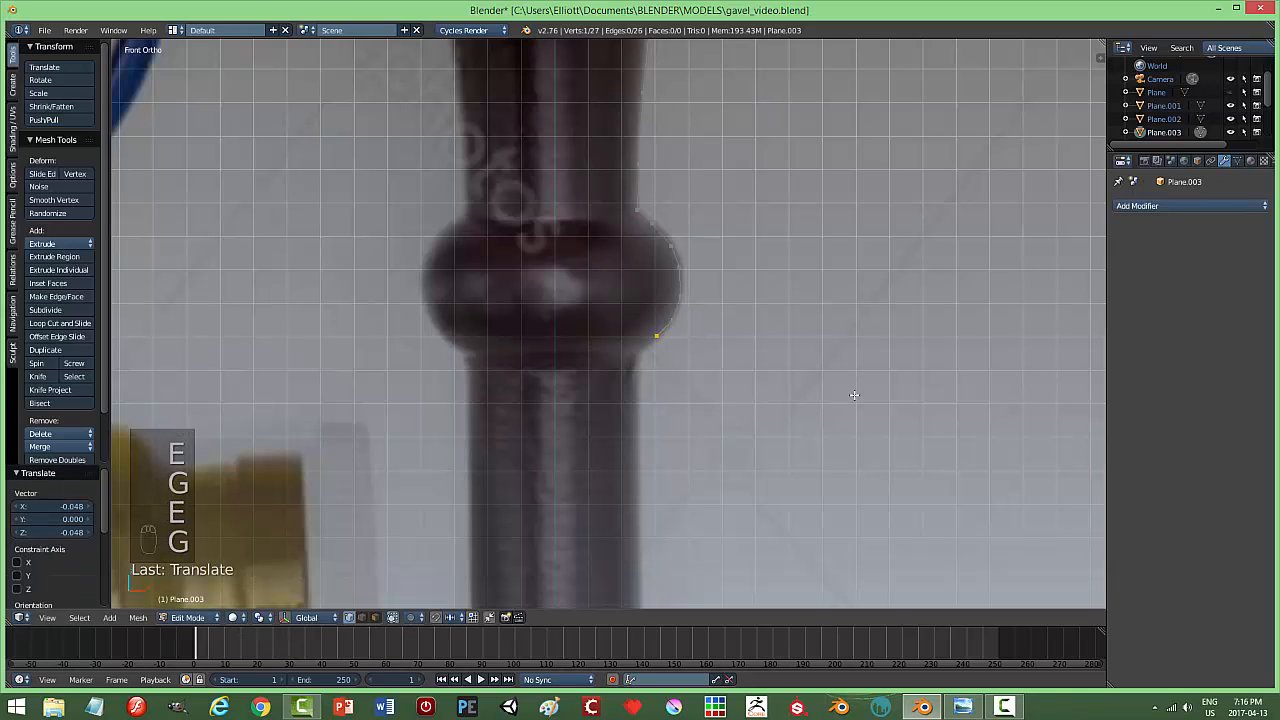
middle_click_drag(852, 398, 850, 325, "shift")
key("e")
right_click(849, 328)
key("g")
left_click(833, 347)
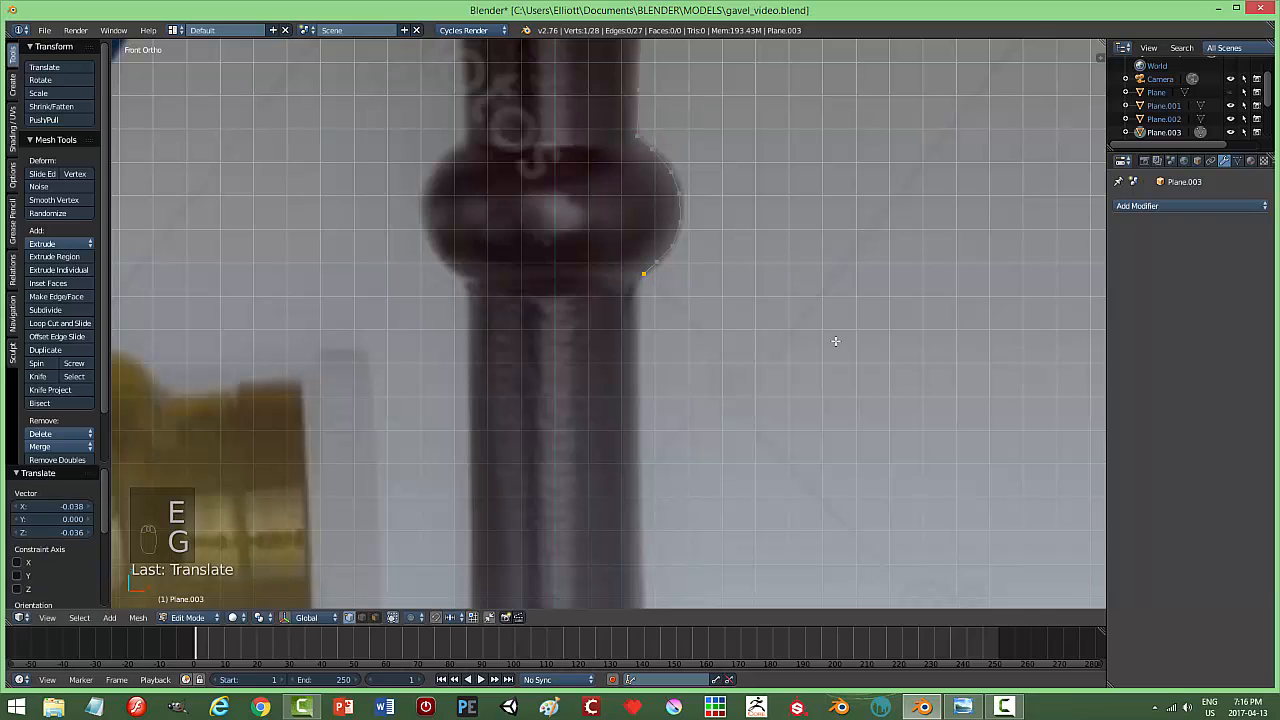
key("e")
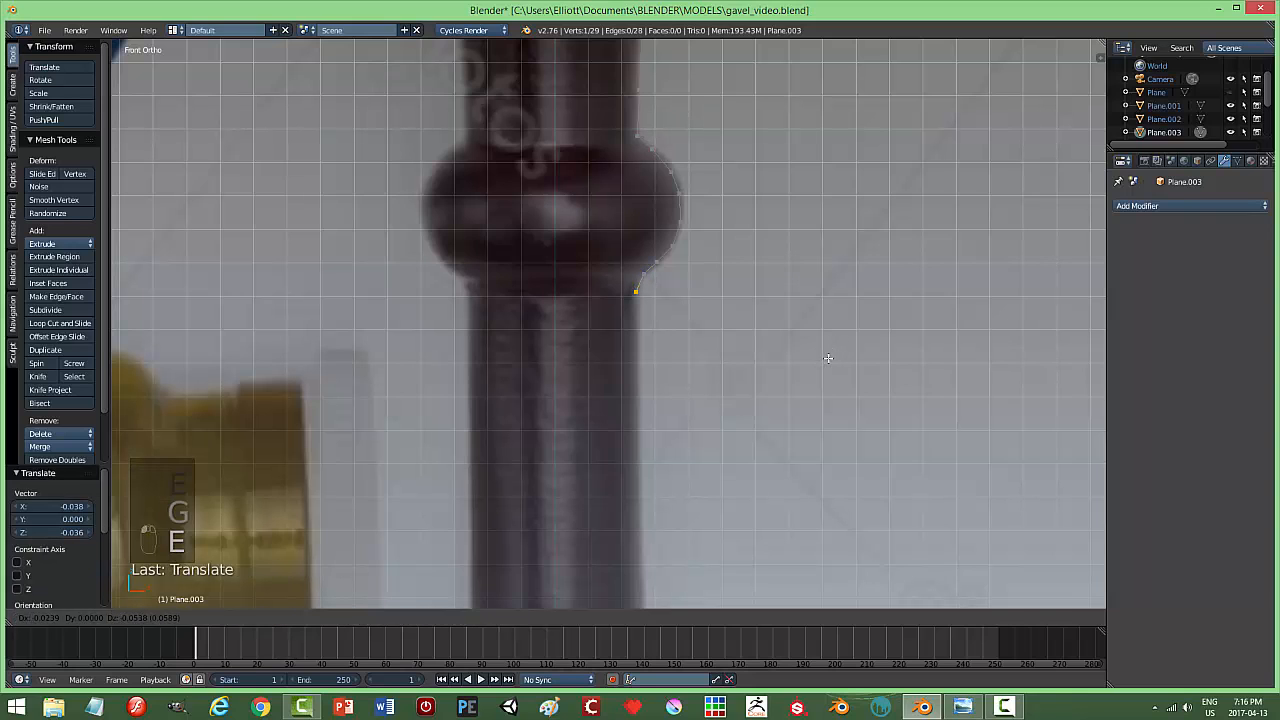
left_click(829, 355)
Extend the vertex chain down the upper part of the long shaft with one short and one long segment.
middle_click_drag(828, 305, 826, 283, "shift")
key("e")
right_click(826, 283)
key("g")
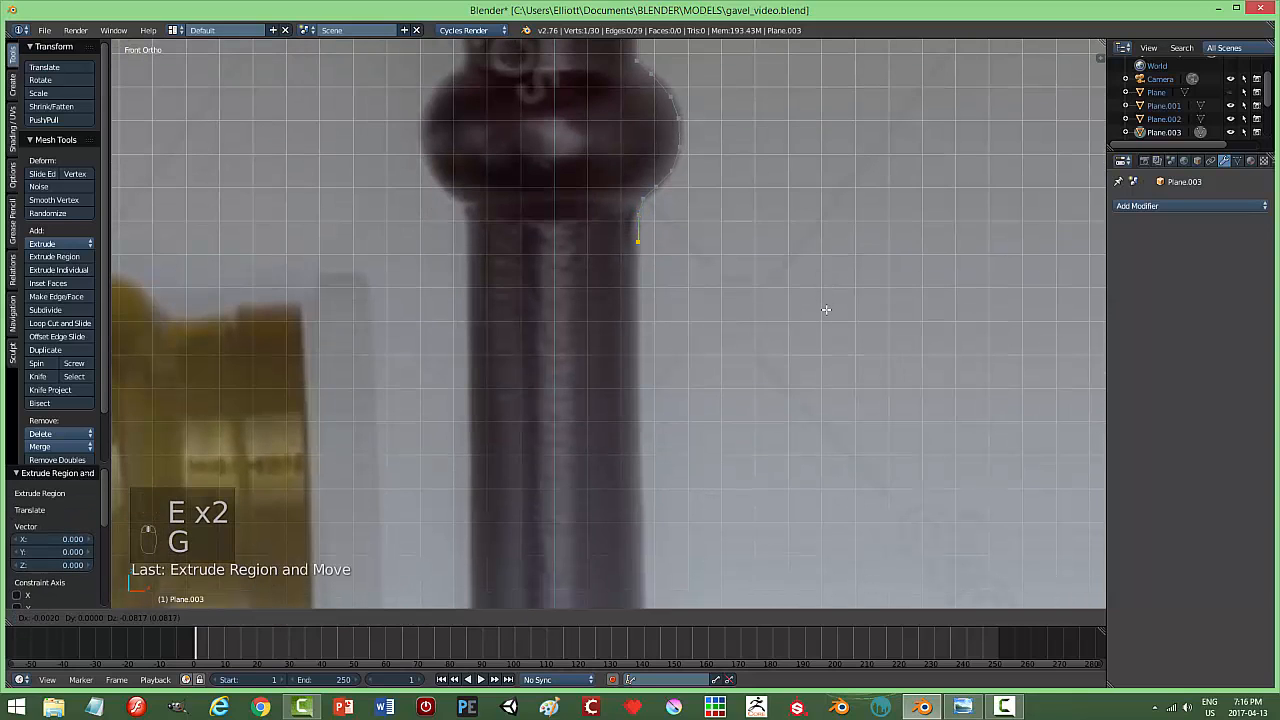
left_click(826, 309)
middle_click_drag(789, 332, 792, 224, "shift")
scroll(792, 224, "down", 6)
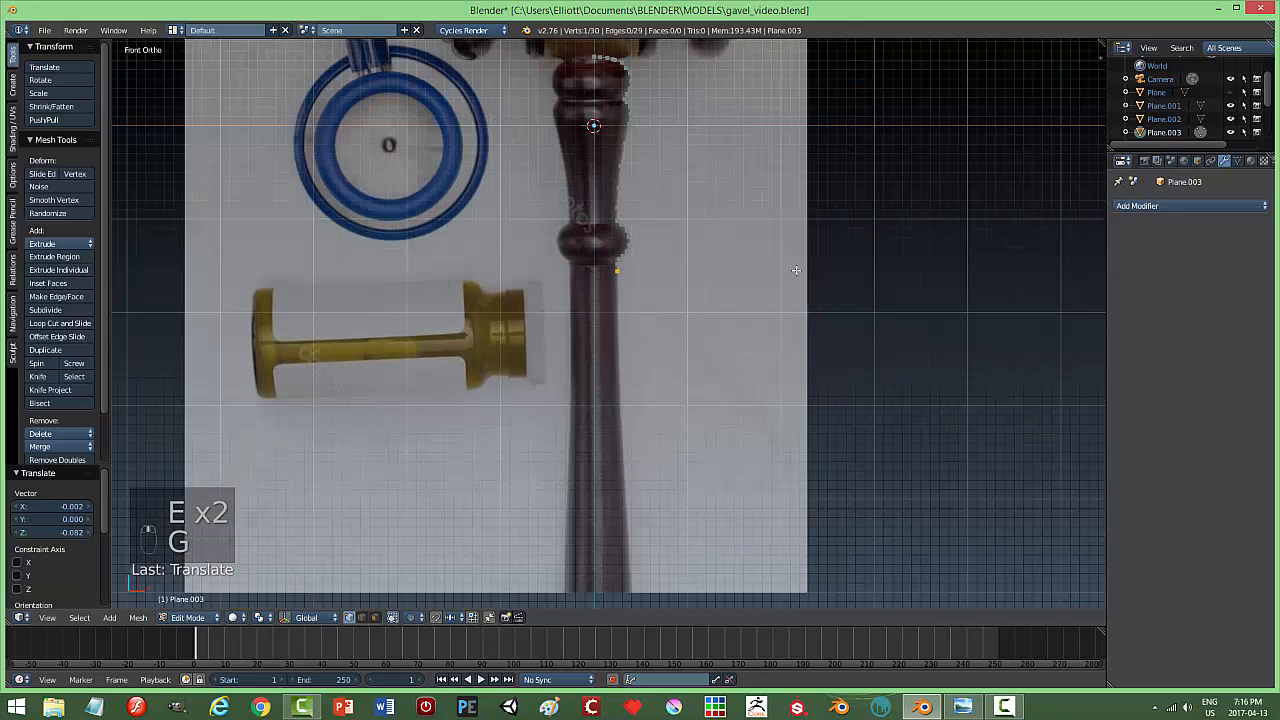
key("e")
right_click(708, 265)
key("g")
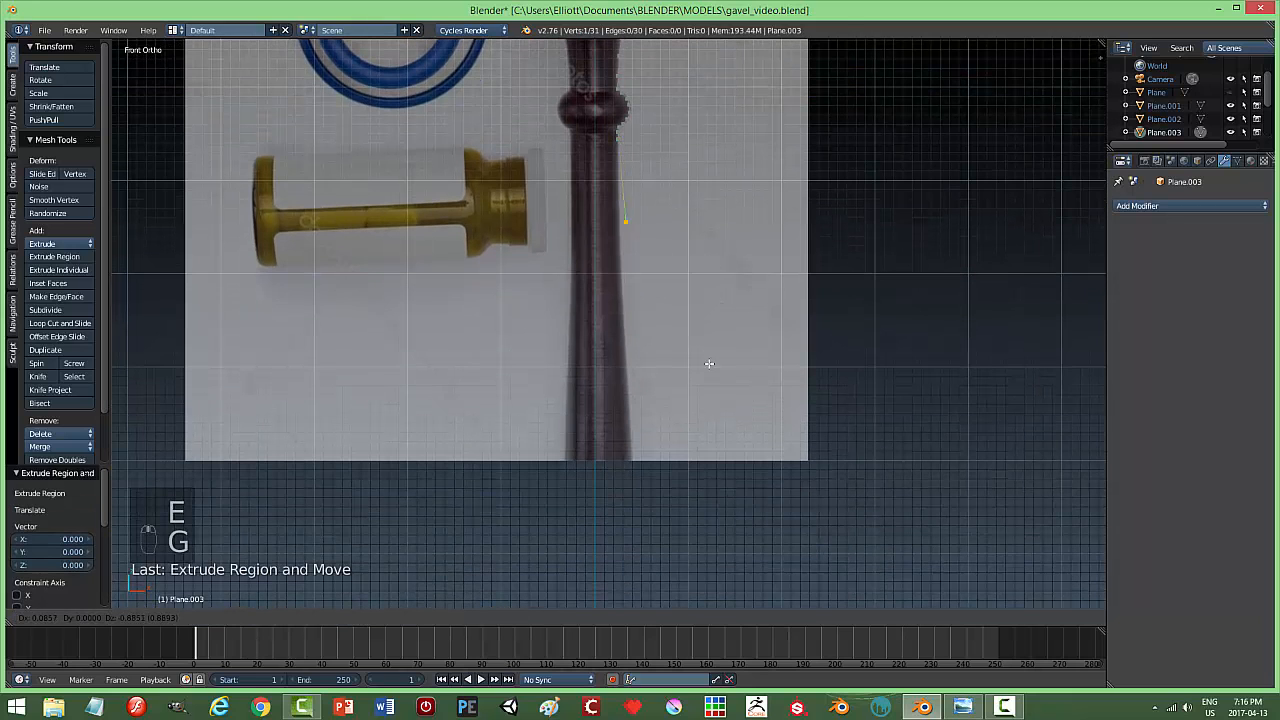
left_click(708, 366)
middle_click_drag(718, 340, 720, 196, "shift")
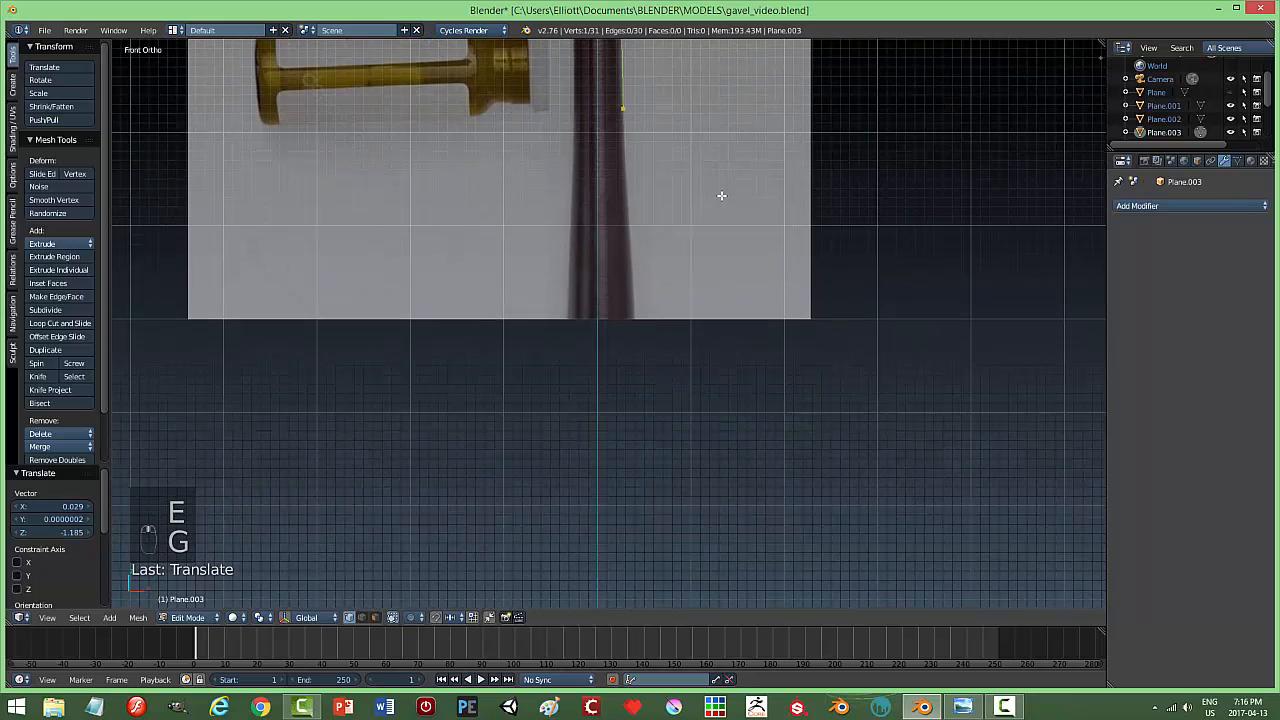
Extrude vertices down the flaring lower shaft to just below the bottom edge of the reference image.
key("e")
right_click(721, 200)
key("g")
left_click(728, 304)
middle_click_drag(746, 294, 741, 221)
key("KP_1")
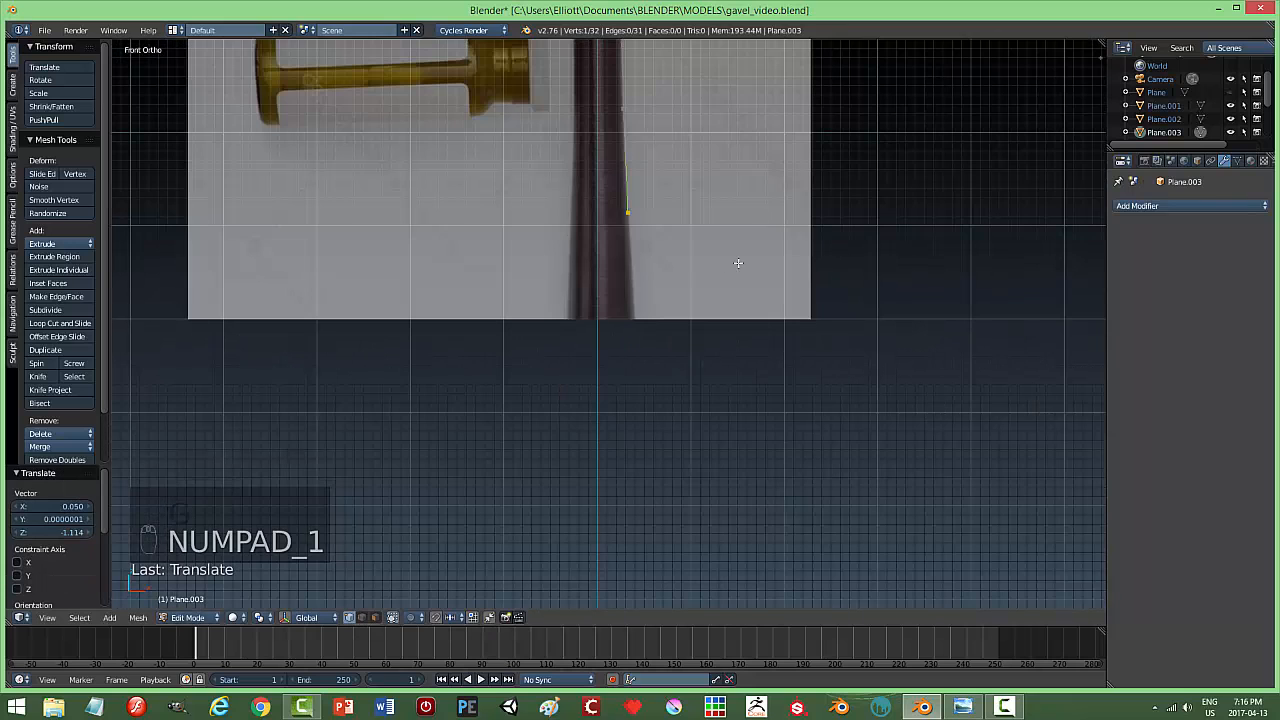
key("e")
right_click(725, 290)
key("g")
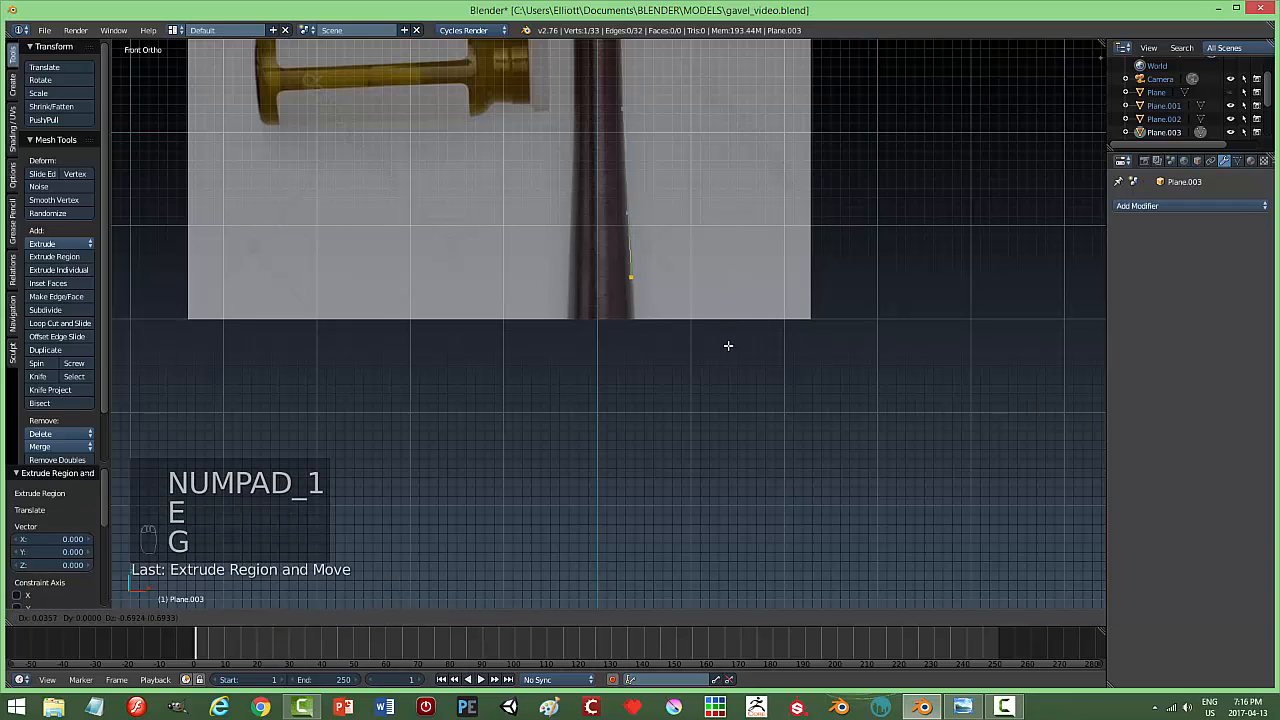
left_click(731, 349)
key("e")
right_click(731, 352)
key("g")
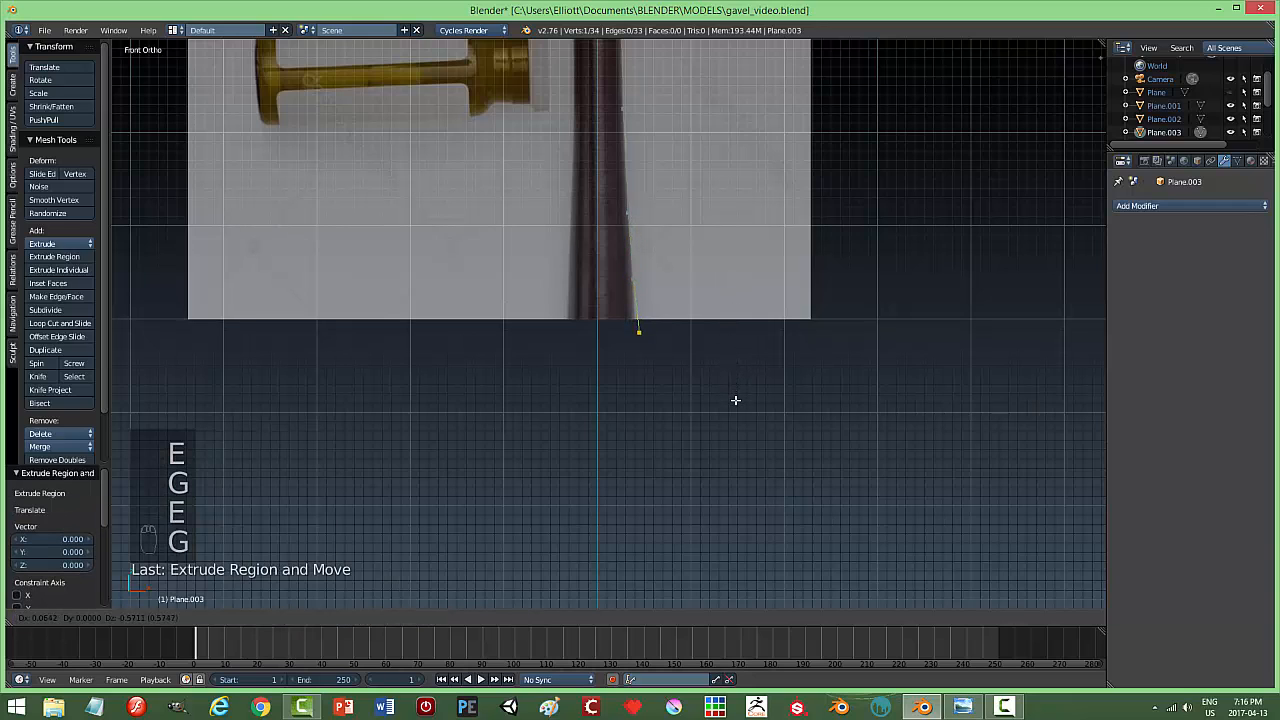
left_click(733, 405)
Extrude two vertices below the reference image to start the inward curve of the handle's rounded butt end.
middle_click_drag(756, 389, 764, 359, "shift")
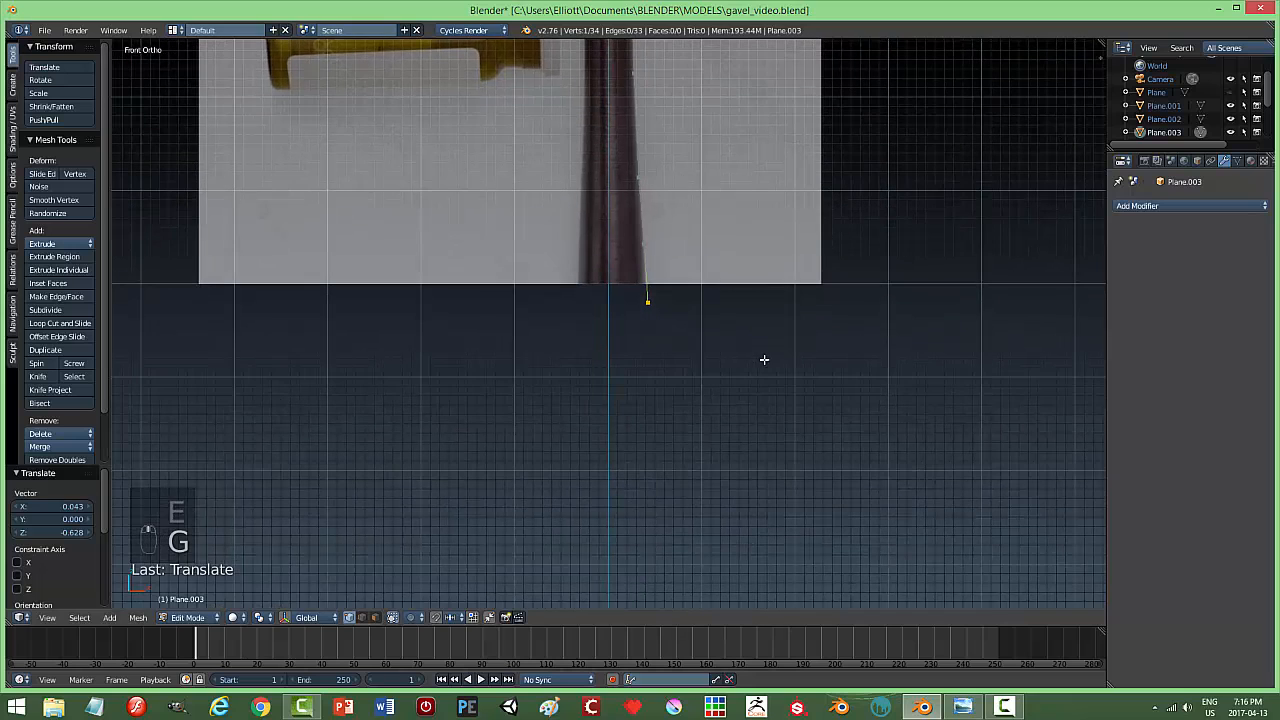
key("e")
right_click(763, 360)
key("g")
left_click(757, 398)
key("e")
right_click(752, 404)
key("g")
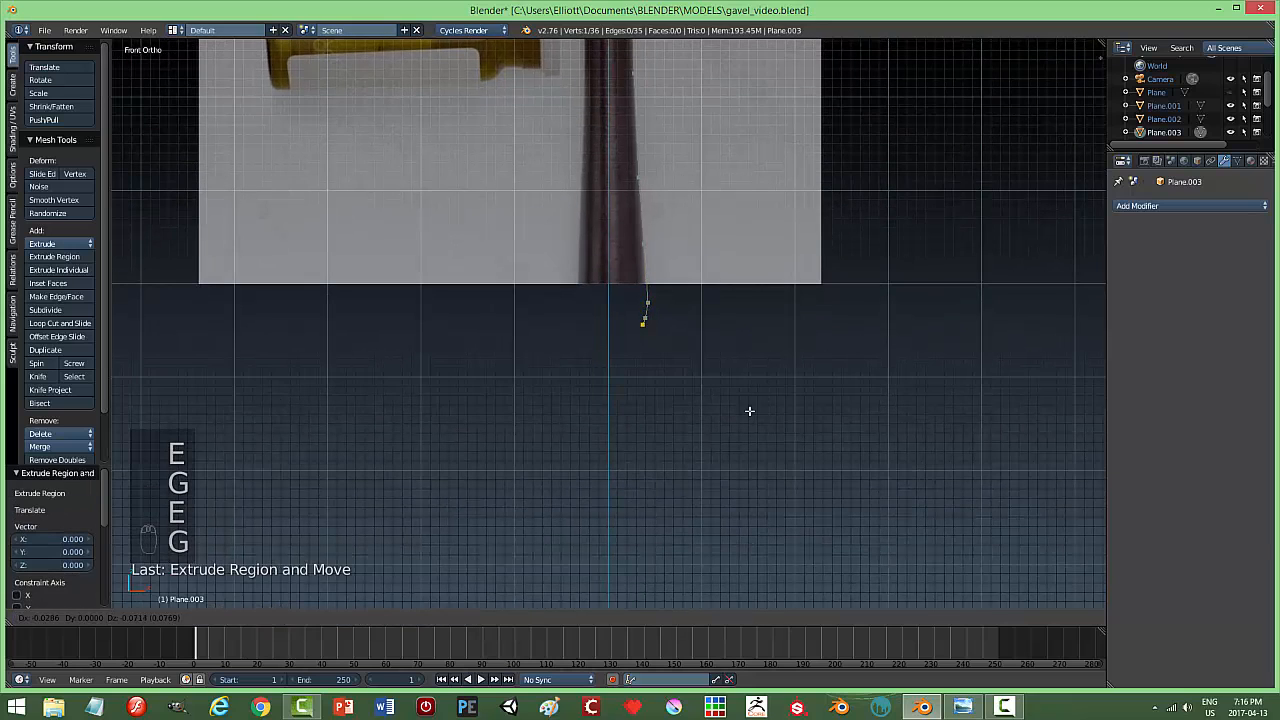
left_click(749, 410)
Continue the rounded butt end with three more extruded vertices, placing the last one on the vertical centre axis.
key("e")
right_click(746, 415)
key("g")
left_click(741, 420)
key("e")
right_click(741, 420)
key("g")
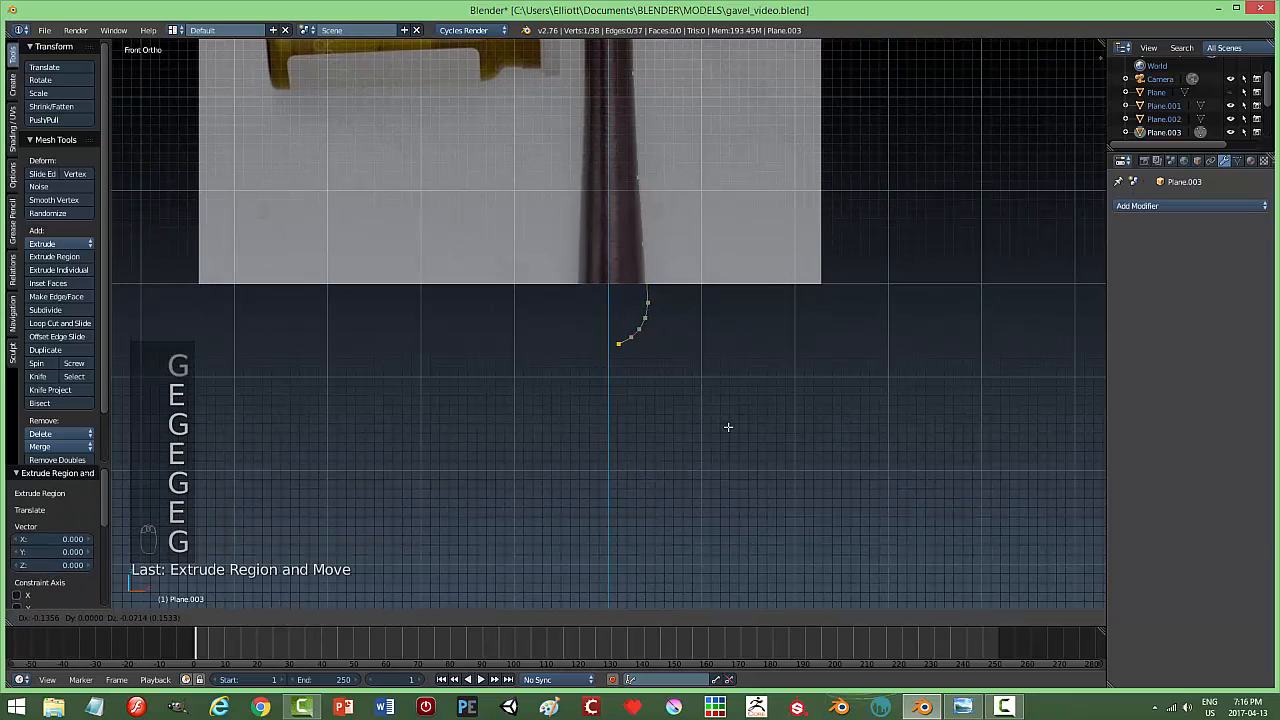
left_click(730, 429)
key("e")
right_click(729, 429)
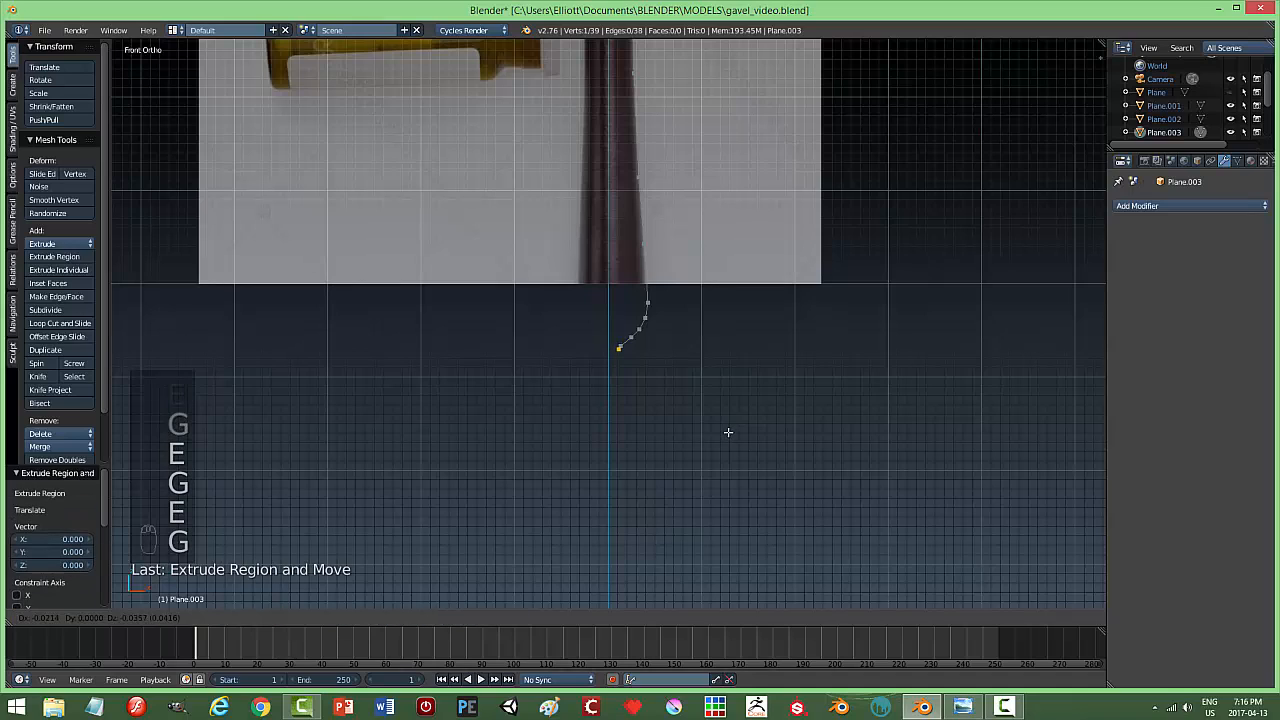
key("g")
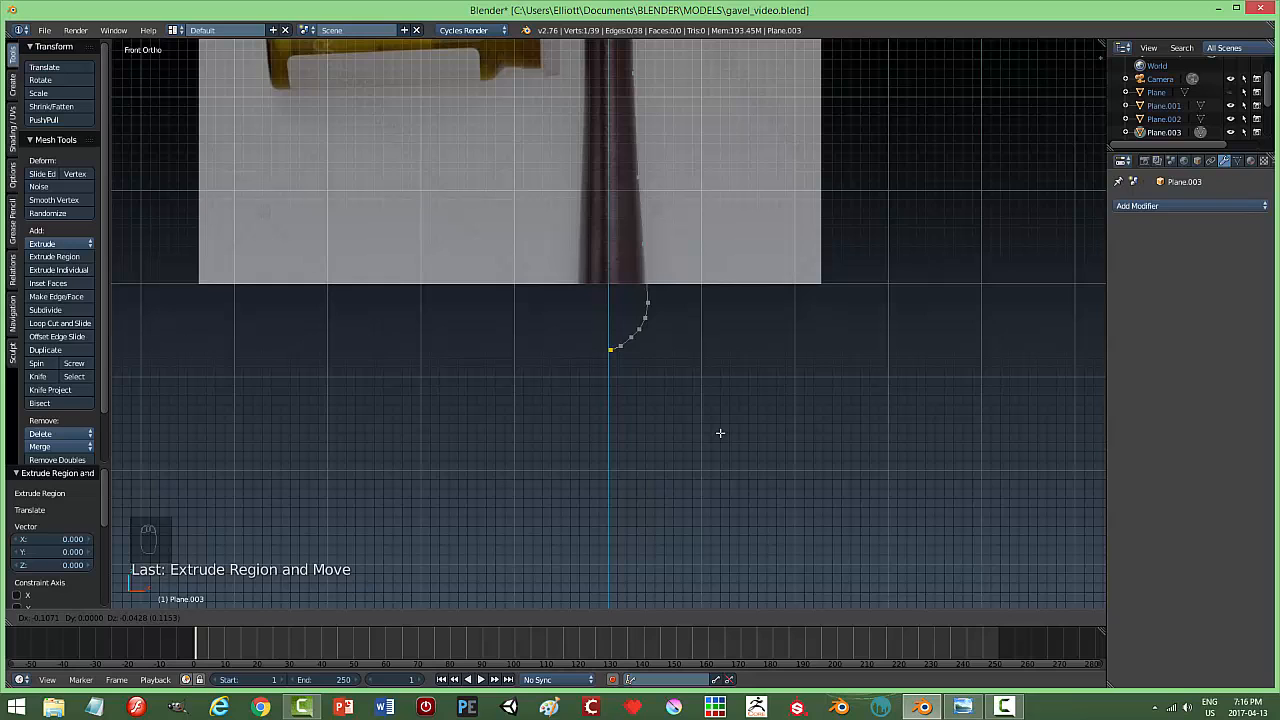
left_click(718, 433)
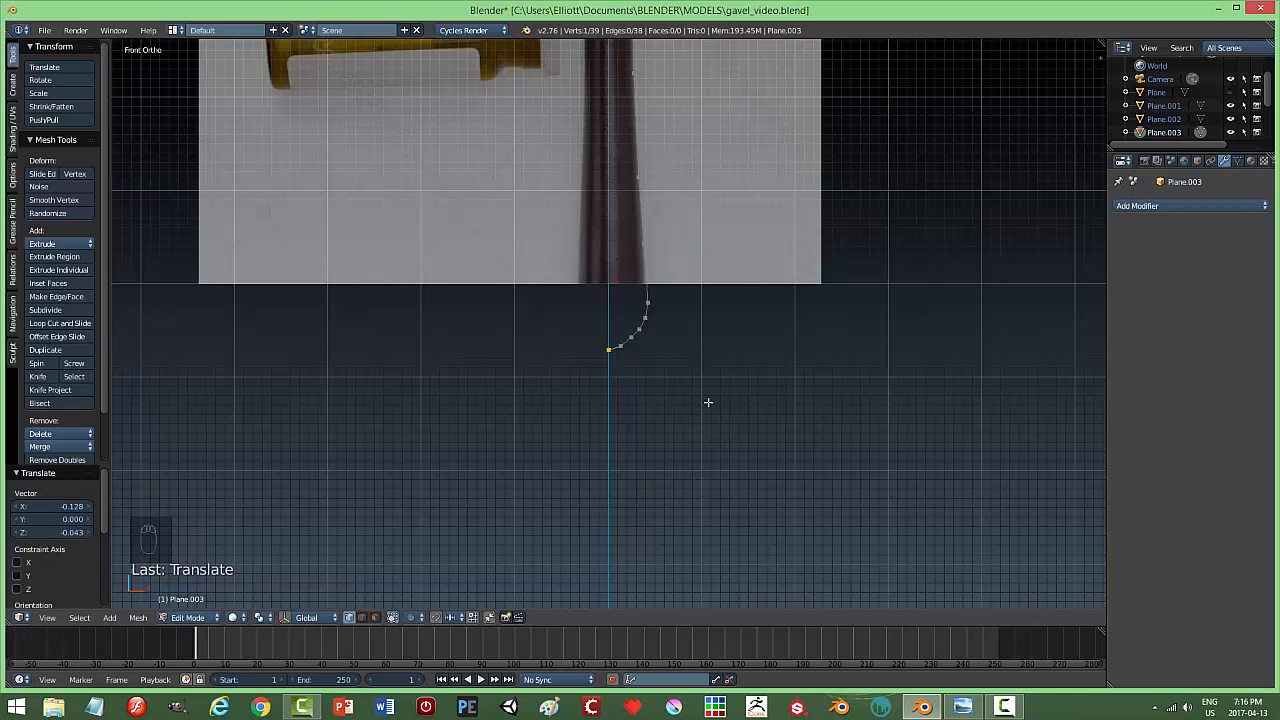
Select the two end vertices of the profile and set their median X to 0.
scroll(754, 372, "down", 5)
scroll(675, 356, "up", 2)
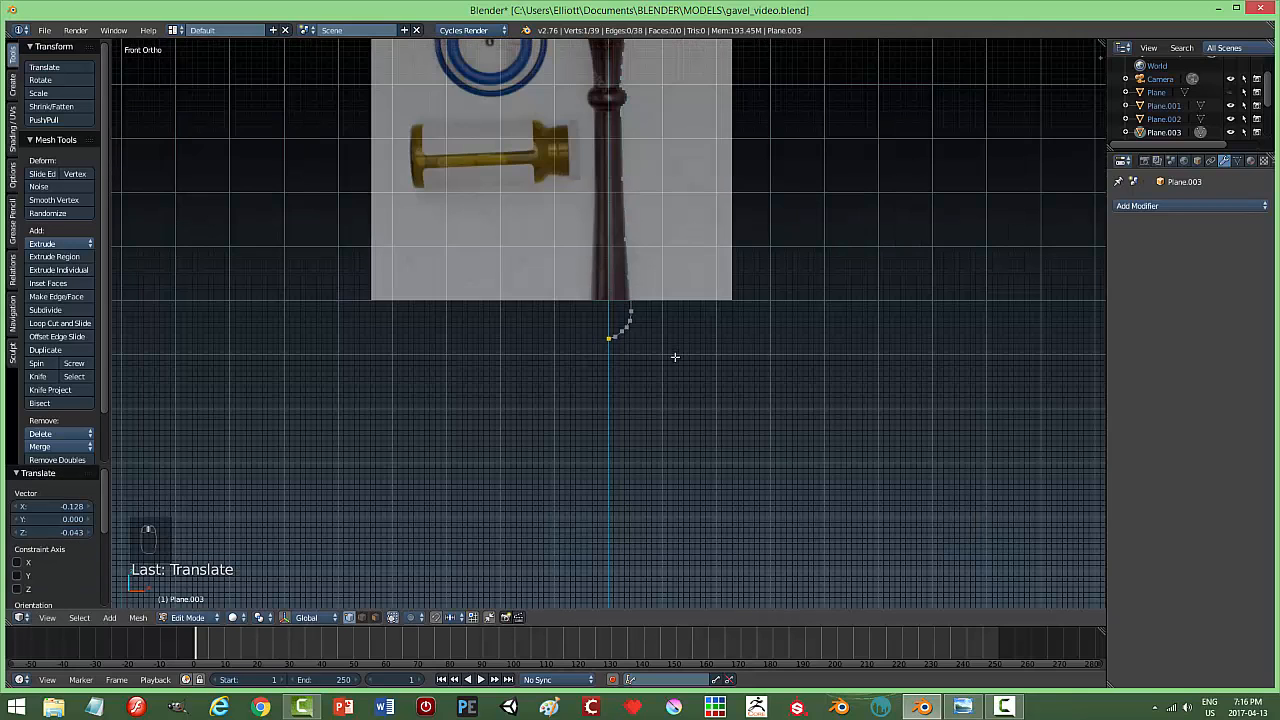
scroll(758, 212, "up", 6)
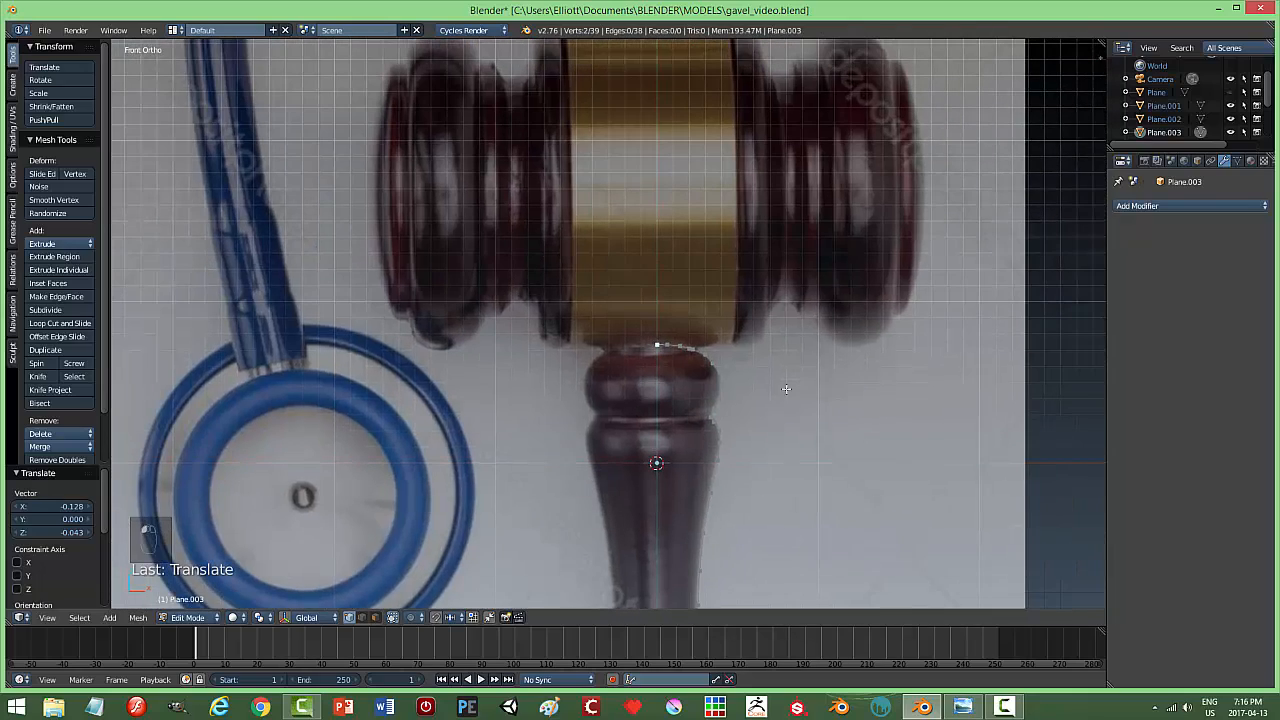
key("n")
left_click_drag(1095, 264, 1097, 46)
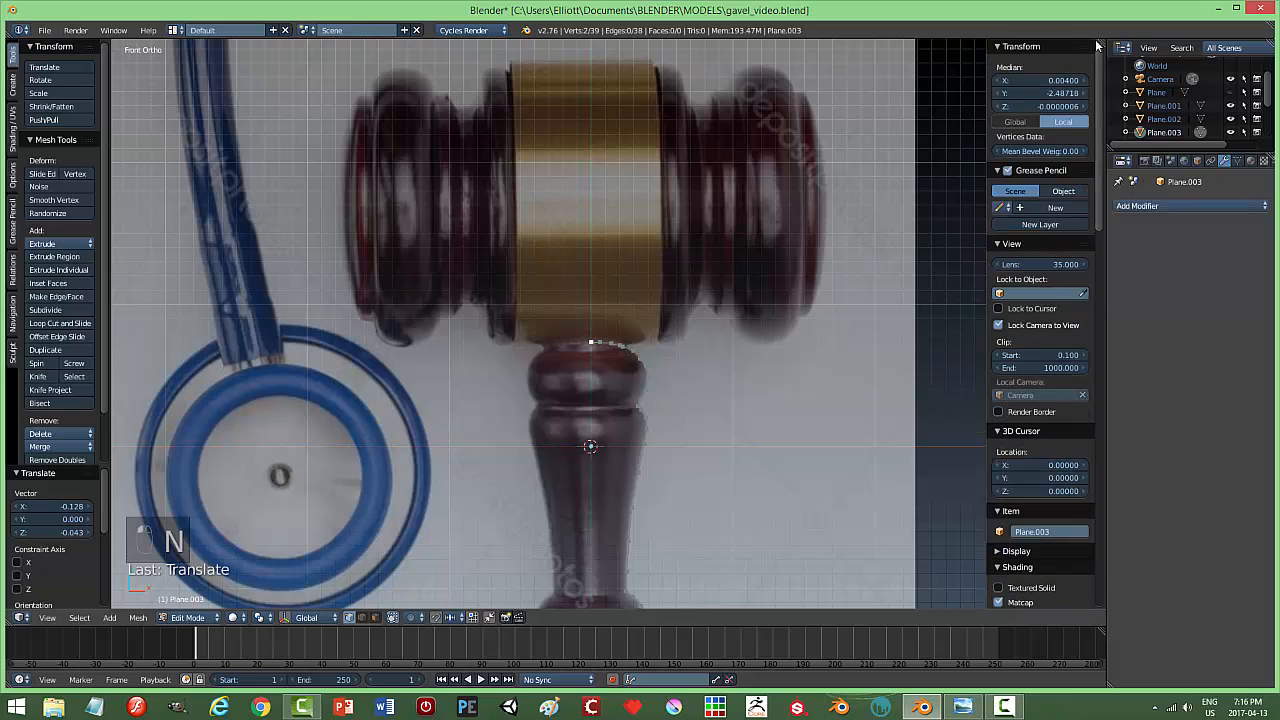
left_click(1051, 81)
type("0")
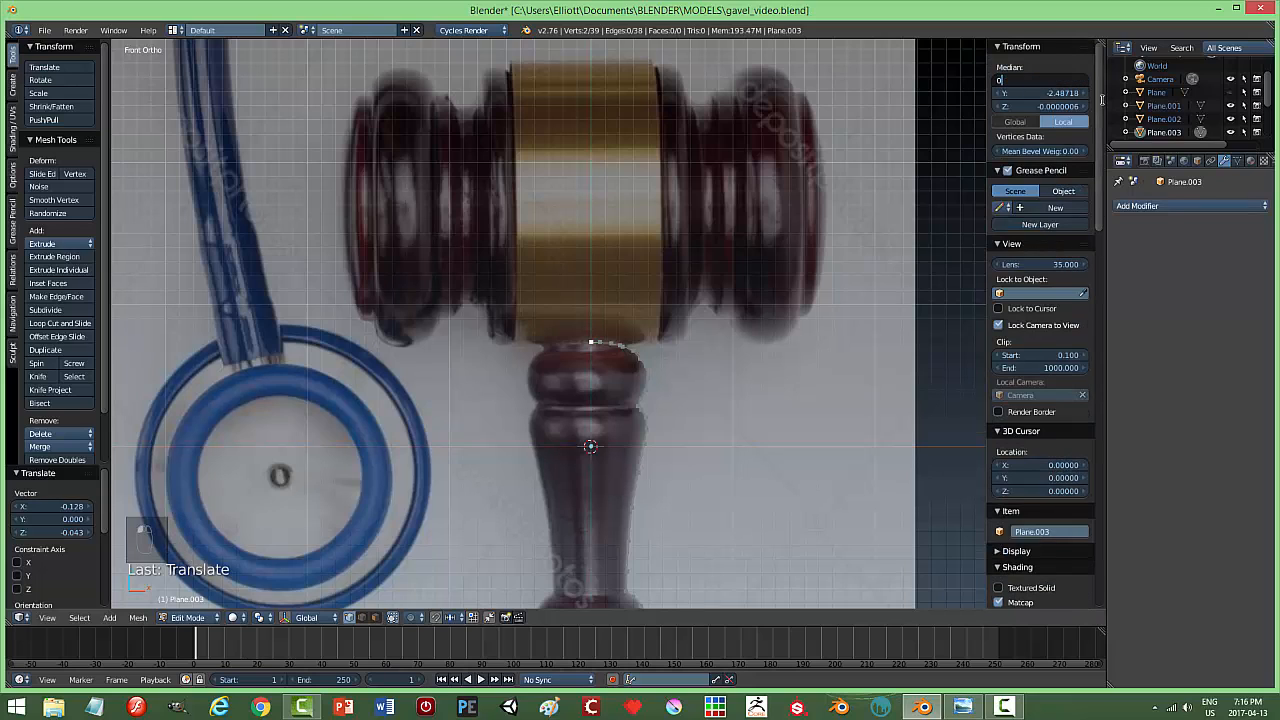
key("Return")
Return the handle profile to Object Mode and add a Screw modifier revolving it around the Y axis.
key("a")
key("Tab")
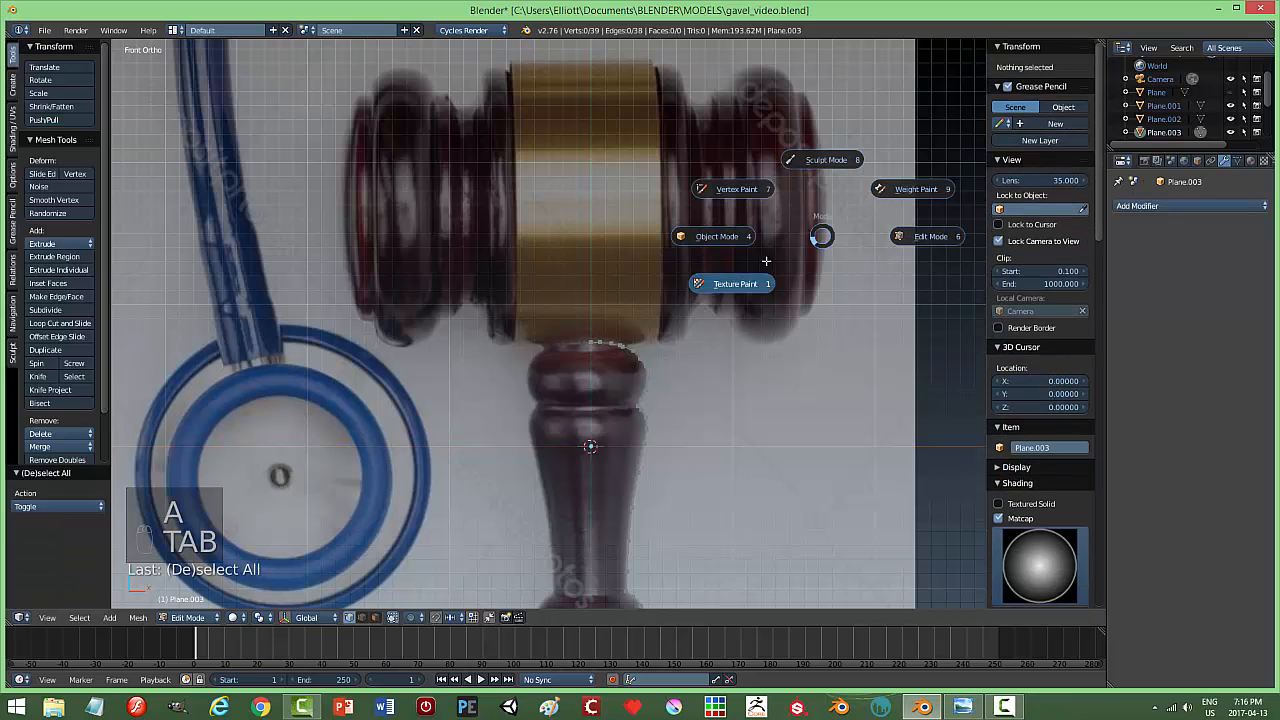
key("n")
scroll(906, 284, "down", 4)
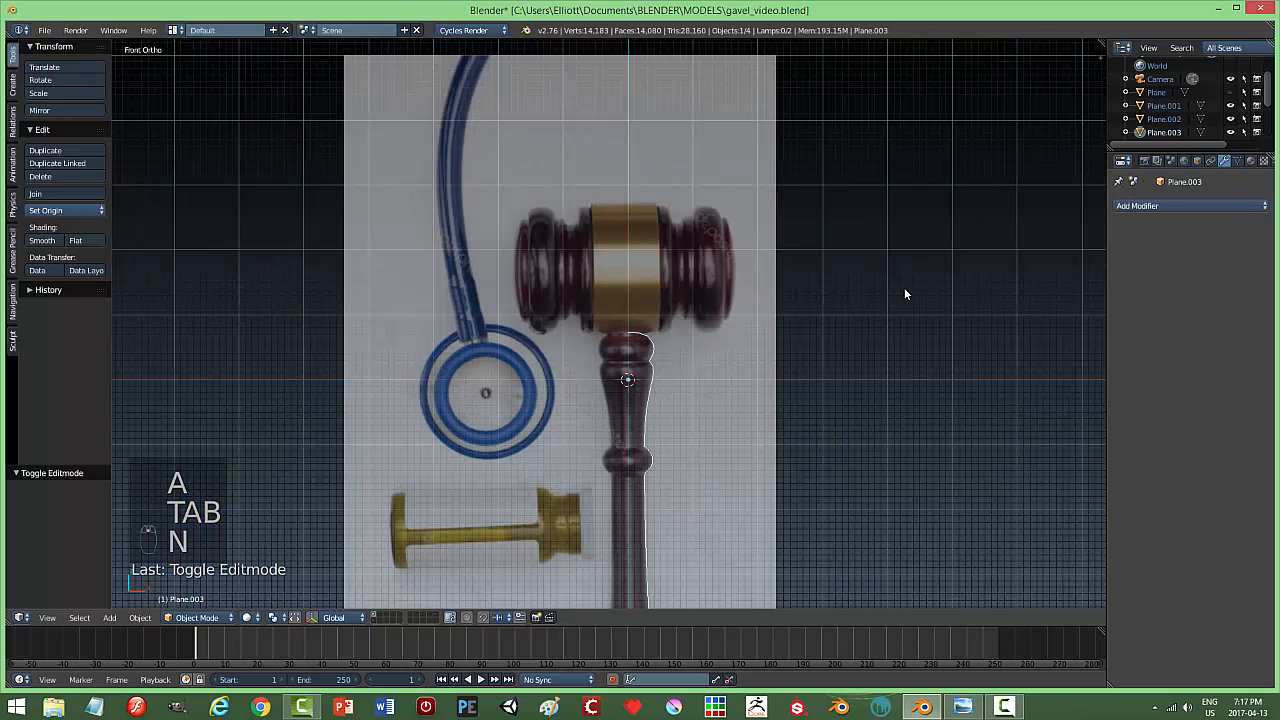
left_click(1145, 206)
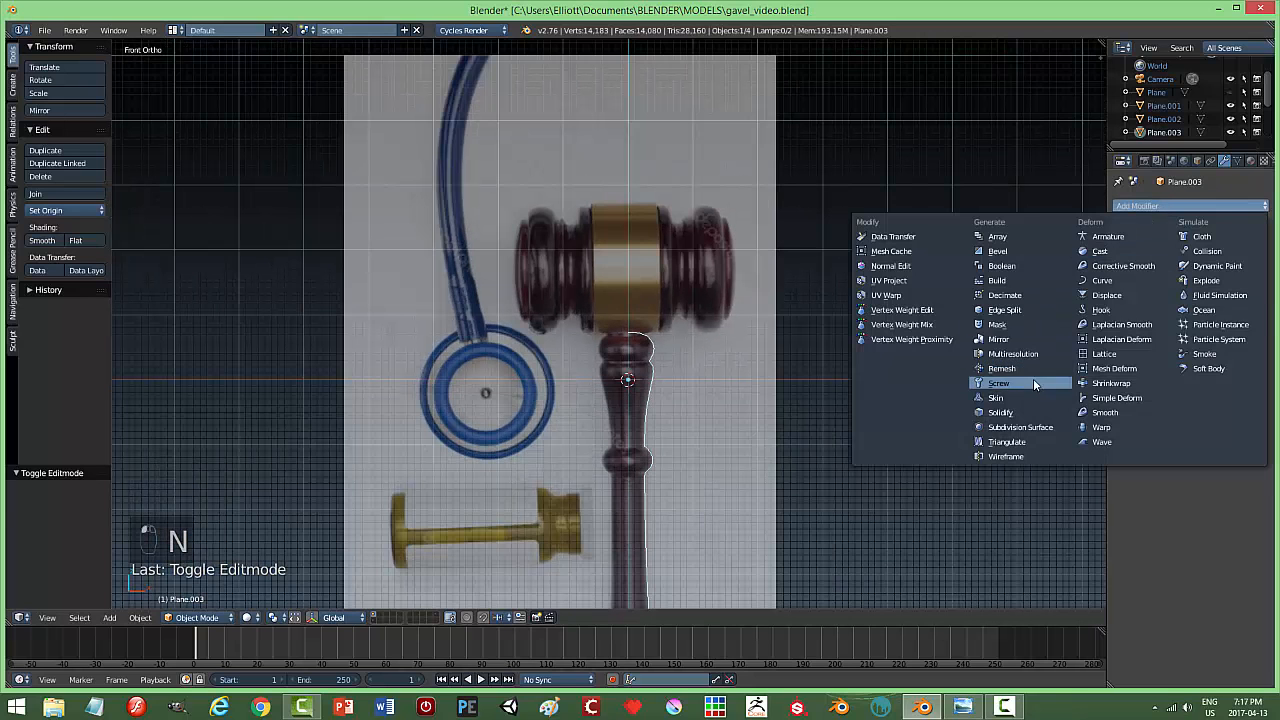
left_click(1000, 383)
left_click(1165, 268)
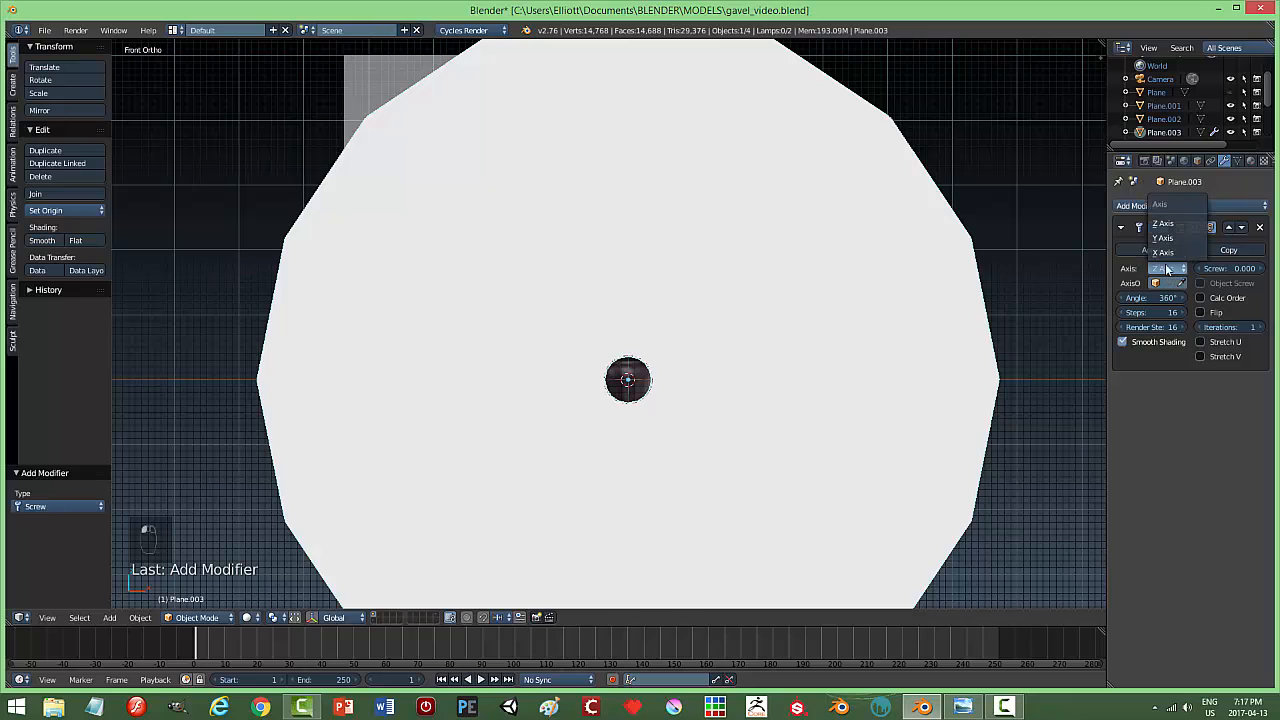
left_click(1165, 235)
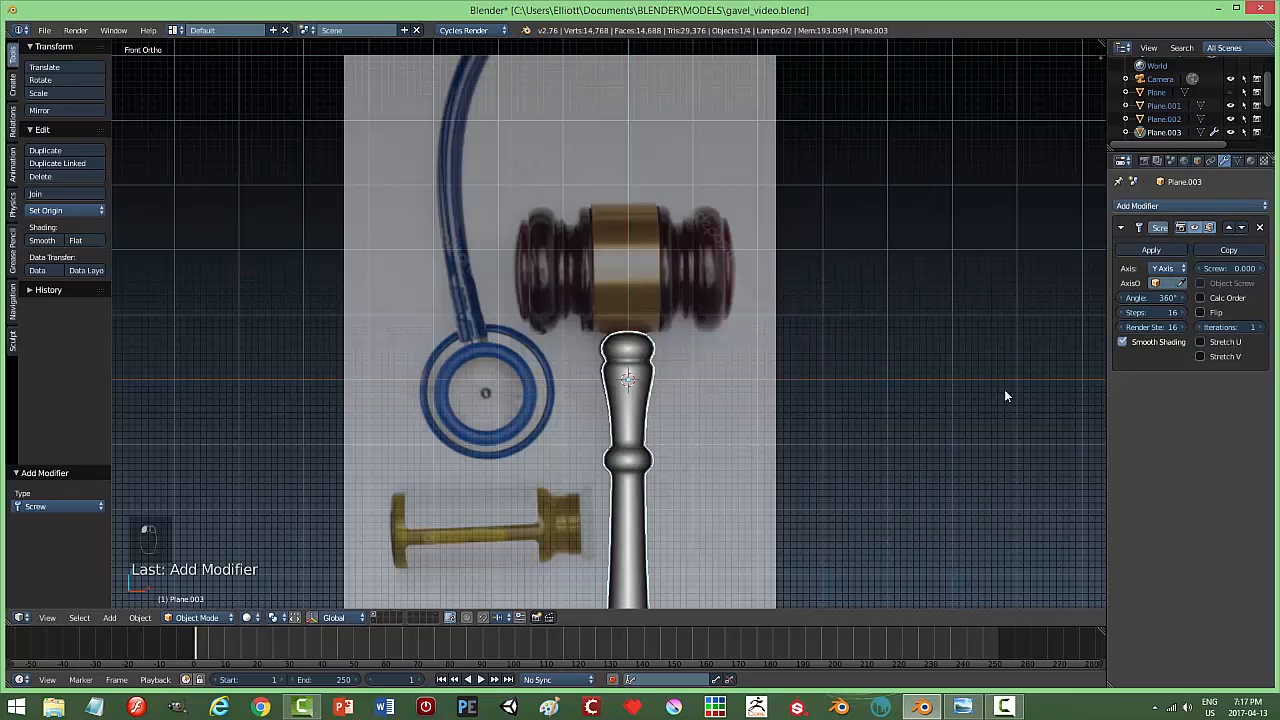
Add a Subdivision Surface modifier with 2 view subdivisions and move it above the Screw modifier.
left_click(1177, 209)
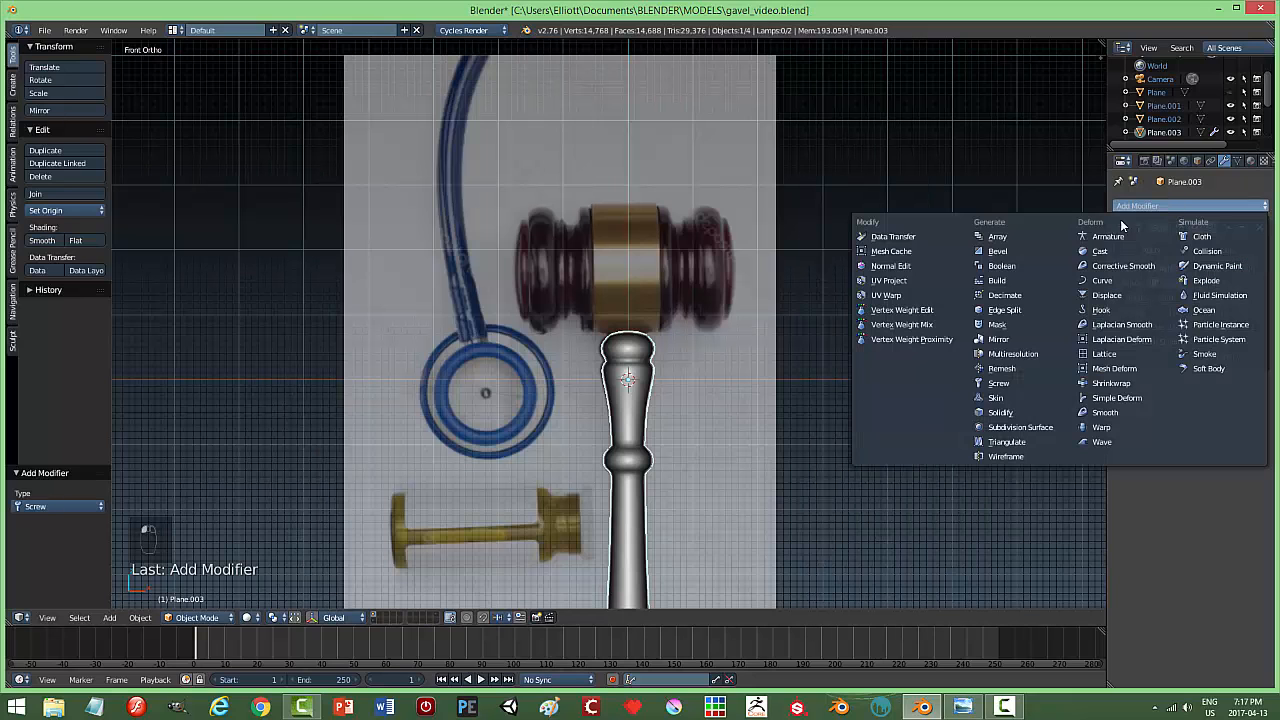
left_click(1044, 420)
left_click(1184, 457)
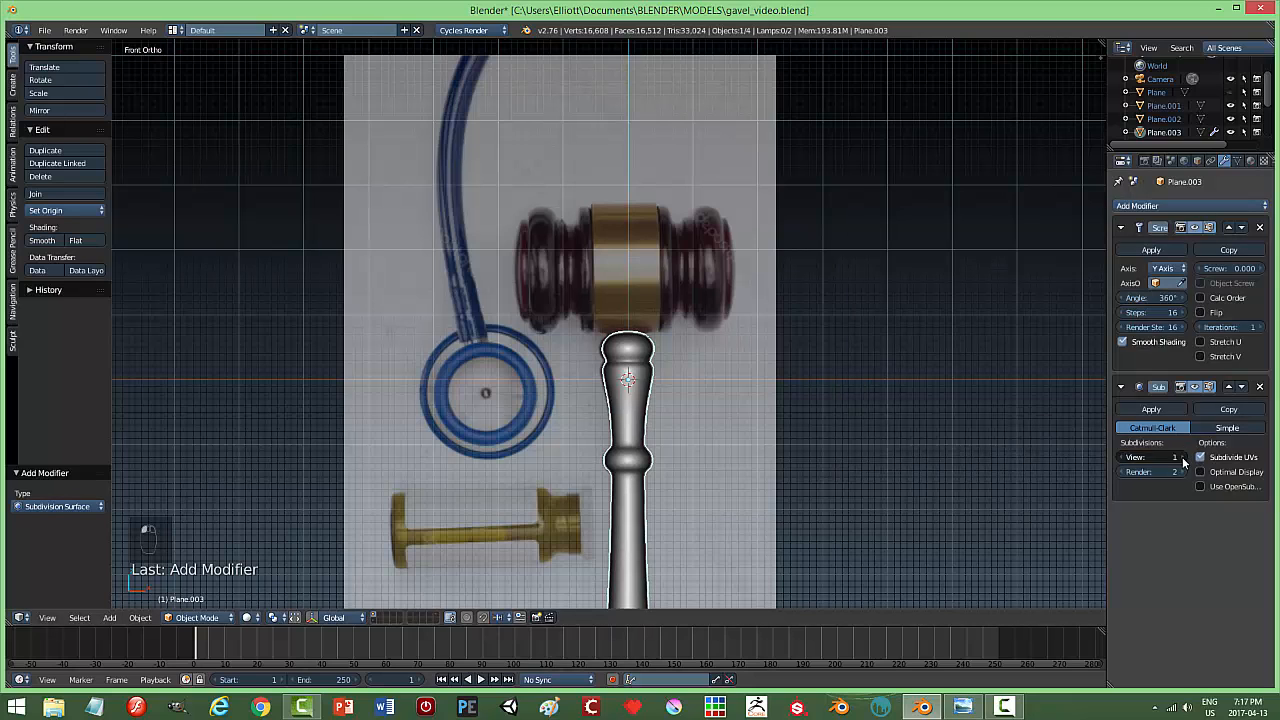
left_click(1229, 386)
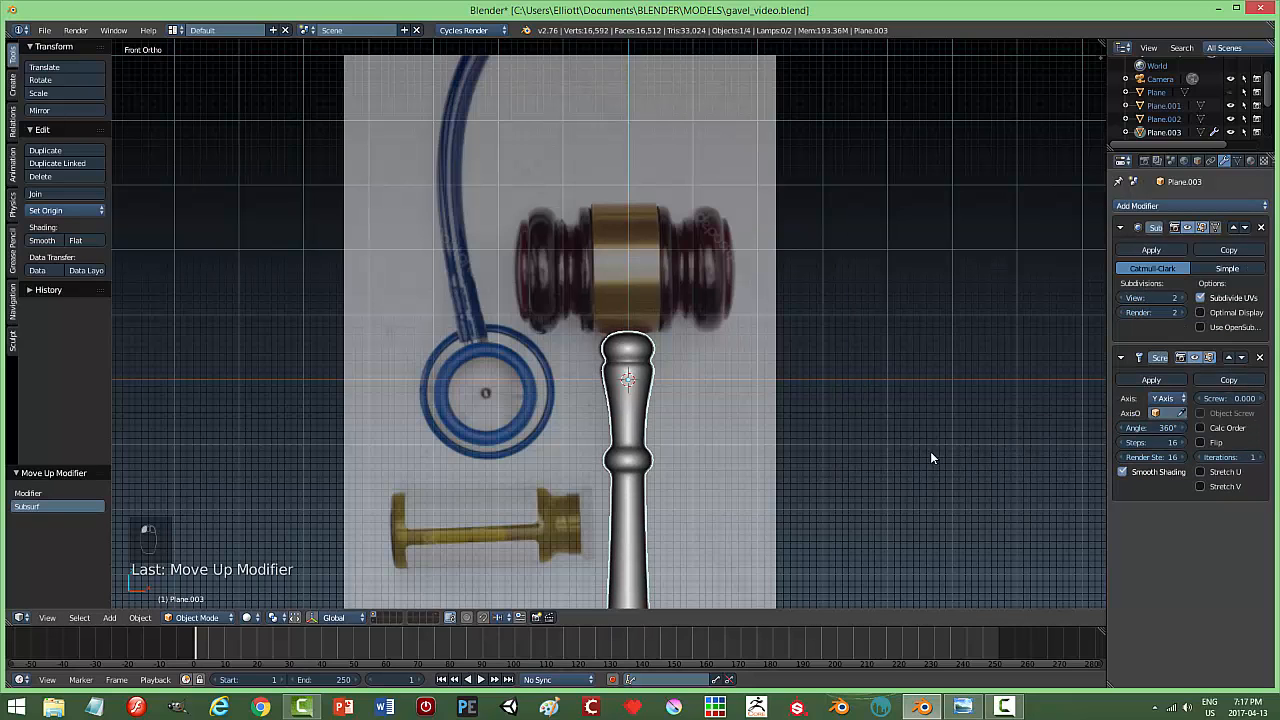
Turn off the Screw modifier's viewport display for the handle.
middle_click_drag(890, 437, 820, 480)
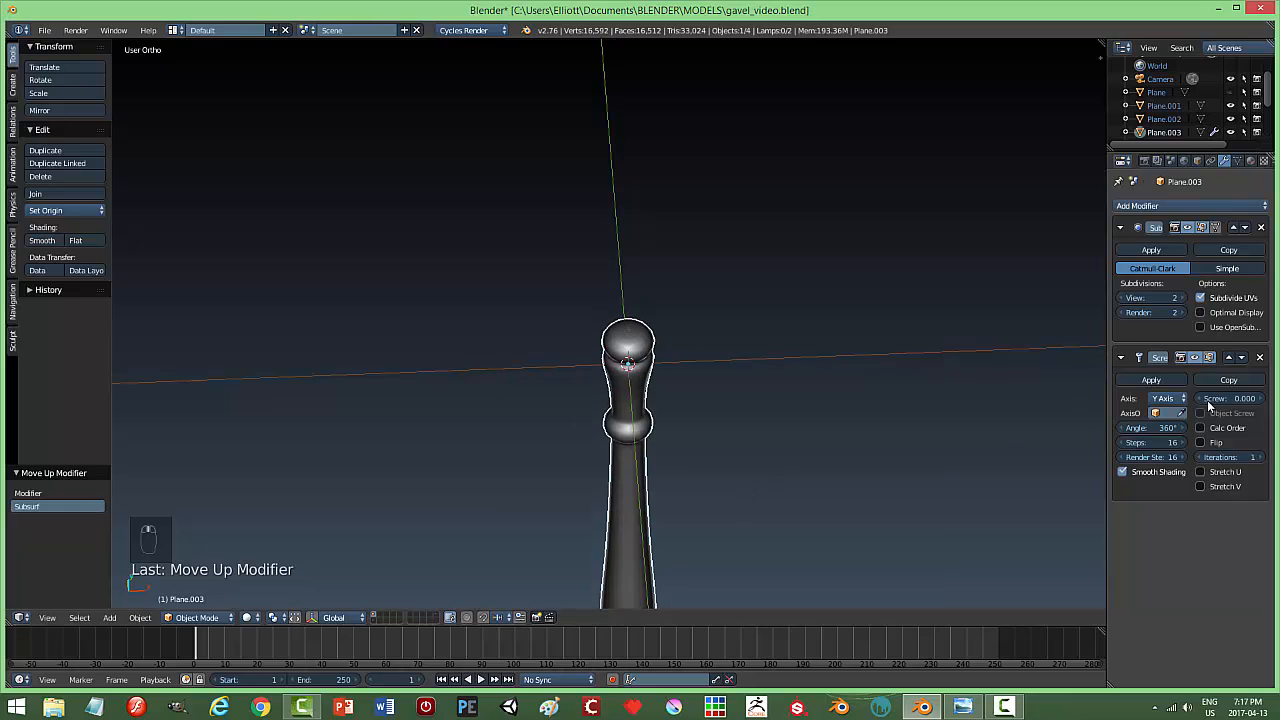
left_click(1194, 358)
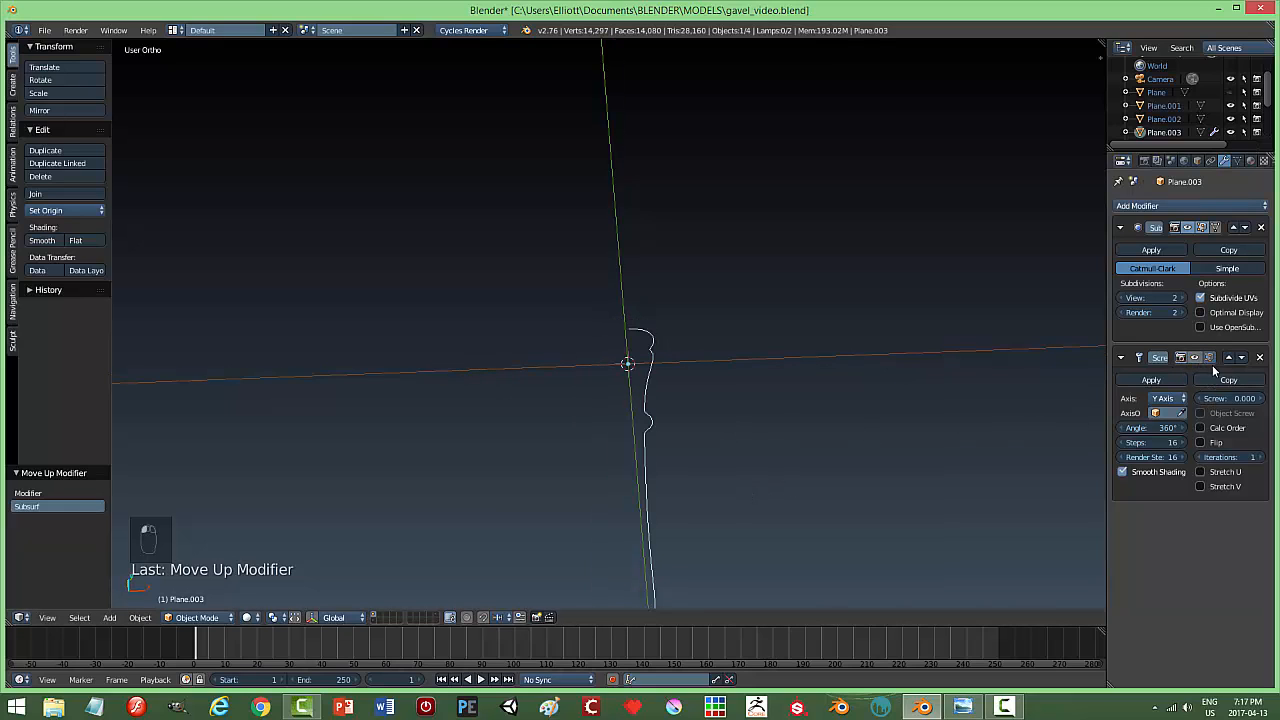
Turn the Screw modifier's viewport display back on and turn off the Subdivision Surface modifier's viewport display for the handle.
left_click(1196, 359)
left_click(1191, 228)
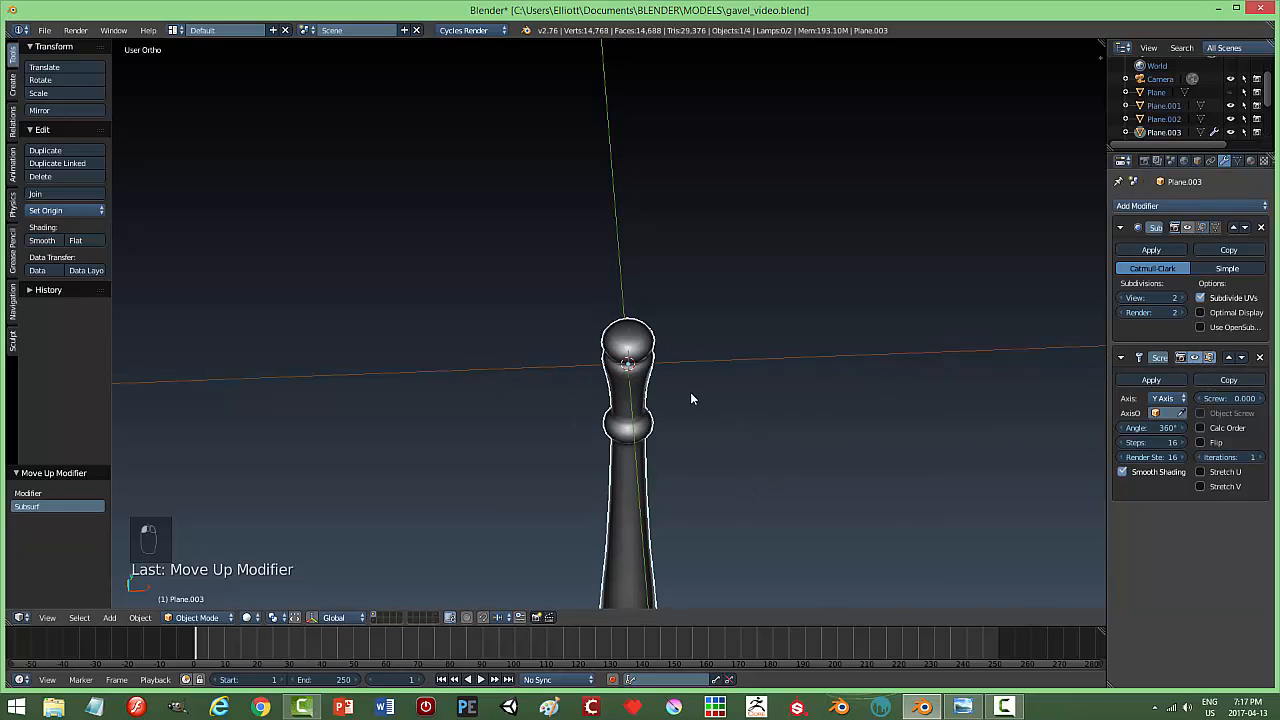
mouse_move(691, 395)
middle_mouse_down()
mouse_move(700, 435)
mouse_move(766, 388)
mouse_move(727, 543)
mouse_move(714, 454)
mouse_move(706, 477)
mouse_move(731, 524)
mouse_move(720, 349)
mouse_move(683, 371)
mouse_move(678, 298)
mouse_move(667, 373)
mouse_move(665, 342)
mouse_move(672, 401)
middle_mouse_up()
scroll(731, 524, "up", 4)
scroll(700, 380, "down", 5)
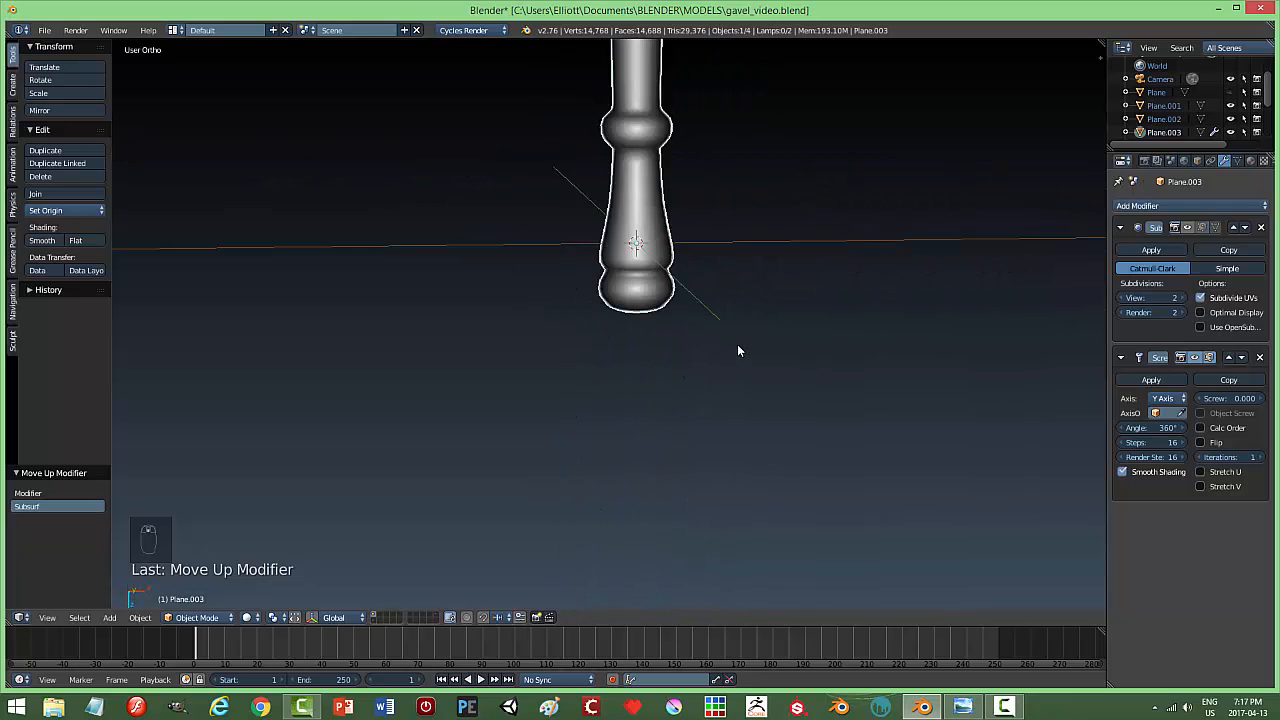
middle_click_drag(1061, 391, 861, 413)
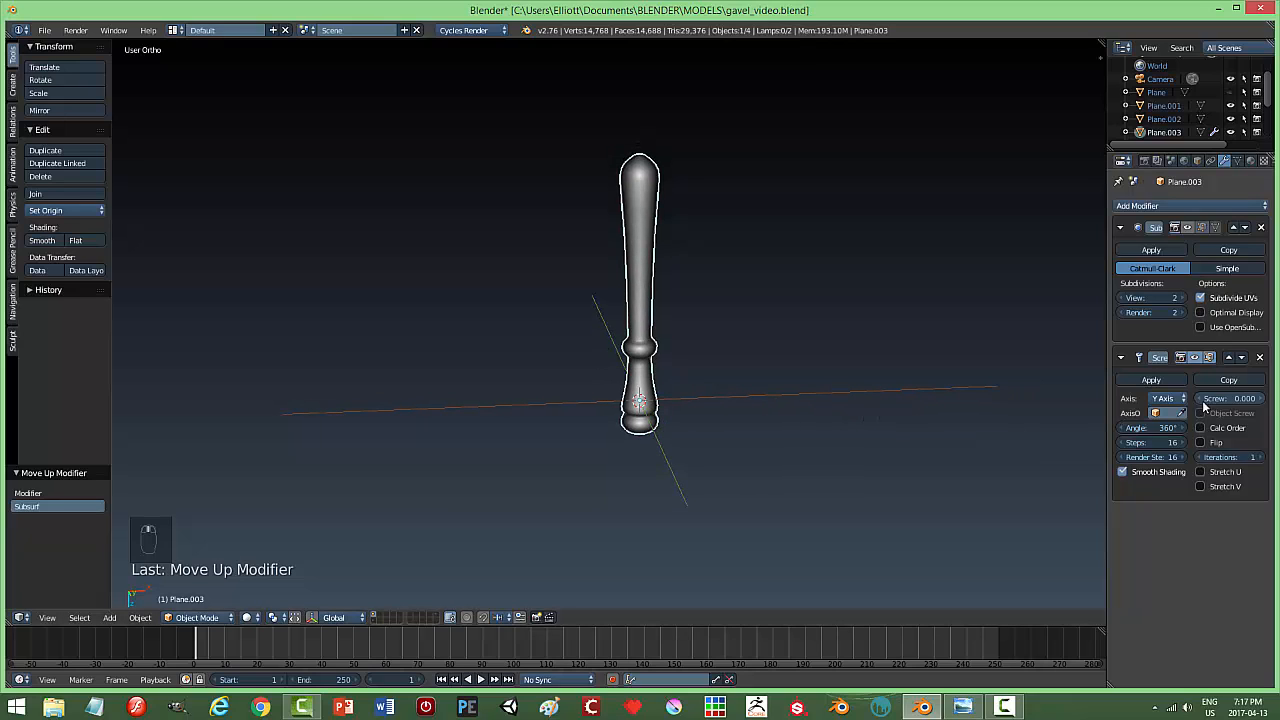
Apply the Screw modifier to the handle and unhide all hidden objects, viewing the gavel from the front.
left_click(1151, 380)
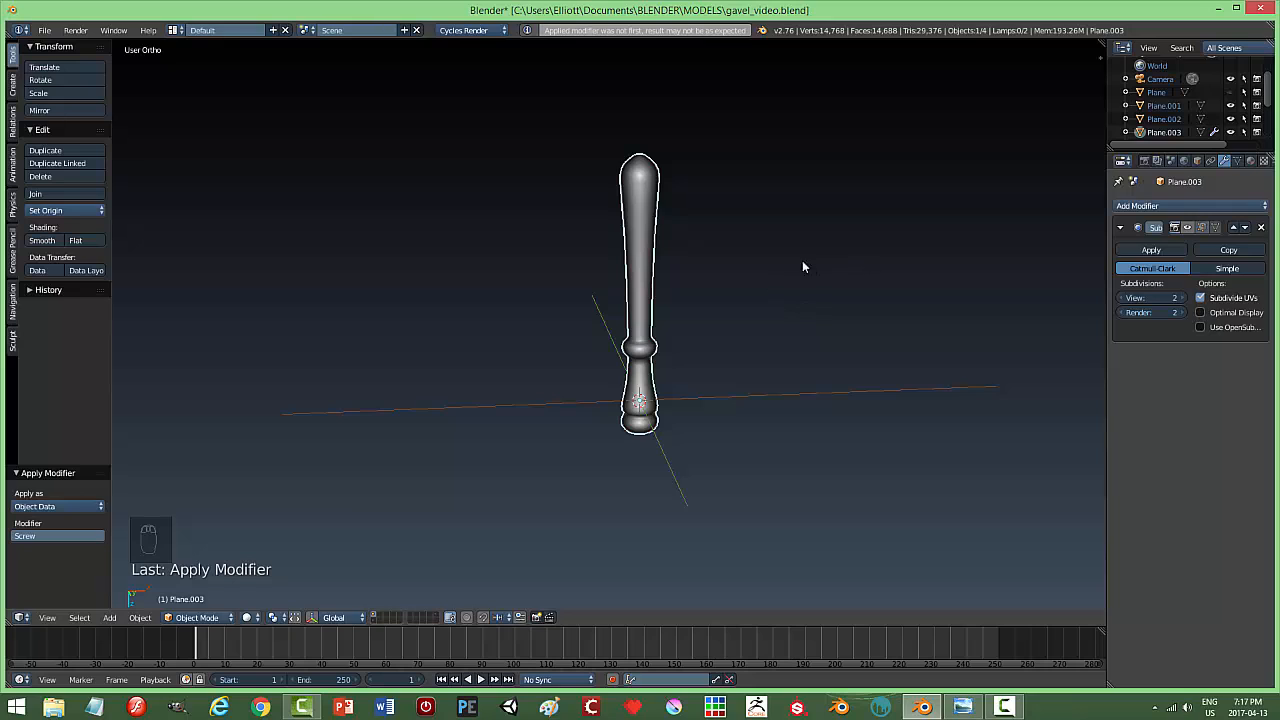
key("alt+h")
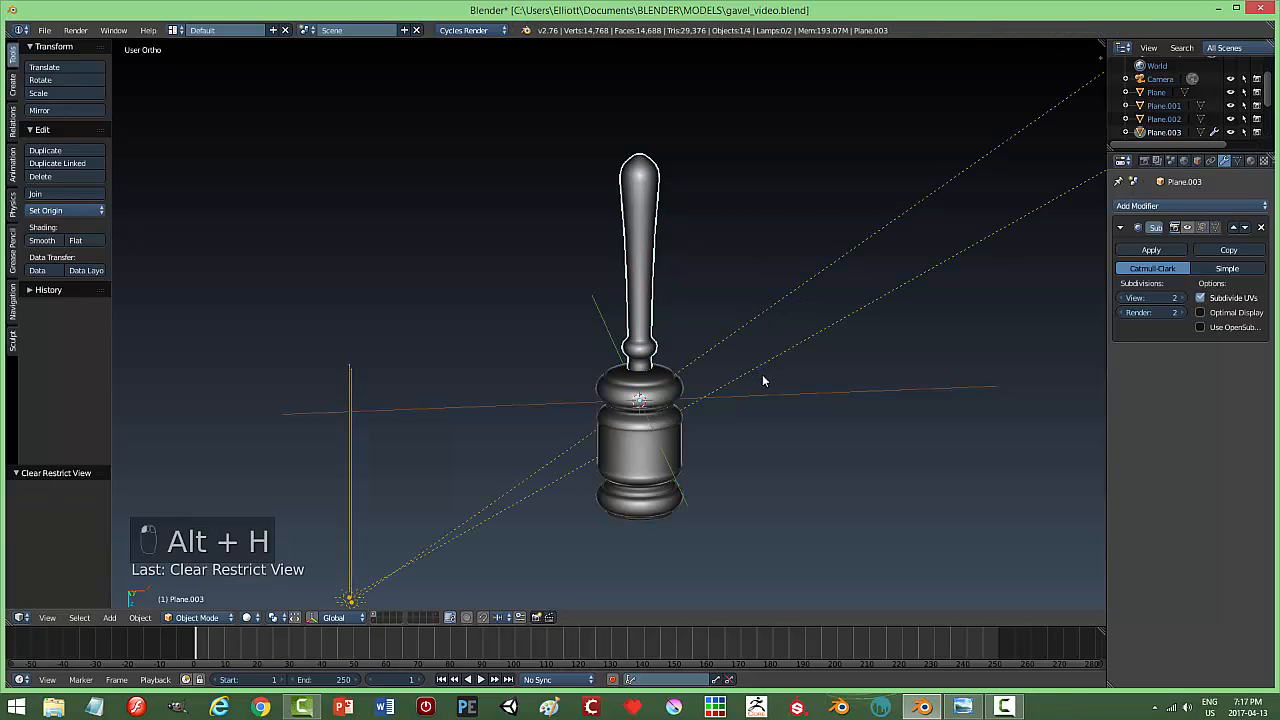
scroll(735, 374, "down", 4)
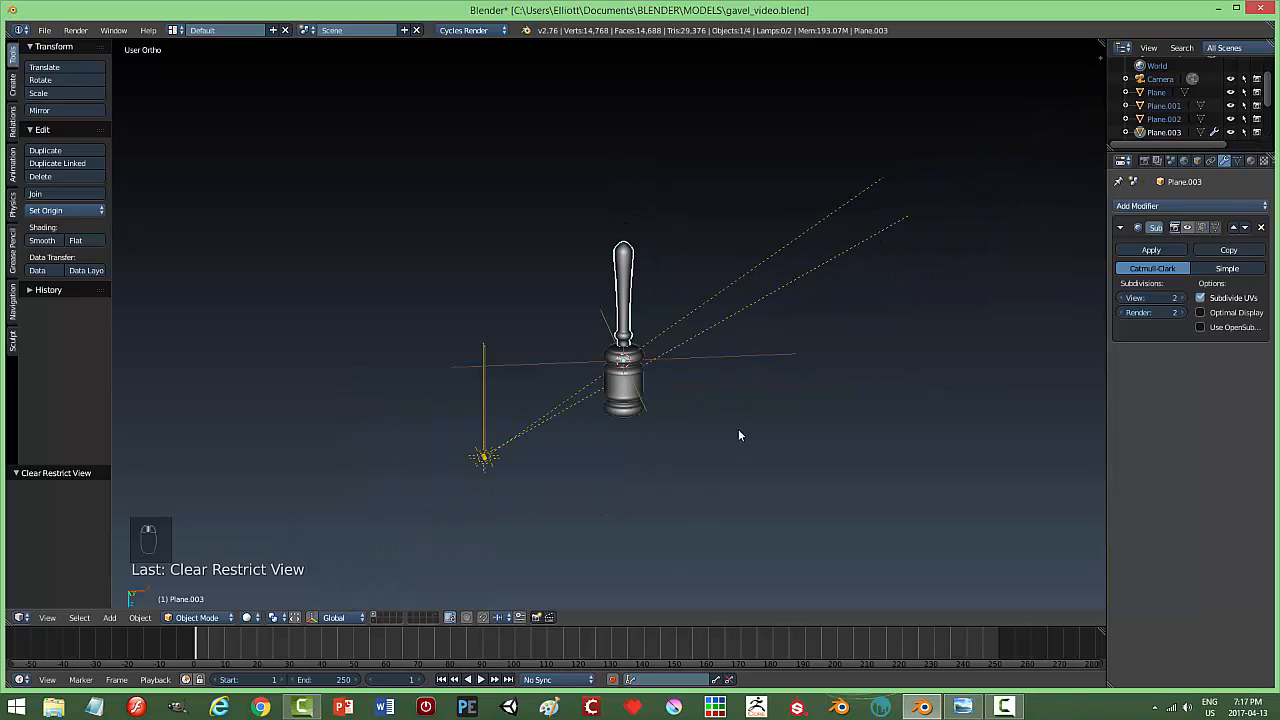
middle_click_drag(738, 430, 727, 345)
key("KP_1")
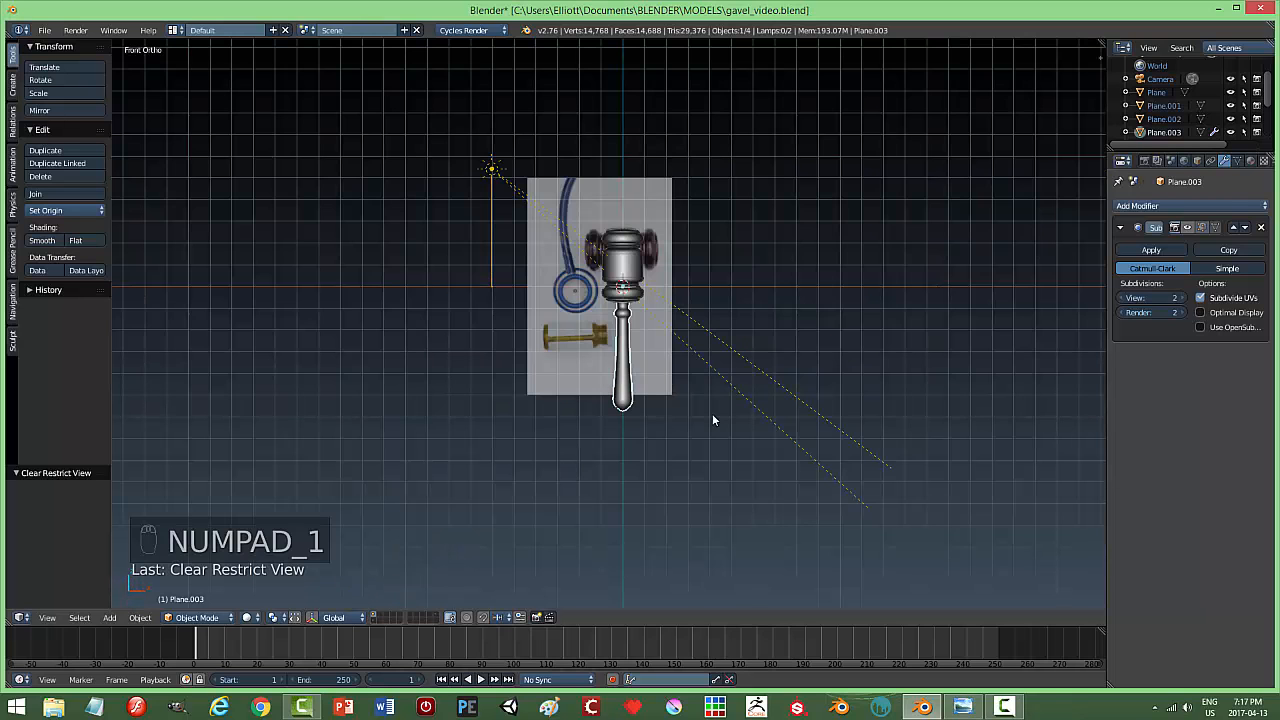
scroll(728, 410, "up", 2)
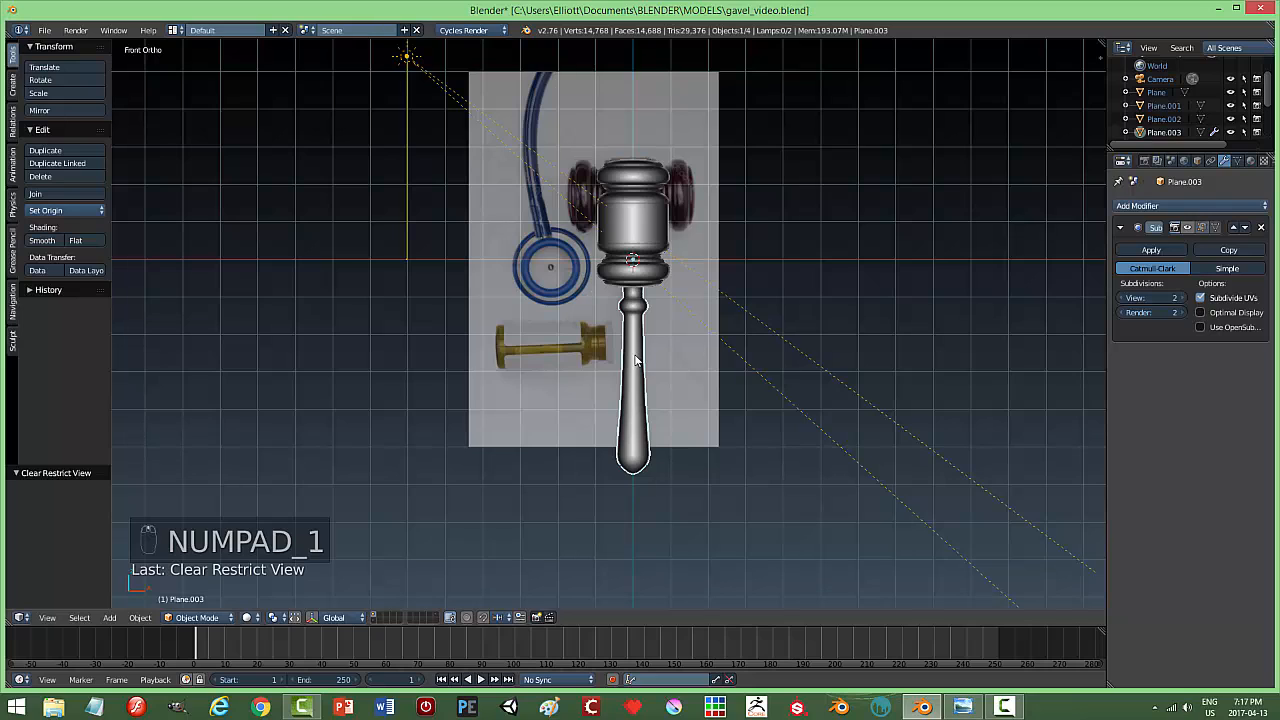
Move both sun lamps to layer 10.
right_click(407, 54)
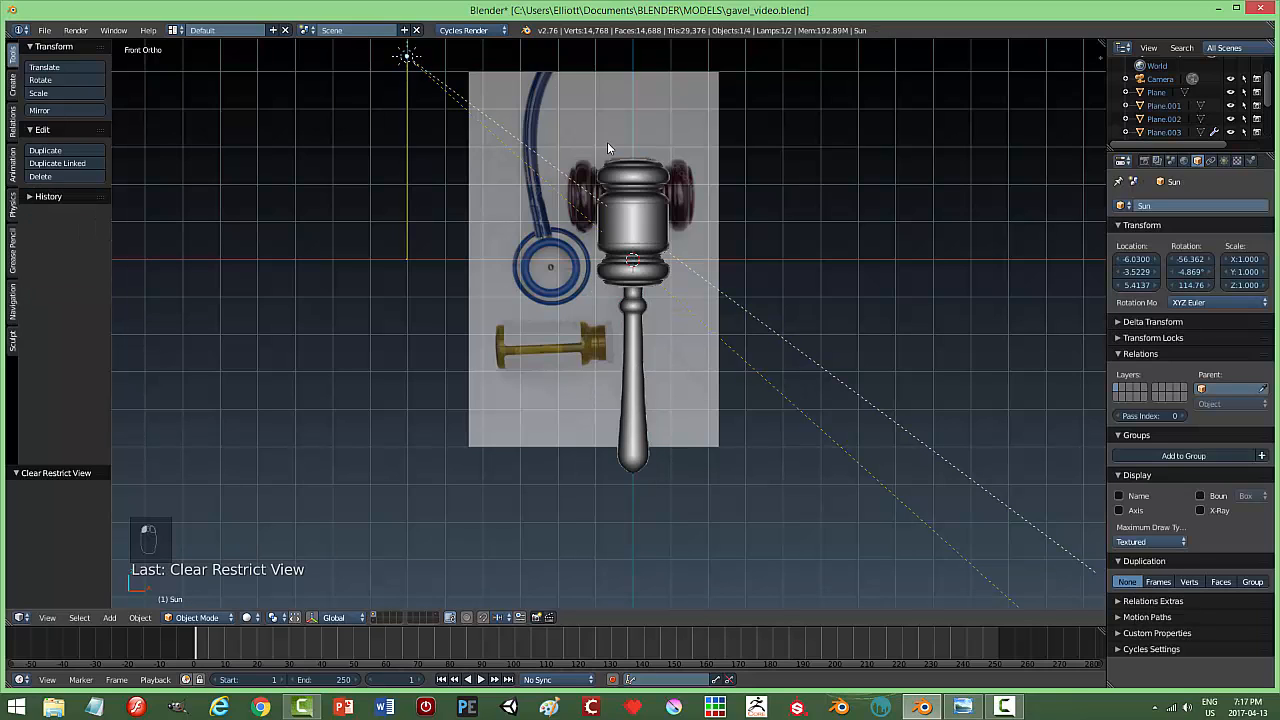
key("m")
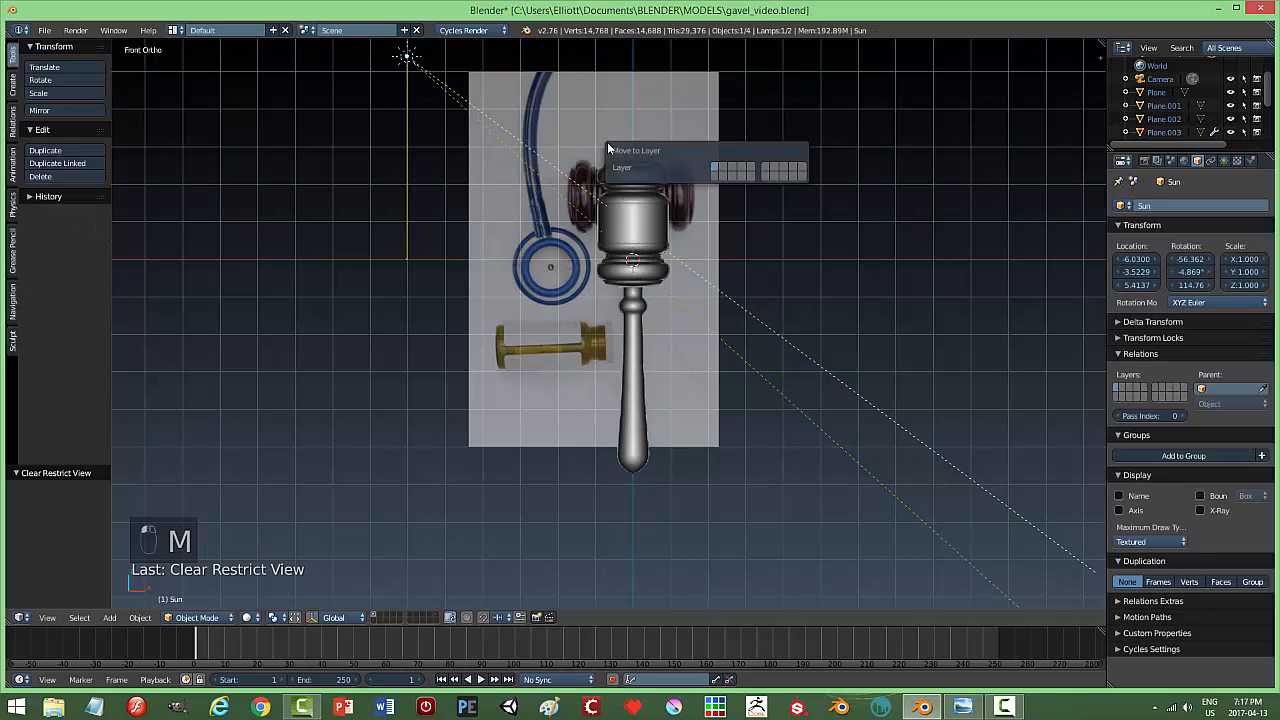
left_click(804, 172)
right_click(407, 54)
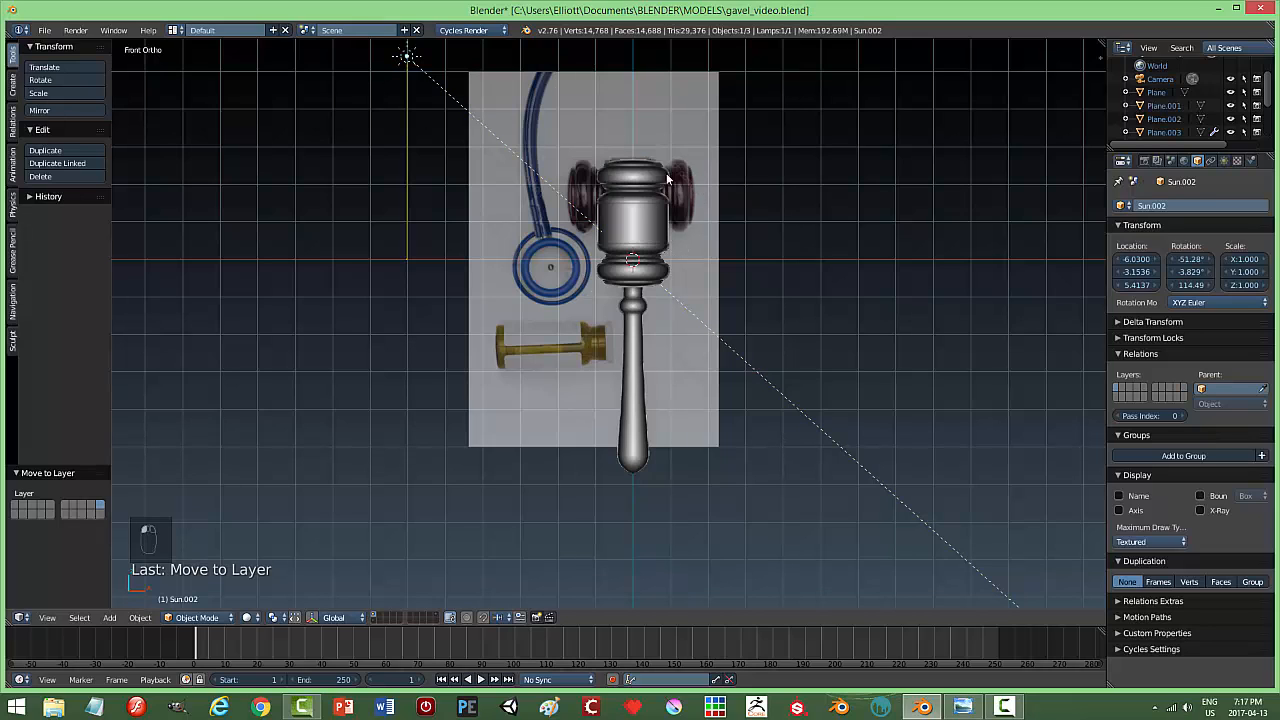
key("m")
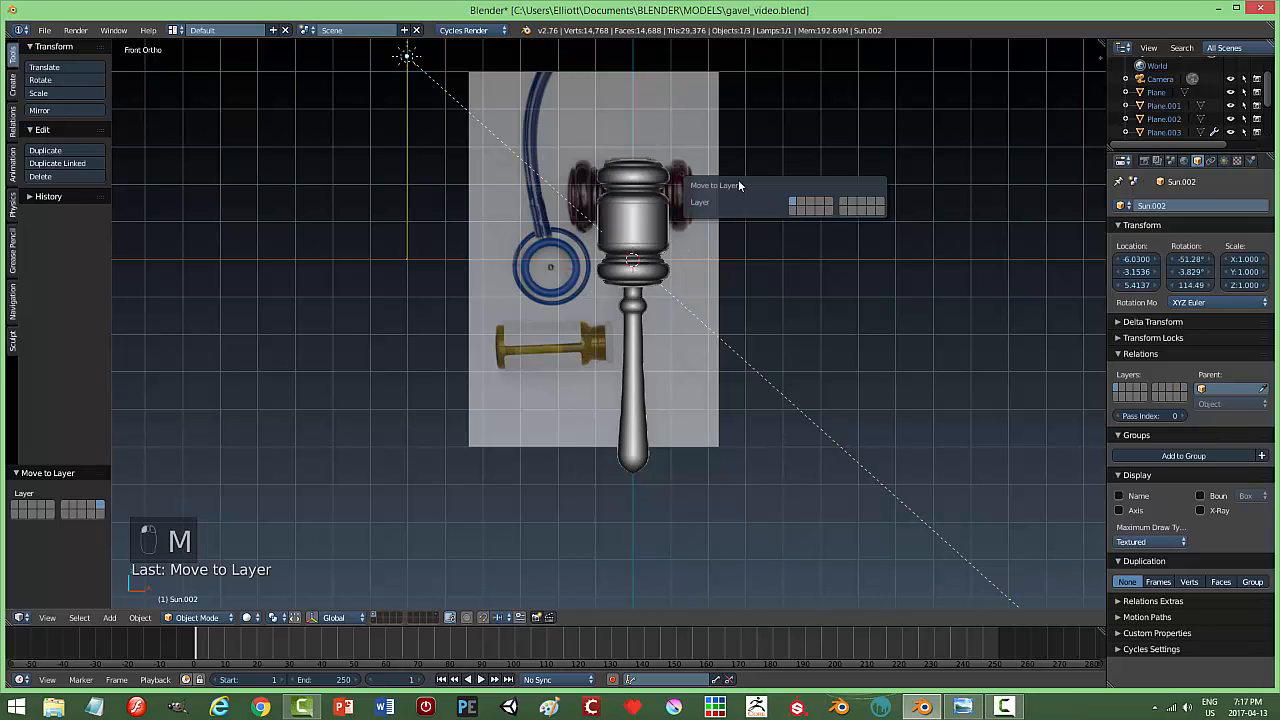
left_click(880, 206)
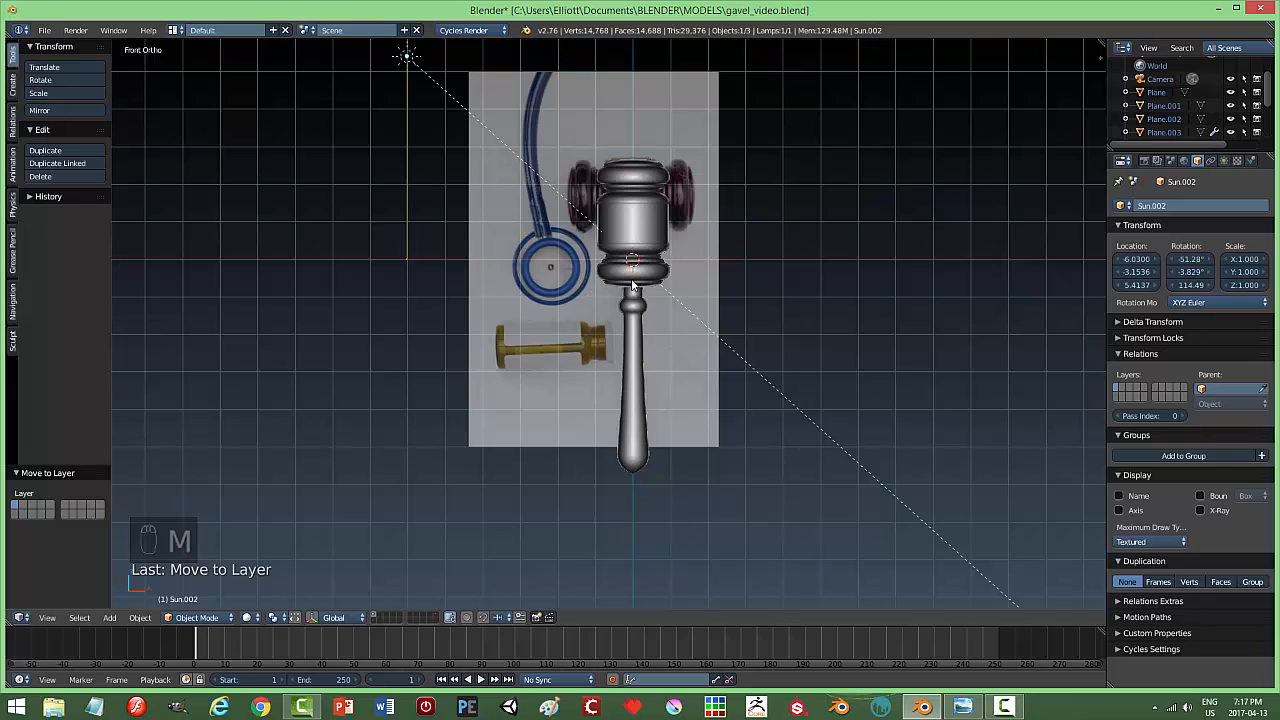
key("m")
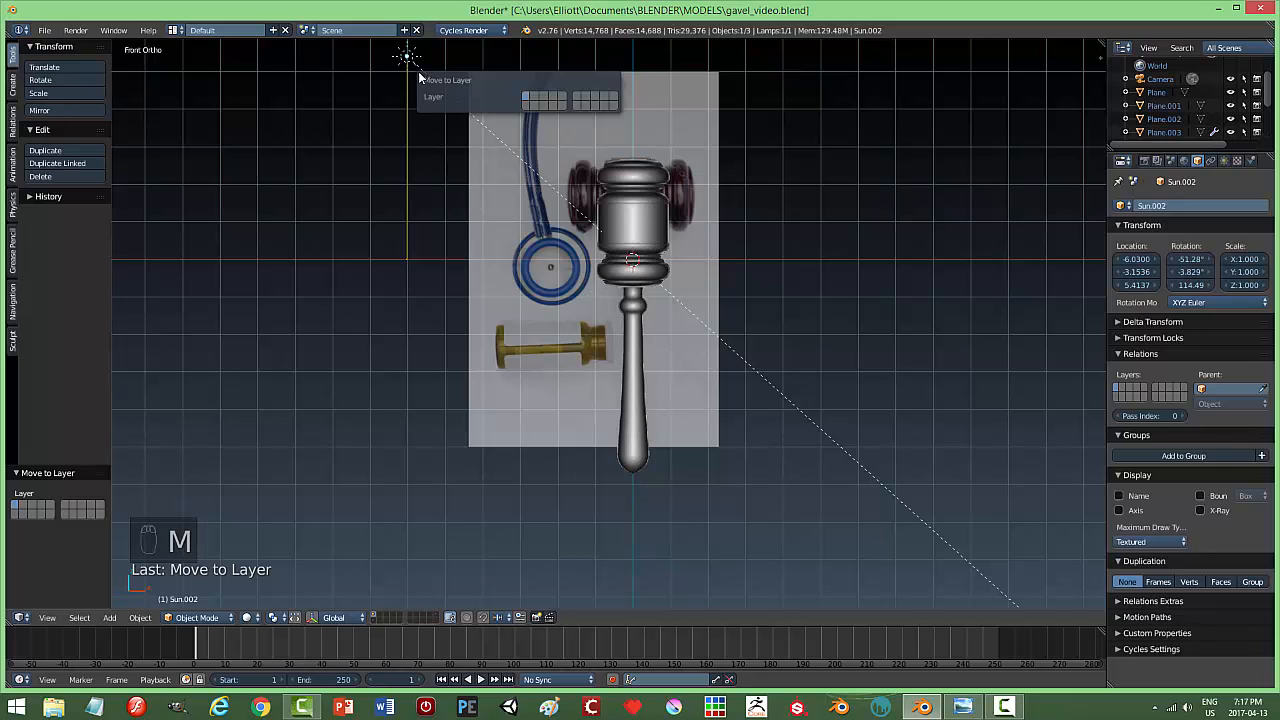
left_click(614, 95)
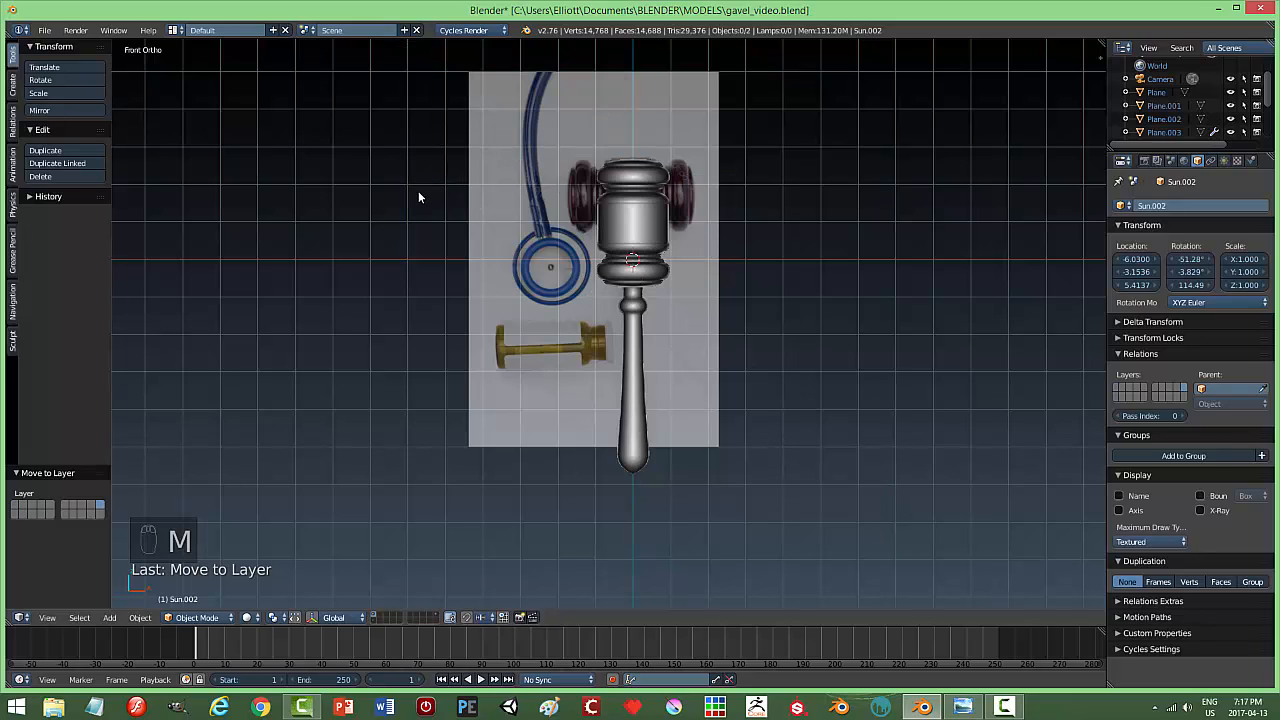
Select the gavel handle and apply its Subdivision Surface modifier.
right_click(620, 210)
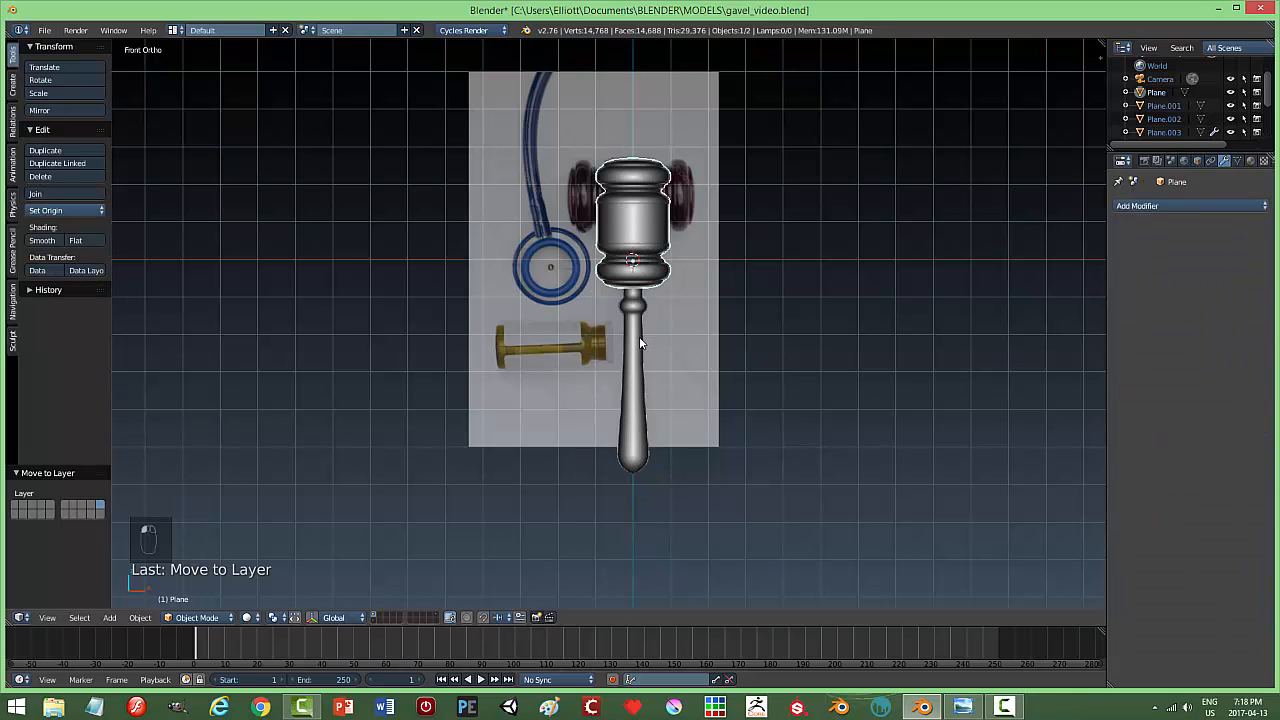
right_click(641, 343)
right_click(640, 218)
right_click(632, 314)
left_click(1150, 262)
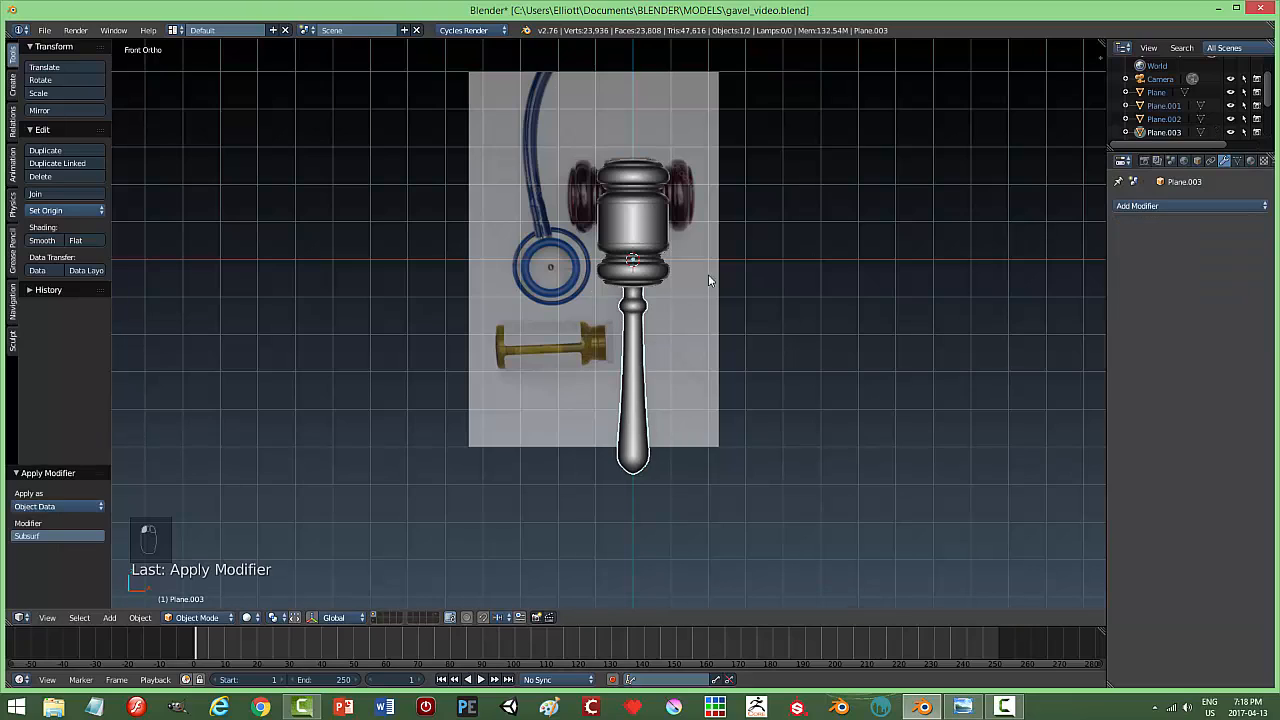
Show the transform manipulator and rotate the handle -90 degrees around the global Y axis.
left_click(312, 617)
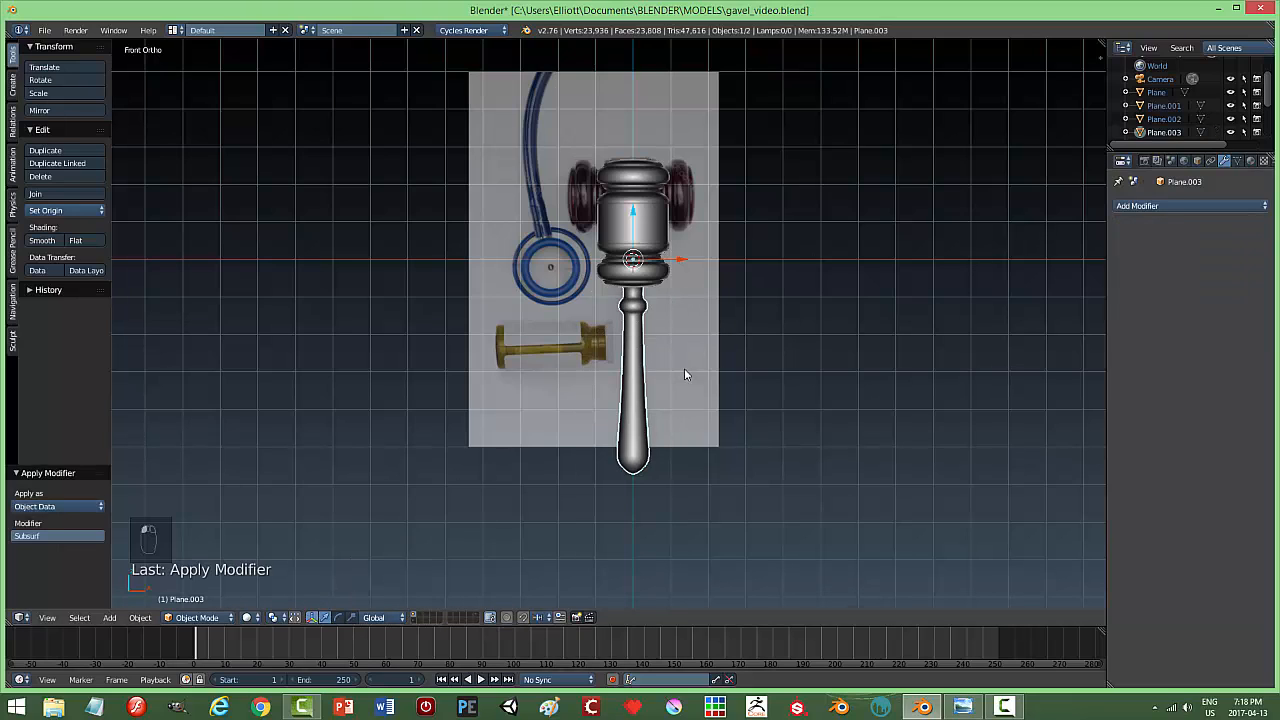
key("r")
key("y")
key("9")
key("0")
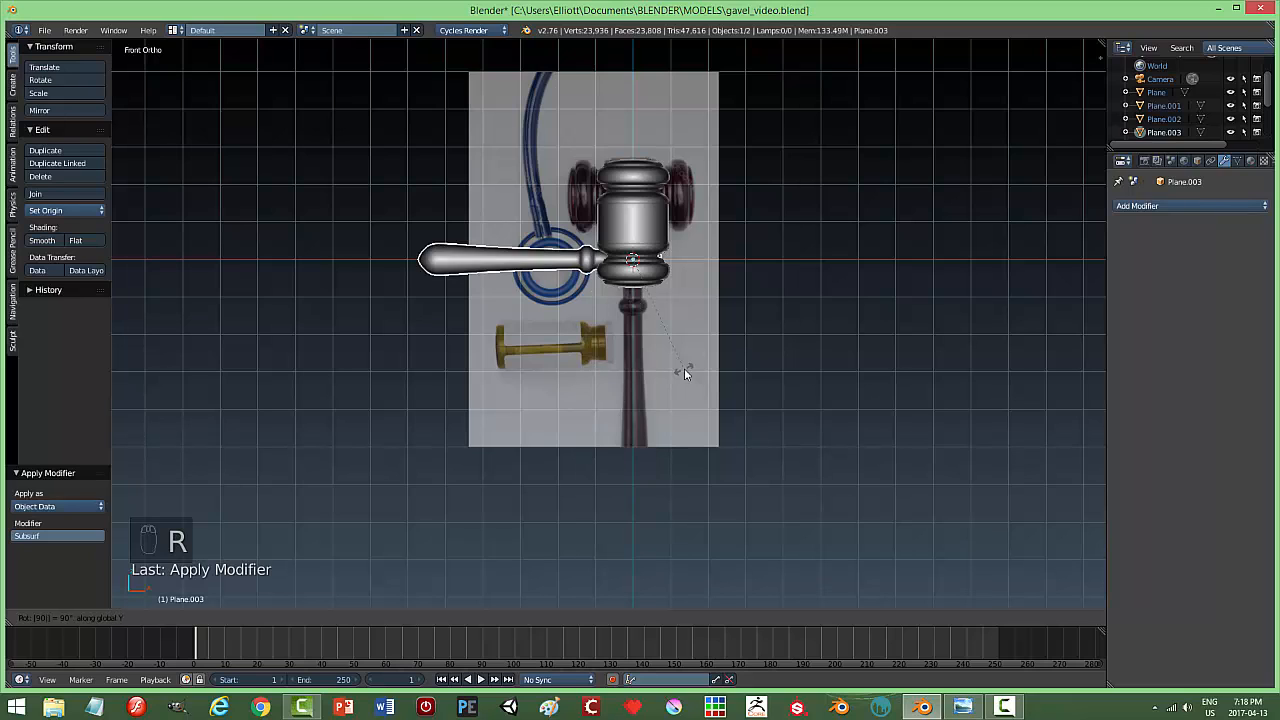
key("minus")
key("Return")
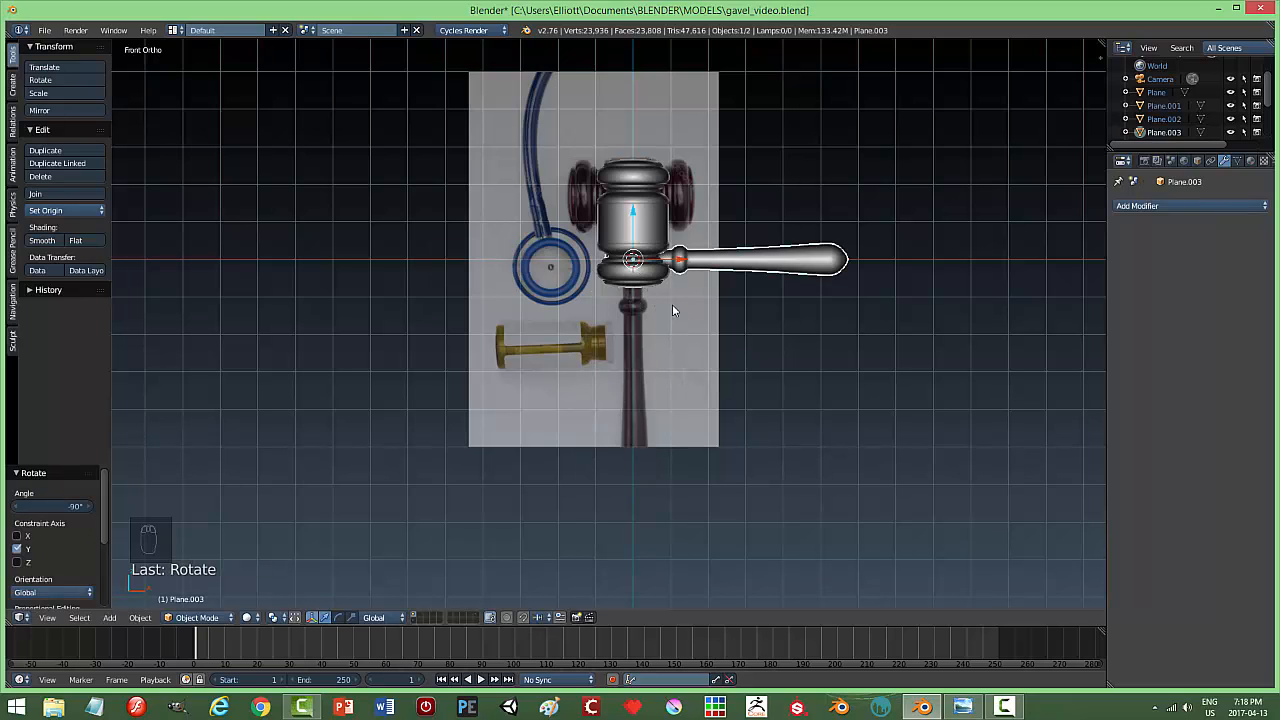
Move the handle along X and up about 0.94 in Z so its end meets the middle of the head's side.
left_click_drag(680, 262, 724, 262)
left_click_drag(684, 224, 680, 186)
scroll(740, 254, "up", 4)
scroll(740, 254, "up", 2)
scroll(777, 397, "up", 3, "shift")
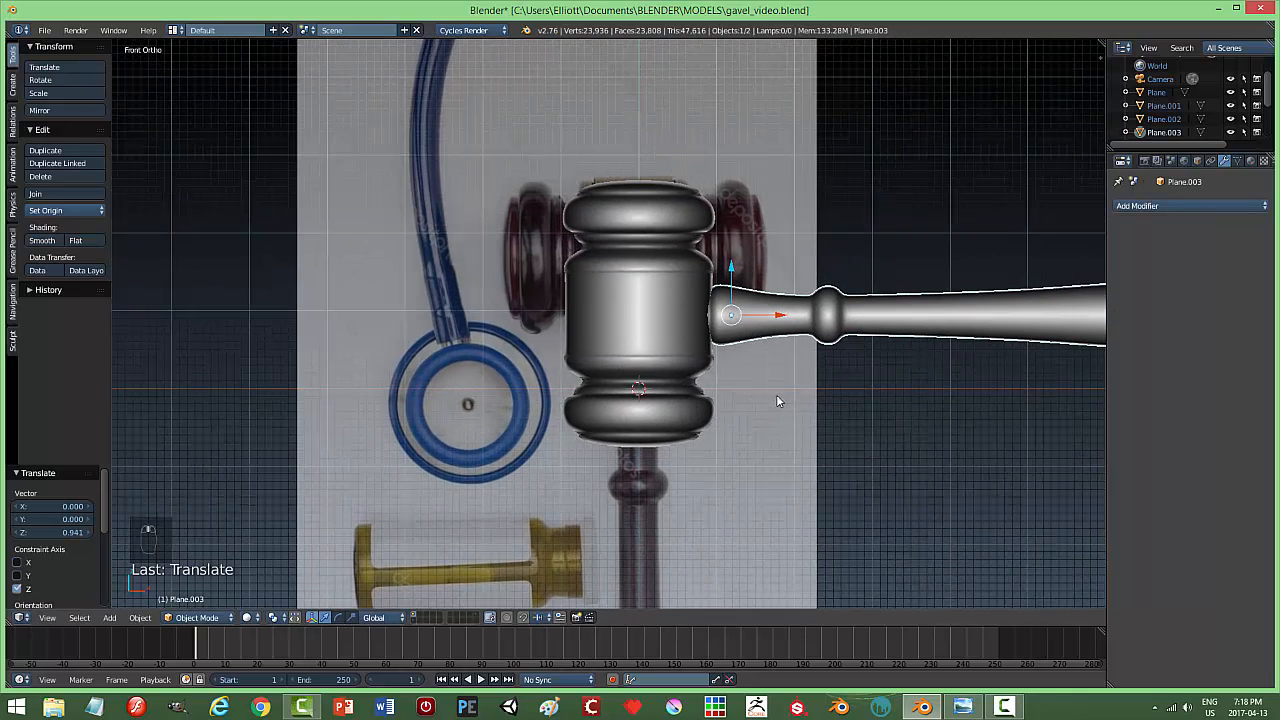
middle_click_drag(771, 389, 808, 314, "shift")
left_click_drag(808, 314, 812, 320)
Deselect everything and save the file over the existing gavel_video.blend.
key("a")
mouse_move(829, 422)
middle_mouse_down()
mouse_move(700, 469)
mouse_move(694, 517)
mouse_move(822, 398)
mouse_move(824, 422)
middle_mouse_up()
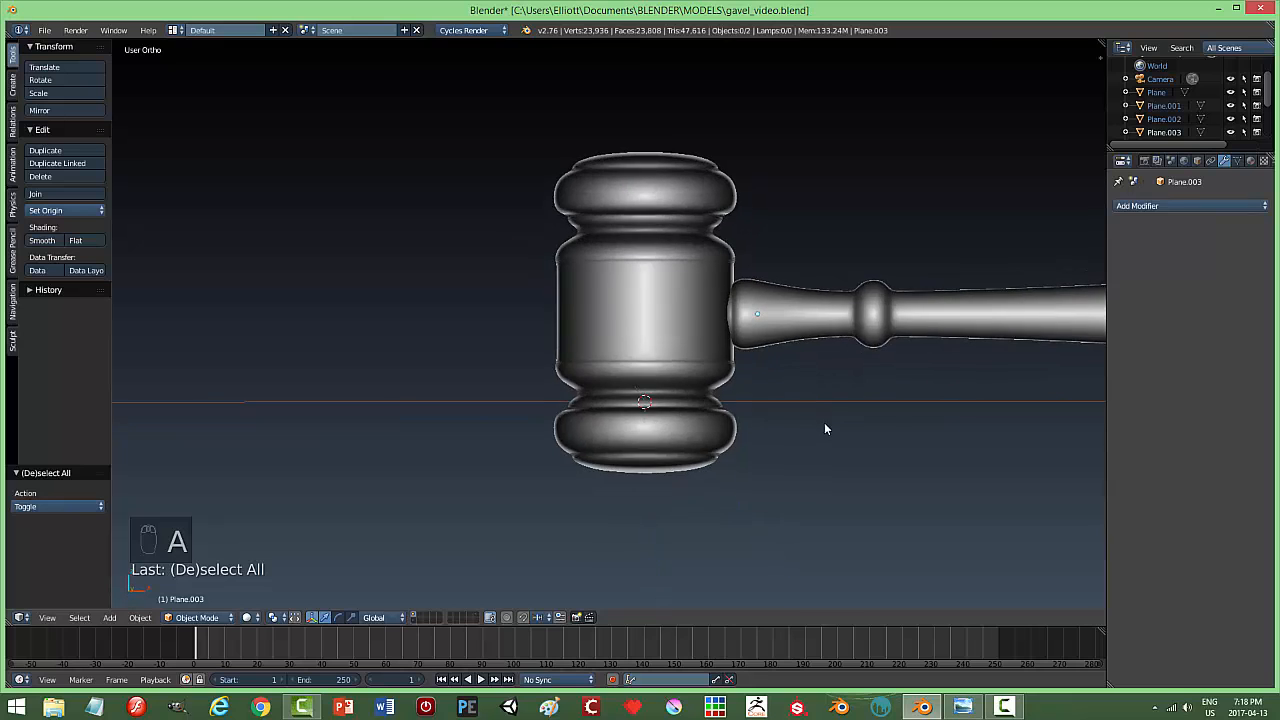
key("ctrl+s")
left_click(829, 427)
scroll(700, 393, "down", 4)
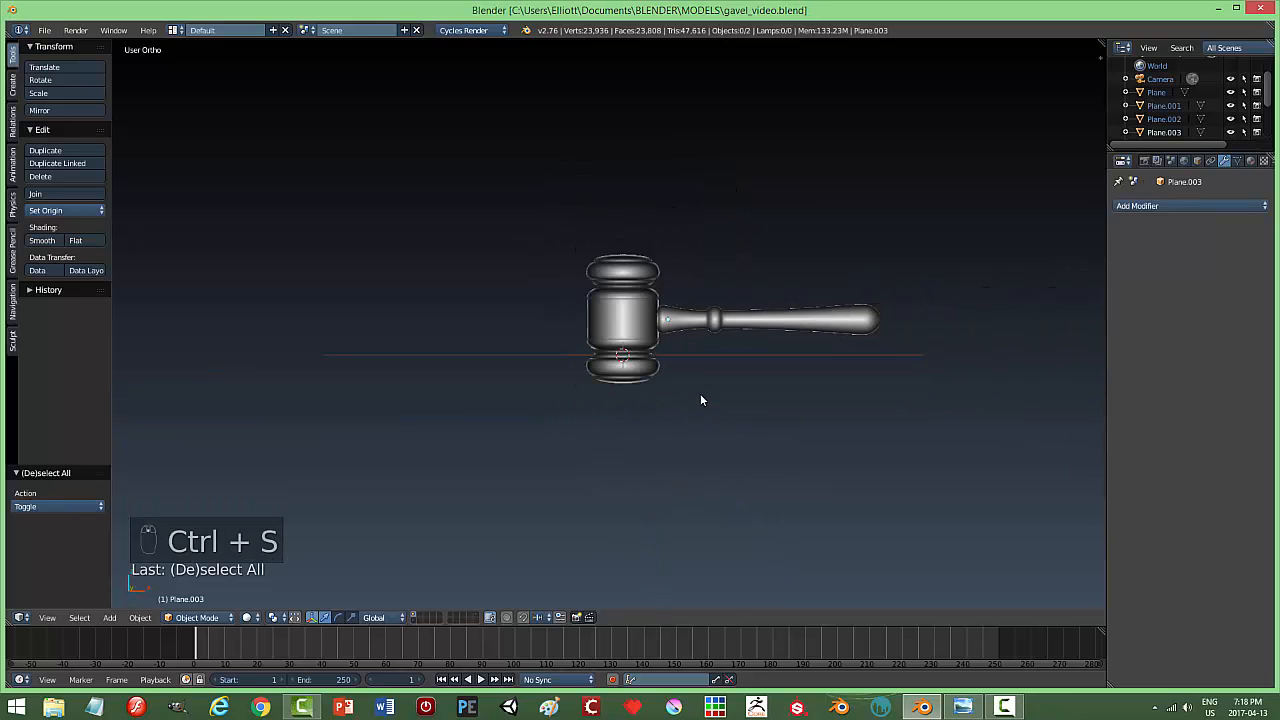
middle_click_drag(700, 393, 851, 371)
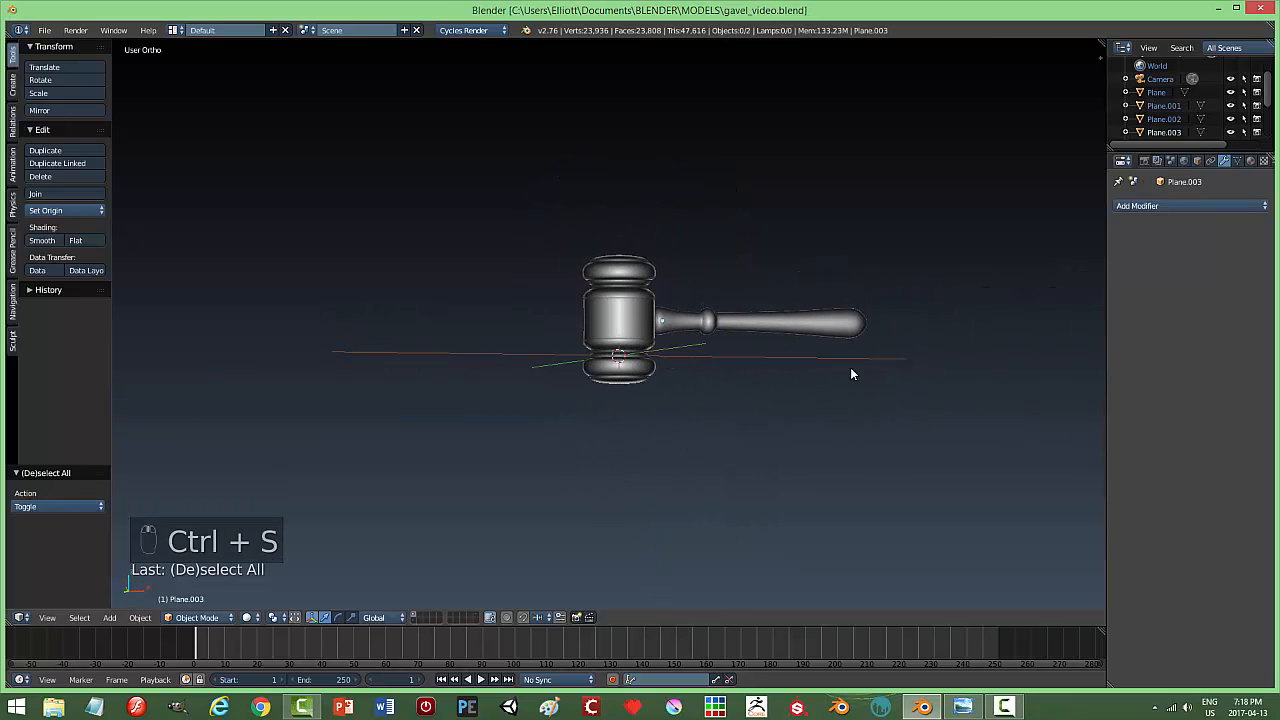
Select the gavel's handle and head together and hide them.
left_click(741, 323)
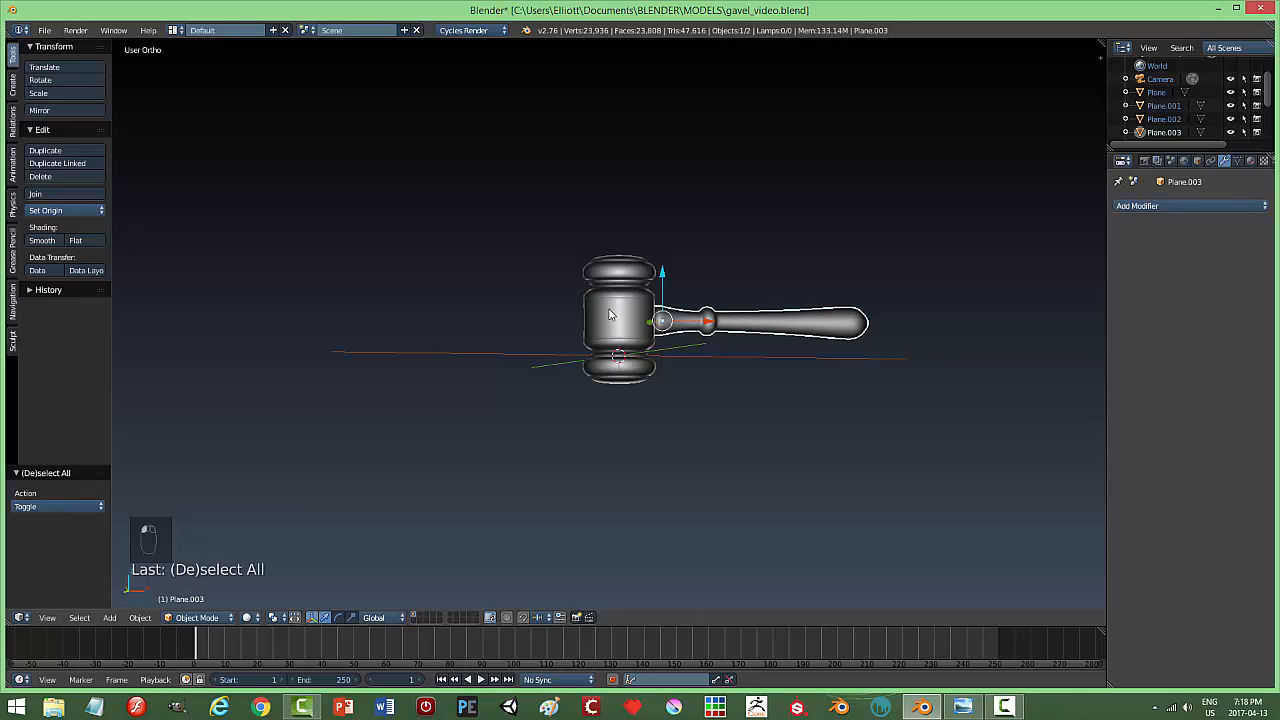
middle_click_drag(772, 375, 692, 409)
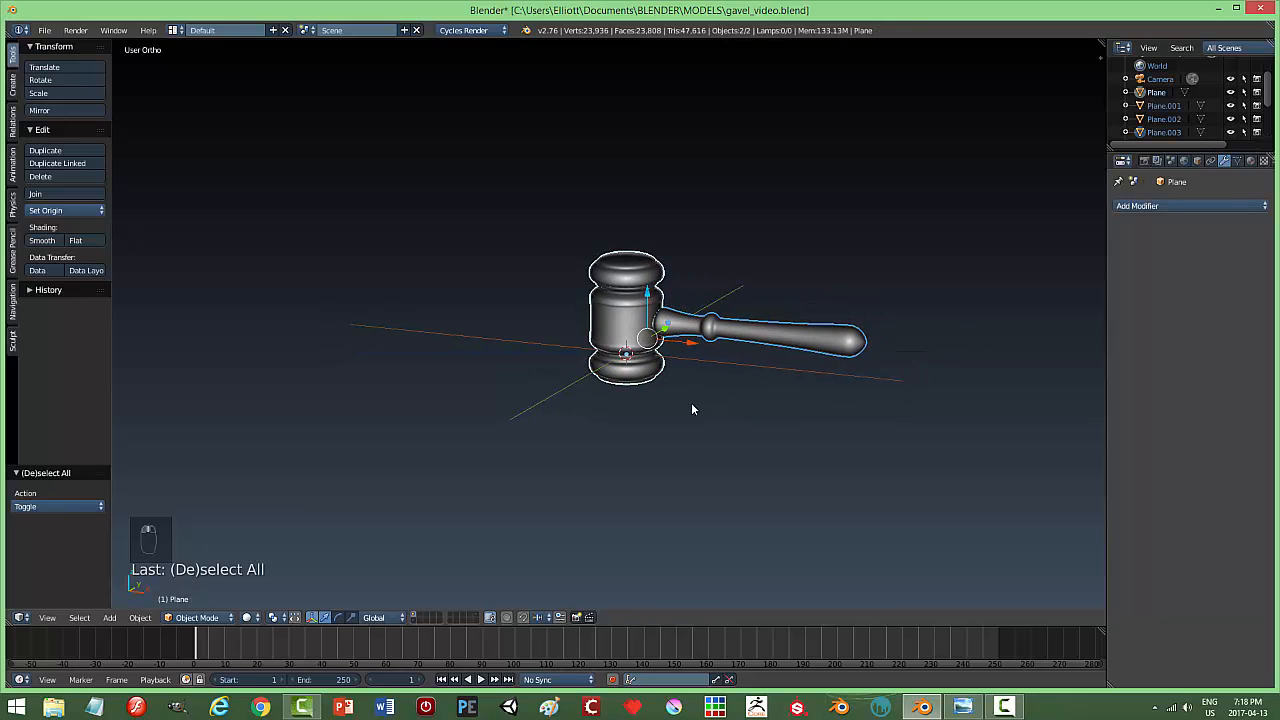
key("h")
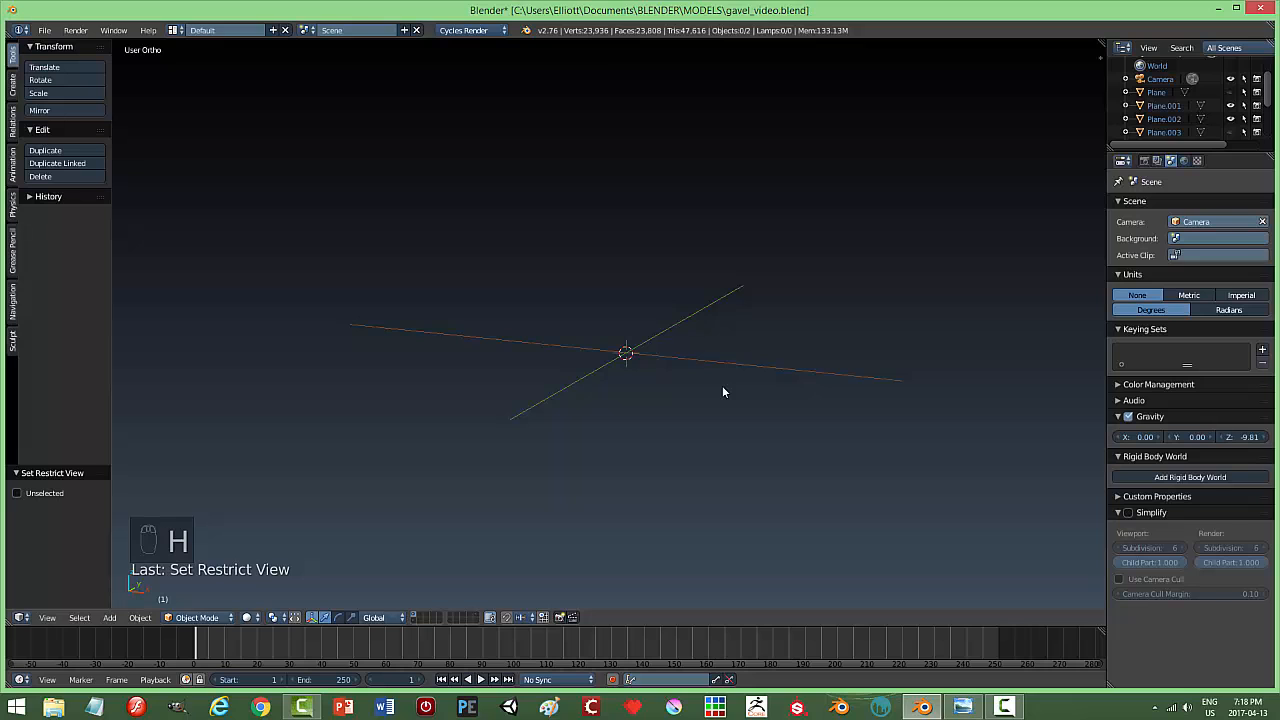
Return to the front view and remove the current reference picture from the background images.
key("KP_1")
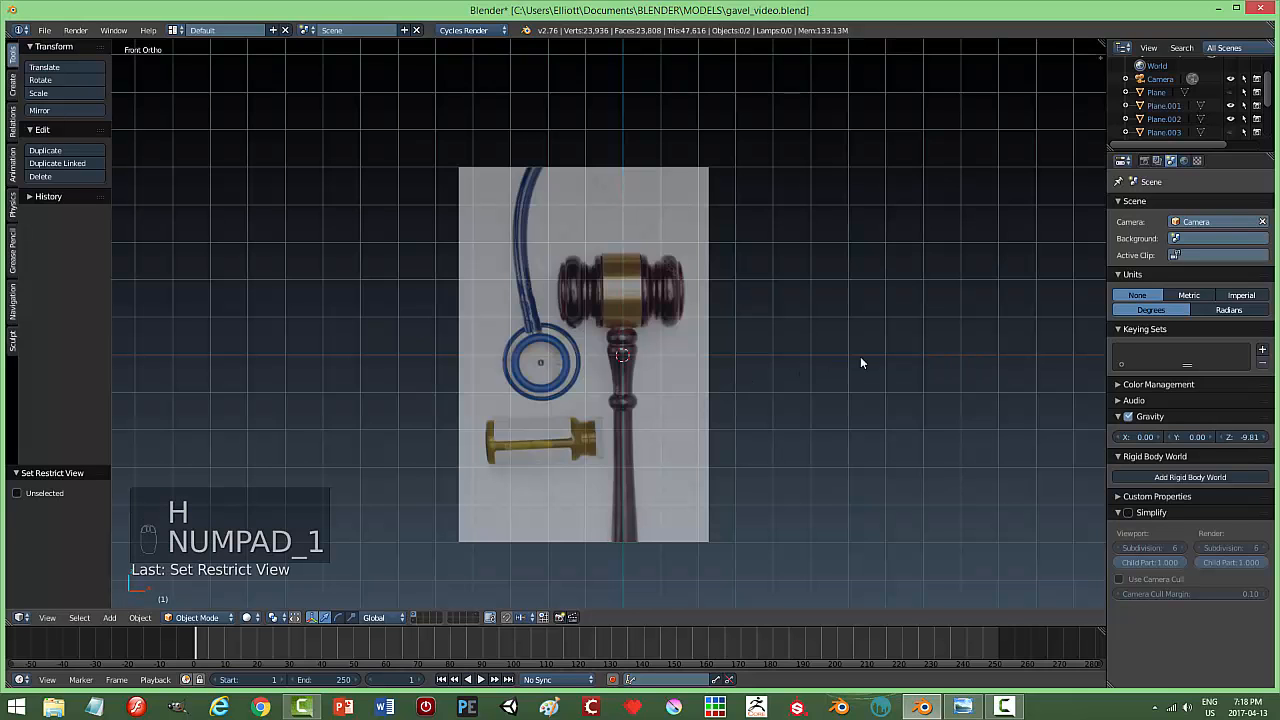
scroll(870, 354, "down", 1)
key("n")
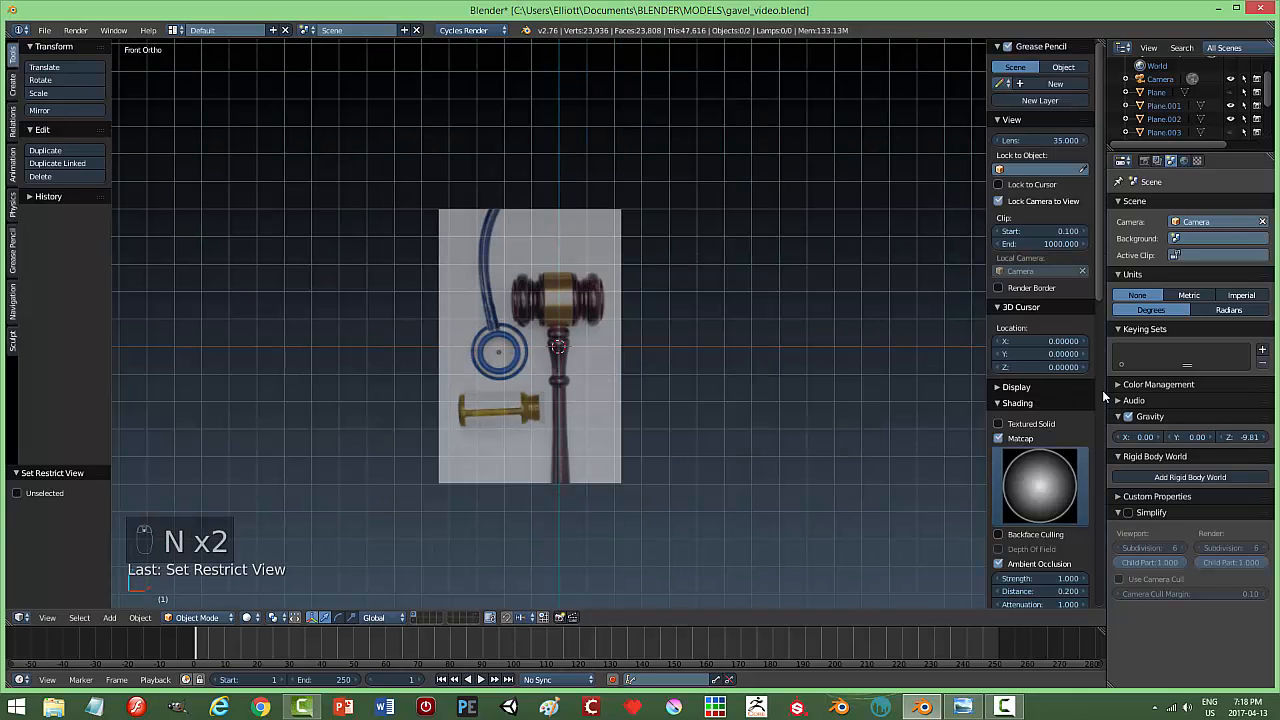
scroll(1083, 494, "down", 15)
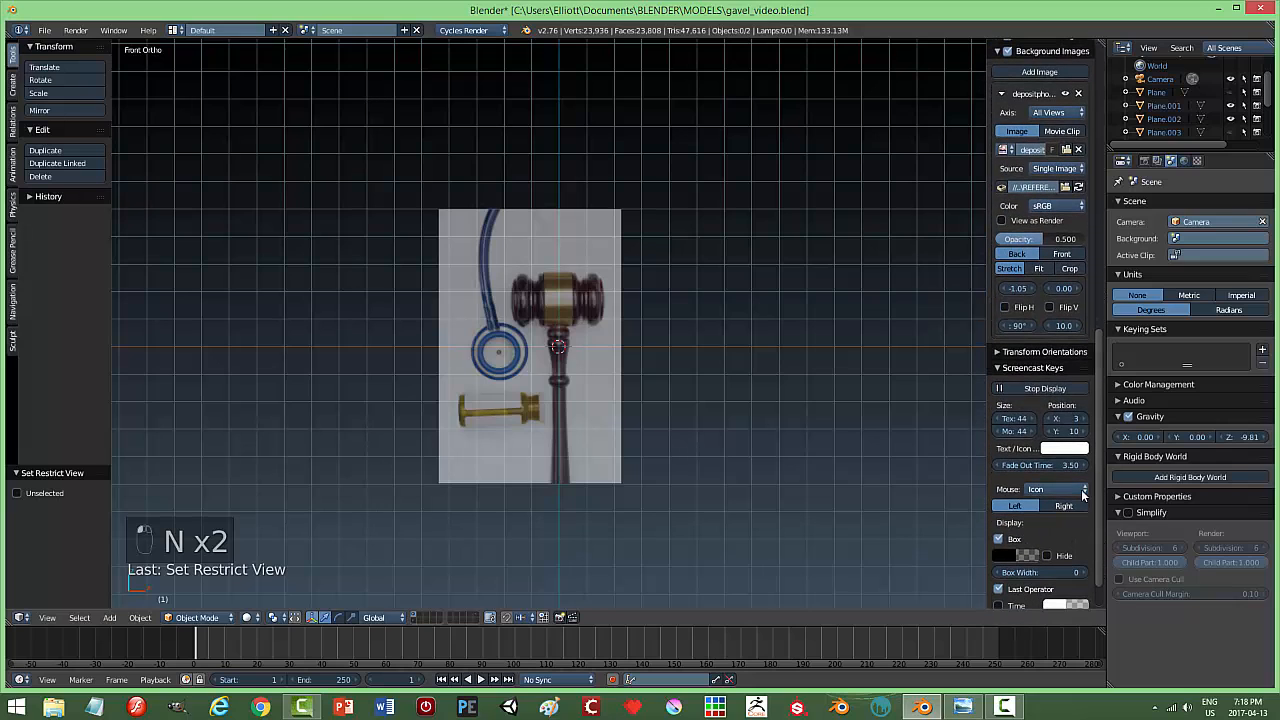
scroll(1087, 250, "up", 5)
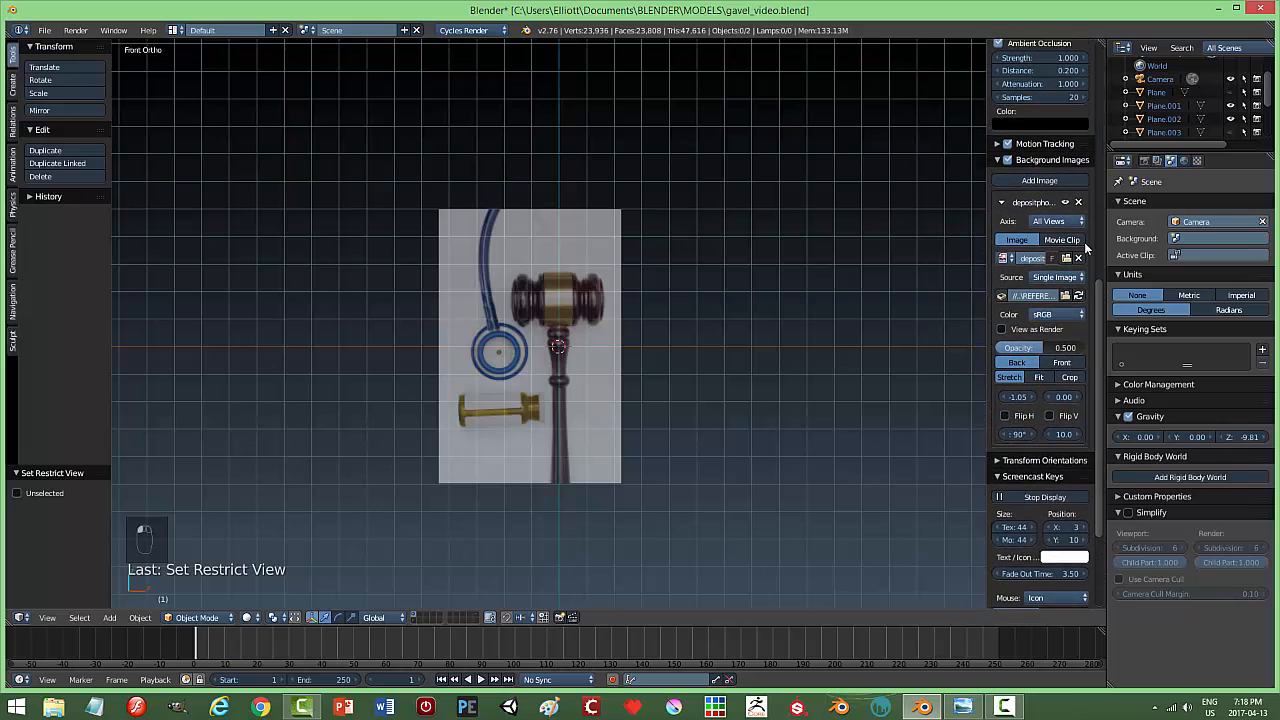
left_click(1079, 203)
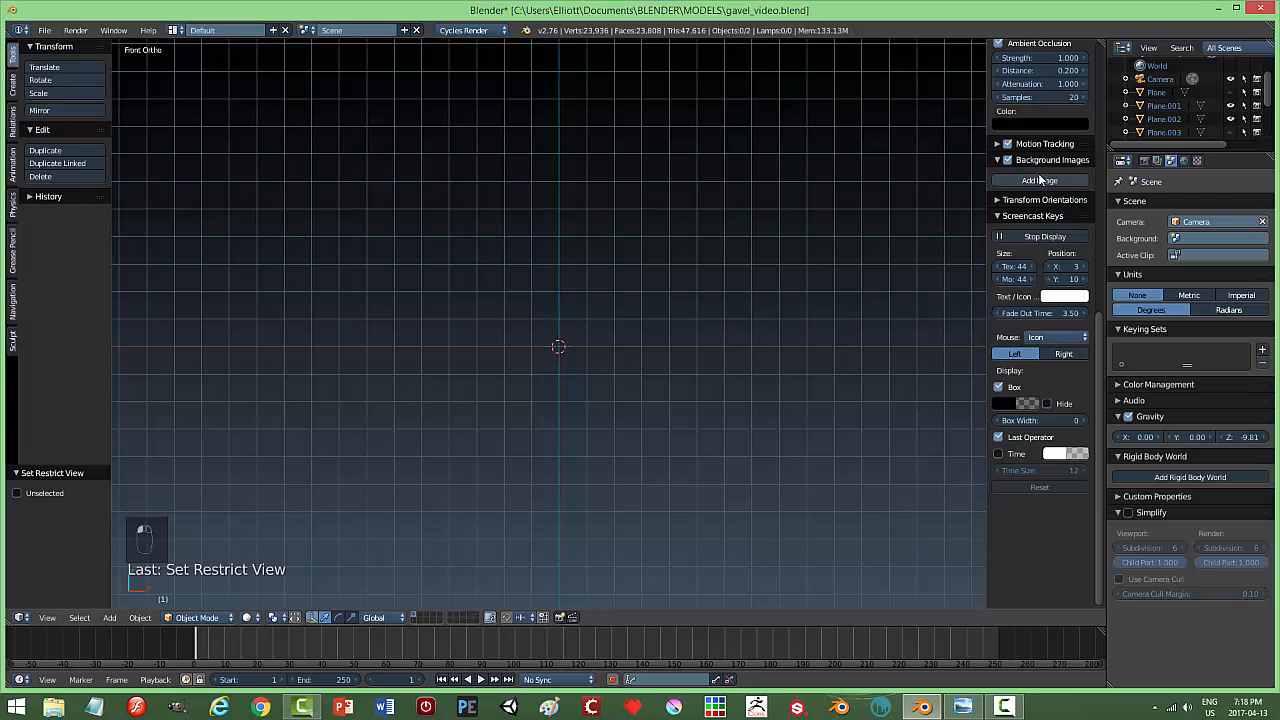
Add the judge-gavel picture showing the gavel on its sound block from REFERENCE IMAGES\GAVEL as a background image.
left_click(1040, 181)
left_click(1041, 257)
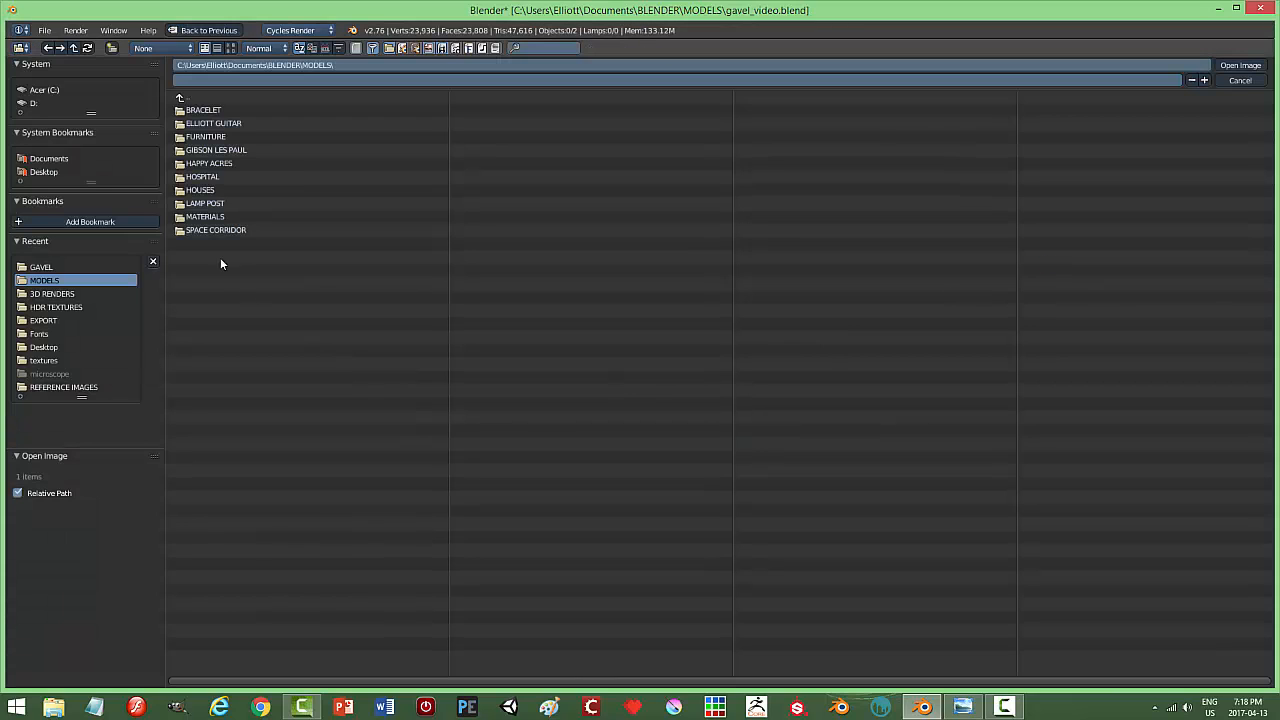
left_click(44, 387)
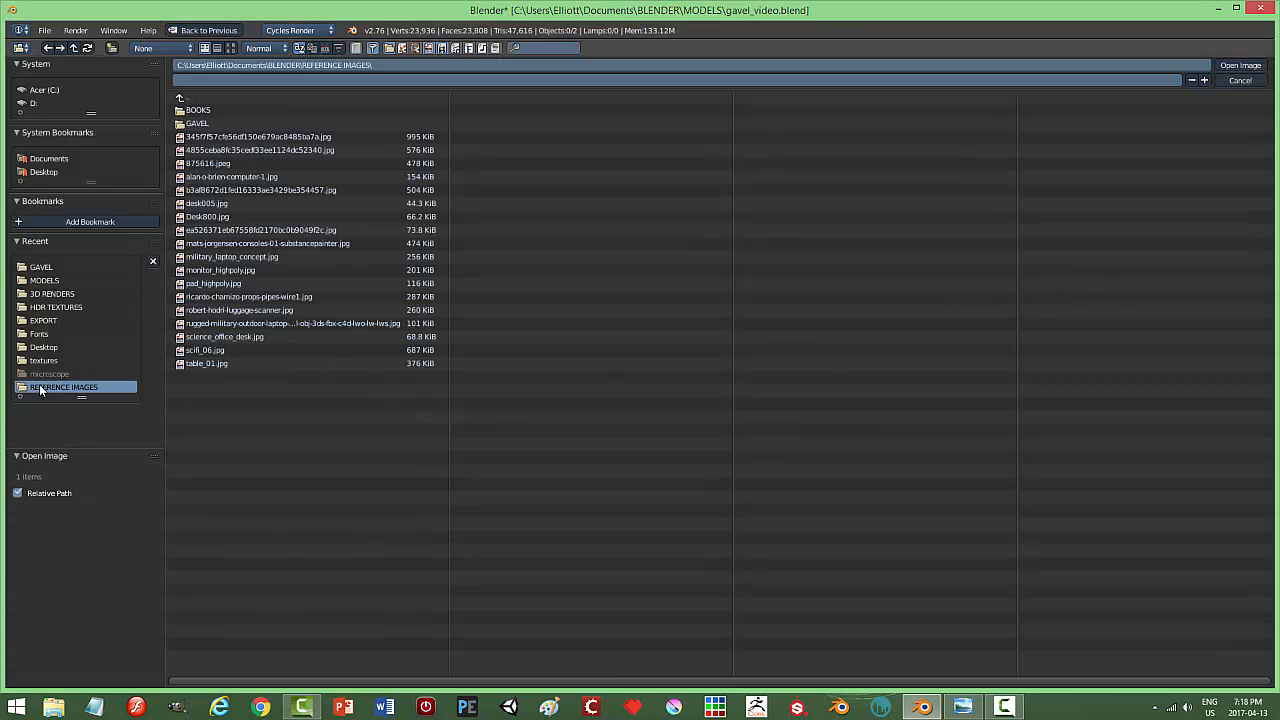
left_click(200, 123)
left_click(230, 48)
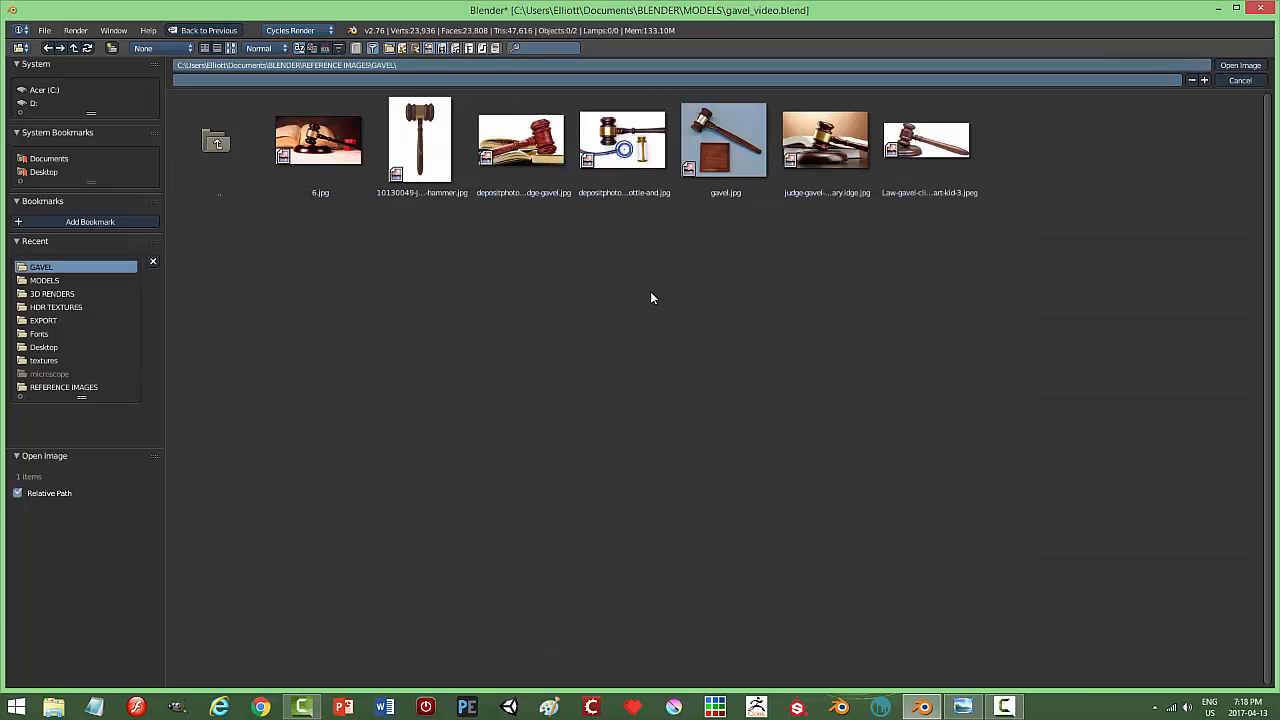
left_click(826, 140)
left_click(1240, 65)
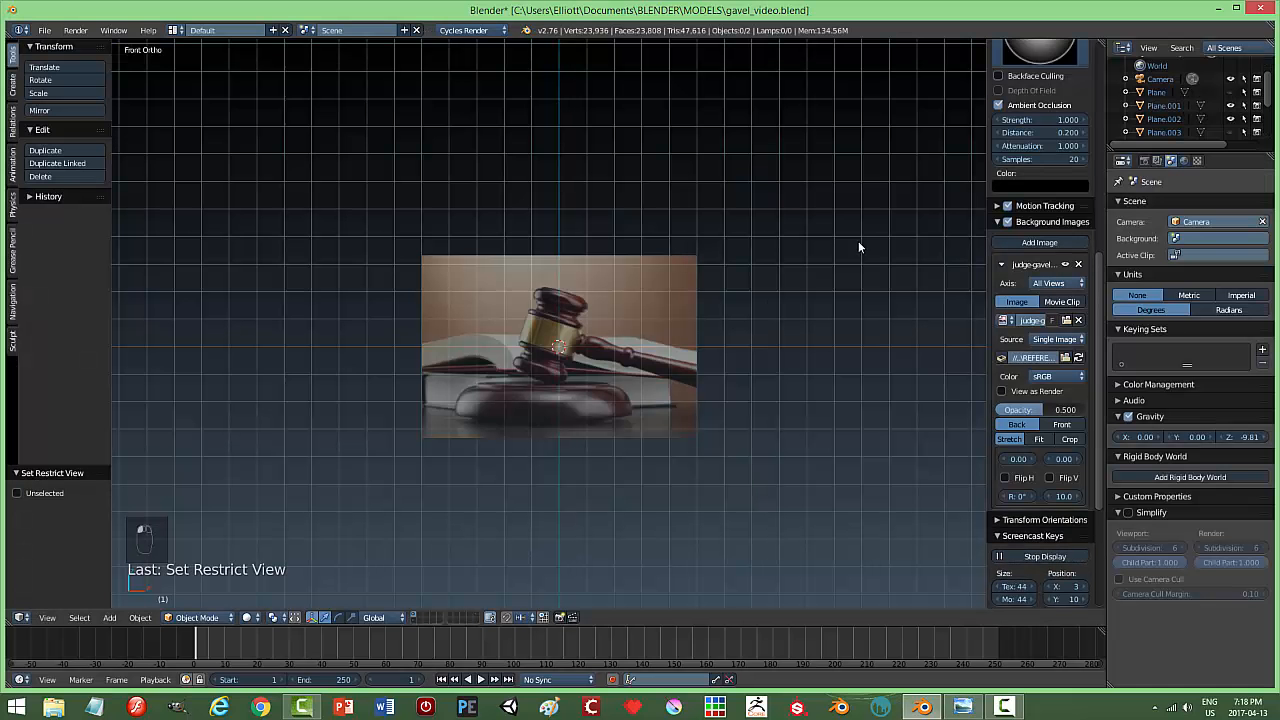
Offset the background image to X 0.40 and Y 1.70, centring the block on the vertical axis, and hide the properties sidebar.
scroll(664, 416, "up", 4)
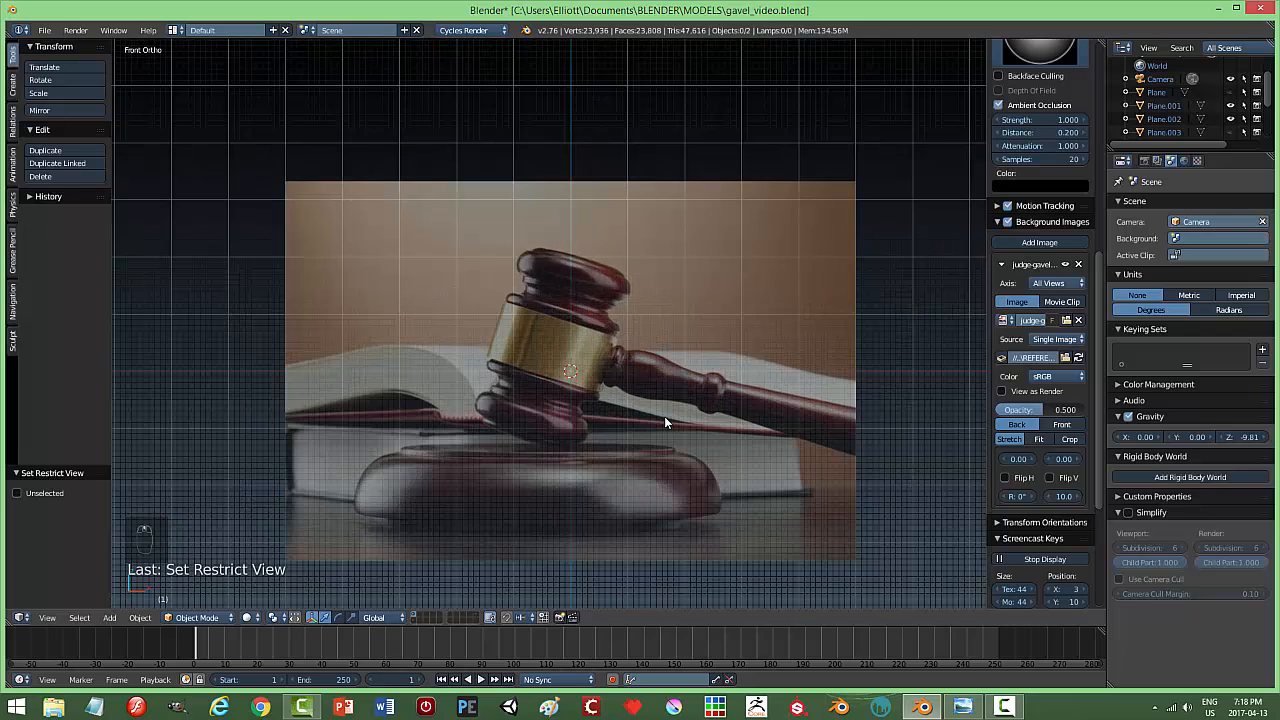
scroll(664, 416, "down", 1)
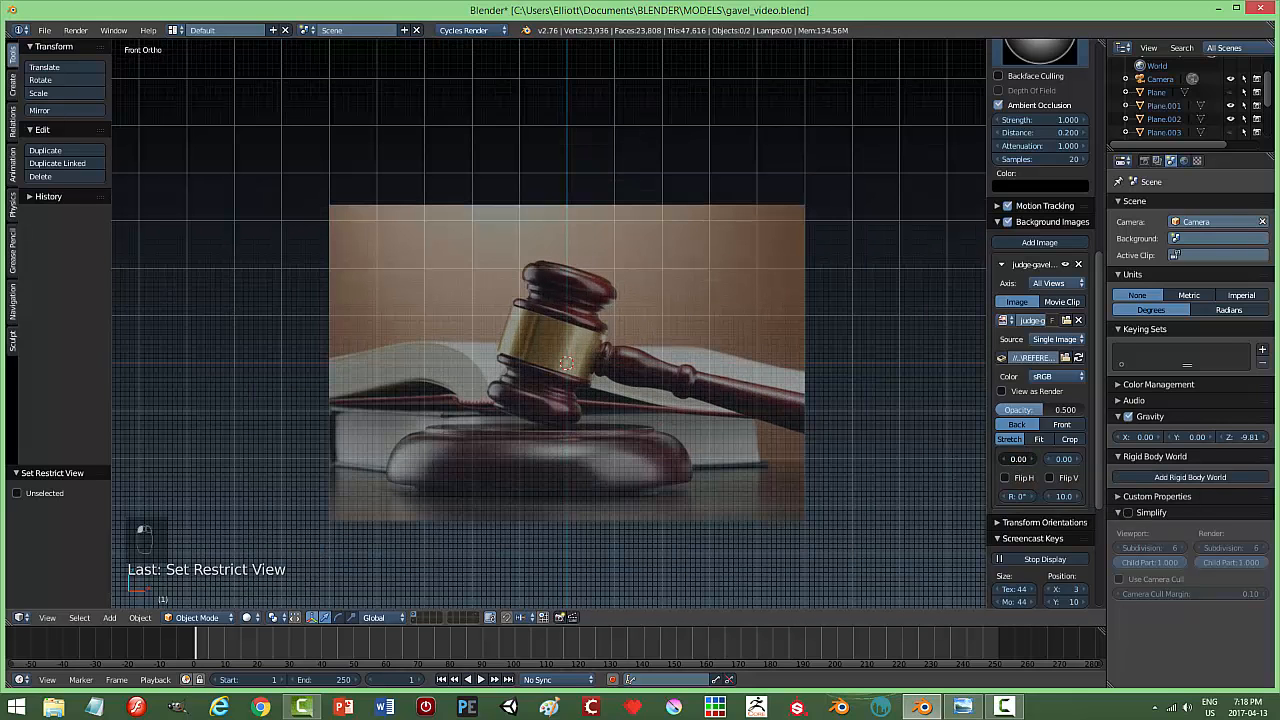
left_click_drag(1018, 458, 1048, 458)
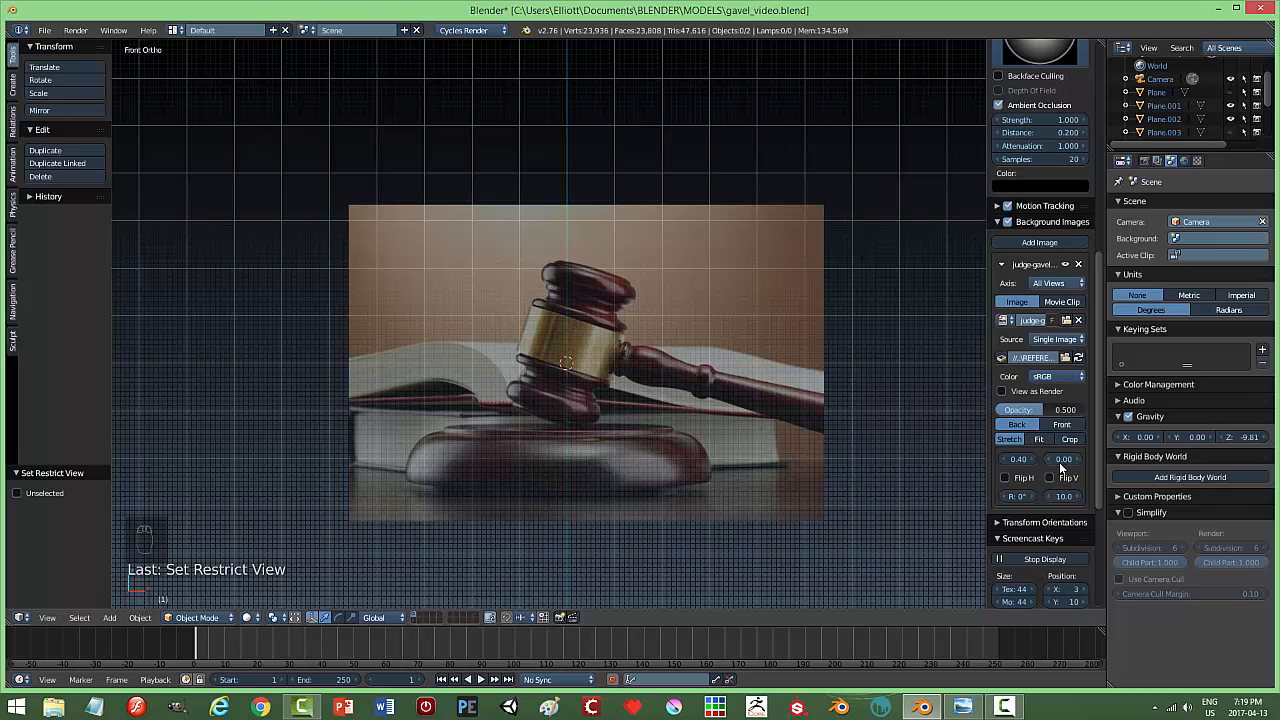
mouse_move(1059, 460)
left_mouse_down()
mouse_move(1212, 460)
mouse_move(1050, 459)
left_mouse_up()
scroll(577, 370, "up", 2)
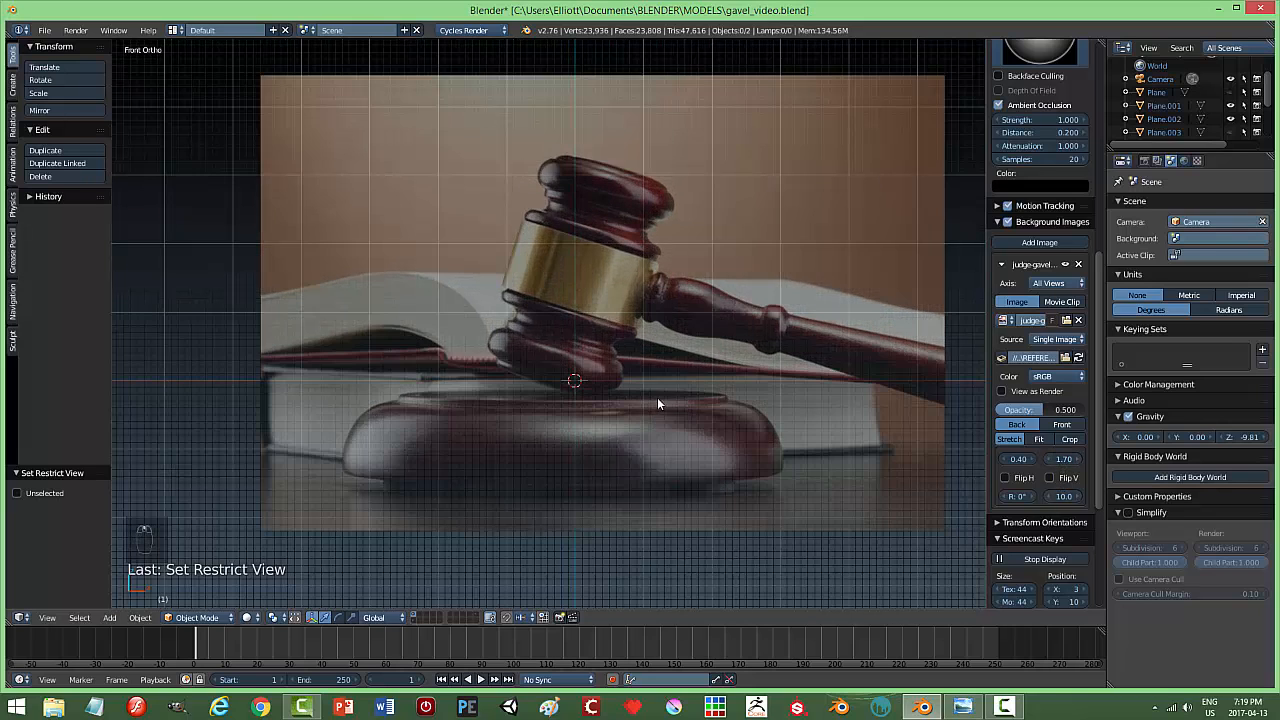
key("shift+less")
key("n")
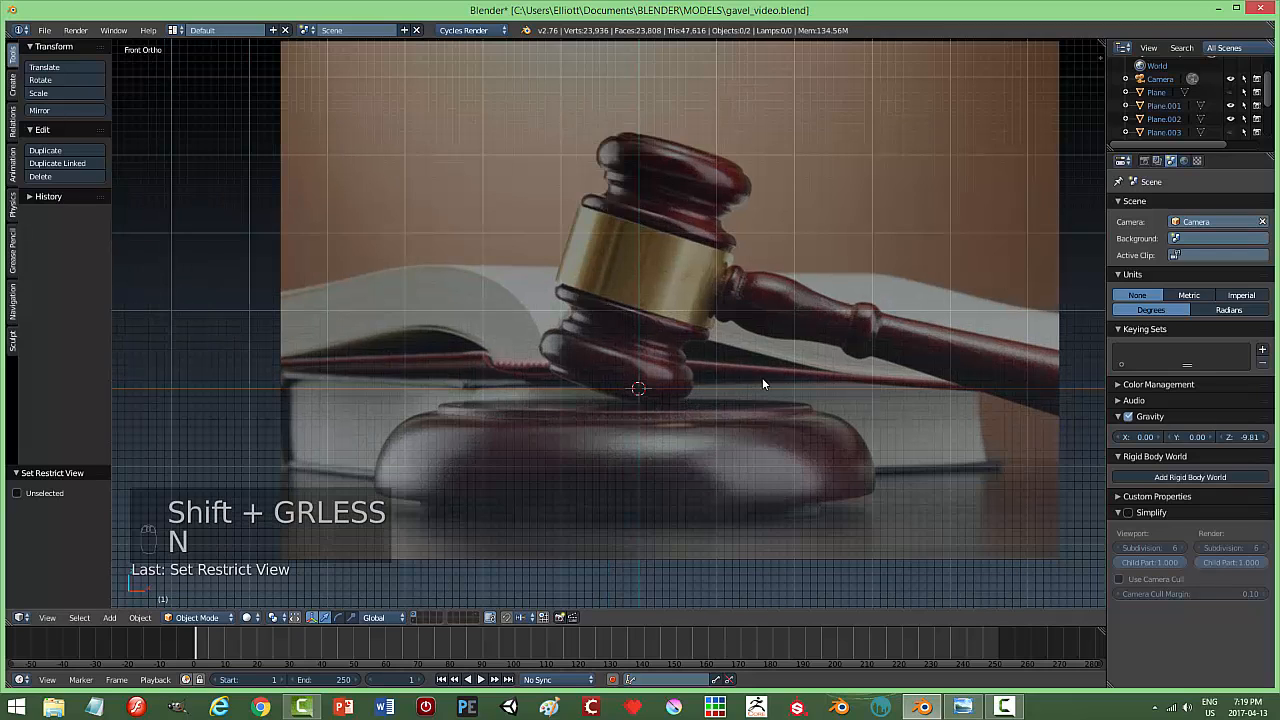
Add a plane at the origin and rotate it 90° about the X axis so it faces the front view.
key("shift+a")
left_click(792, 377)
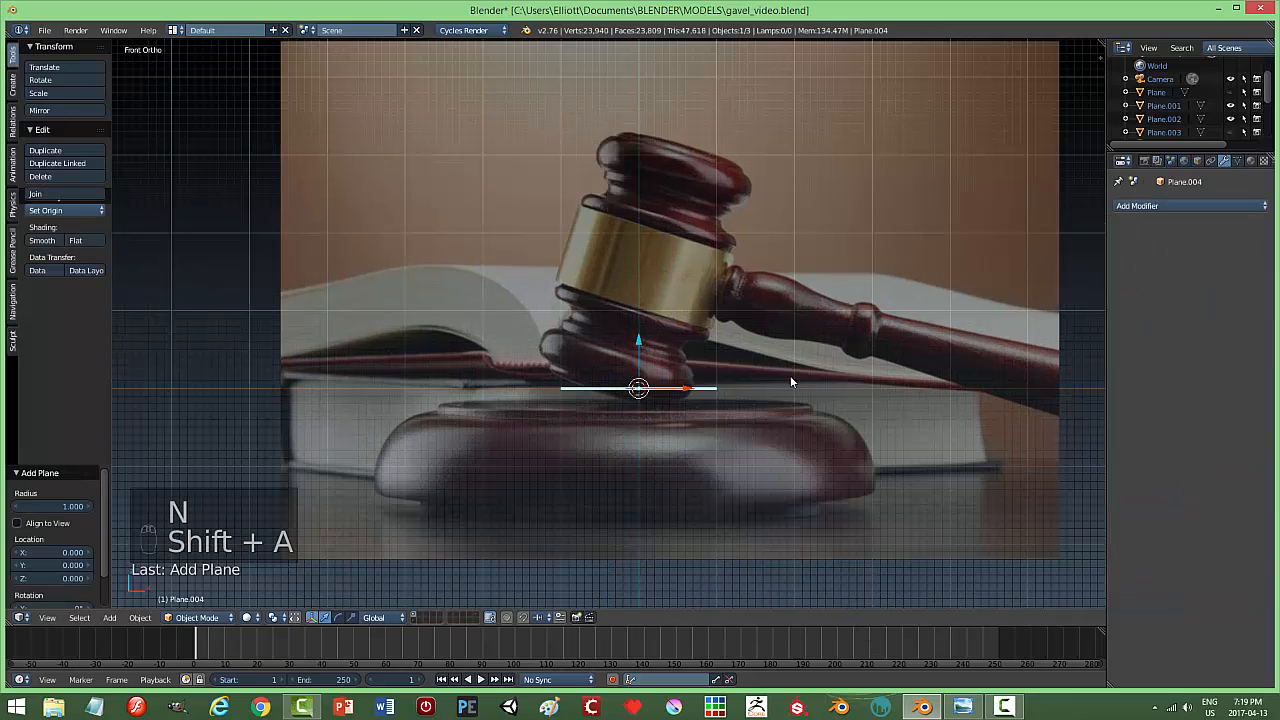
type("rx")
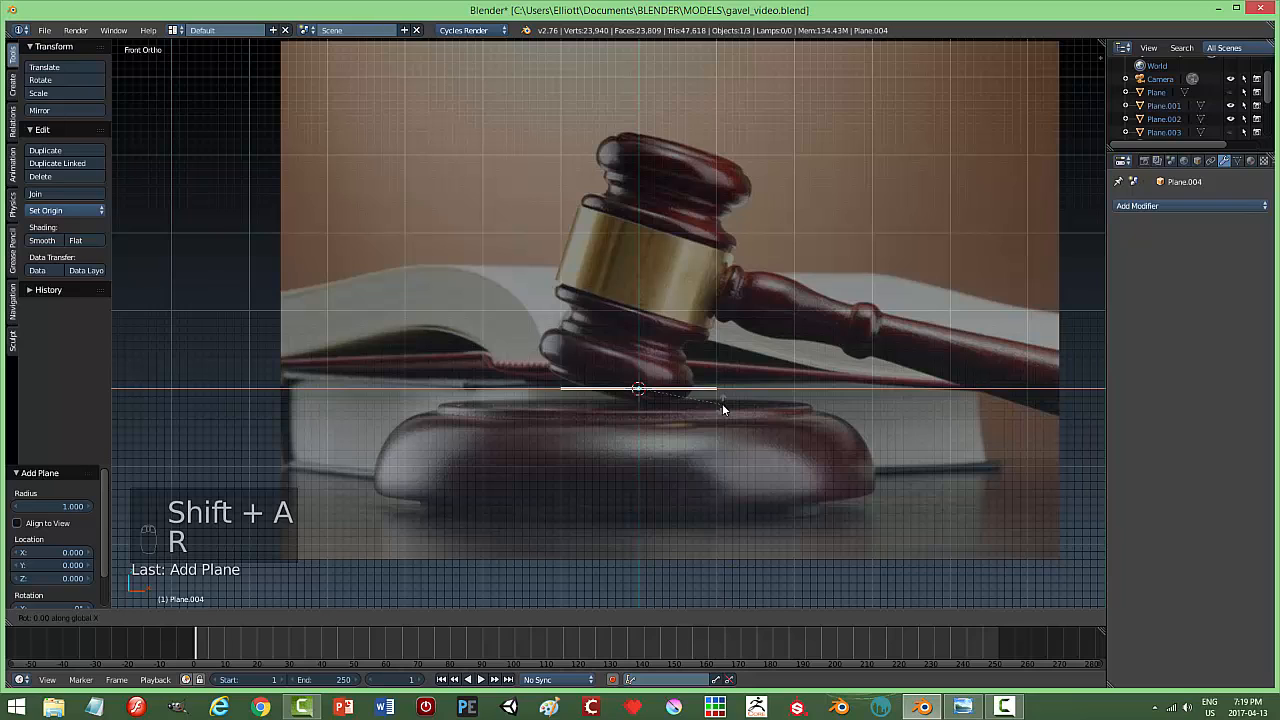
type("90")
left_click(722, 408)
Merge all the plane's vertices at center and move the resulting vertex down about 0.16 in Z to the sound block's top.
key("Tab")
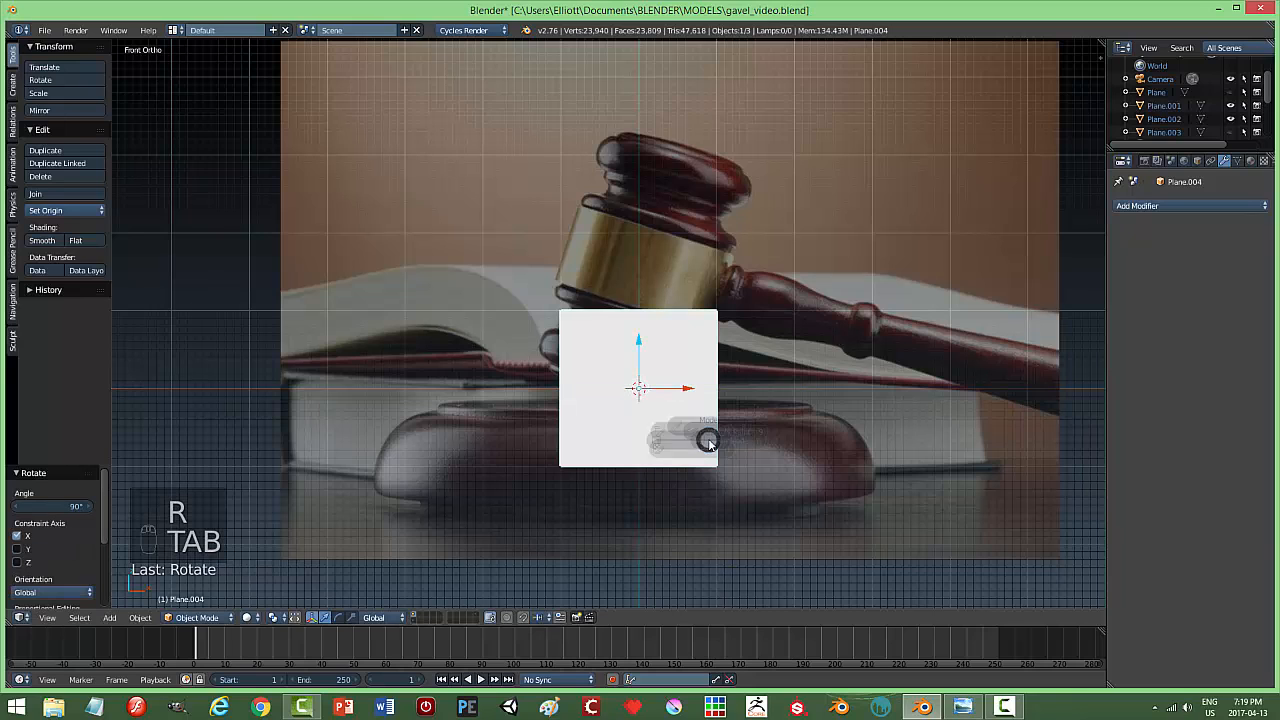
left_click(797, 451)
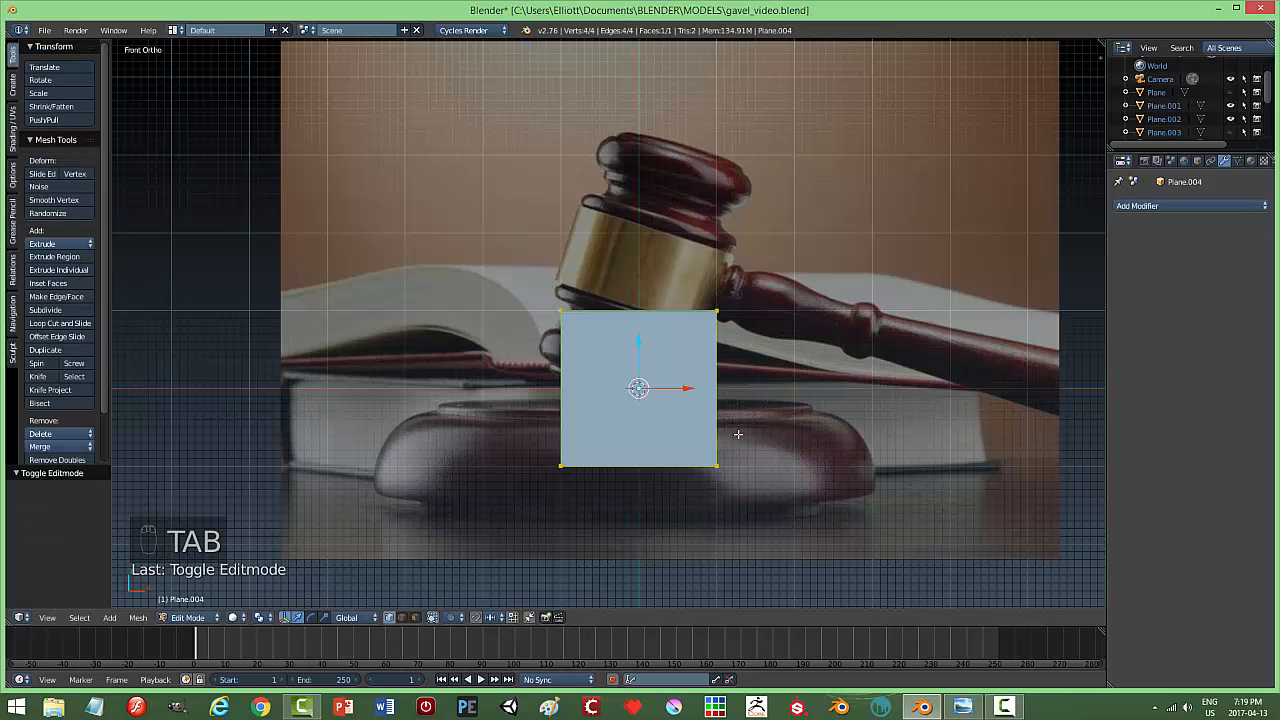
key("alt+m")
left_click(738, 434)
scroll(679, 439, "up", 2)
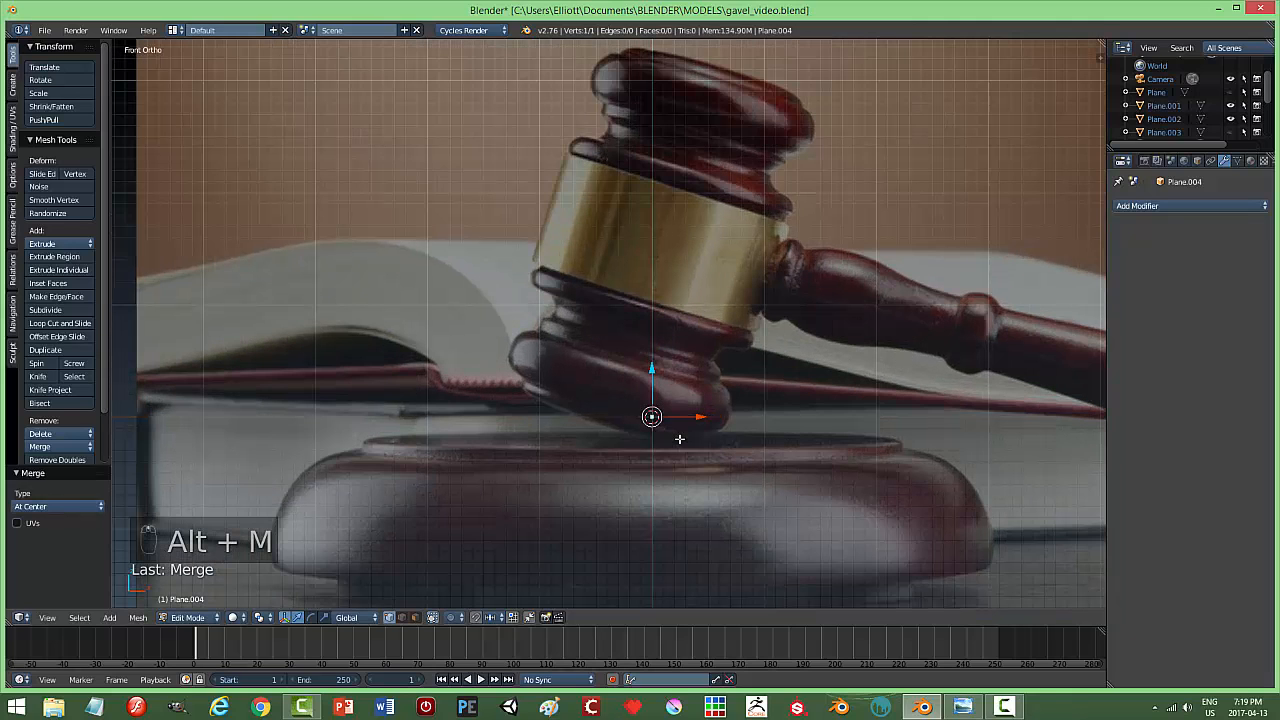
left_click_drag(652, 370, 653, 391)
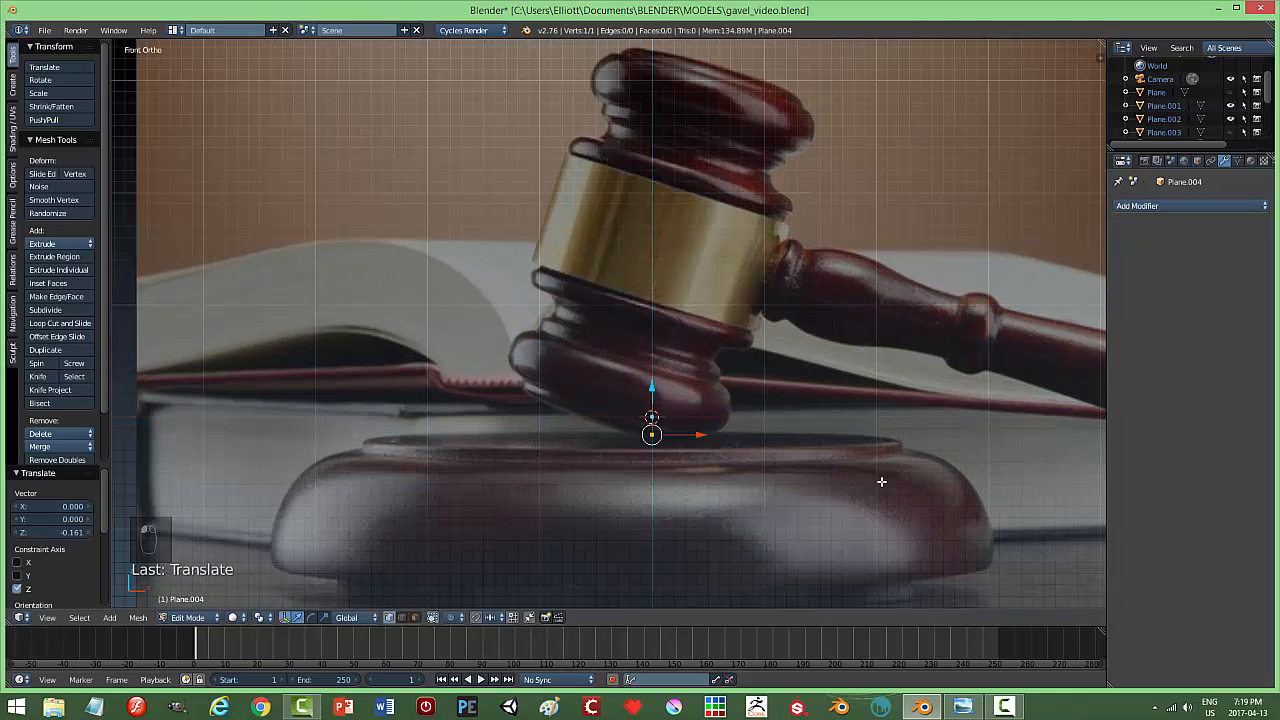
With the transform manipulator off, extrude four vertices from the centre along the block's top surface toward its right rim.
left_click(285, 617)
middle_click_drag(788, 451, 769, 431, "shift")
scroll(709, 463, "up", 2)
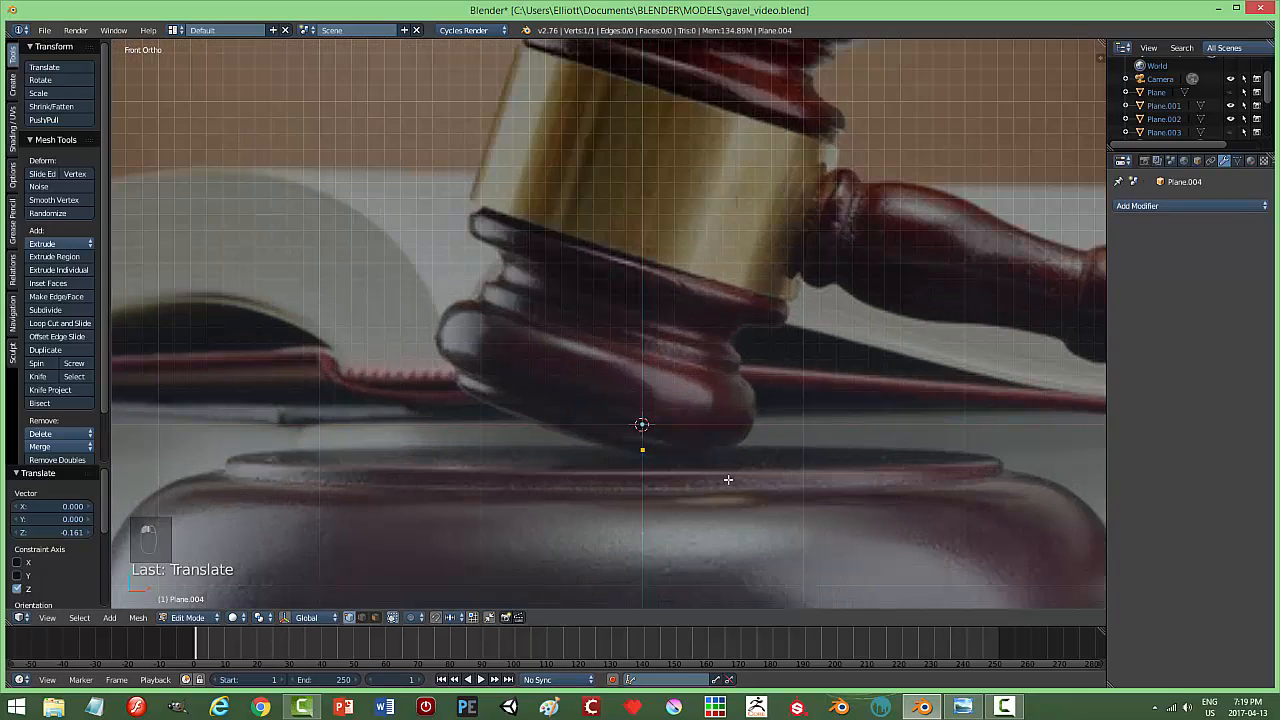
middle_click_drag(748, 493, 694, 403, "shift")
scroll(700, 407, "down", 1)
key("e")
right_click(701, 407)
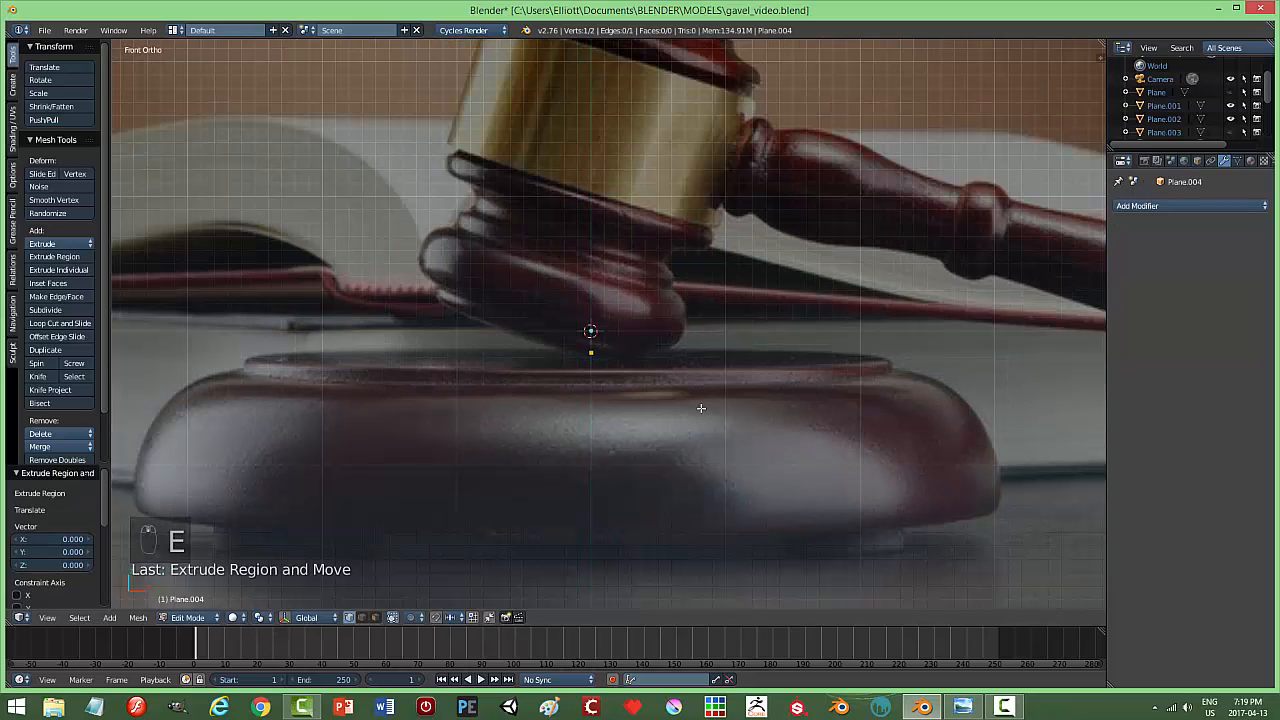
key("g")
left_click(792, 406)
key("e")
right_click(800, 406)
key("g")
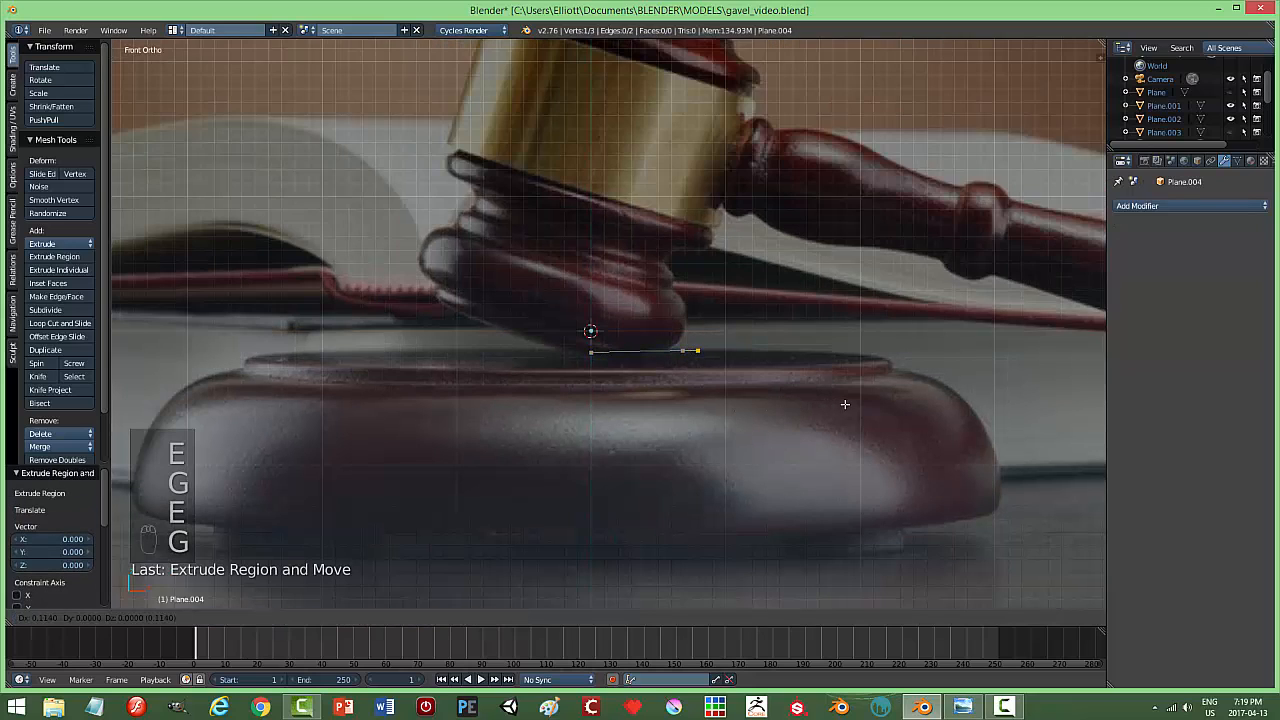
left_click(883, 404)
key("e")
right_click(885, 404)
key("g")
left_click(951, 404)
key("e")
right_click(952, 404)
key("g")
left_click(1003, 409)
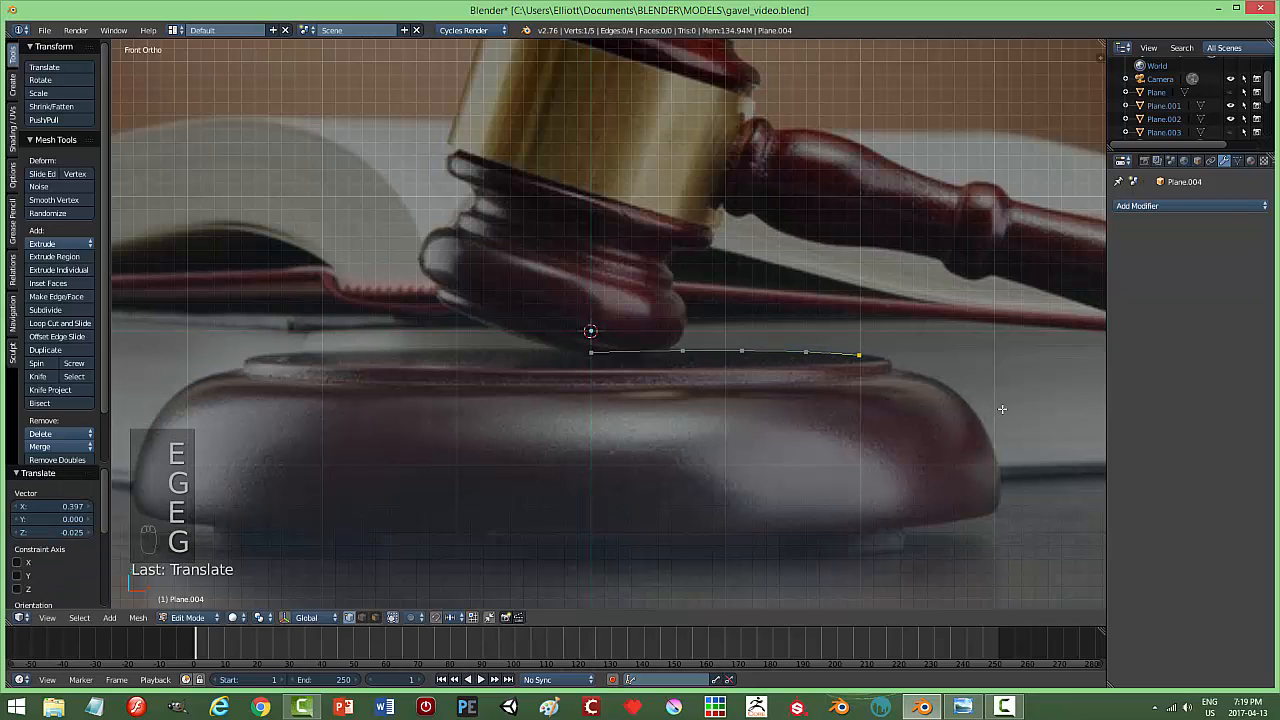
Extrude three short segments rounding the outer edge of the block's raised top disc.
key("e")
right_click(1005, 409)
key("g")
left_click(1027, 411)
key("e")
right_click(1028, 412)
key("g")
left_click(1033, 414)
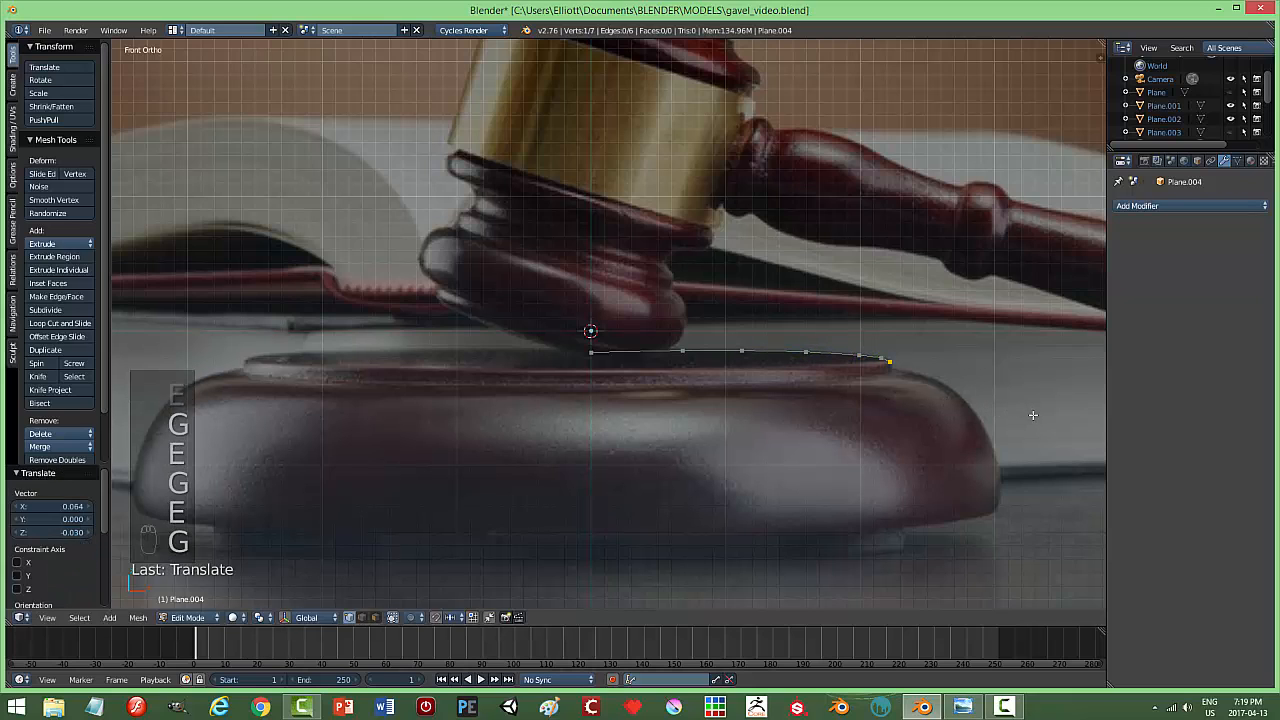
key("e")
right_click(1033, 415)
key("g")
left_click(1035, 422)
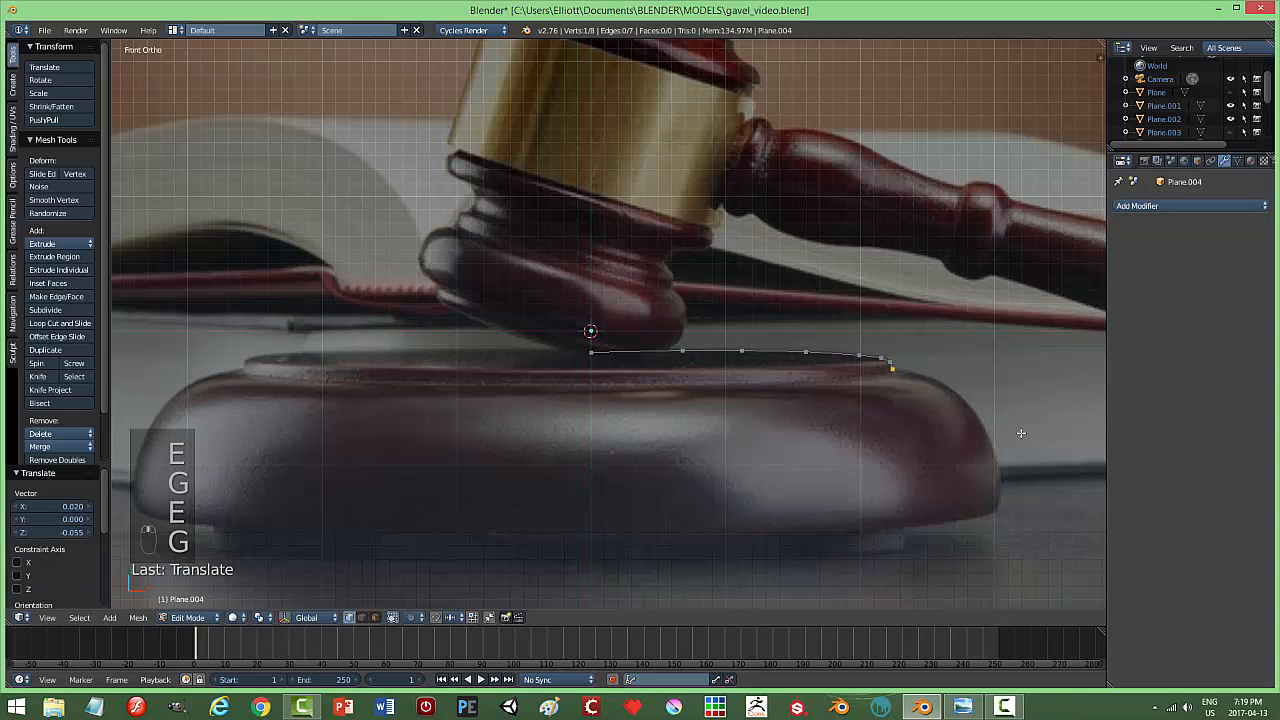
Extrude five vertices outward from the raised disc along the block's curved right shoulder.
middle_click_drag(1027, 433, 898, 405, "shift")
key("e")
right_click(898, 405)
key("g")
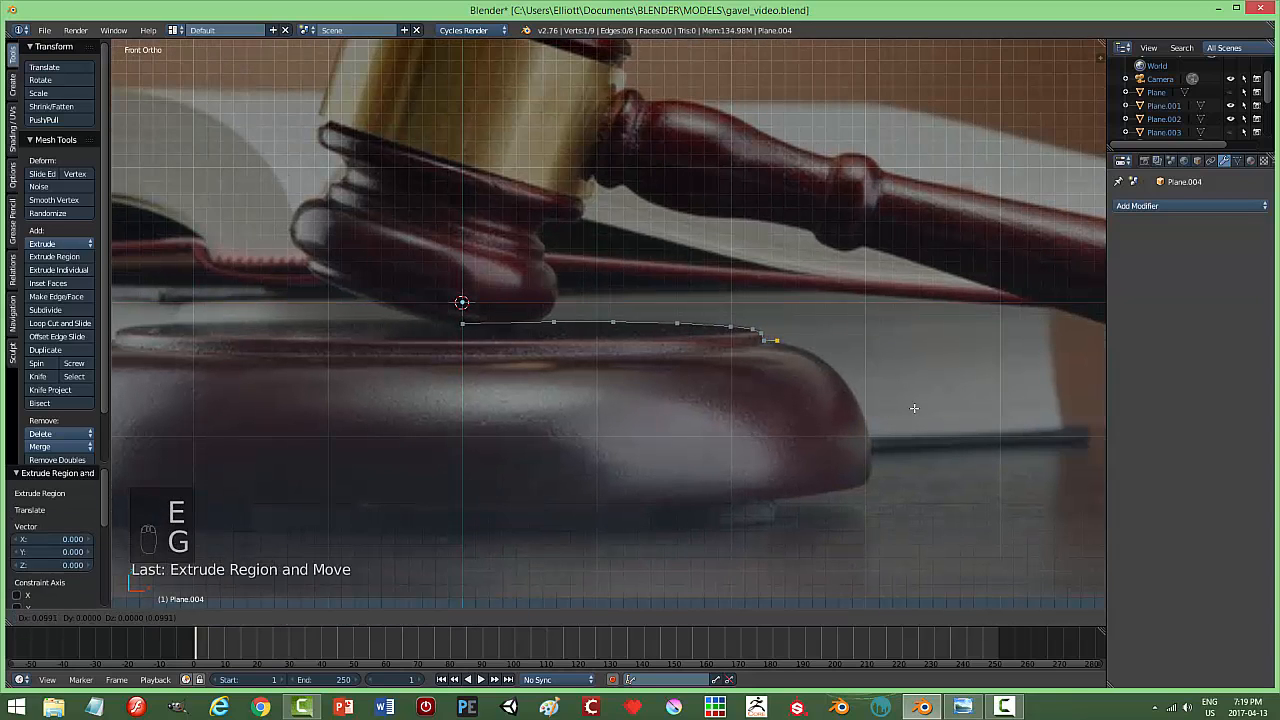
left_click(918, 408)
key("e")
right_click(920, 409)
key("g")
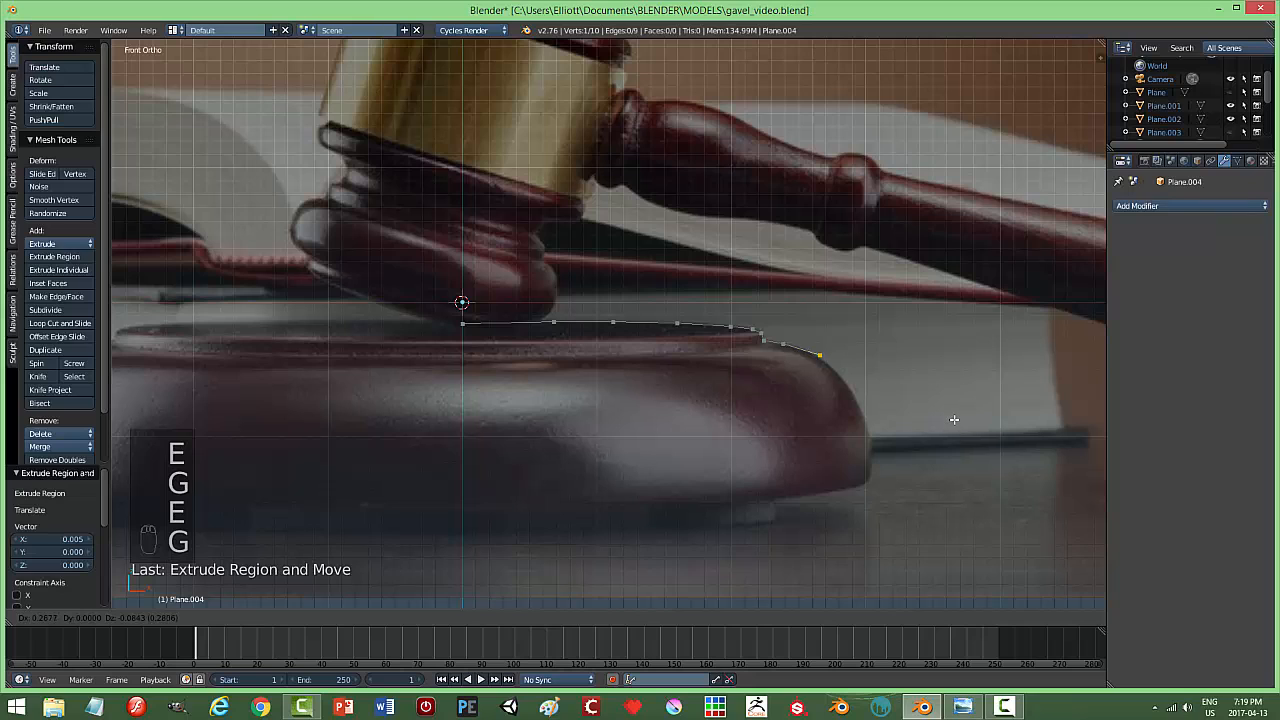
left_click(952, 422)
key("e")
right_click(952, 422)
key("g")
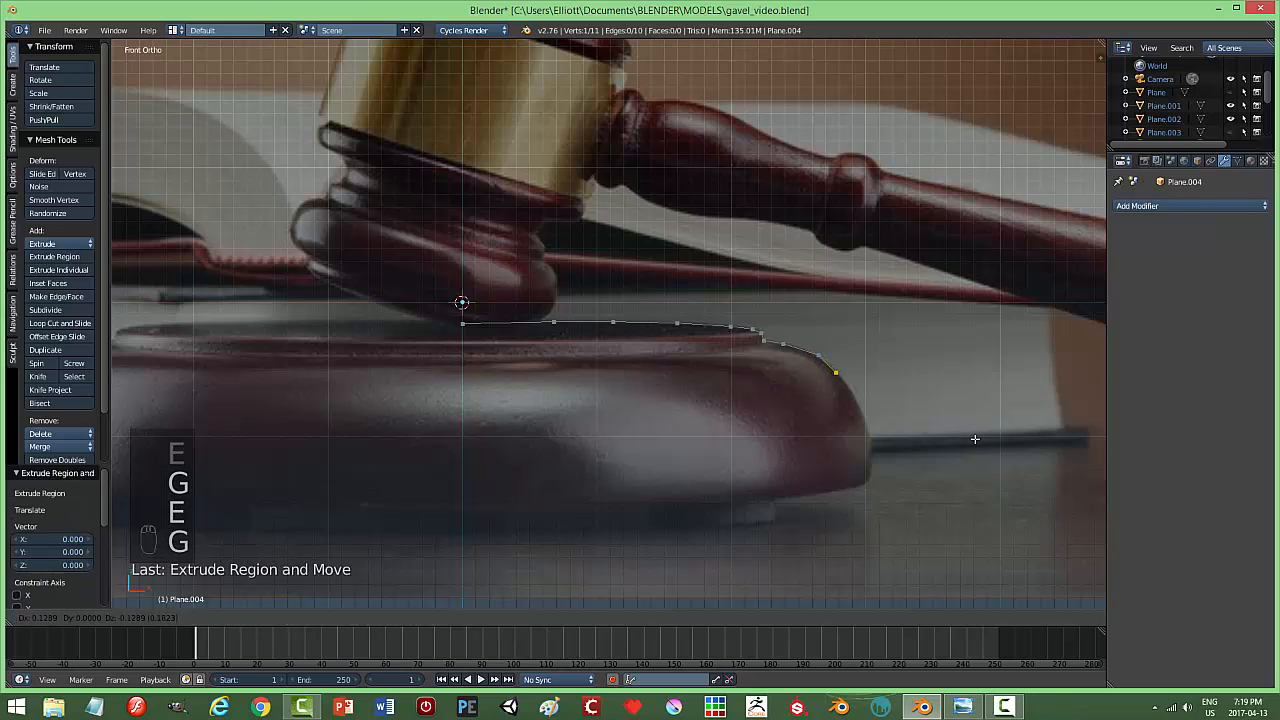
left_click(985, 452)
key("e")
right_click(985, 452)
key("g")
left_click(995, 469)
key("e")
right_click(995, 469)
key("g")
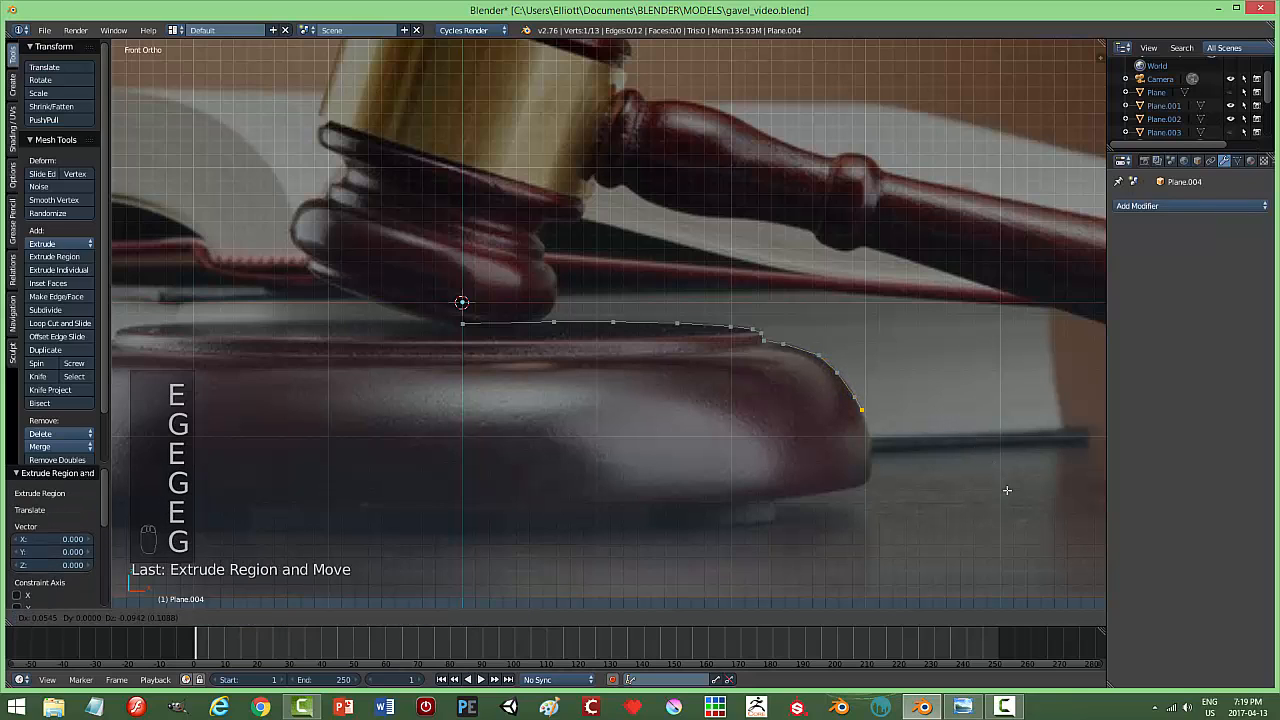
left_click(1006, 500)
Extrude four vertices down the block's right side and around its lower outer corner.
middle_click_drag(1006, 502, 933, 423, "shift")
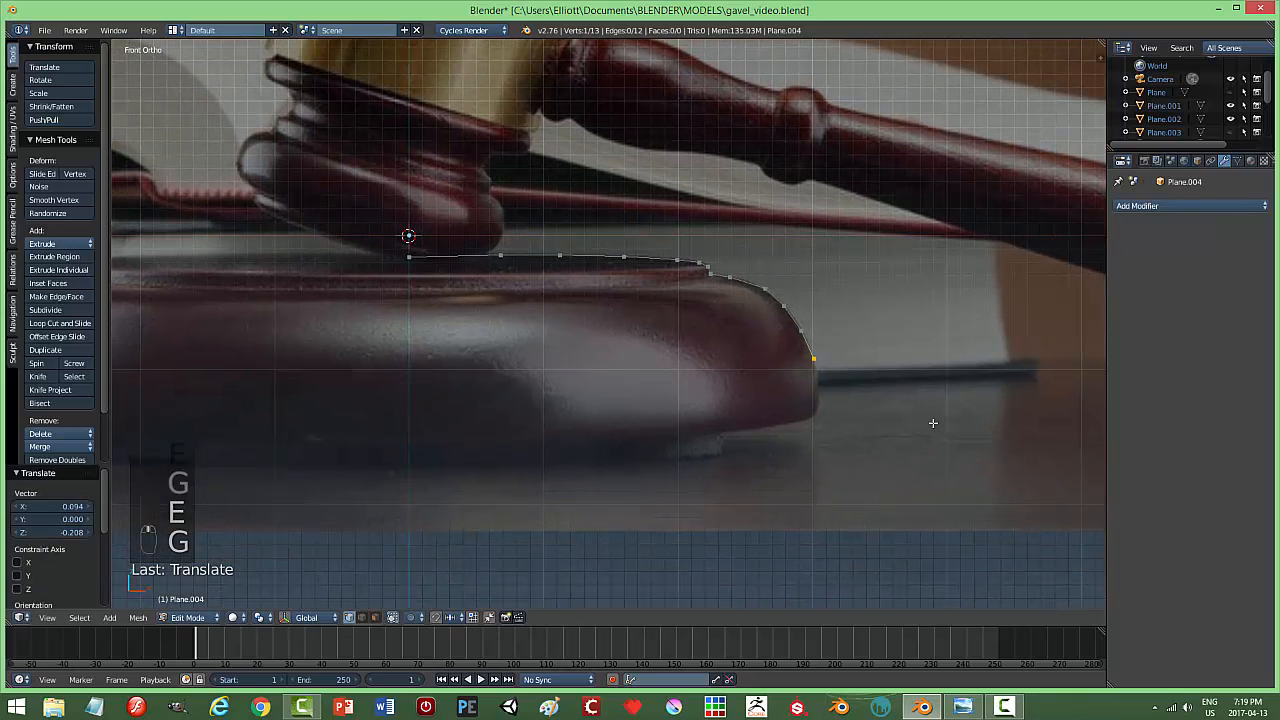
key("e")
right_click(933, 423)
key("g")
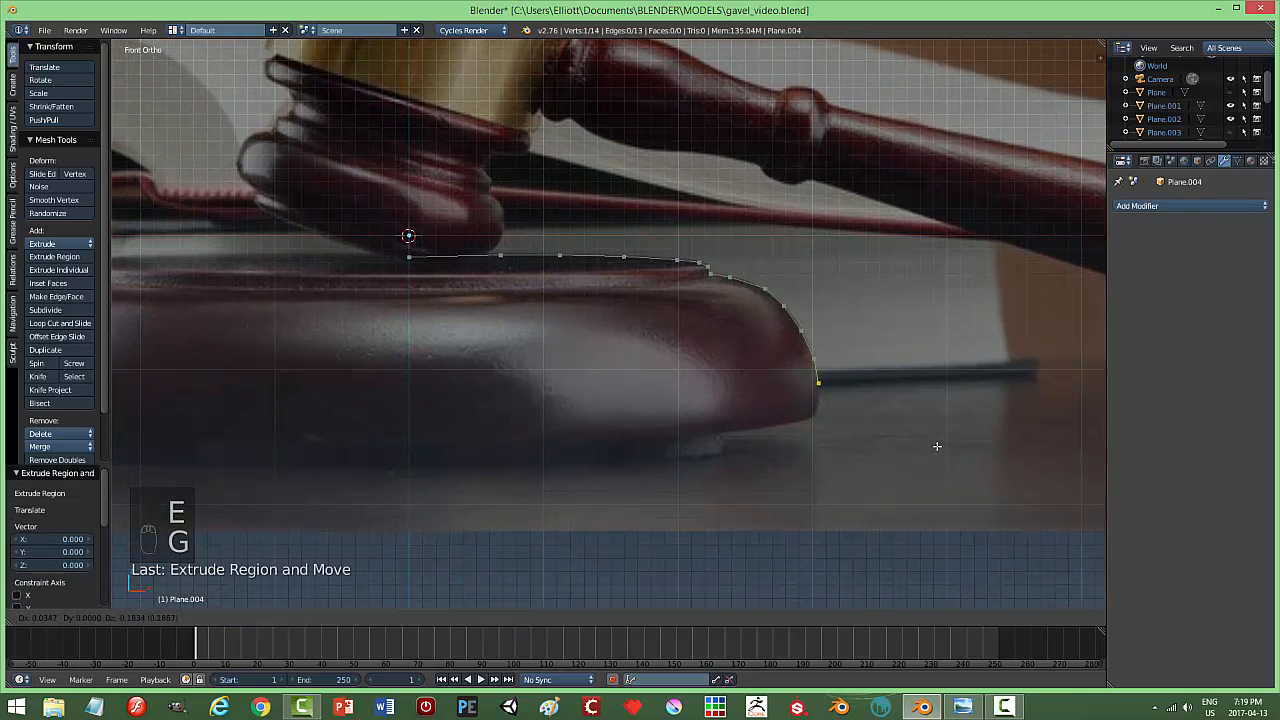
left_click(937, 446)
key("e")
right_click(937, 451)
key("g")
left_click(938, 478)
key("e")
right_click(938, 480)
key("g")
left_click(934, 488)
key("e")
right_click(930, 490)
key("g")
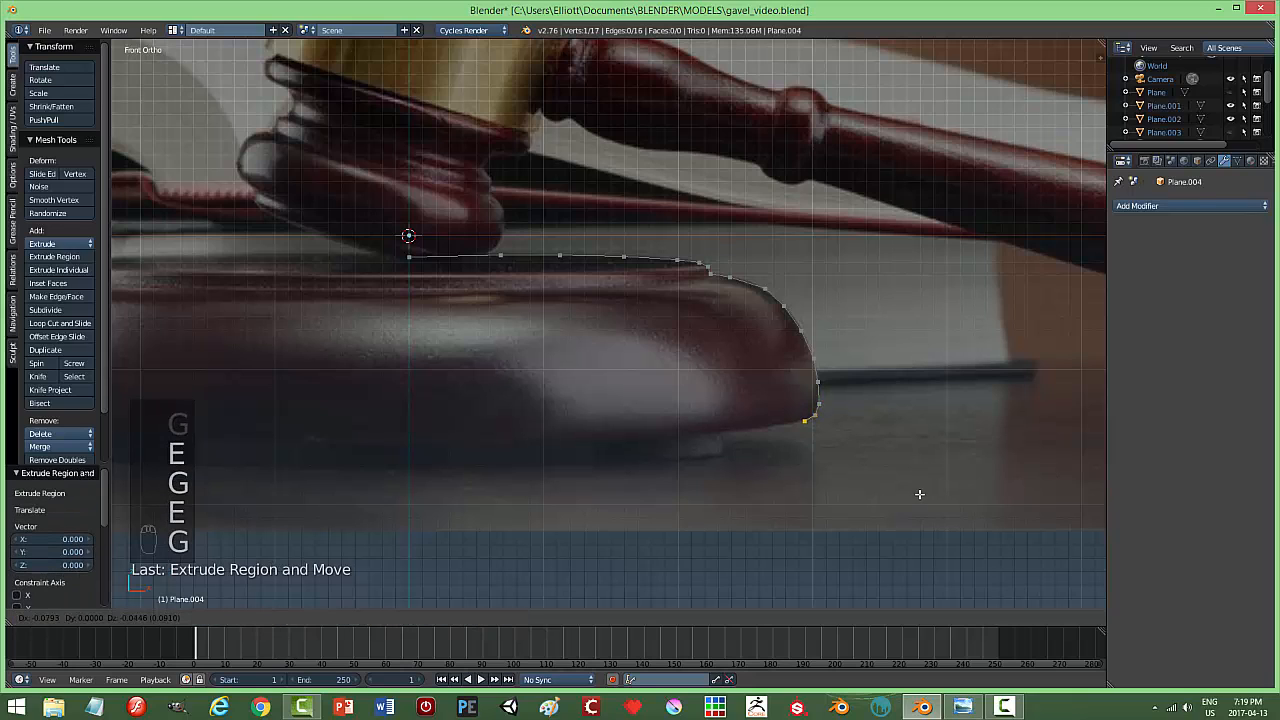
left_click(917, 494)
Extrude two vertices inward along the block's underside to the edge of its foot.
key("e")
right_click(895, 496)
key("g")
left_click(886, 499)
key("e")
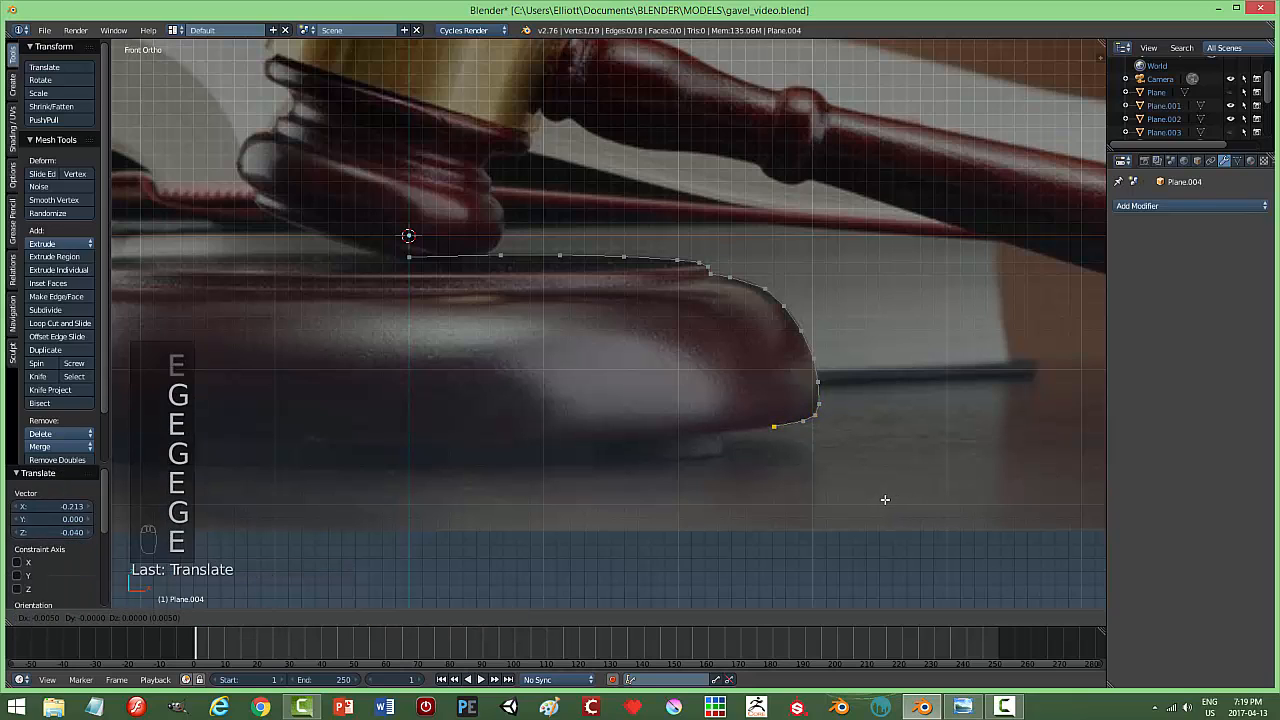
right_click(826, 509)
key("g")
left_click(824, 505)
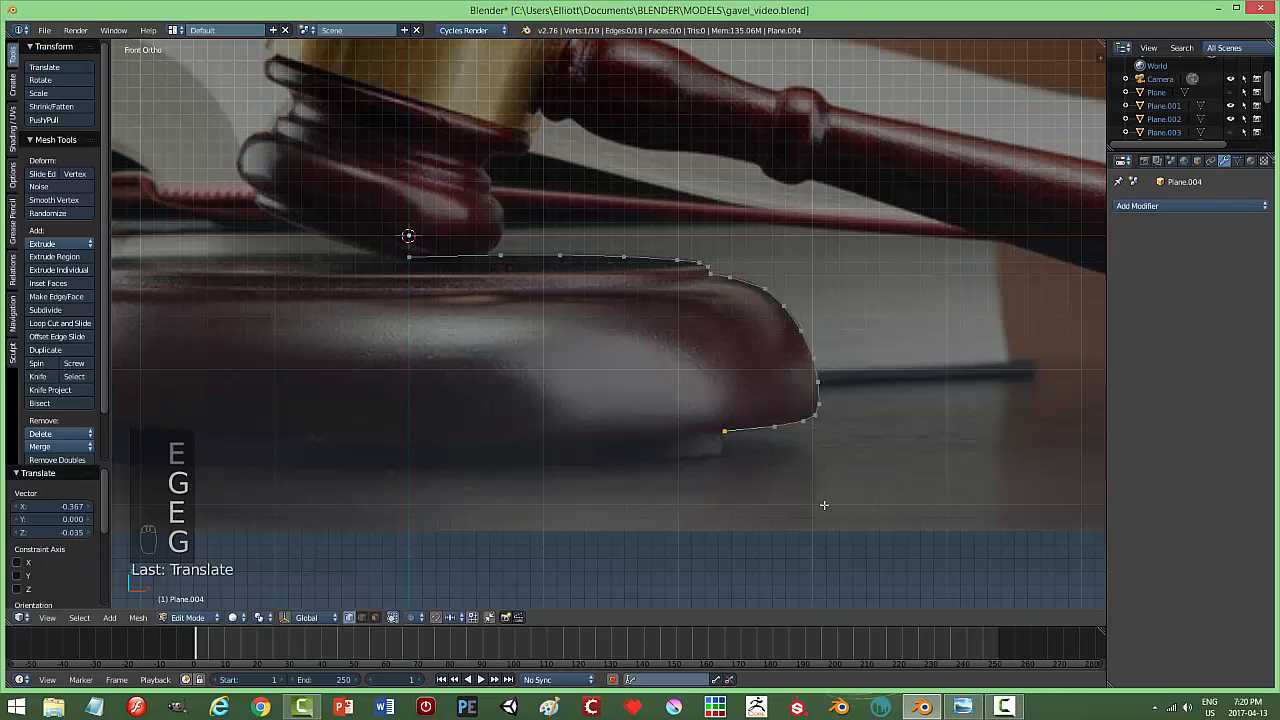
Extrude three vertices down the side of the foot and around its bottom corner.
key("e")
right_click(823, 514)
key("g")
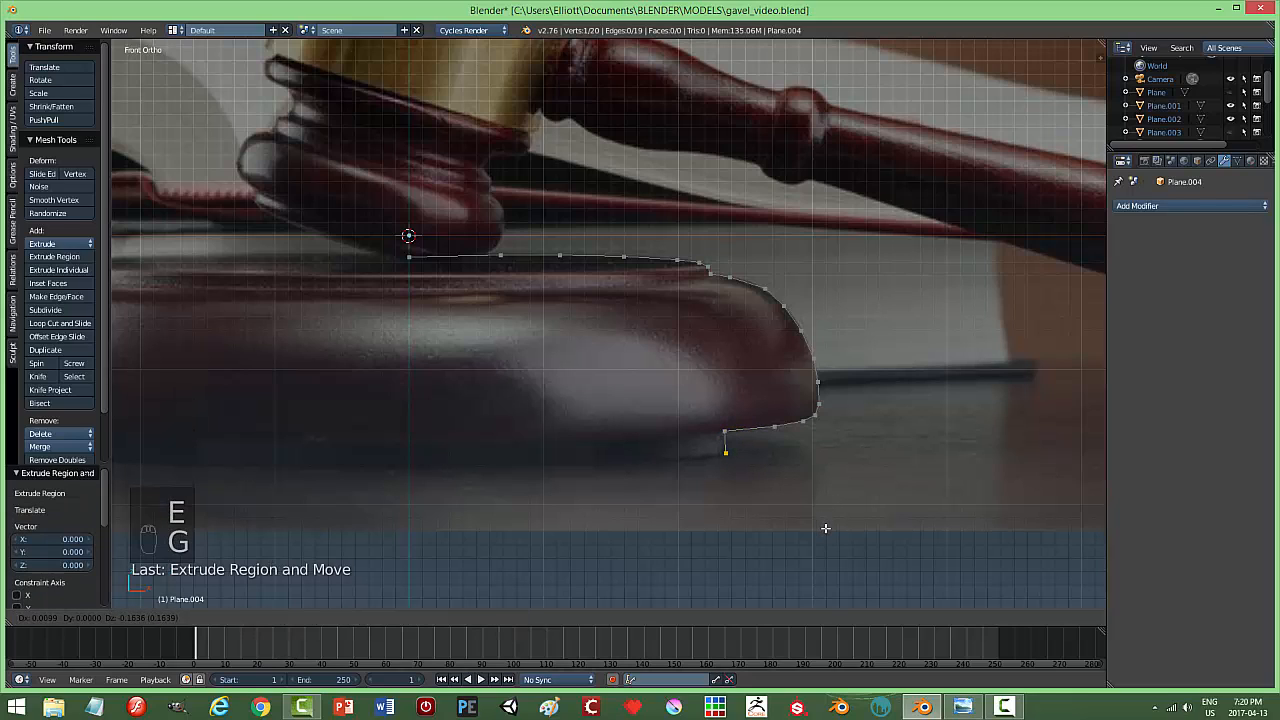
left_click(825, 528)
key("e")
right_click(825, 528)
key("g")
left_click(818, 531)
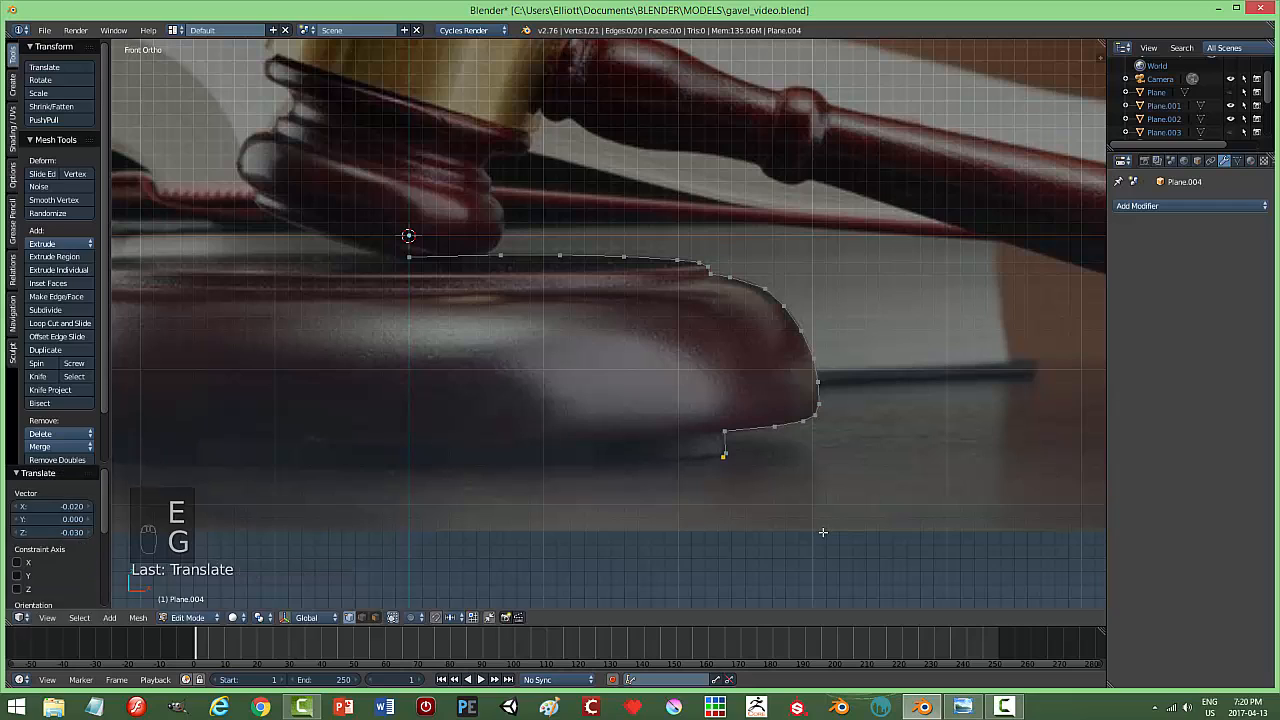
key("e")
right_click(812, 533)
key("g")
left_click(806, 537)
Extrude the bottom line from the foot's corner along X by about -2.29 to the block's vertical centre axis.
key("e")
right_click(806, 536)
key("g")
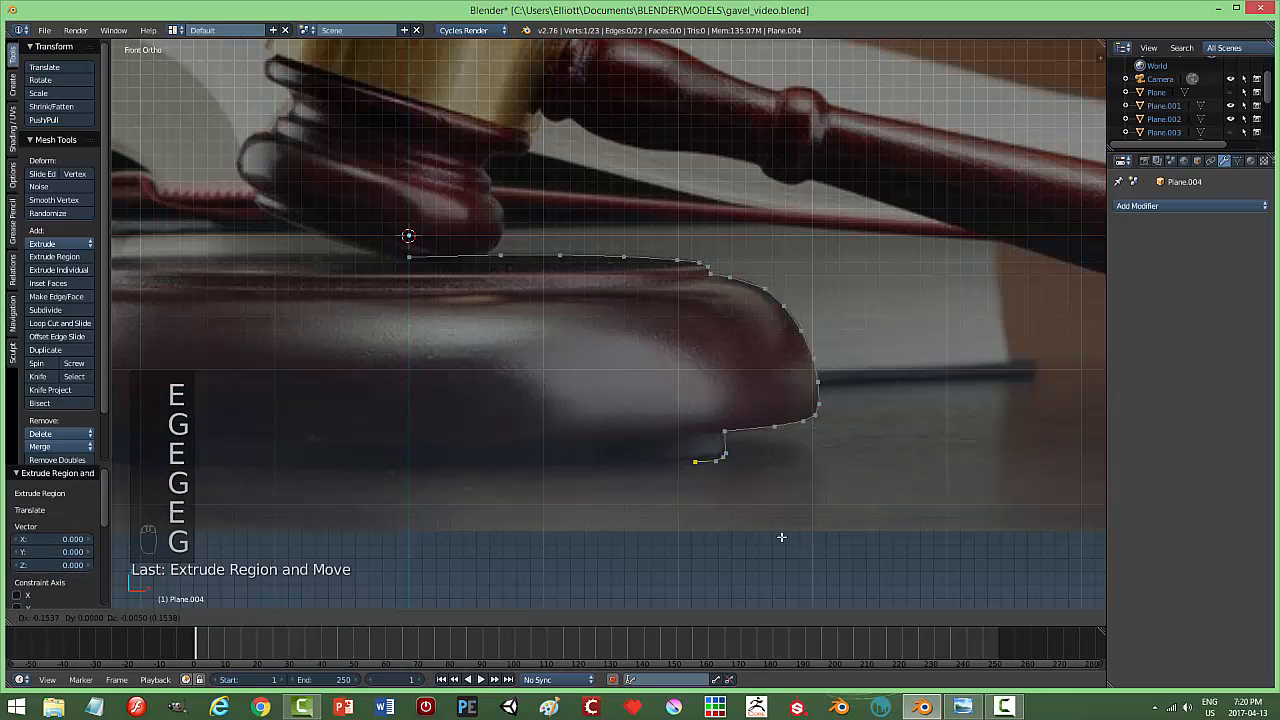
key("x")
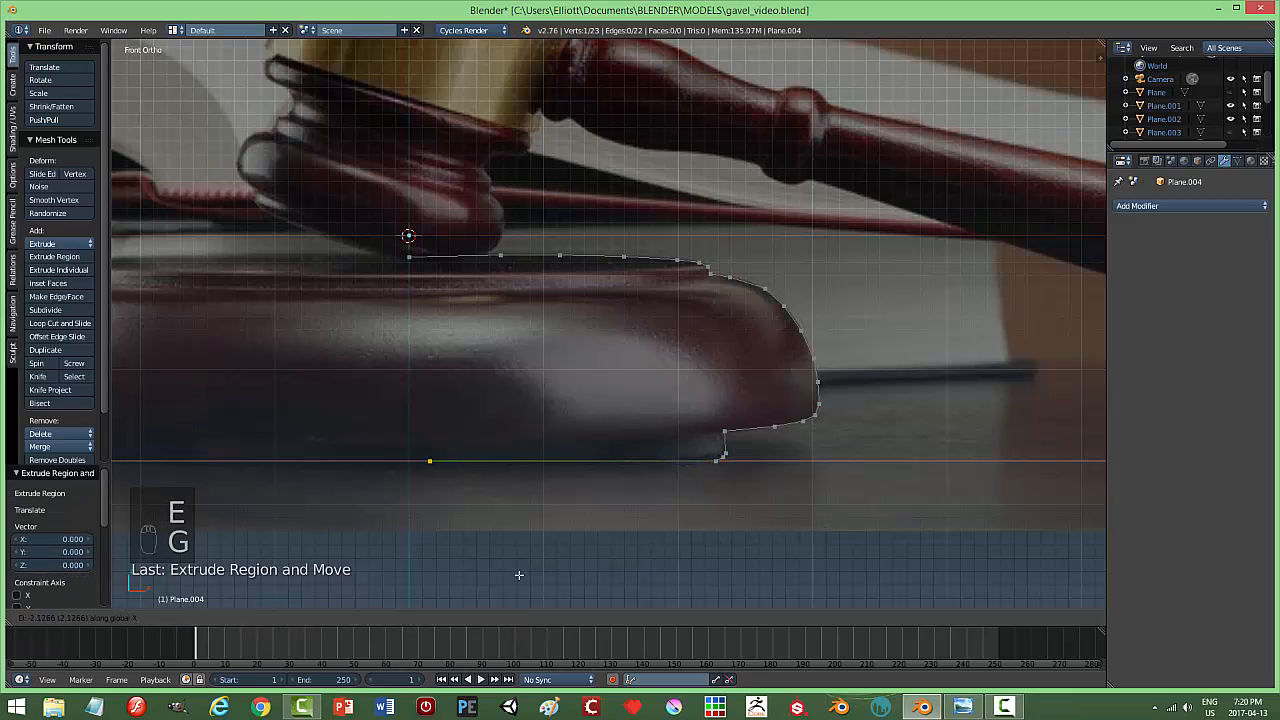
left_click(497, 574)
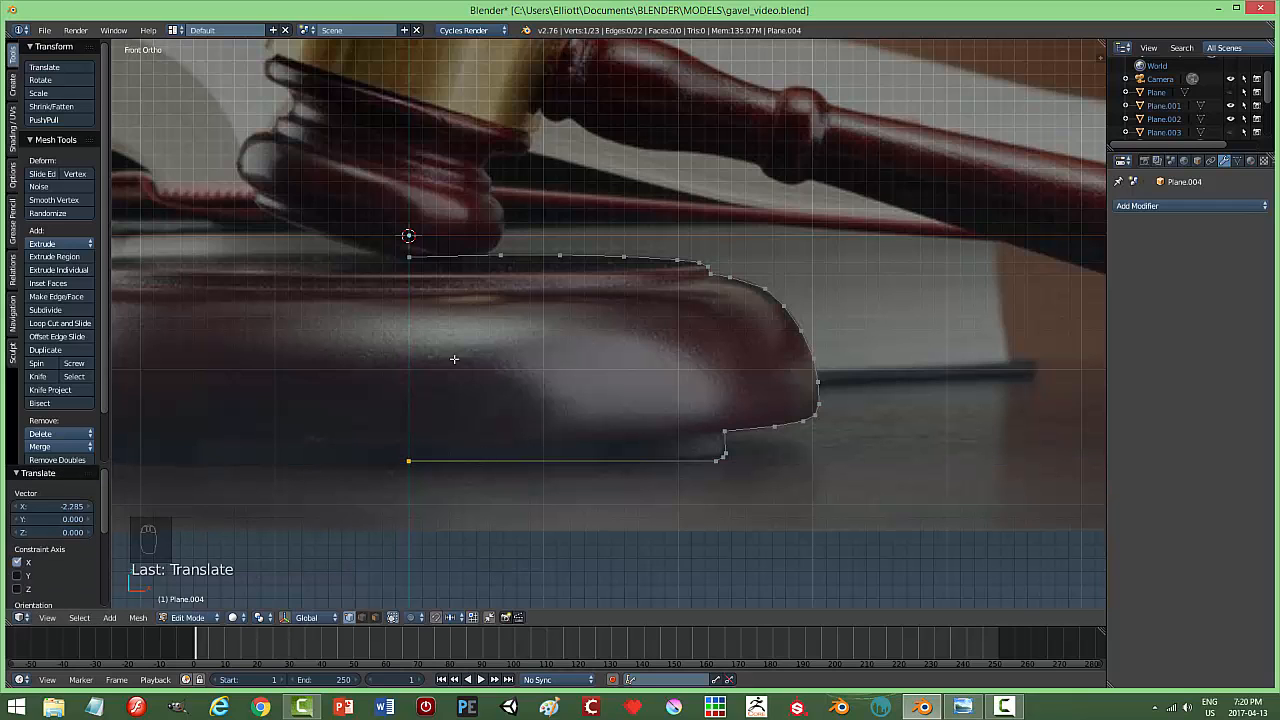
Set the X position of the profile's two end vertices to 0 and finish editing the mesh.
key("n")
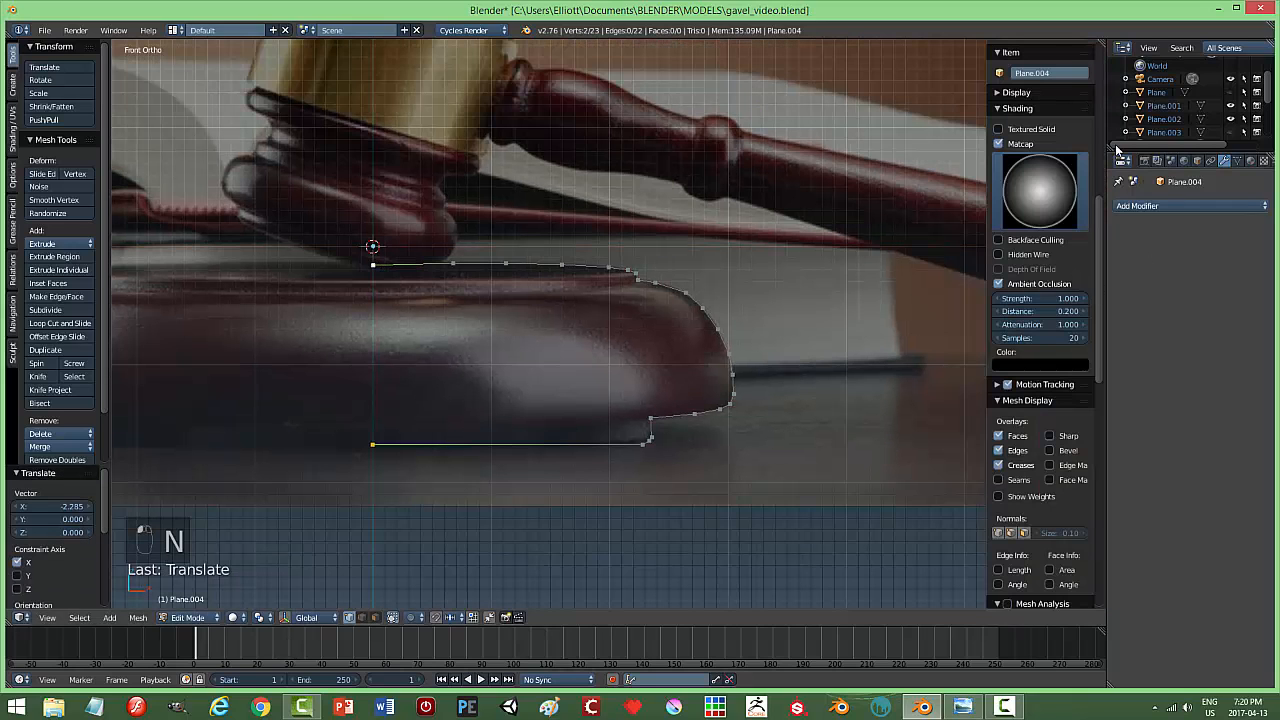
left_click_drag(1106, 145, 1108, 62)
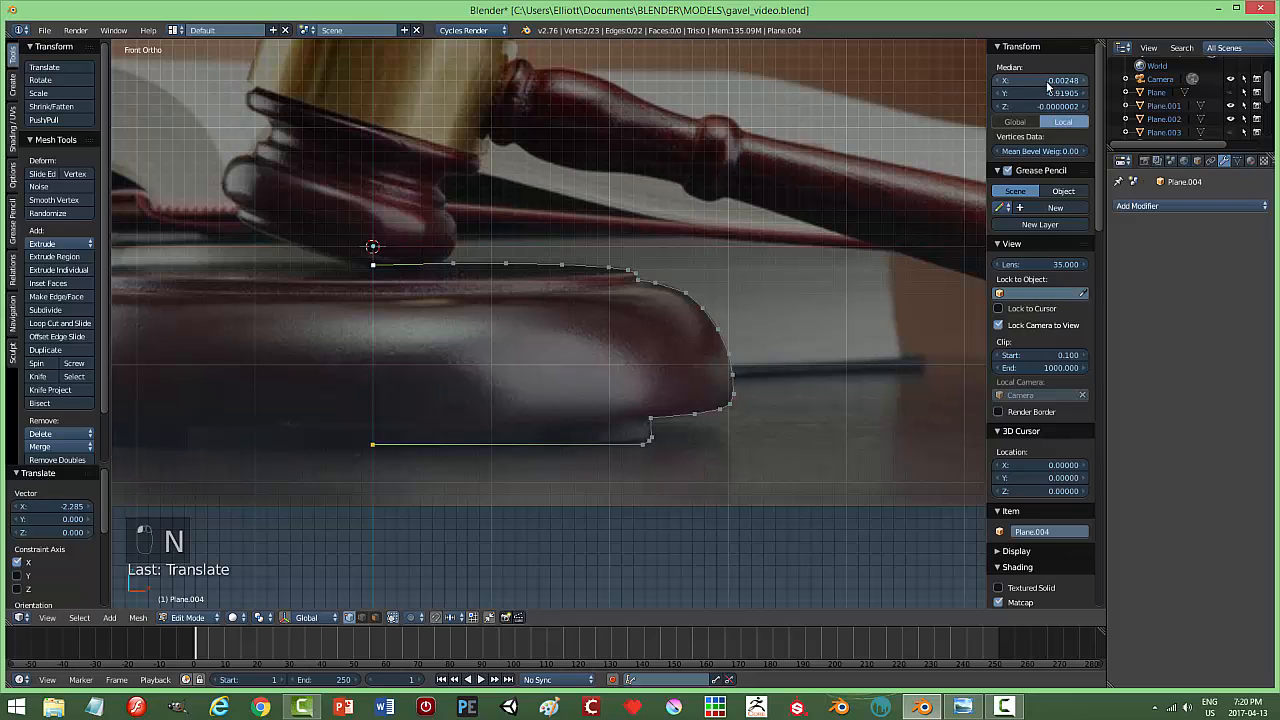
left_click(1050, 82)
type("0")
key("Return")
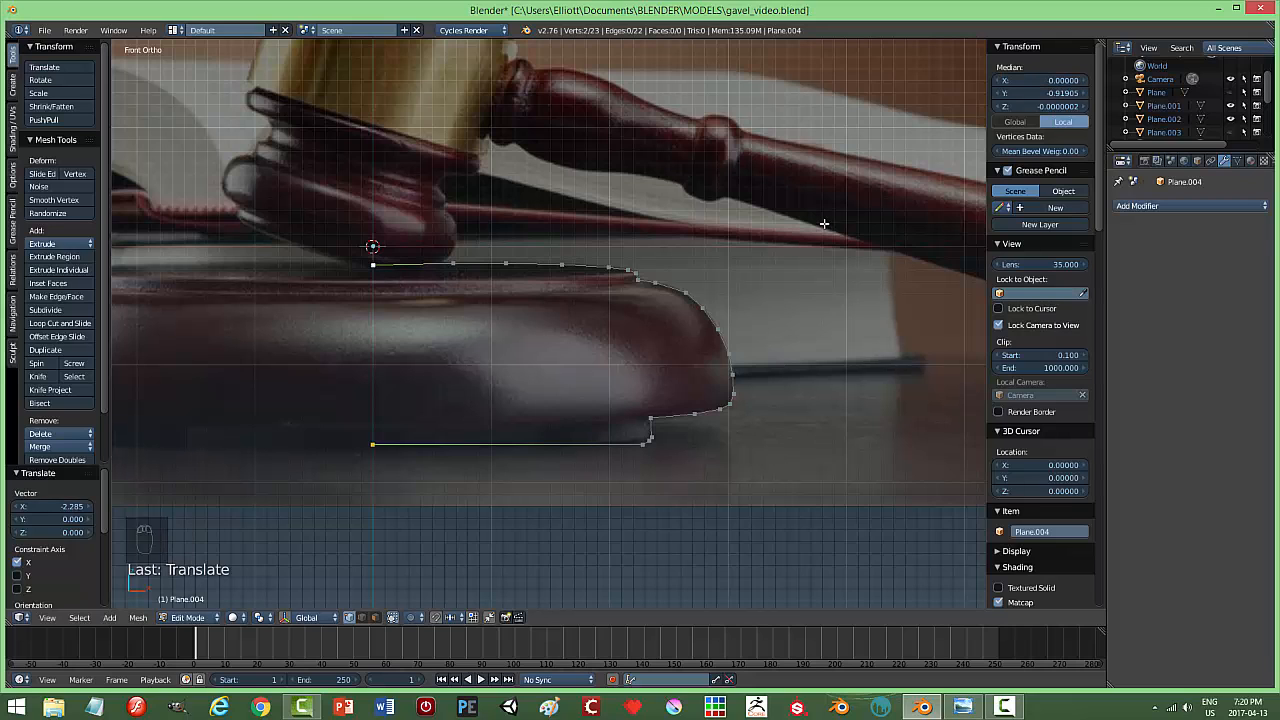
key("n")
key("a")
key("Tab")
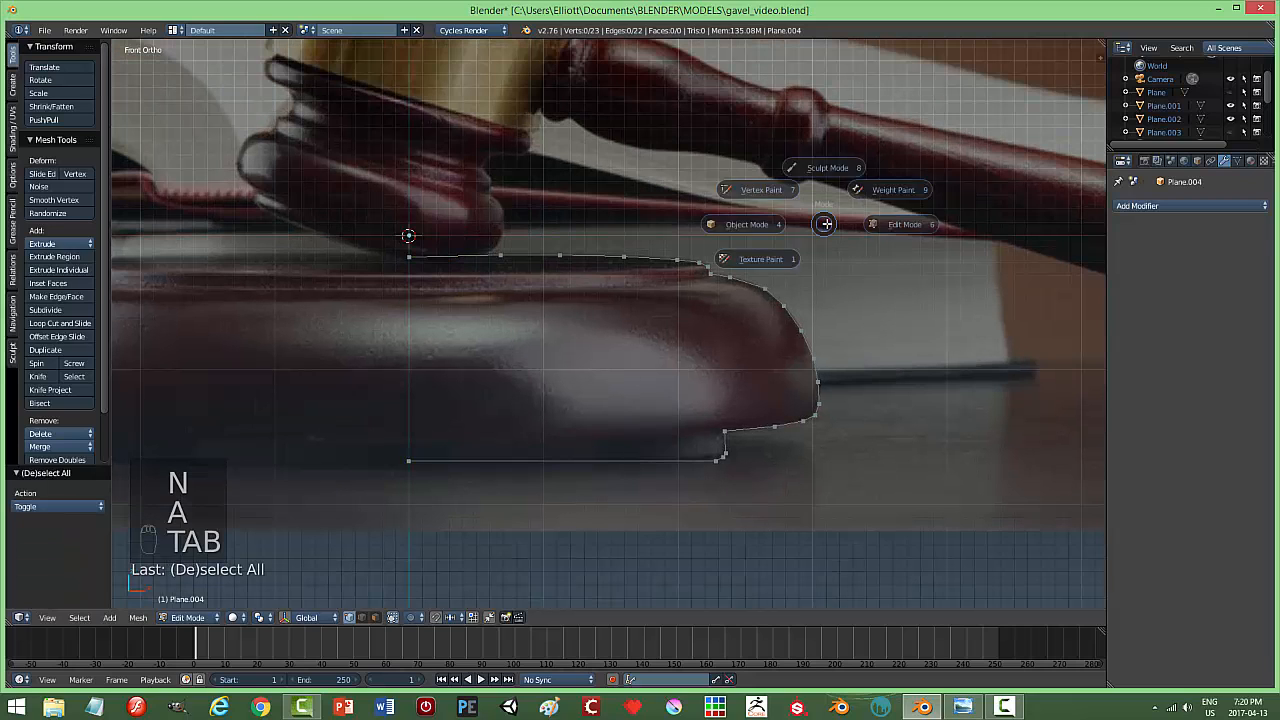
Add a Screw modifier revolving the sound block's profile around the Y axis.
left_click(1176, 207)
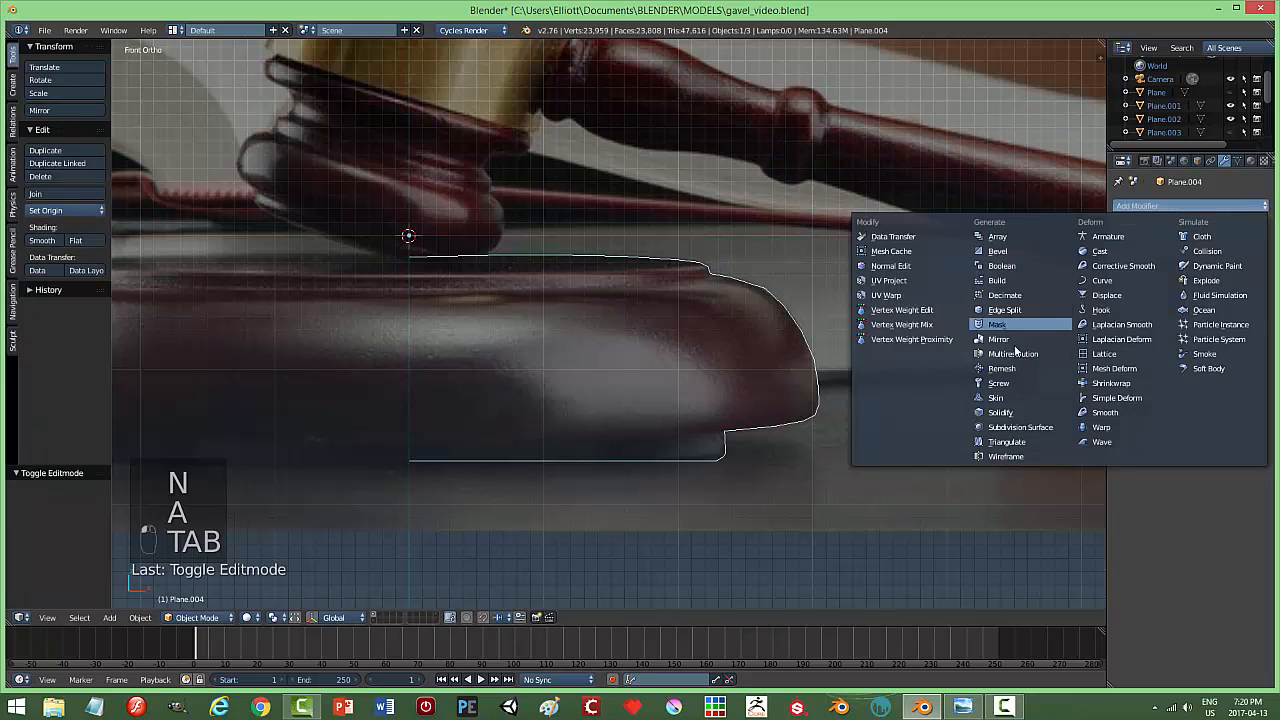
left_click(1010, 384)
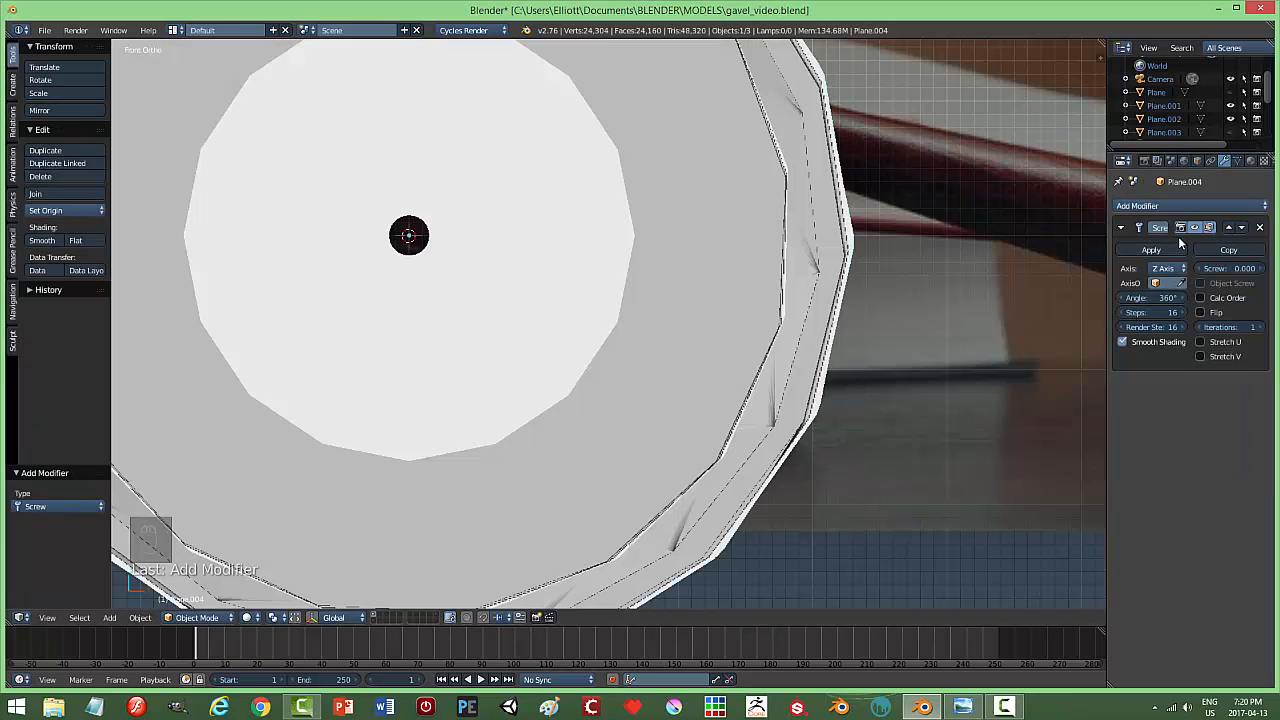
left_click(1168, 268)
left_click(1178, 240)
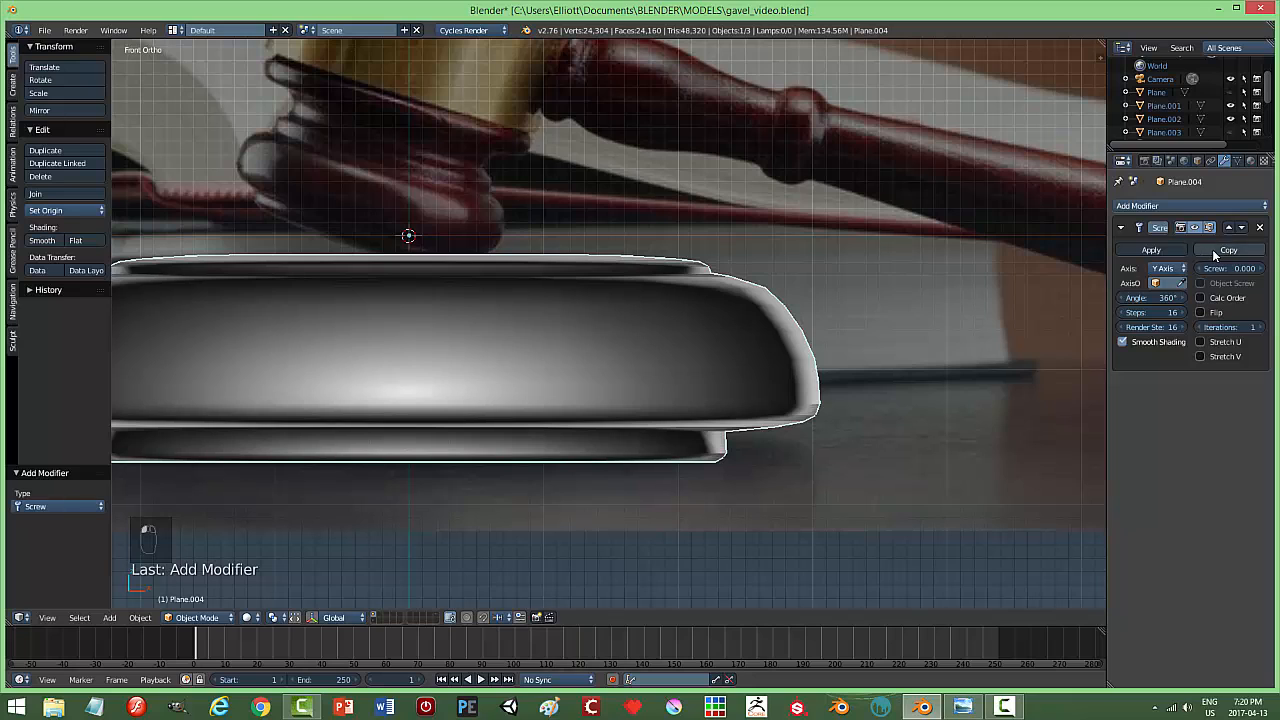
Add a Subdivision Surface modifier with a view level of 2 and place it above the Screw modifier.
left_click(1193, 209)
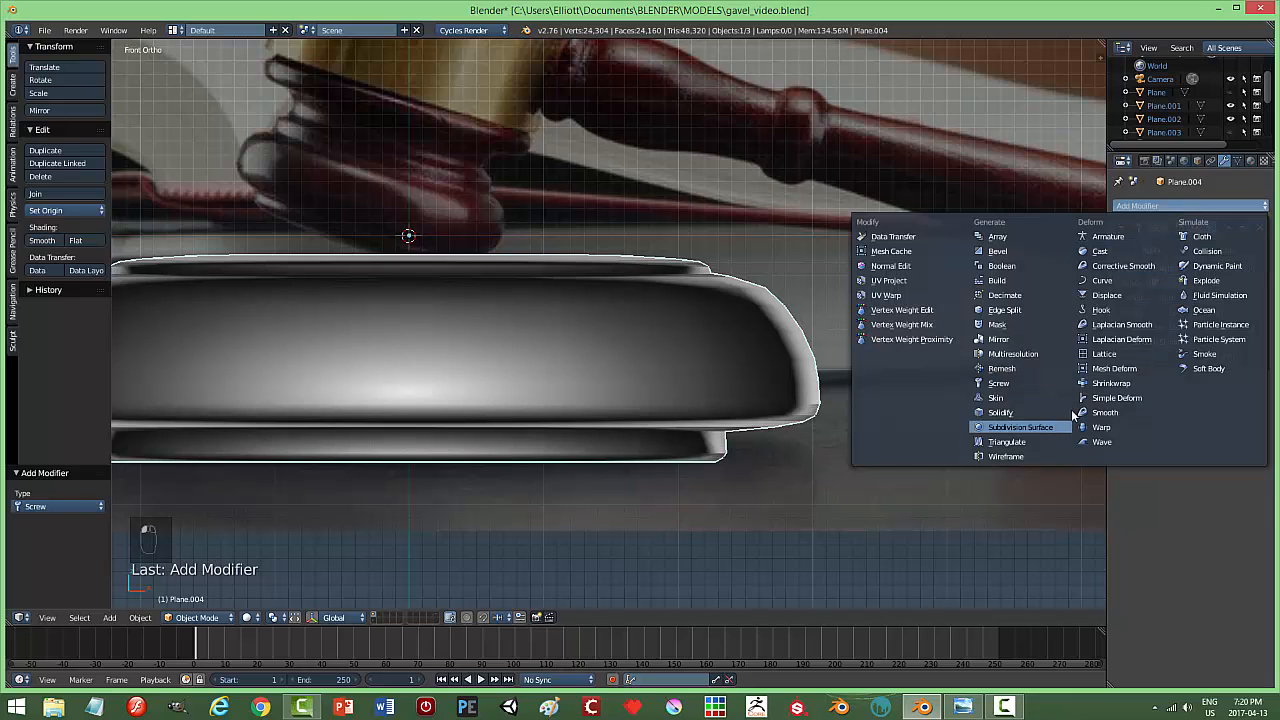
left_click(1010, 426)
left_click(1183, 457)
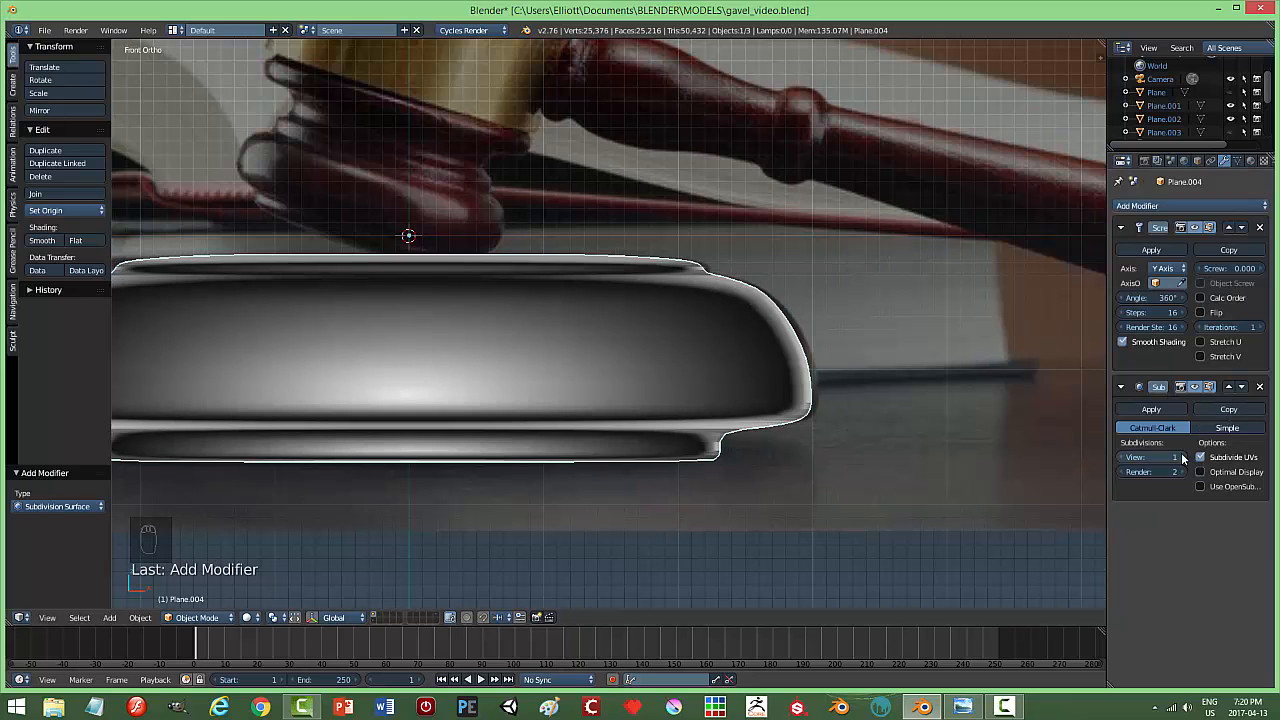
left_click(1228, 387)
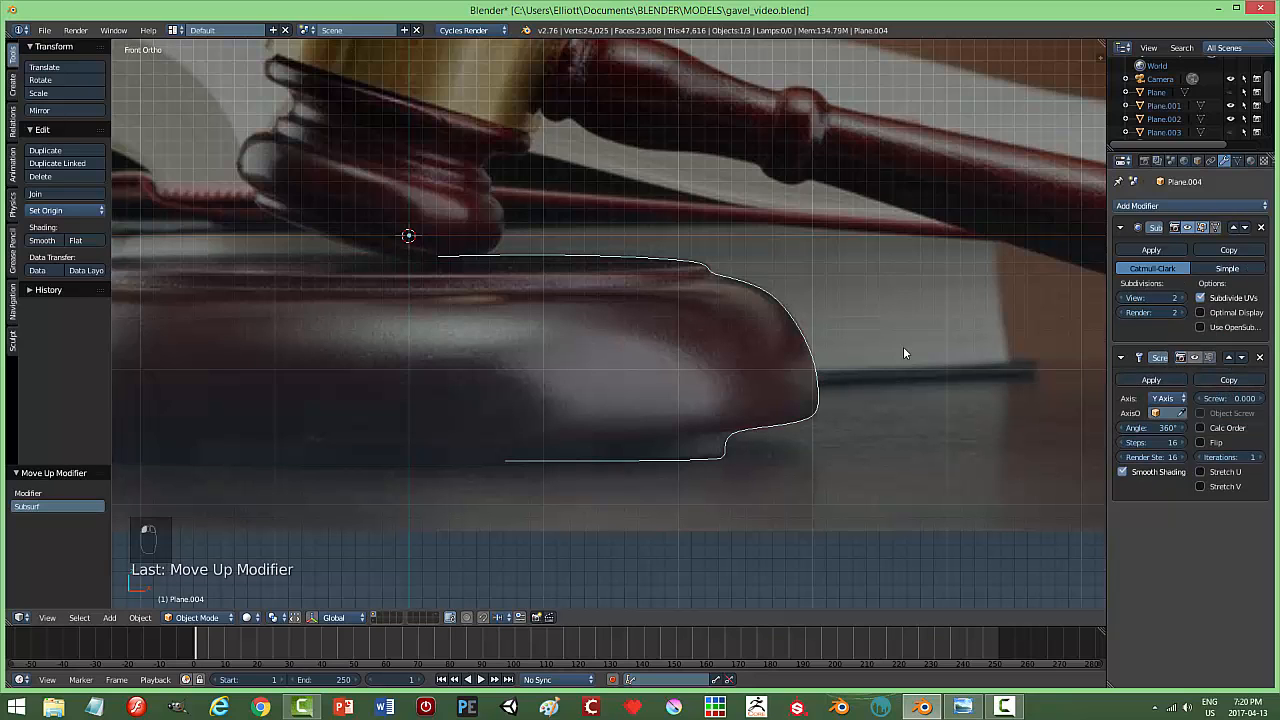
left_click(1195, 357)
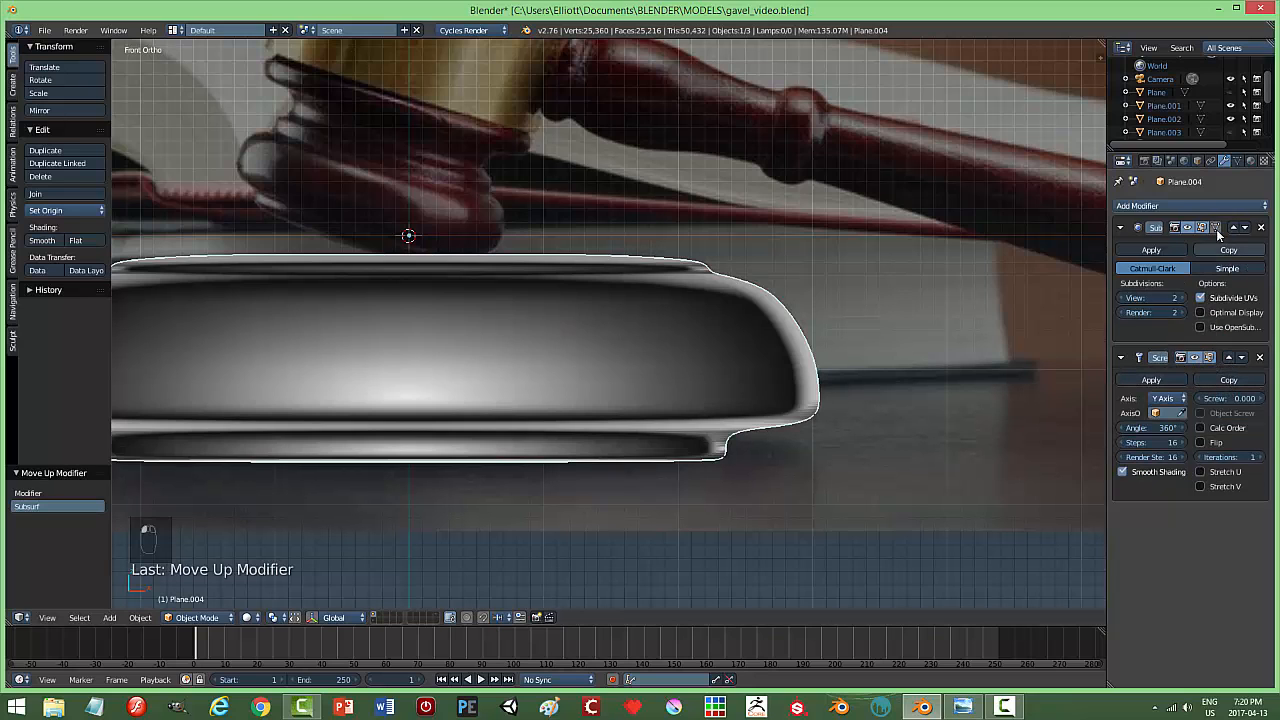
Hide the subdivision in the viewport, then apply the Screw modifier followed by the Subdivision Surface modifier.
left_click(1187, 227)
middle_click_drag(619, 339, 655, 385)
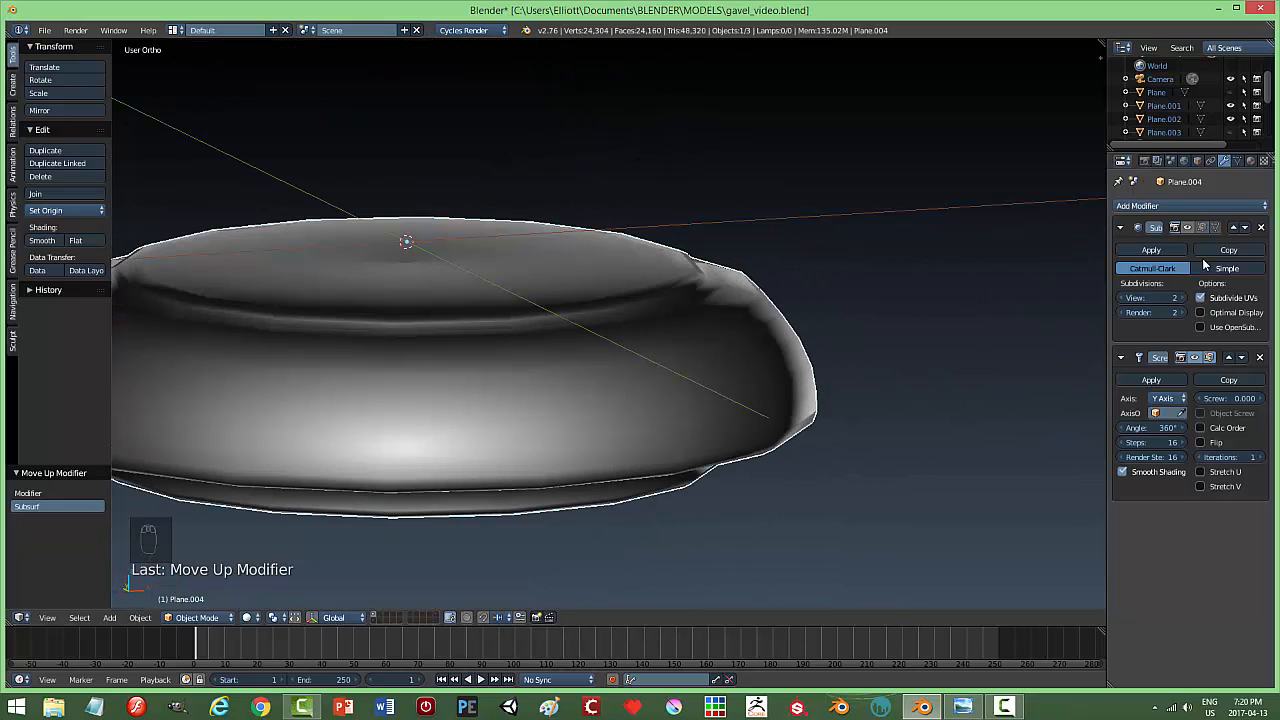
left_click(1164, 379)
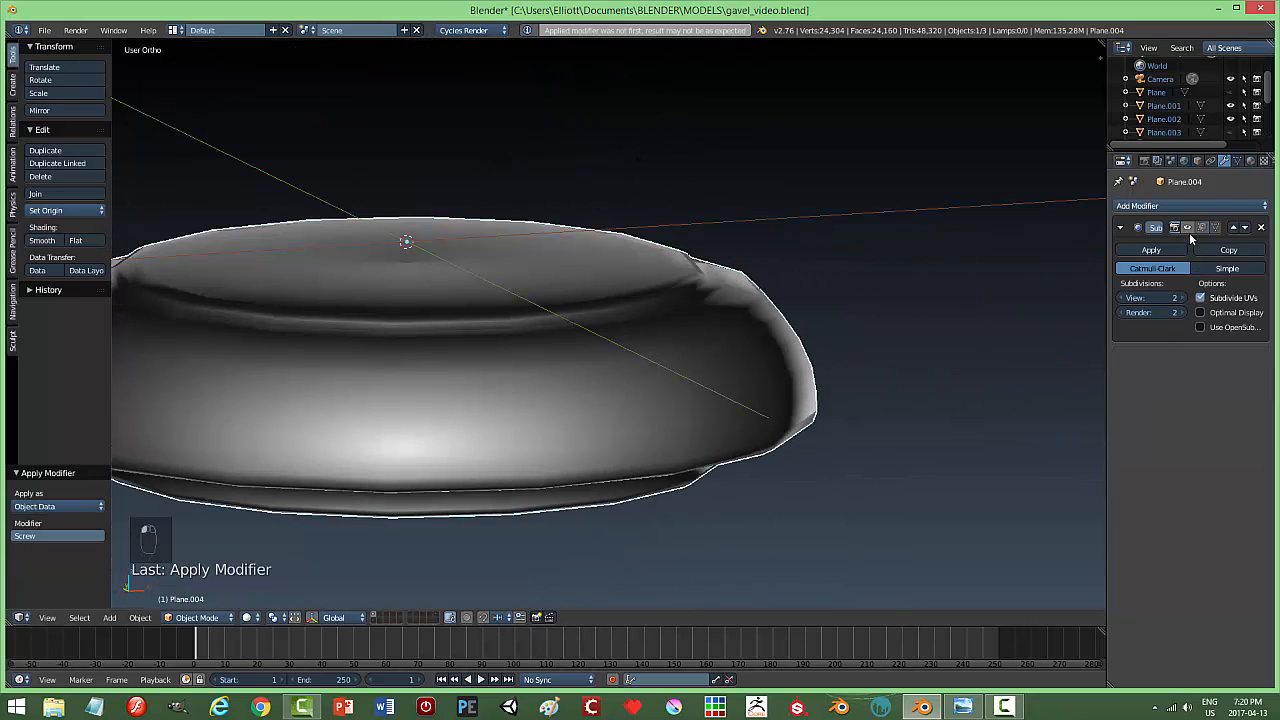
left_click(1151, 250)
scroll(884, 358, "down", 4)
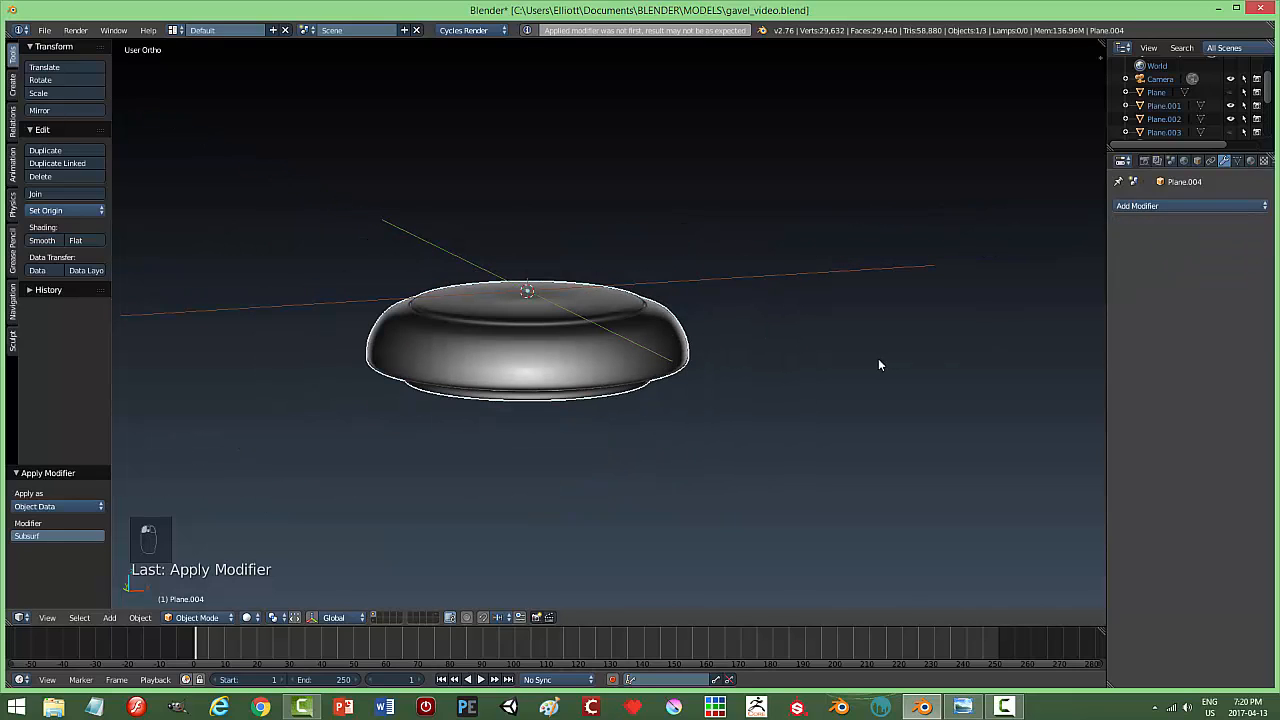
Unhide the gavel's head and handle and raise both about 0.674 along Z above the sound block.
key("a")
key("alt+h")
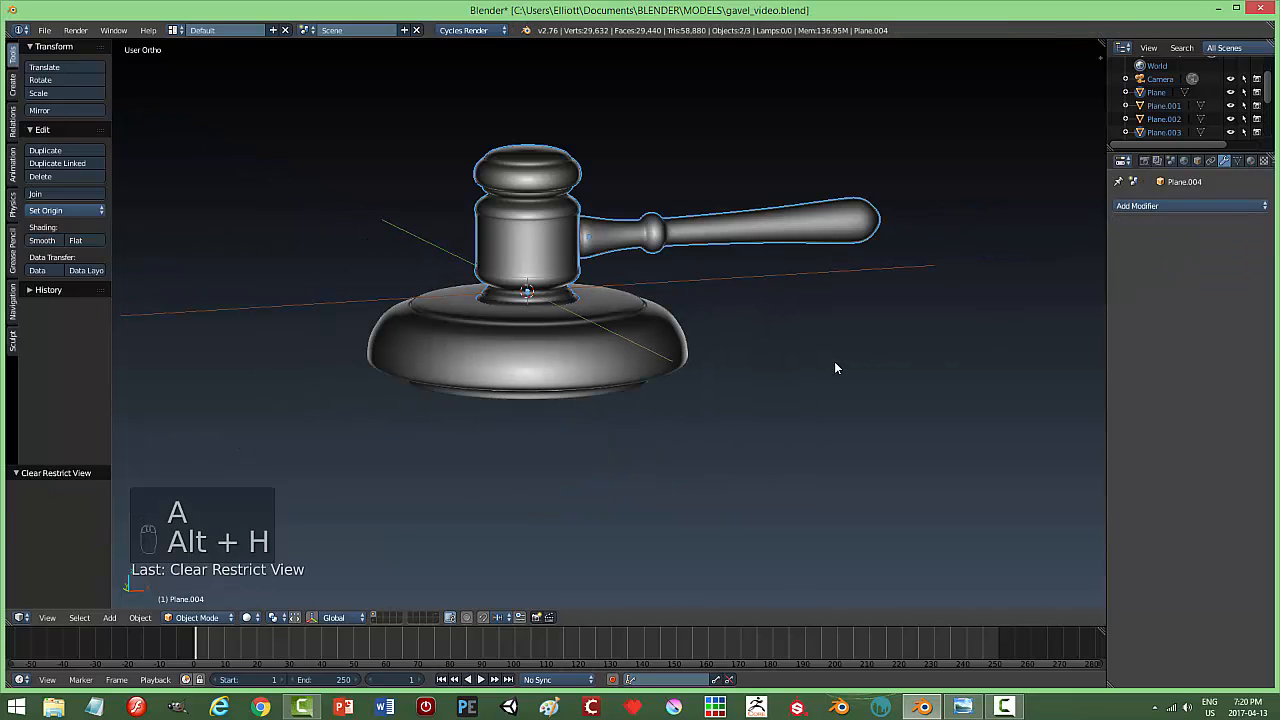
right_click(582, 366)
middle_click_drag(762, 386, 557, 232)
right_click(629, 242)
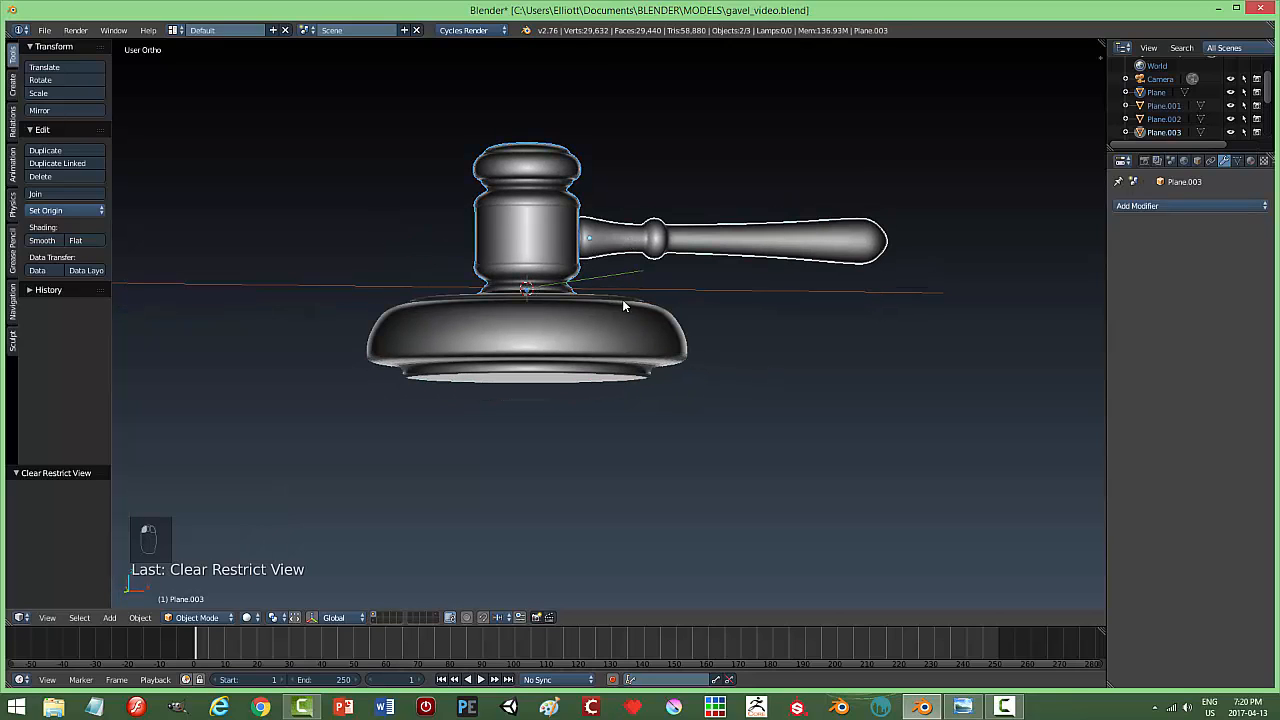
left_click(314, 619)
middle_click_drag(707, 396, 609, 258)
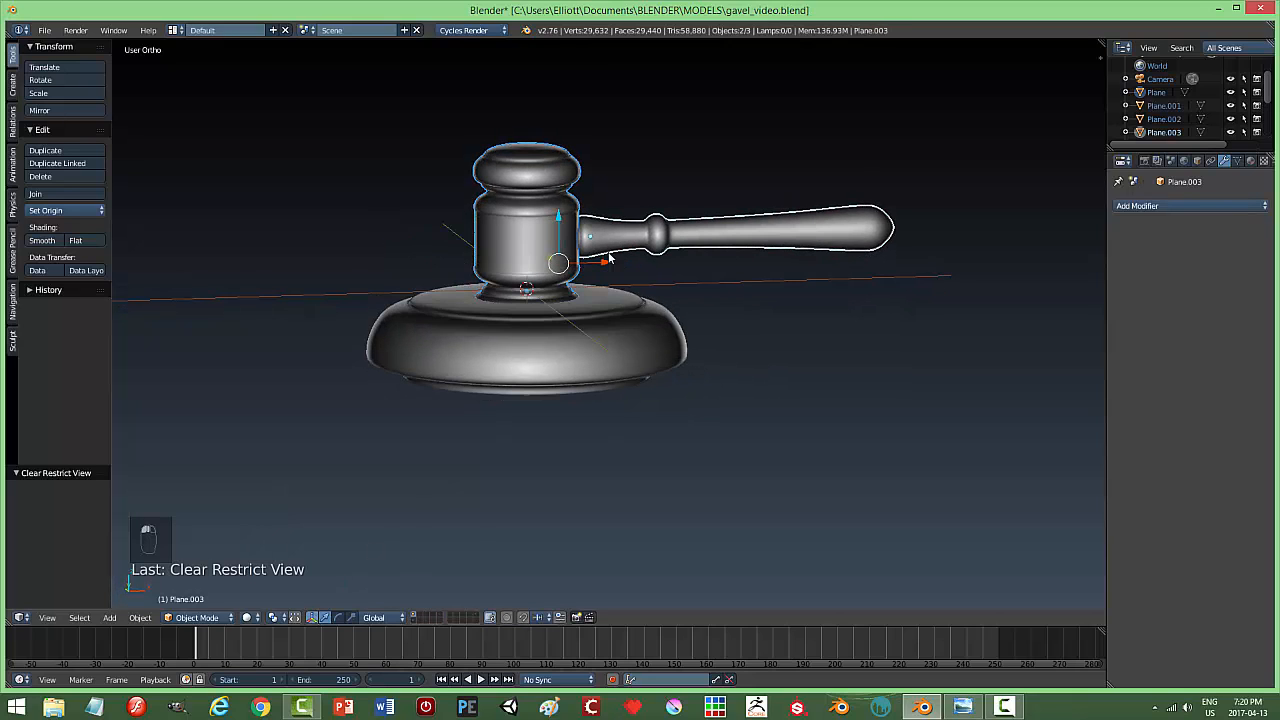
left_click_drag(559, 220, 561, 182)
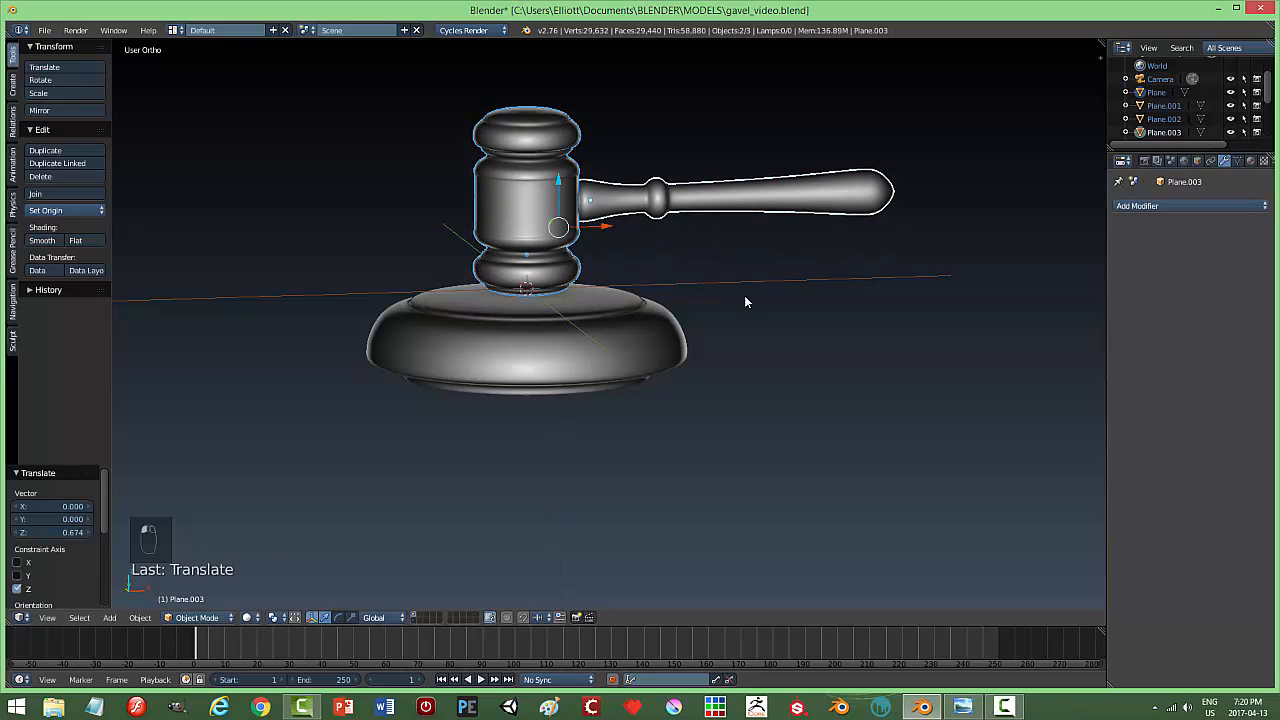
key("a")
Remove the reference photo from the viewport's background images.
middle_click_drag(757, 348, 806, 323)
key("n")
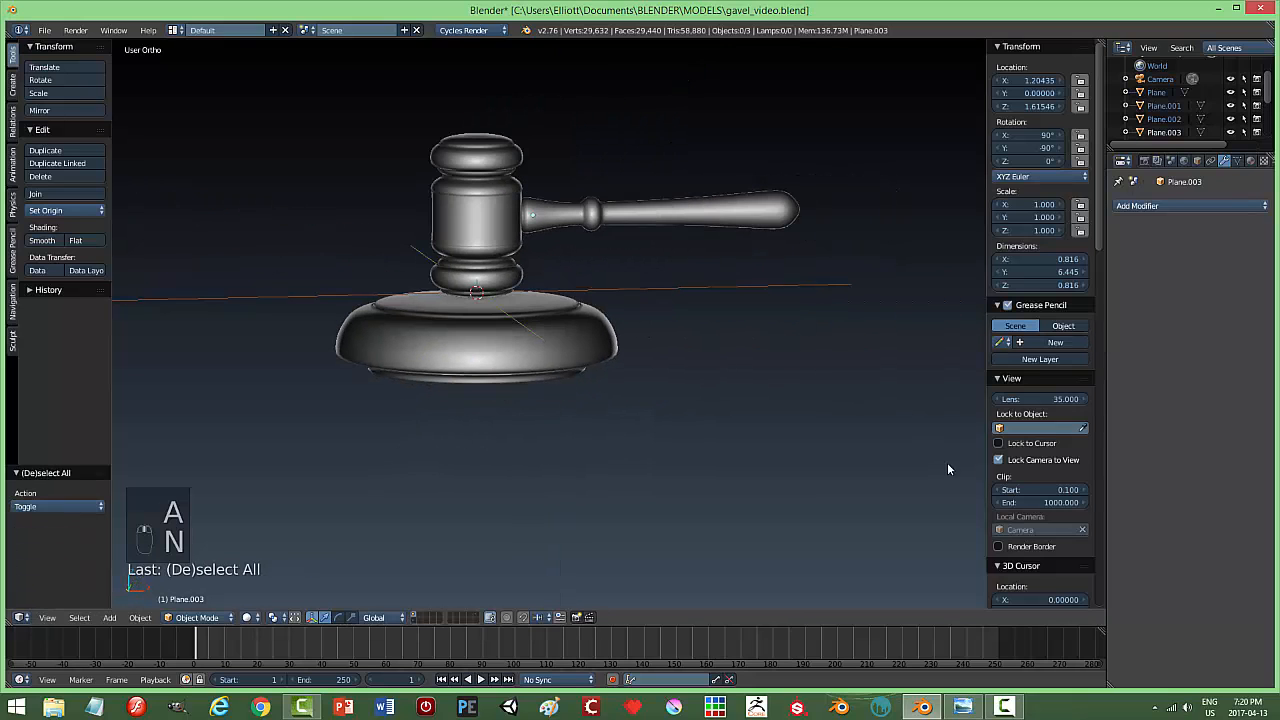
mouse_move(1100, 248)
left_mouse_down()
mouse_move(1119, 511)
mouse_move(1119, 471)
left_mouse_up()
left_click(1078, 393)
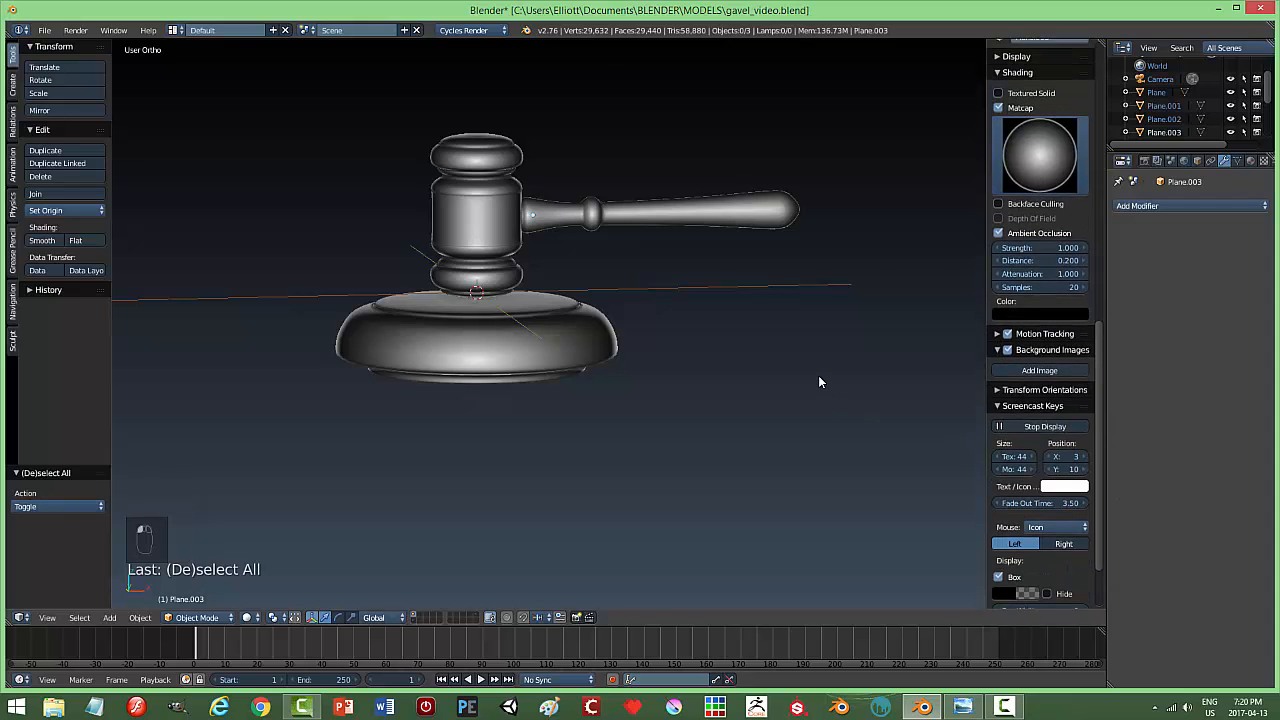
key("n")
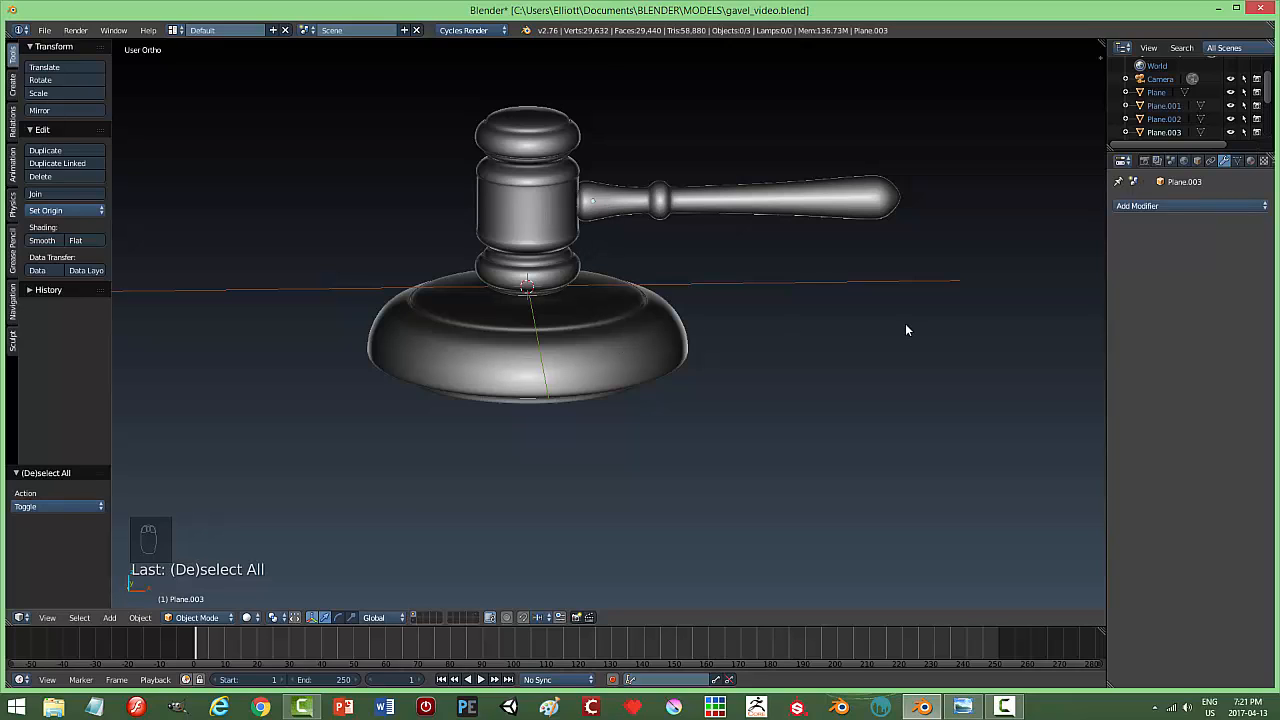
Display the layer with the floor plane, camera and lamps together with the gavel's layer.
left_click(476, 614, "shift")
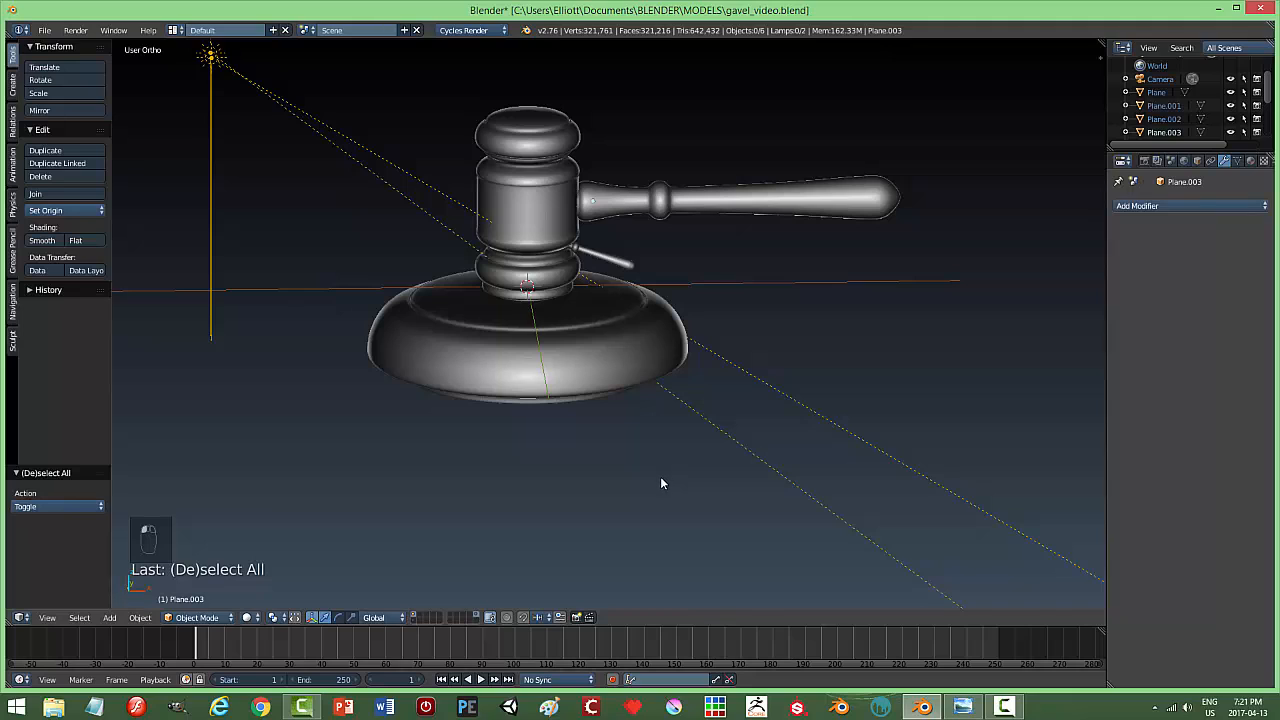
left_click(413, 616, "shift")
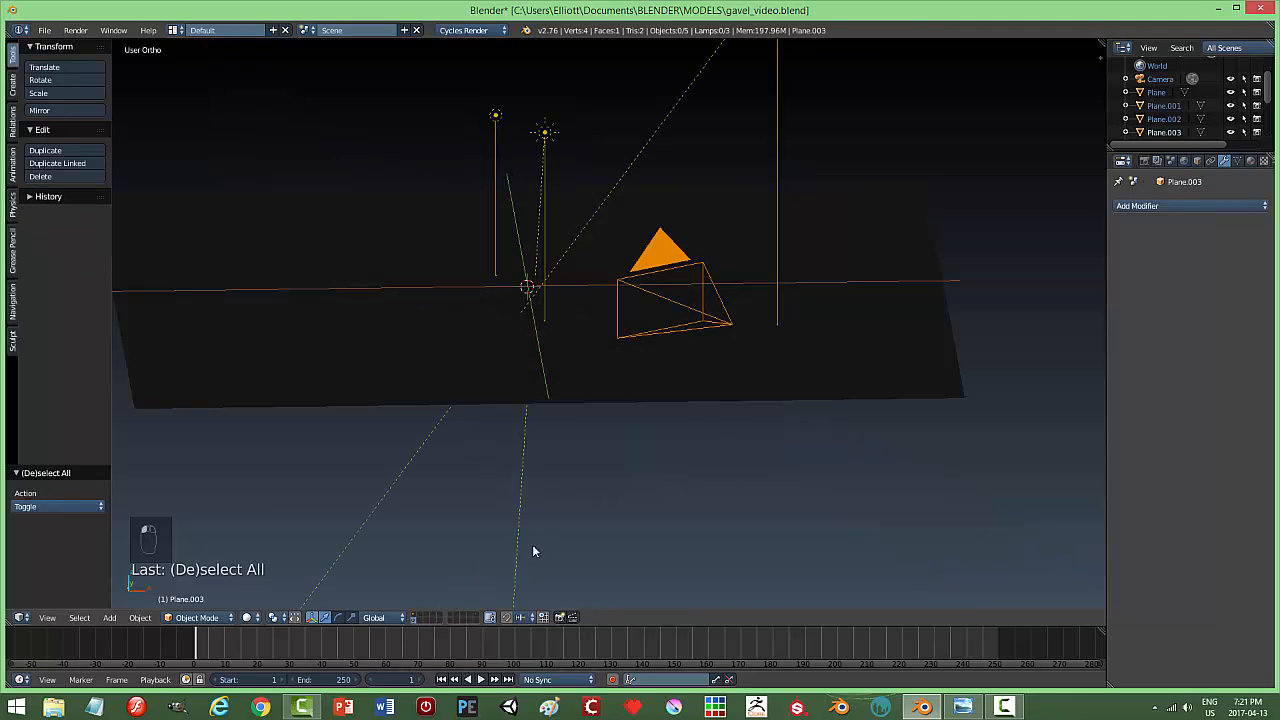
left_click(417, 617, "shift")
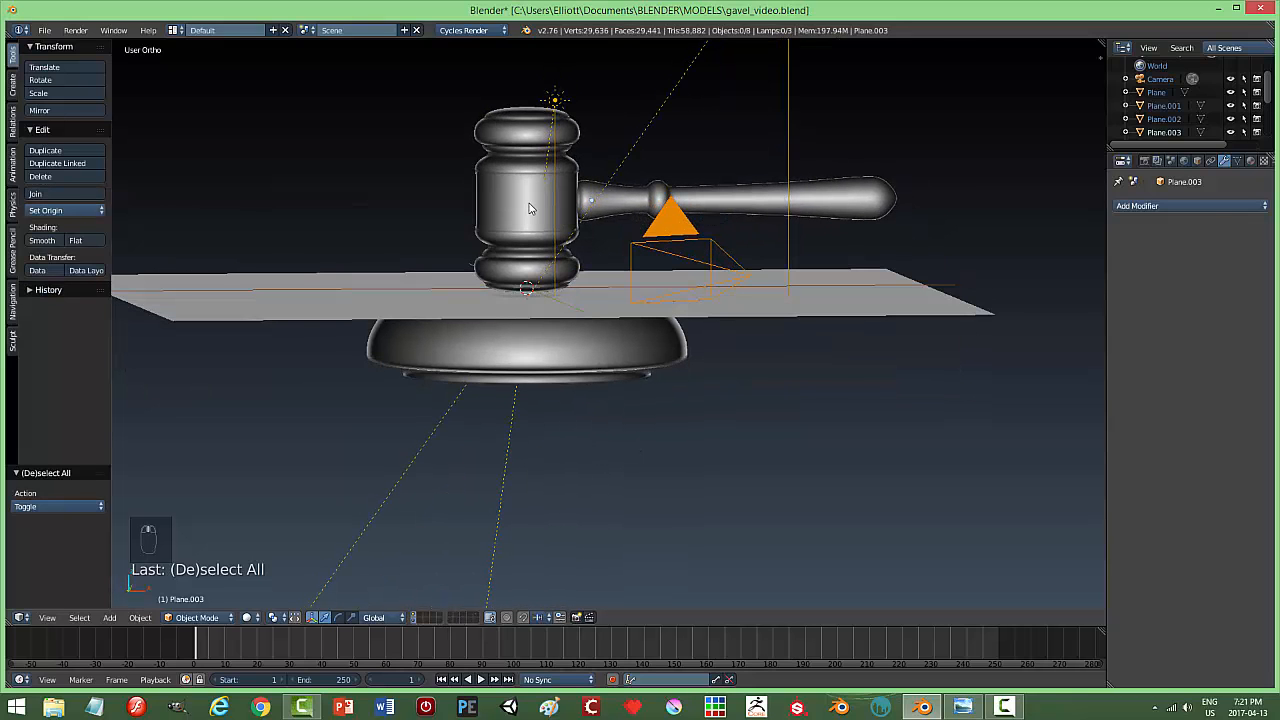
Select the head, handle and sound block and scale them down together to about 0.311.
left_click(531, 209)
left_click(716, 195, "shift")
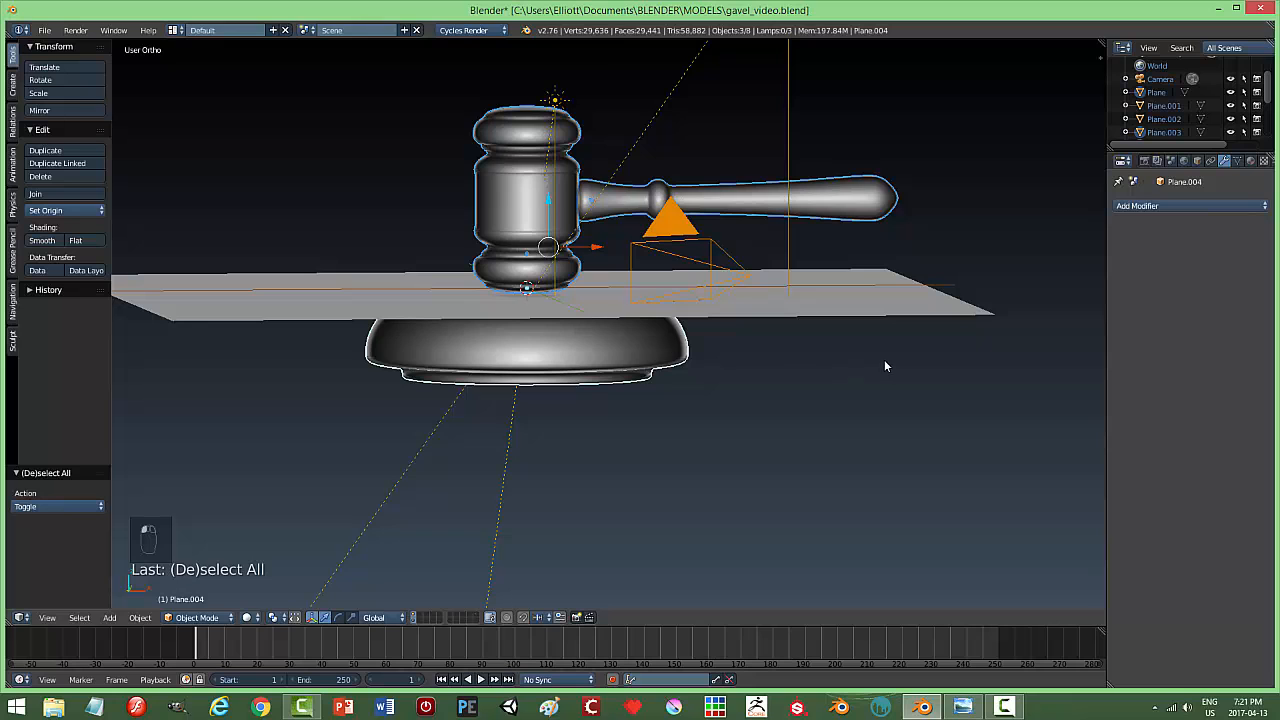
key("s")
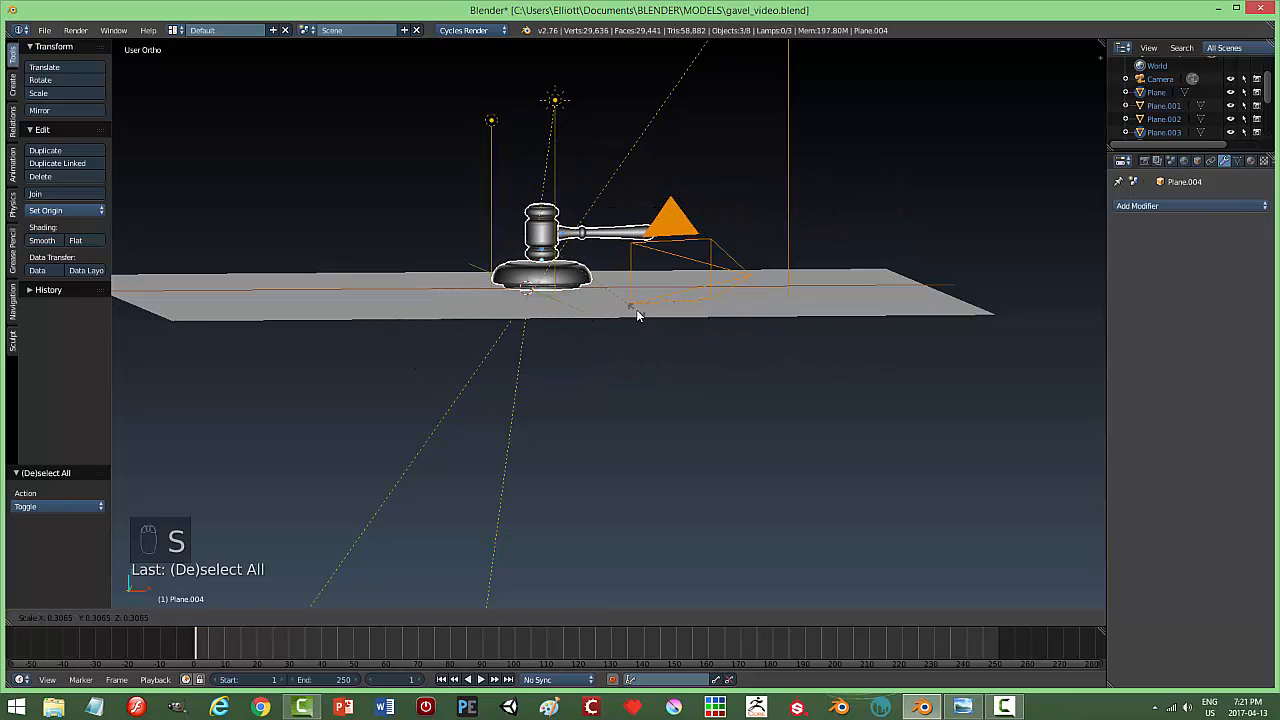
left_click(639, 315)
In front view, raise the scaled gavel and sound block slightly along Z to rest the base on the floor.
key("KP_1")
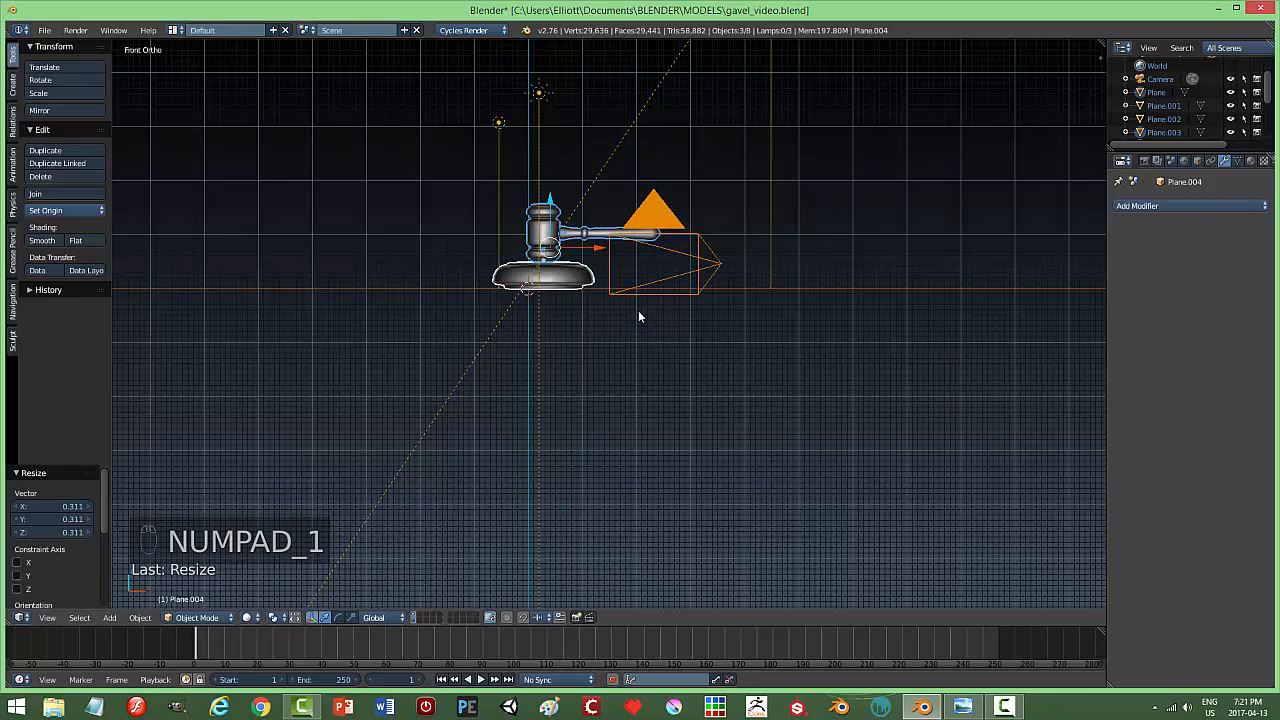
scroll(640, 314, "up", 4)
middle_click_drag(561, 282, 696, 399, "shift")
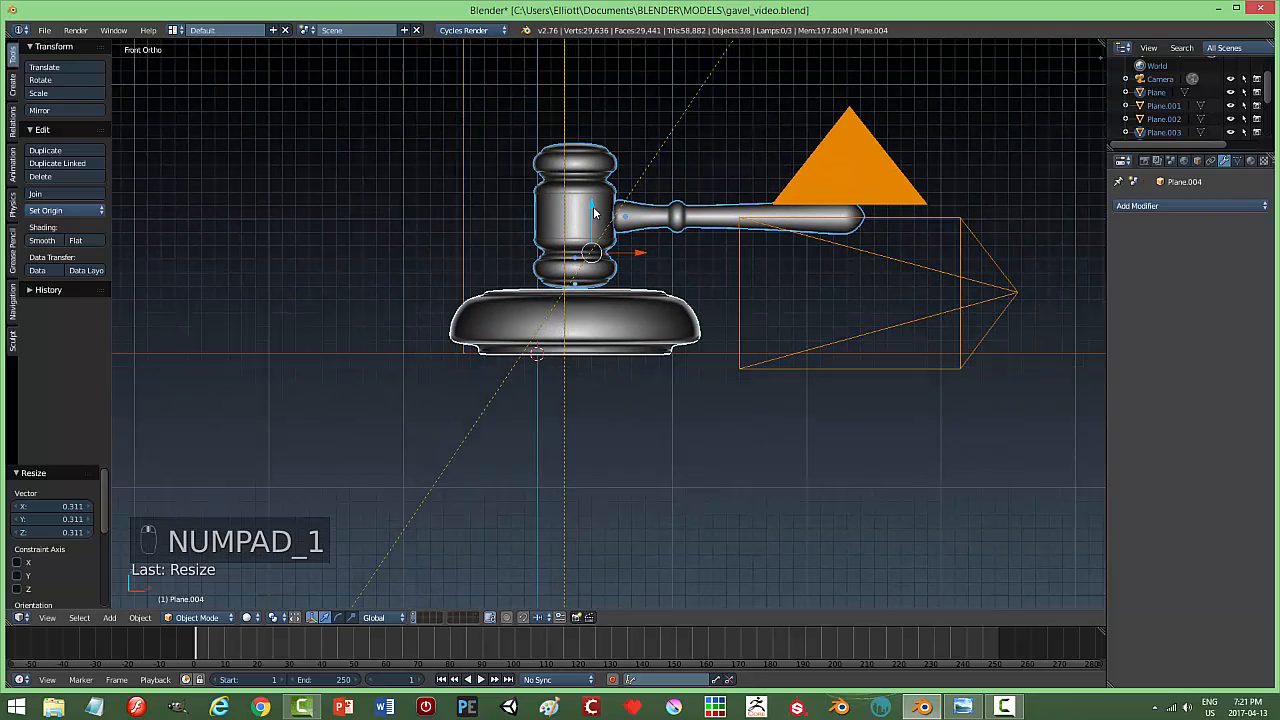
left_click_drag(591, 207, 593, 202)
key("a")
Switch to the camera view and reframe the gavel and sound block from slightly above.
key("KP_0")
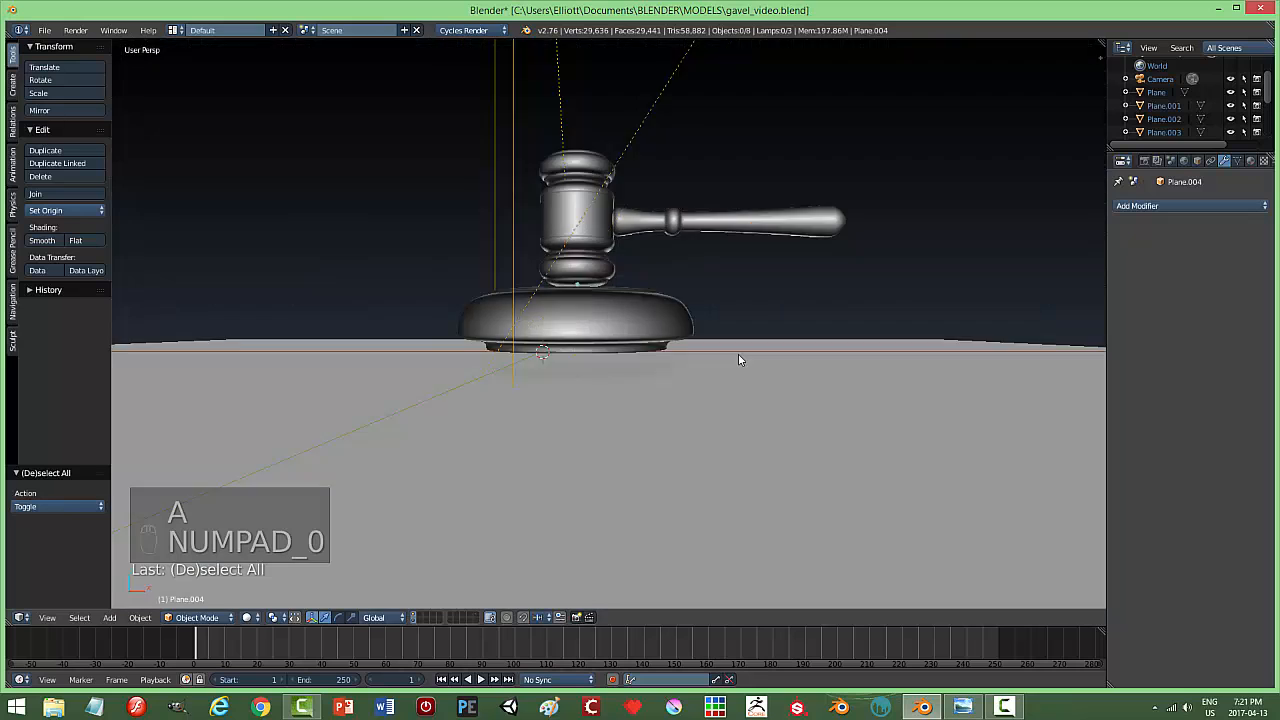
middle_click_drag(726, 339, 734, 357)
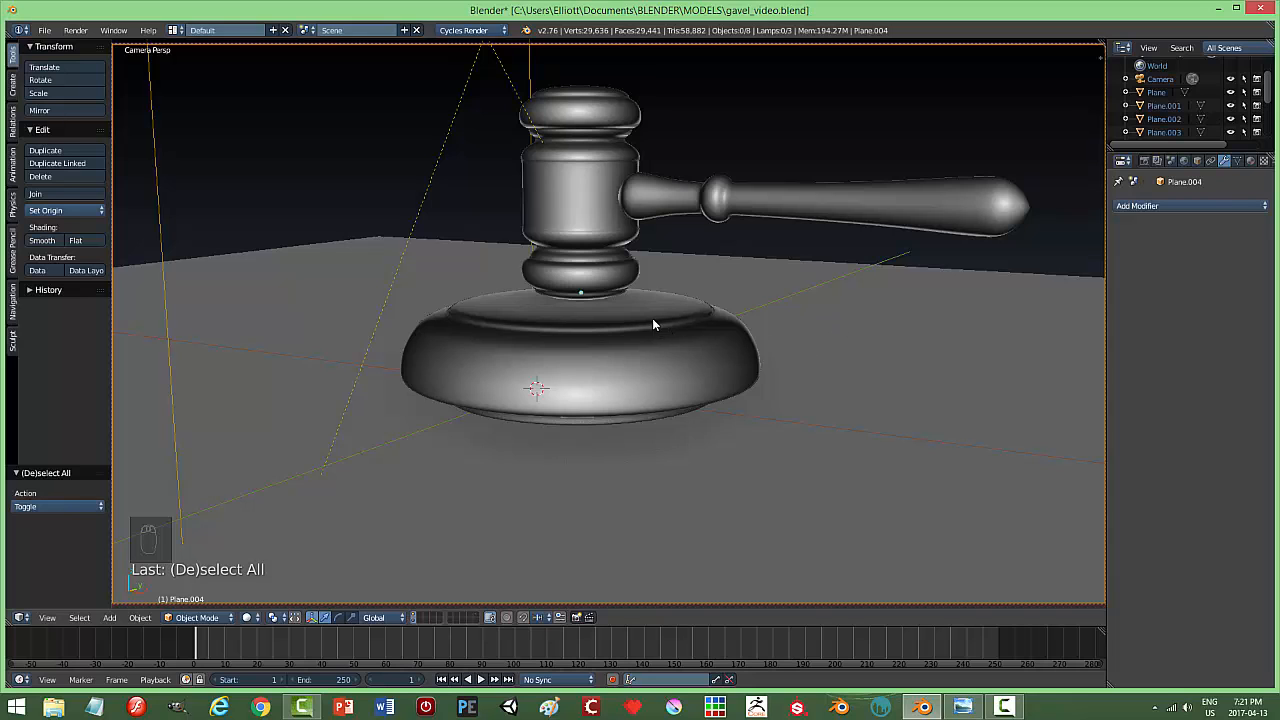
middle_click_drag(652, 322, 648, 339)
Assign the existing material "black" to the gavel's handle.
right_click(622, 260)
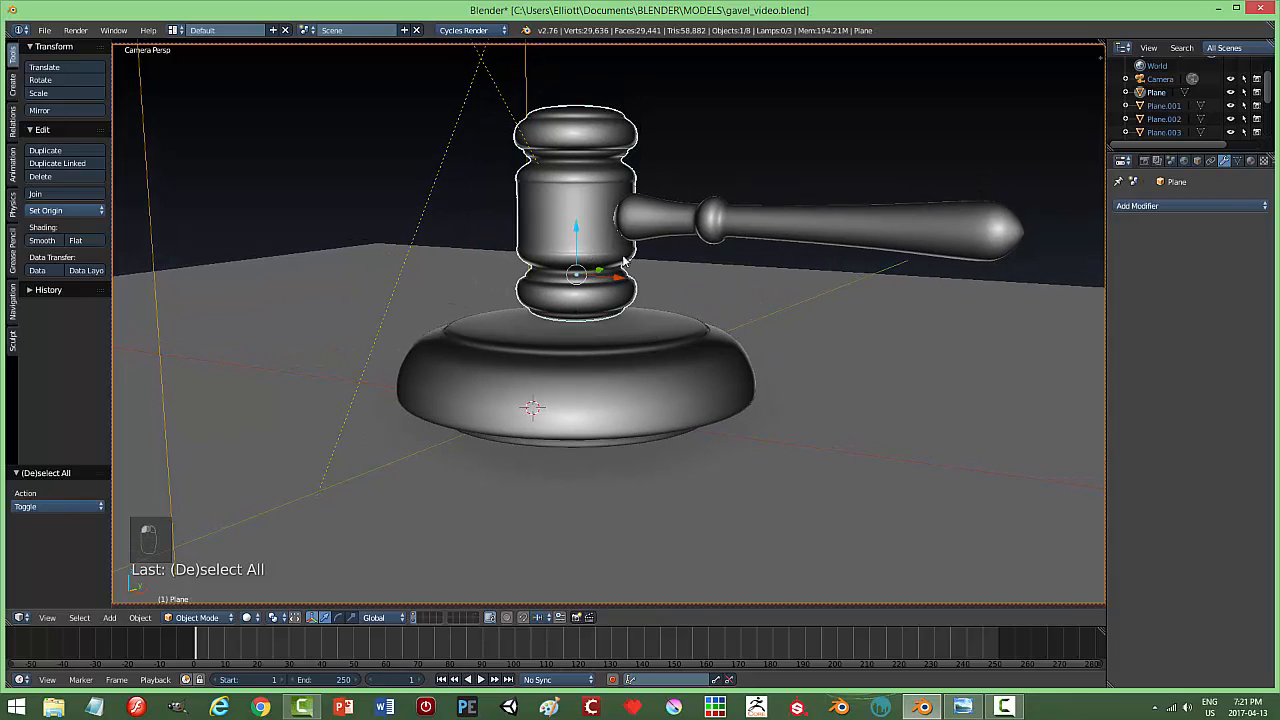
right_click(740, 231, "shift")
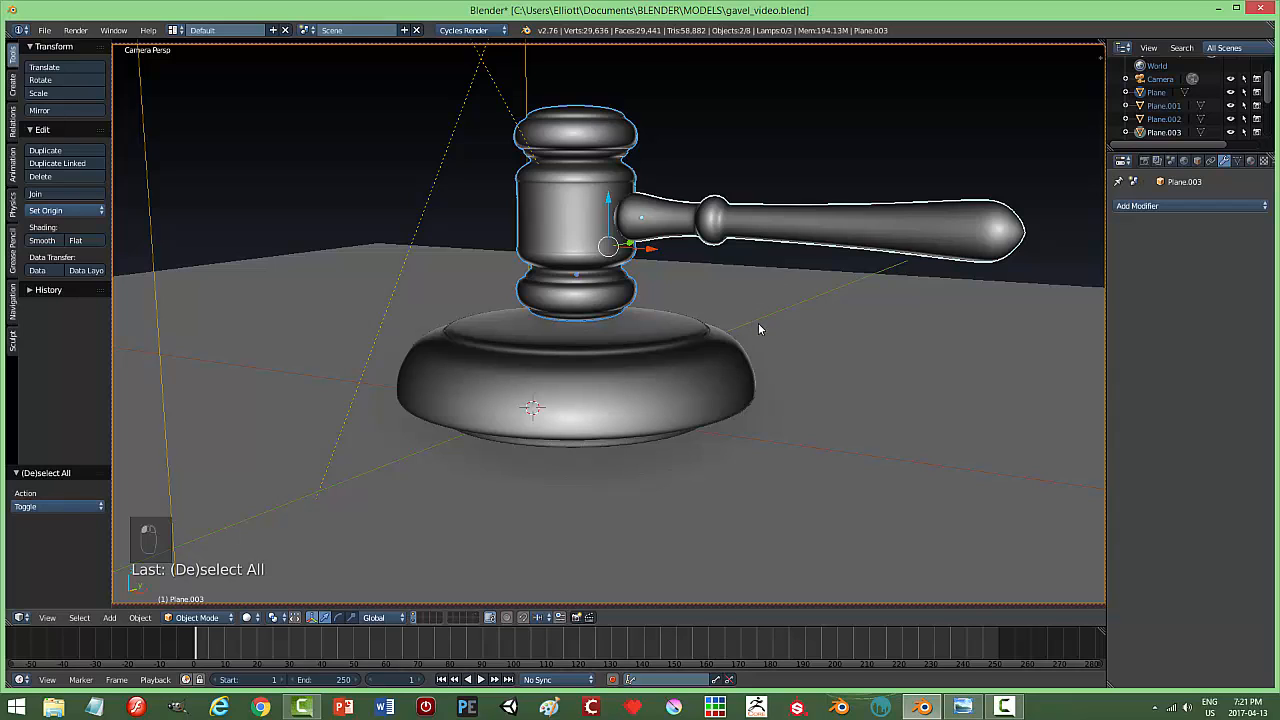
right_click(784, 230)
left_click(1250, 160)
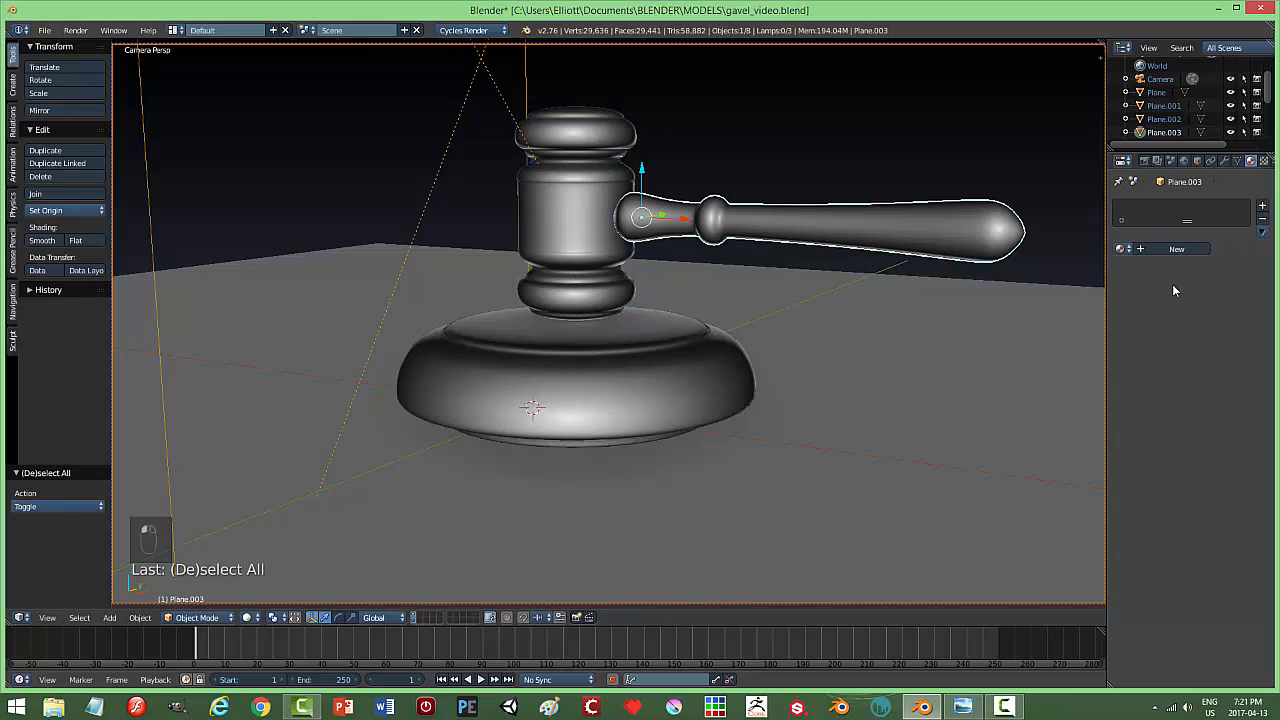
left_click(1121, 248)
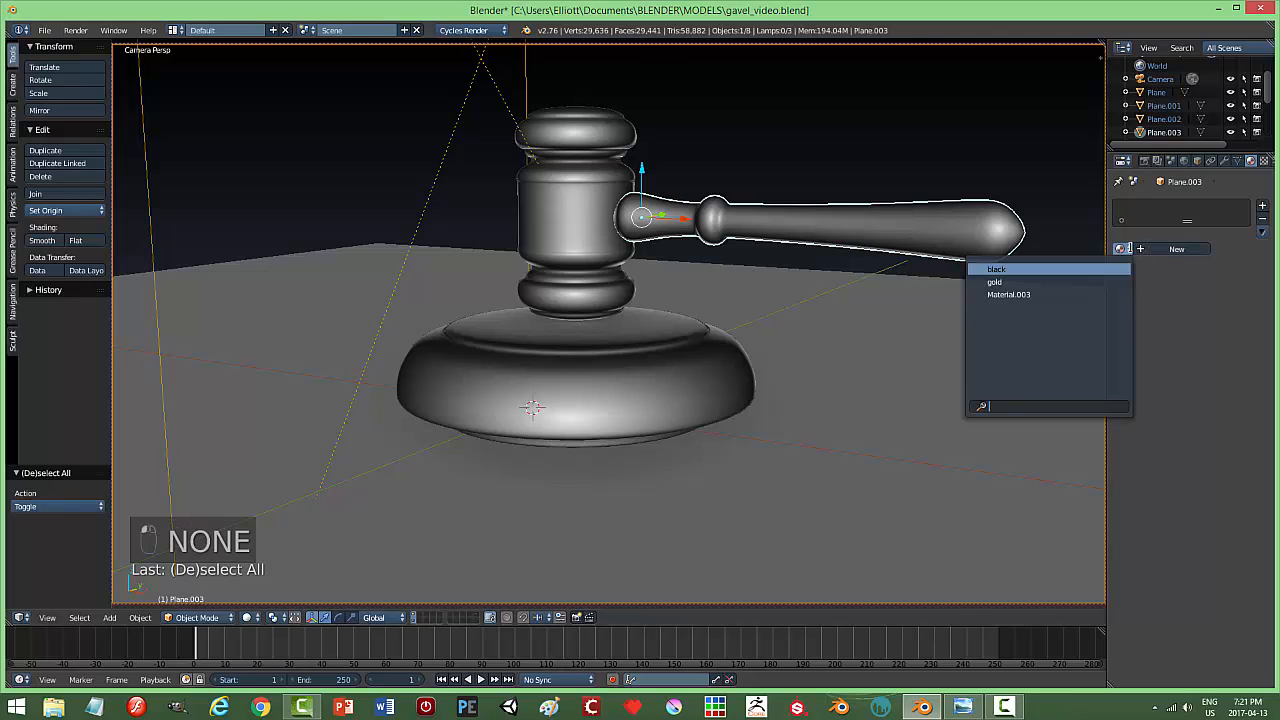
left_click(1034, 268)
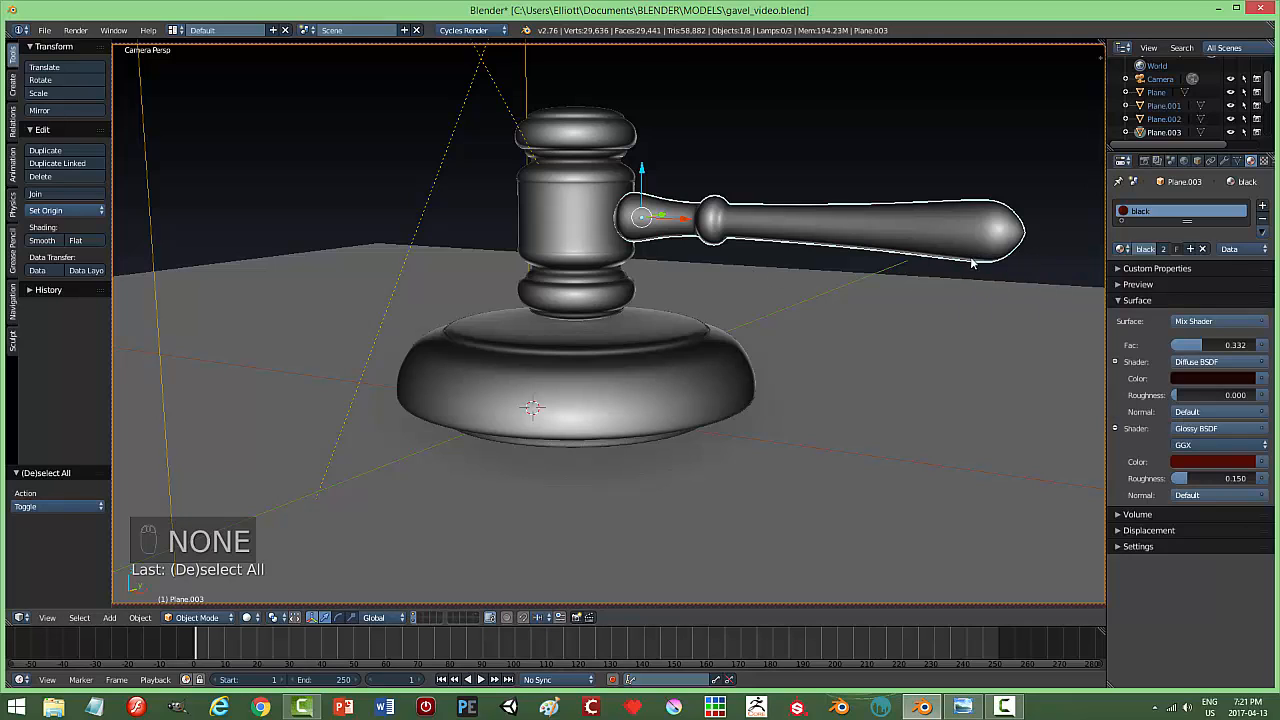
Switch the viewport to Material shading and assign the existing material "black" to the gavel's head.
left_click(278, 617)
left_click(248, 617)
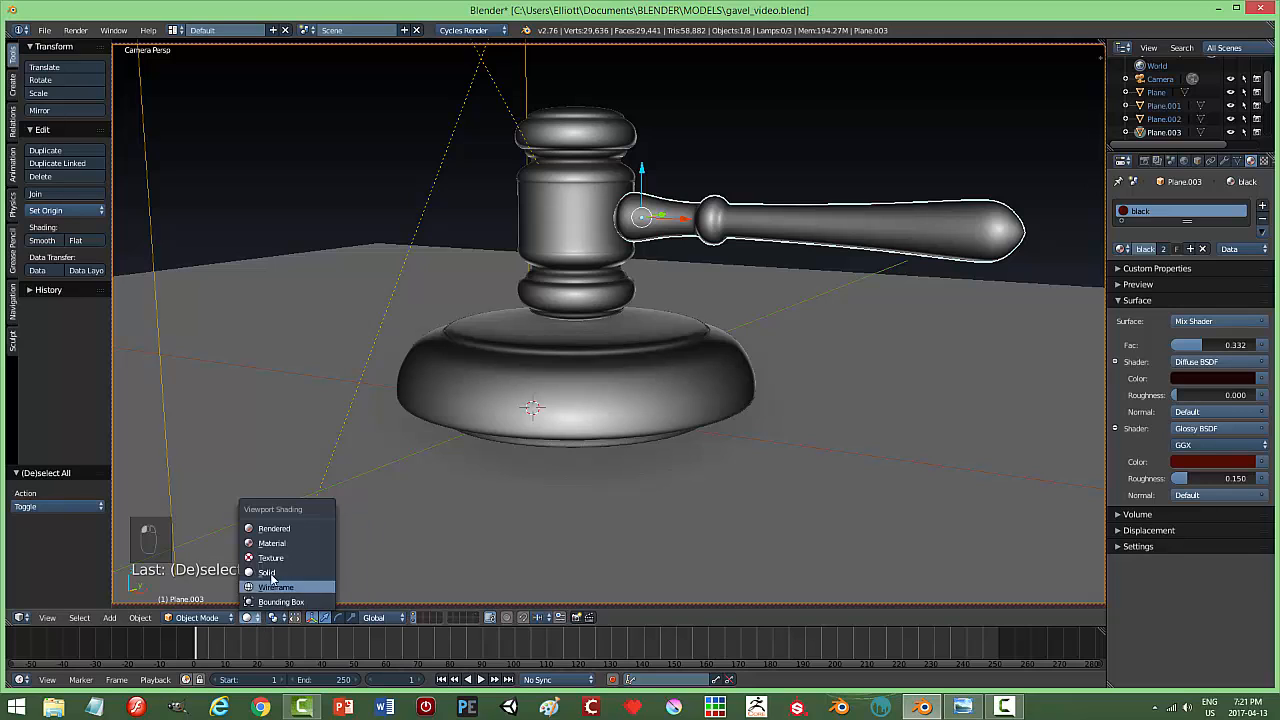
left_click(272, 543)
right_click(603, 213)
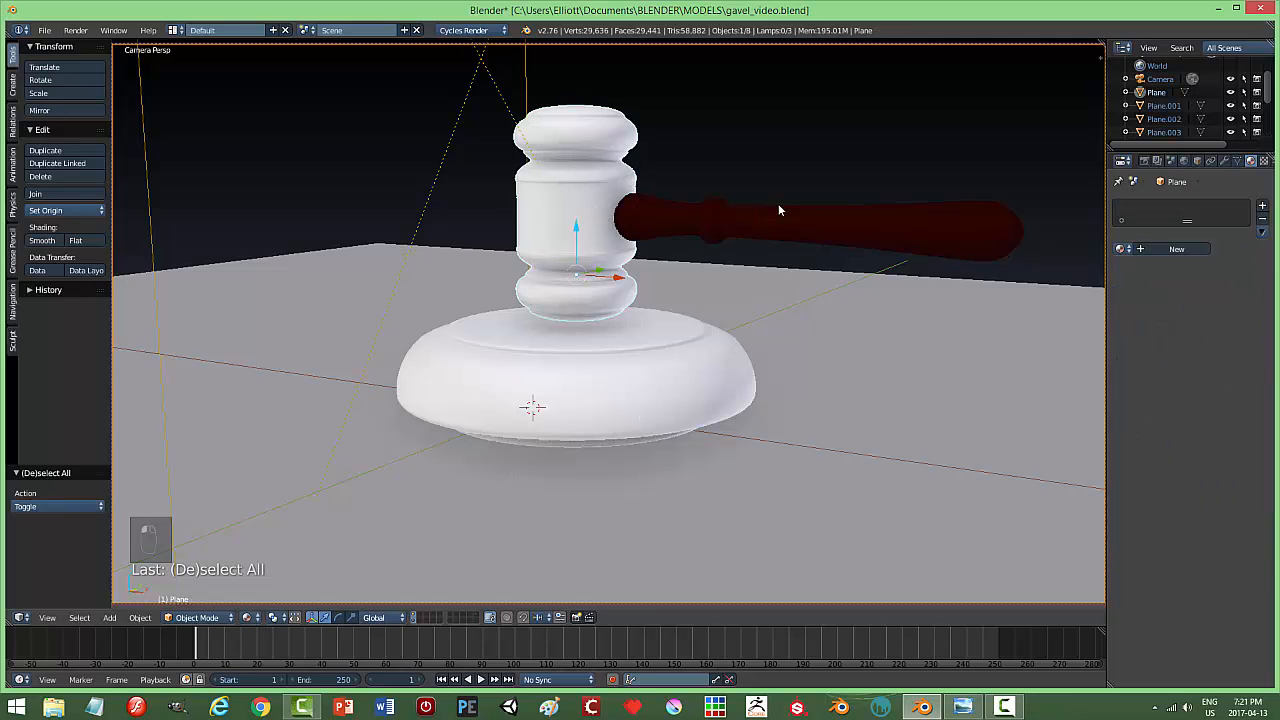
left_click(1120, 249)
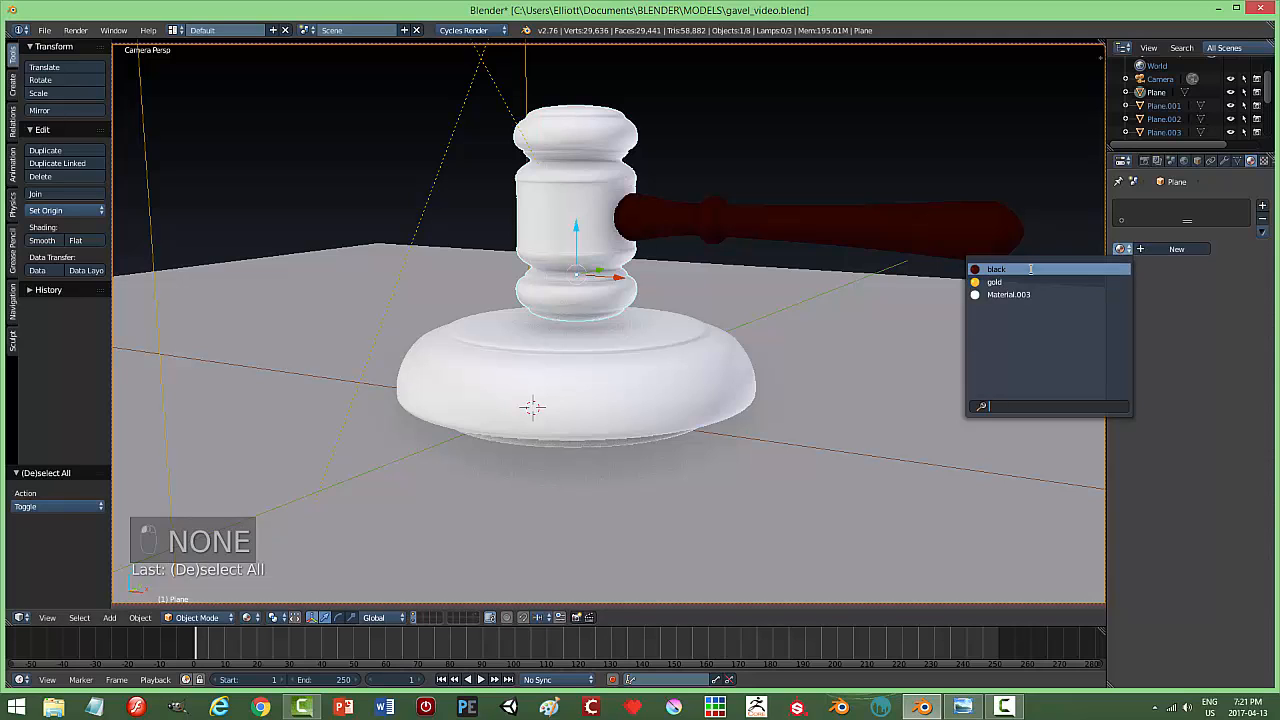
left_click(1040, 269)
Assign the existing material "black" to the sound block beneath the gavel.
right_click(631, 375)
left_click(1122, 249)
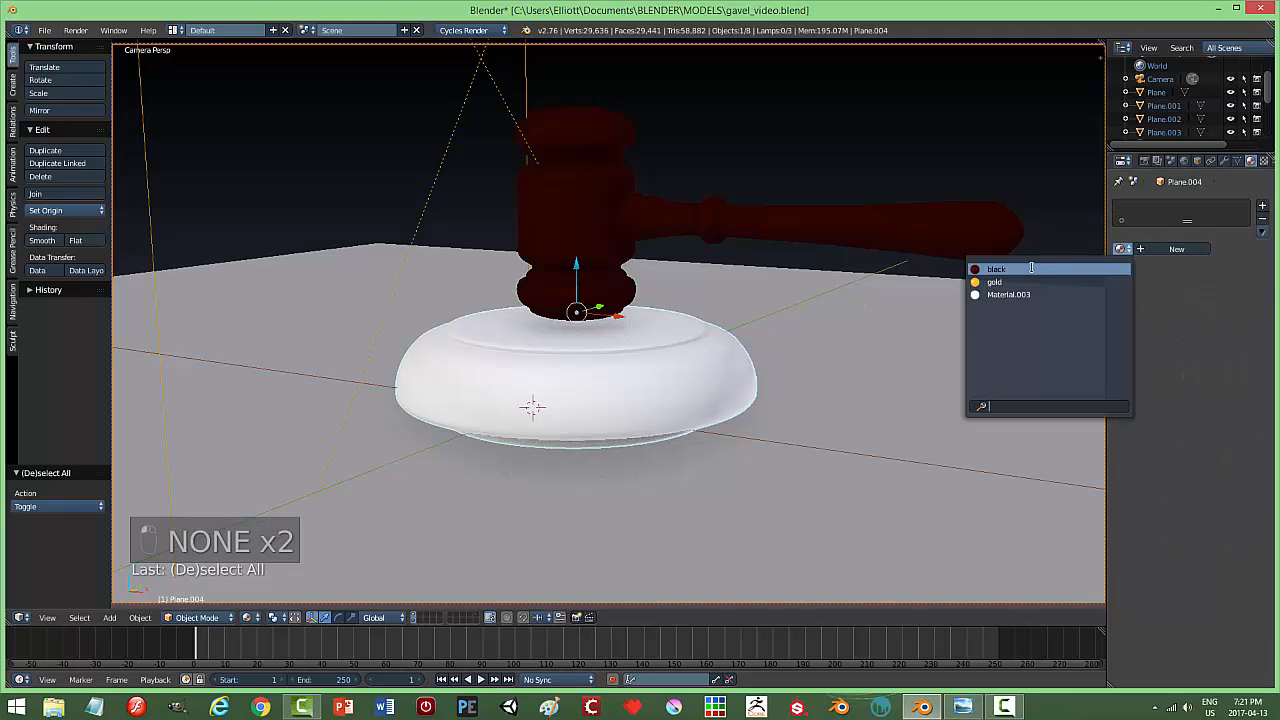
left_click(1024, 269)
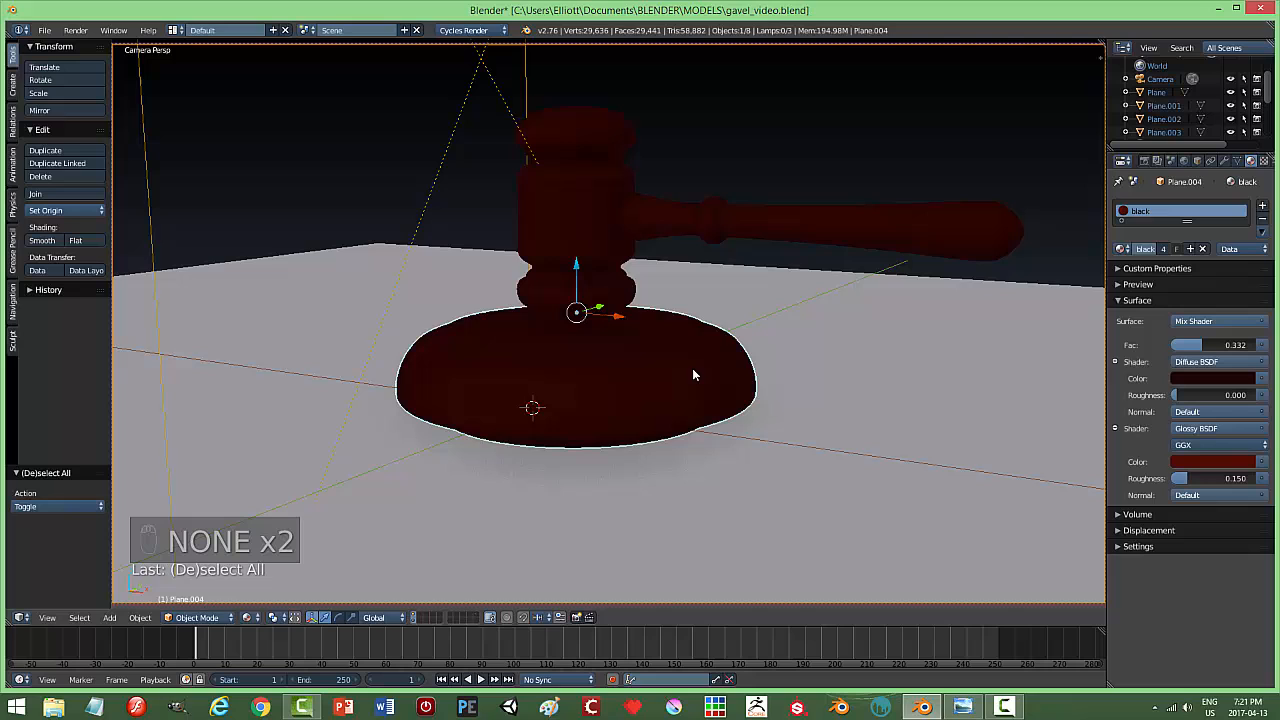
Open the gavel head's mesh for editing in face select mode, with its cylindrical middle section in close view.
right_click(591, 236)
key("Tab")
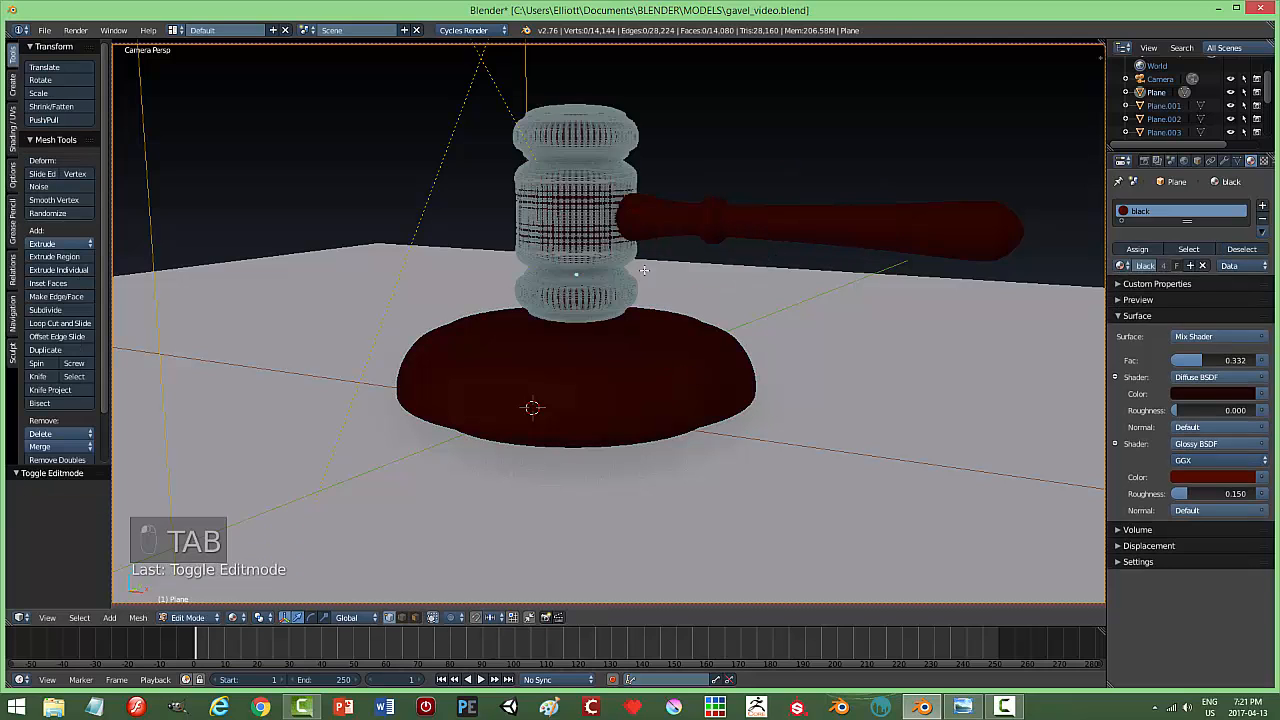
scroll(610, 271, "up", 4)
middle_click_drag(556, 187, 649, 354, "shift")
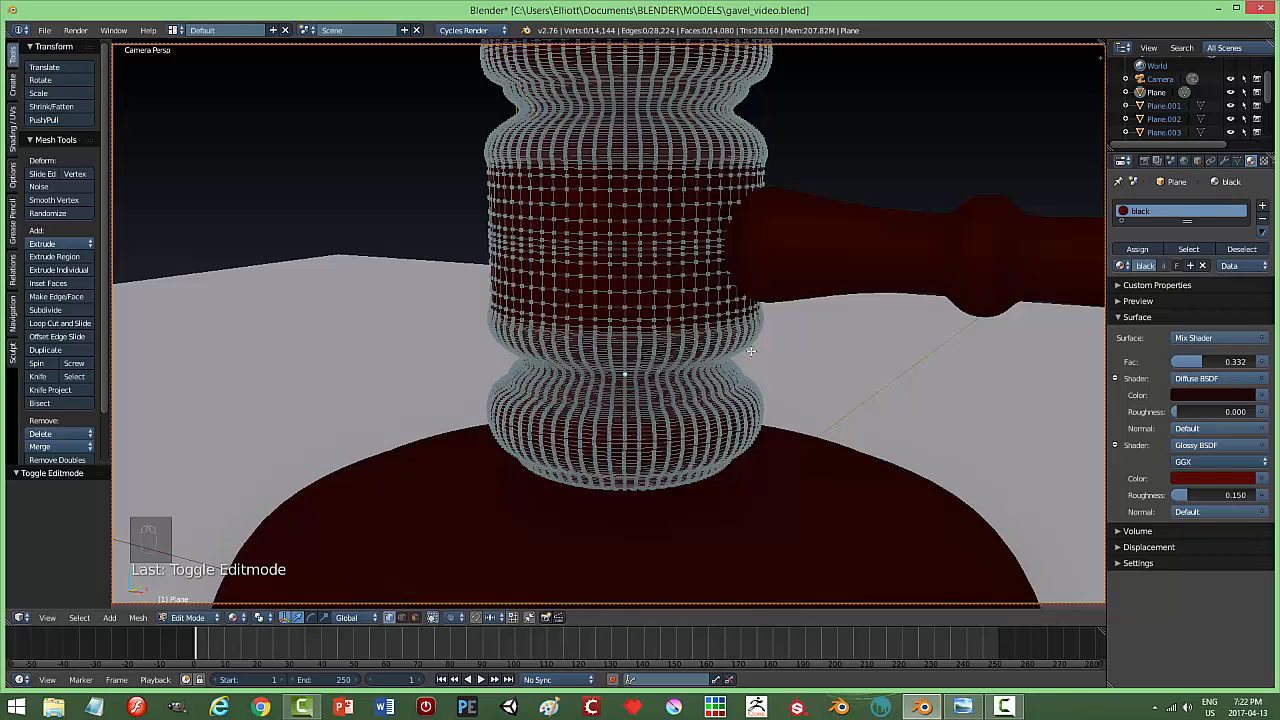
key("ctrl+z")
scroll(681, 296, "up", 1)
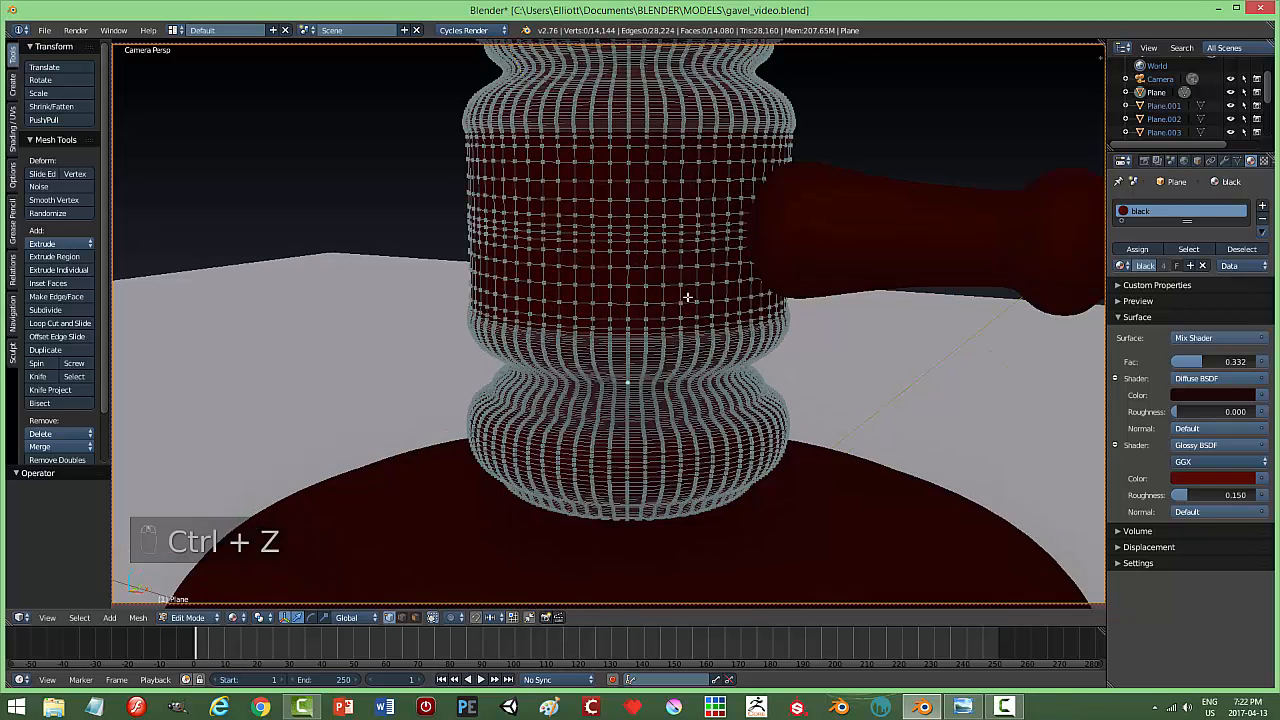
key("KP_0")
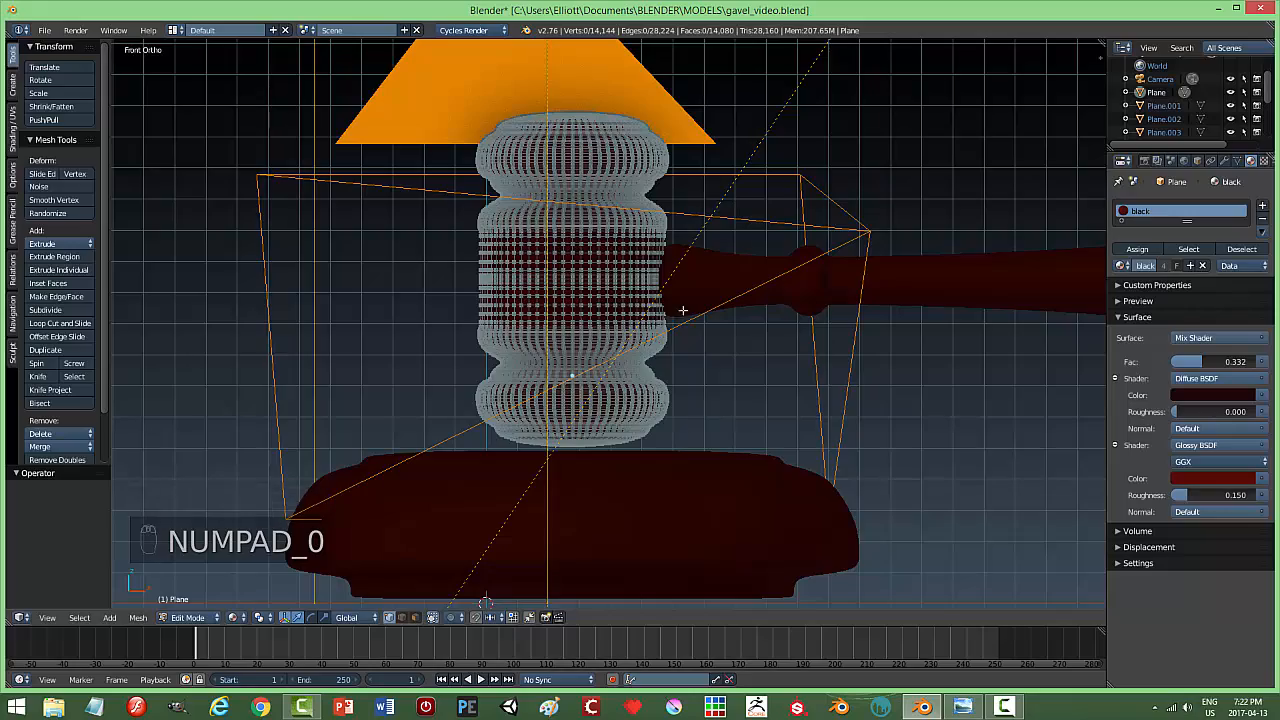
middle_click_drag(824, 302, 550, 420)
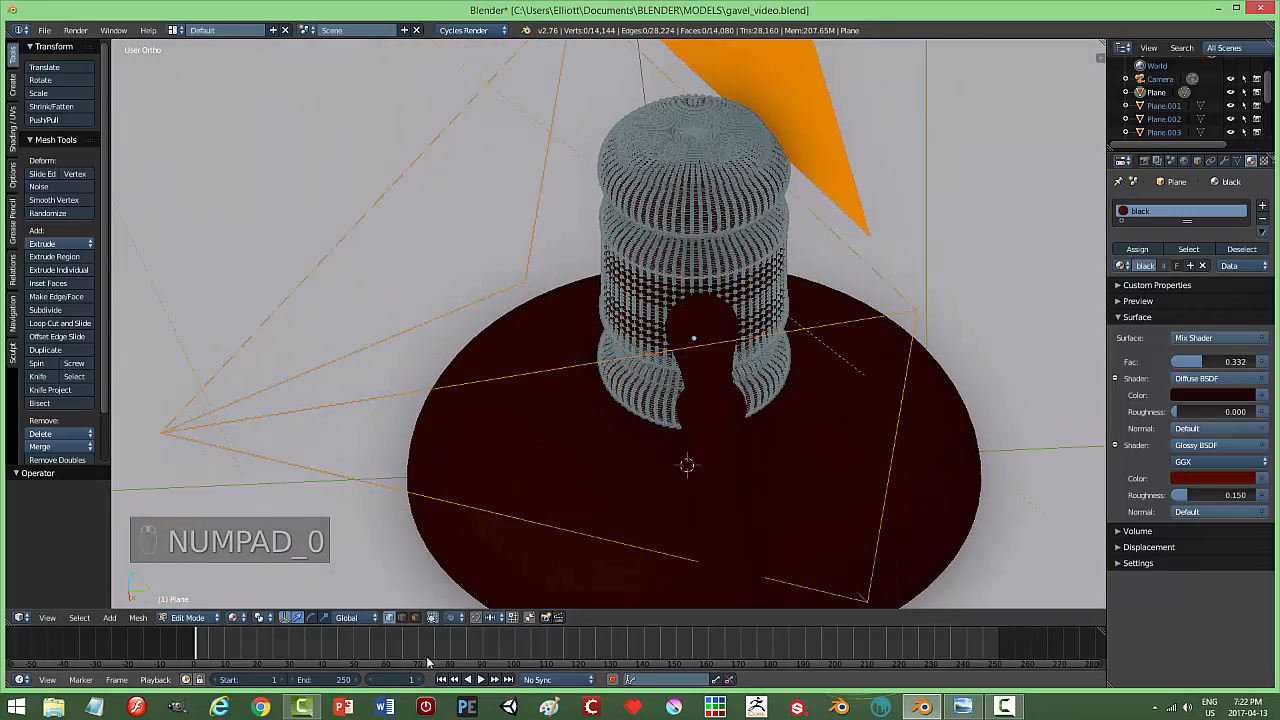
scroll(852, 344, "up", 2)
middle_click_drag(852, 344, 754, 349)
scroll(748, 347, "up", 2)
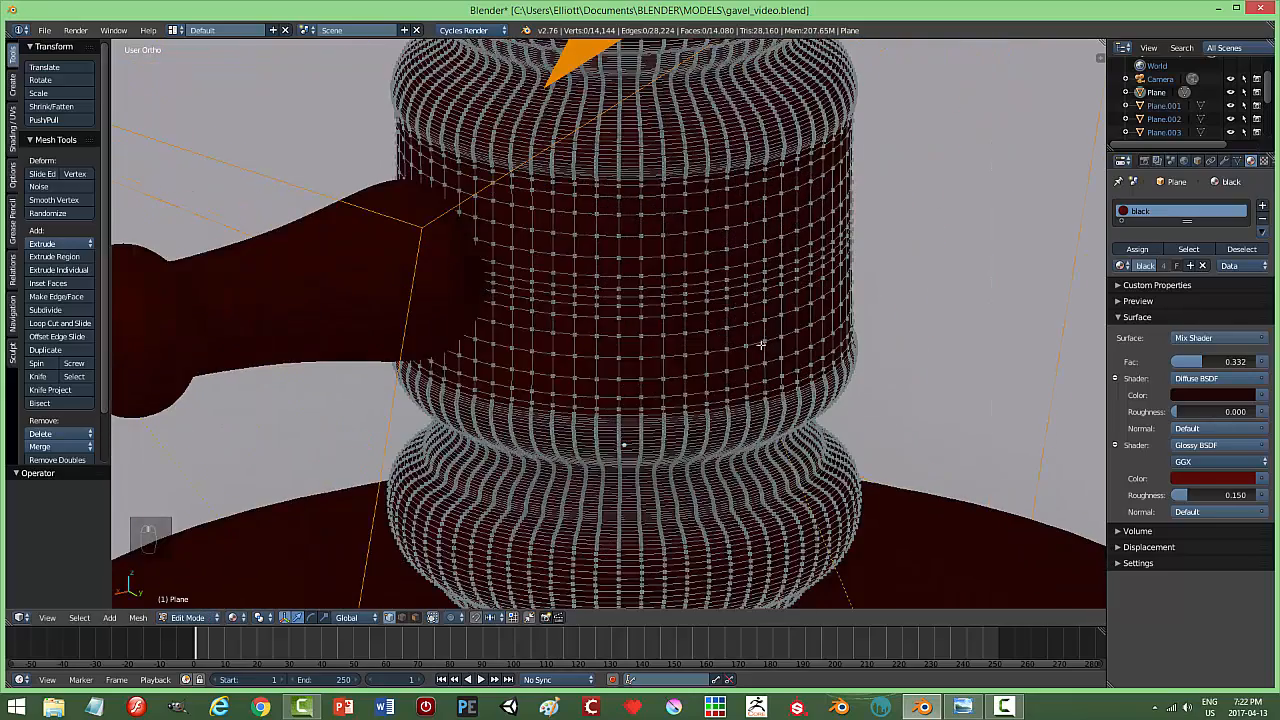
scroll(761, 344, "up", 4)
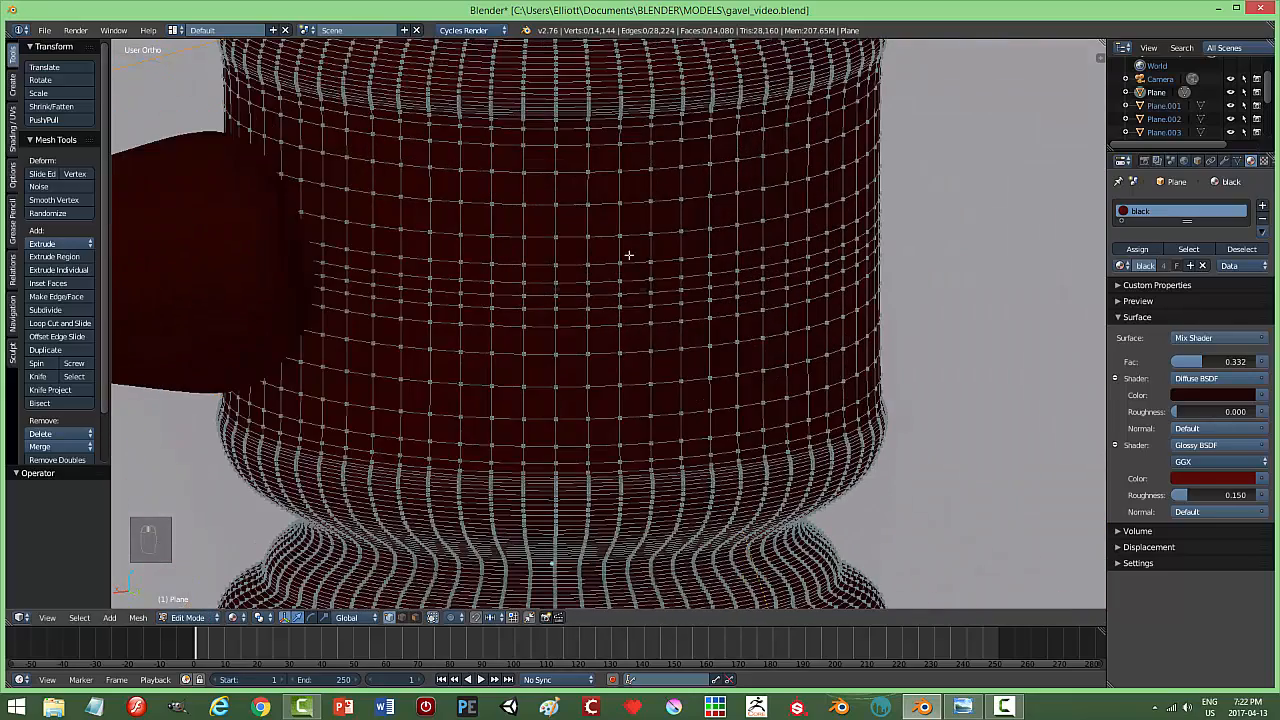
key("ctrl+Tab")
left_click(605, 283)
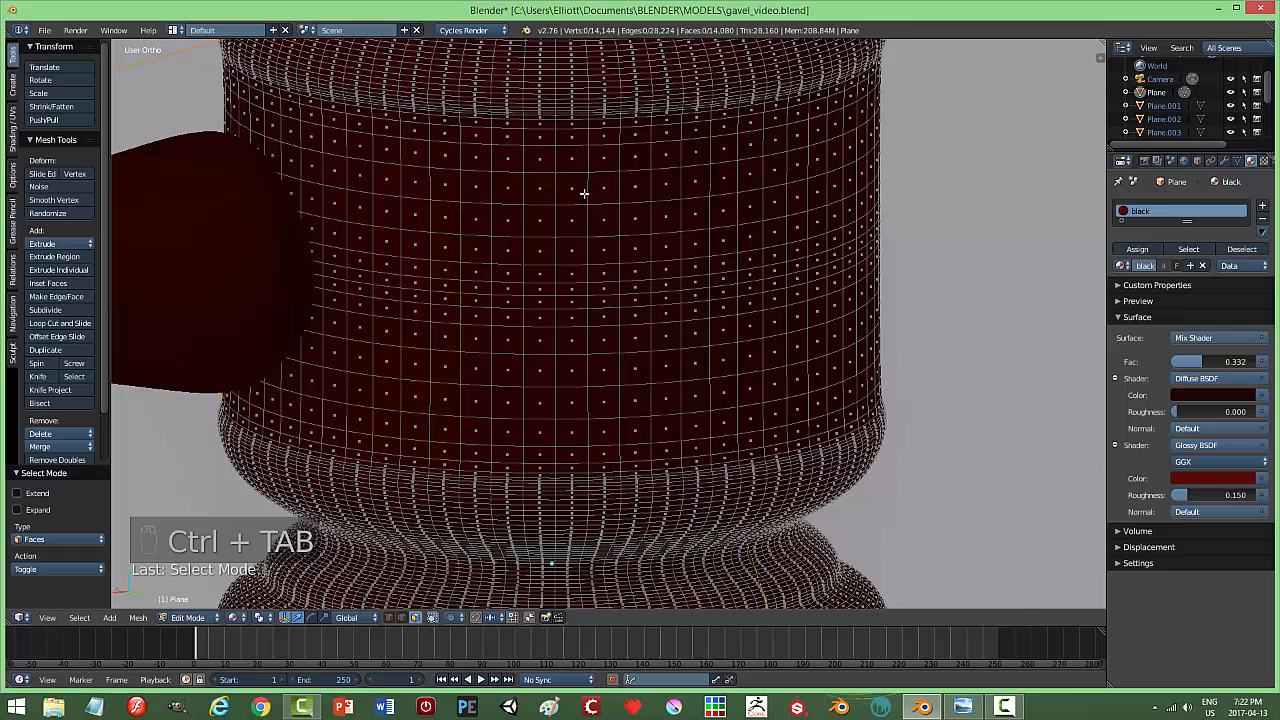
Select all horizontal face loops around the gavel head's straight middle section, from its upper edge to its lower edge.
left_click(557, 133, "alt")
left_click(556, 152, "alt+shift")
left_click(555, 180, "alt+shift")
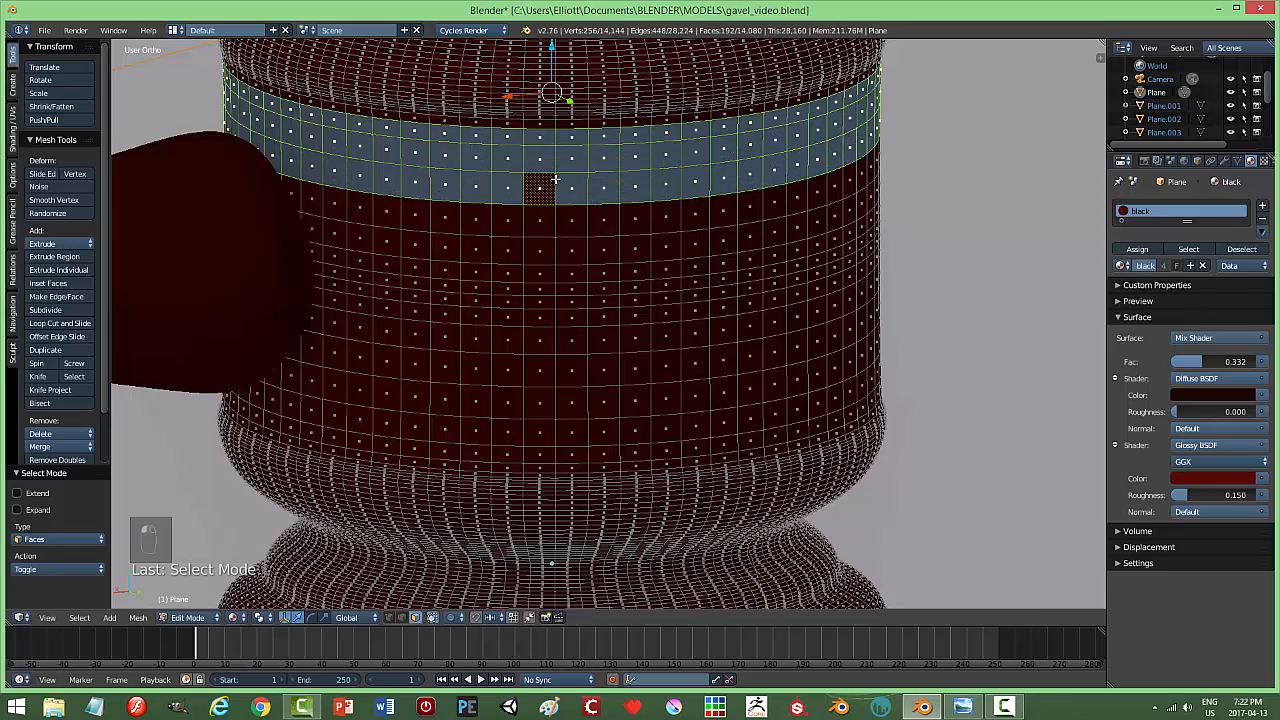
left_click(566, 220, "alt+shift")
left_click(554, 258, "alt+shift")
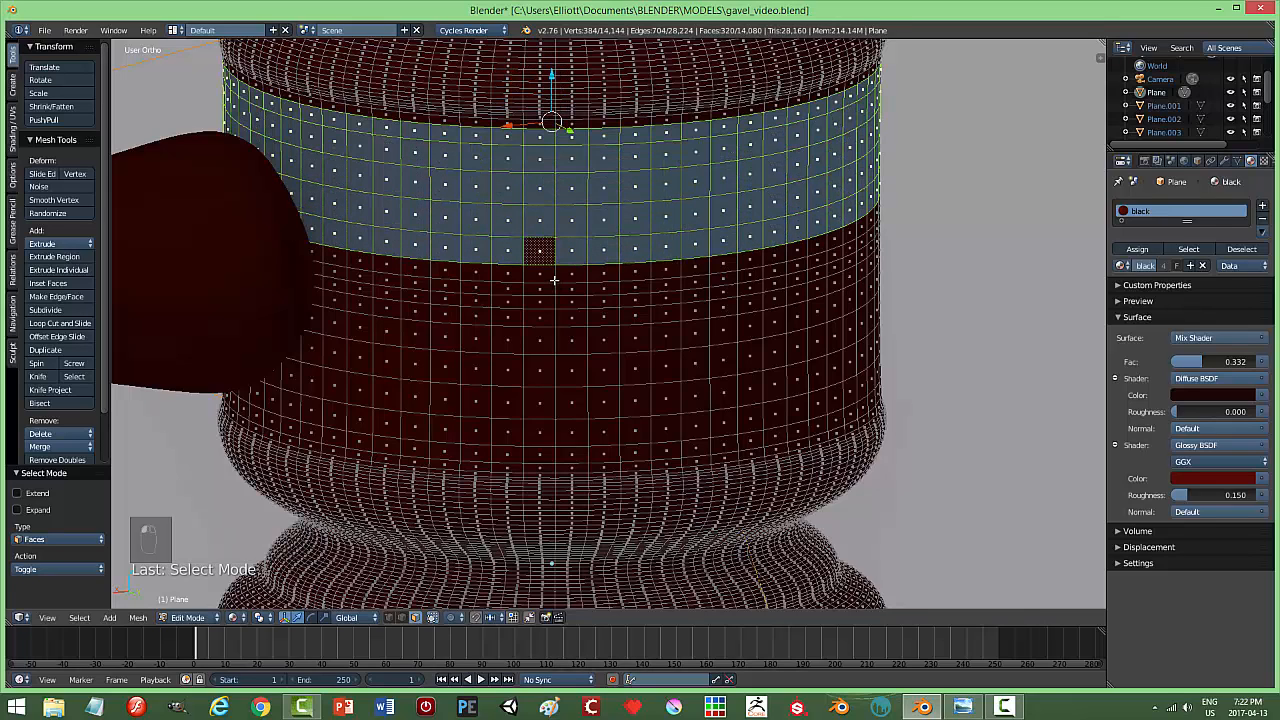
left_click(554, 280, "alt+shift")
left_click(565, 314, "alt+shift")
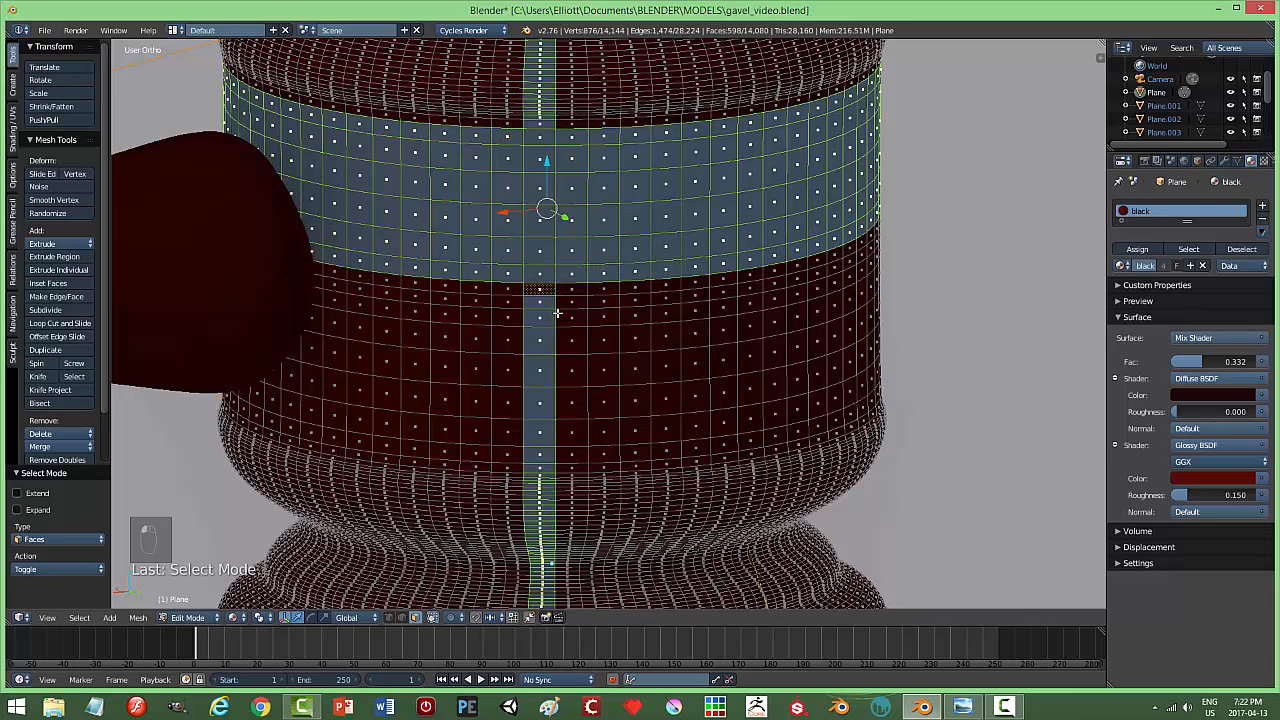
key("ctrl+z")
left_click(564, 291, "alt+shift")
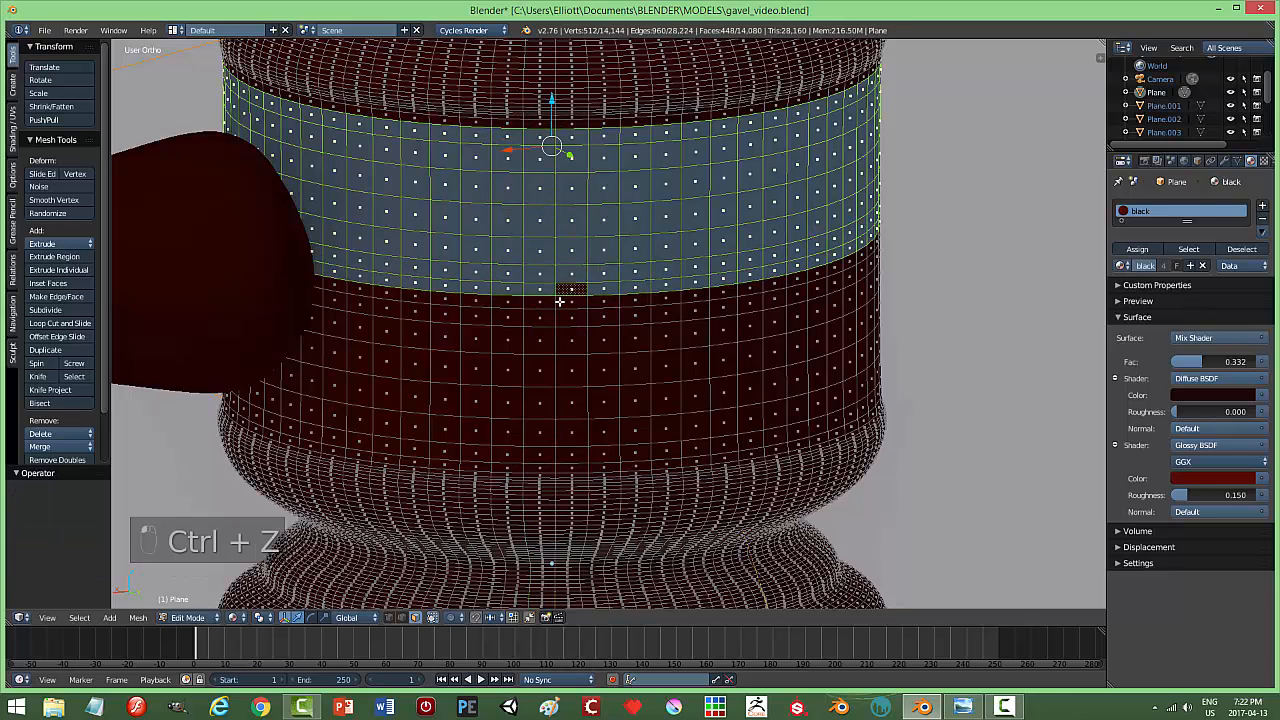
left_click(560, 303, "alt+shift")
left_click(562, 318, "alt+shift")
left_click(558, 337, "alt+shift")
left_click(558, 358, "alt+shift")
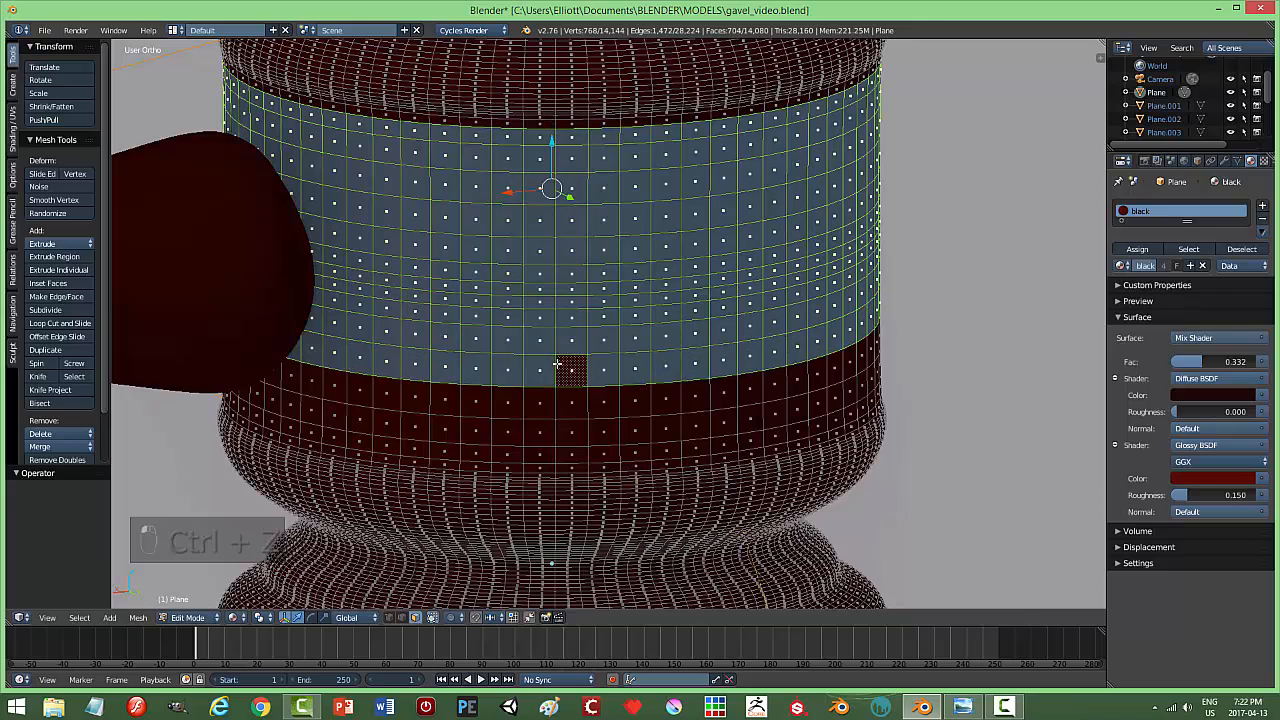
left_click(558, 386, "alt+shift")
left_click(558, 422, "alt+shift")
left_click(557, 448, "alt+shift")
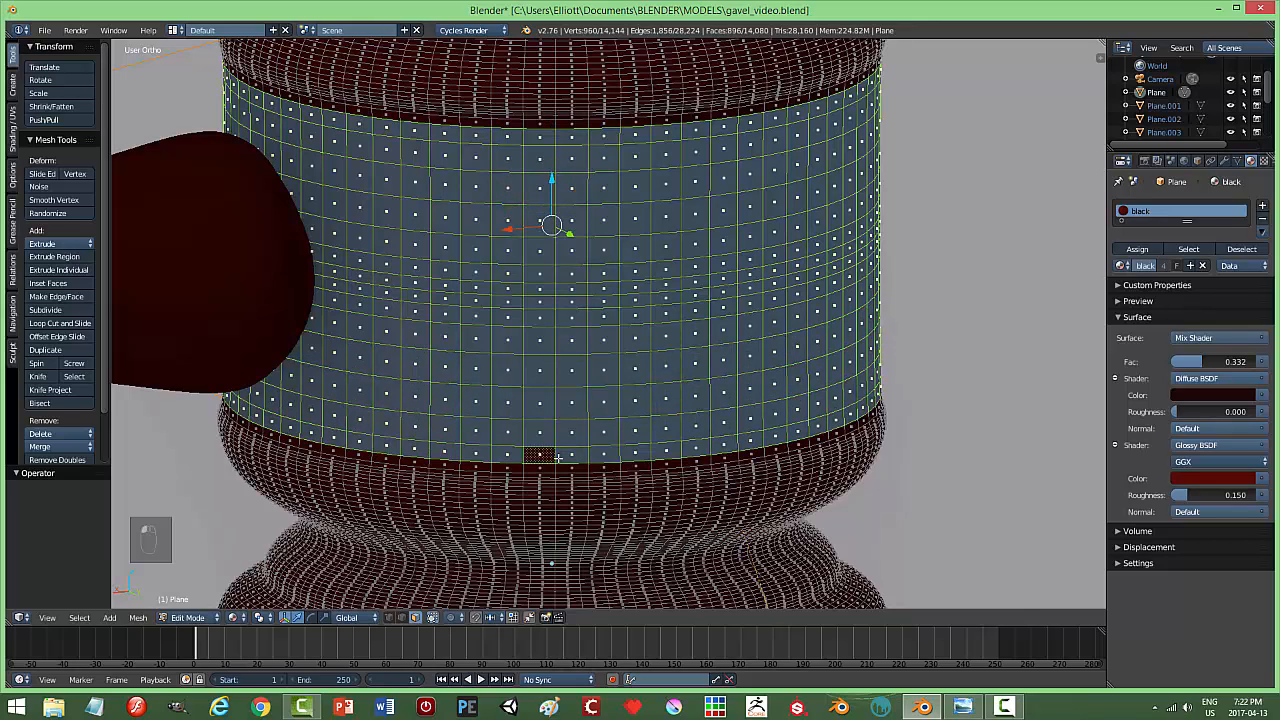
left_click(555, 464, "alt+shift")
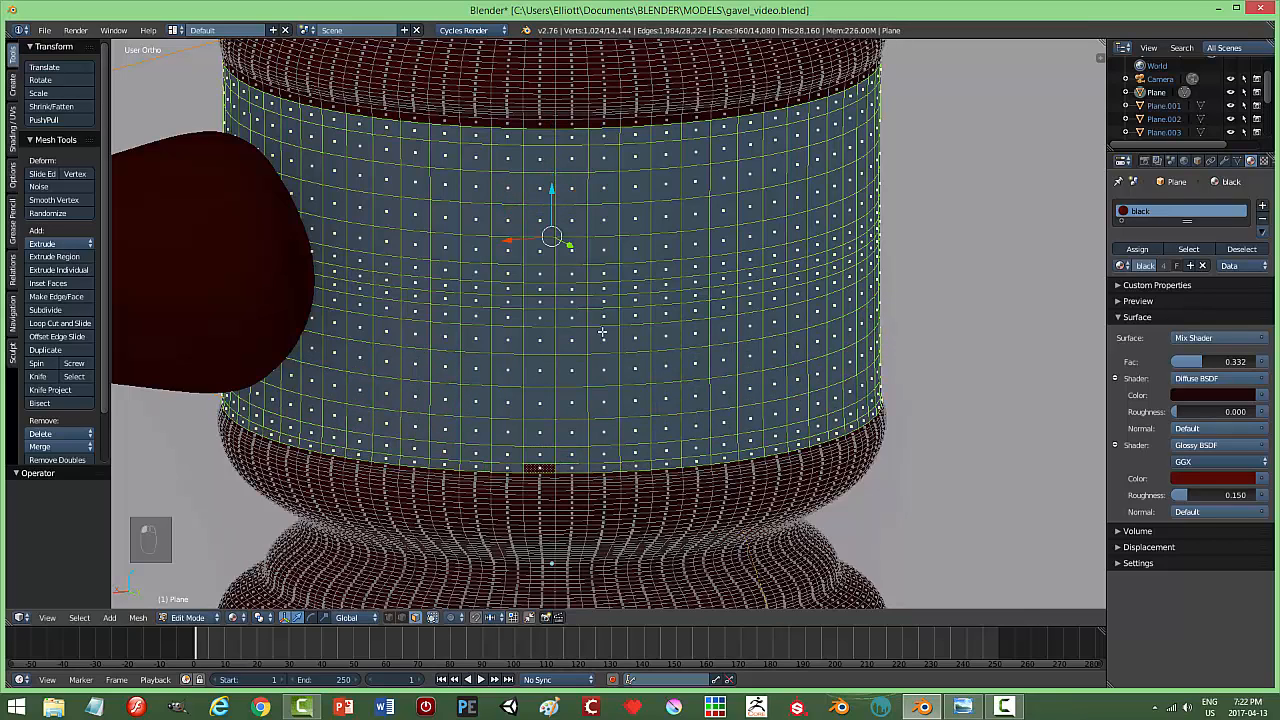
left_click(556, 127, "alt+shift")
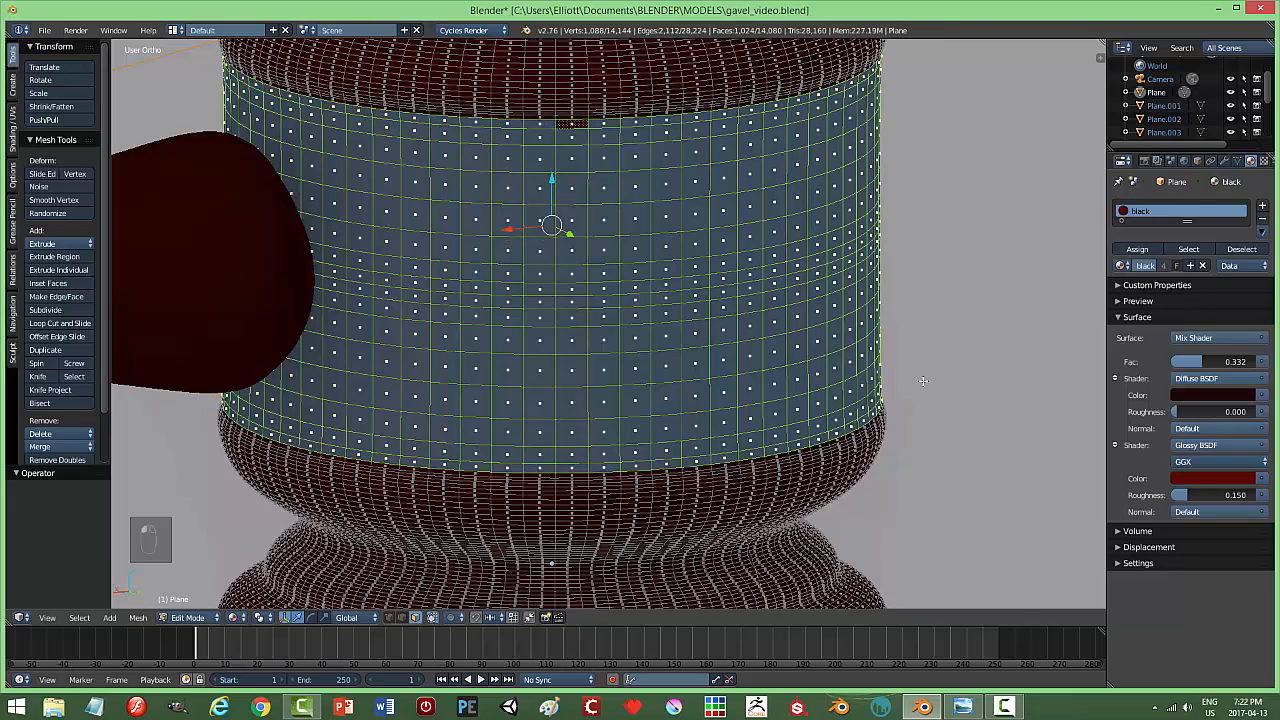
Add a second material slot with the existing material "gold", assign it to the selected middle band, and return to Object Mode.
left_click(1262, 205)
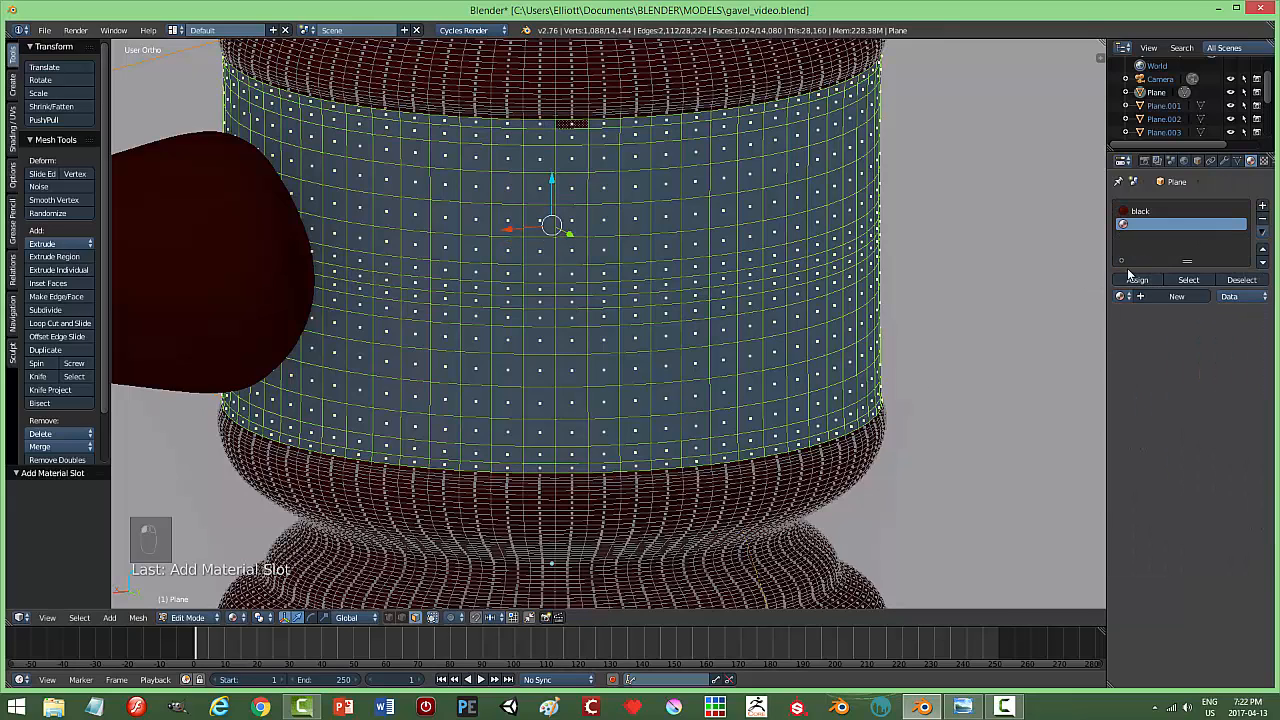
left_click(1121, 296)
left_click(1063, 330)
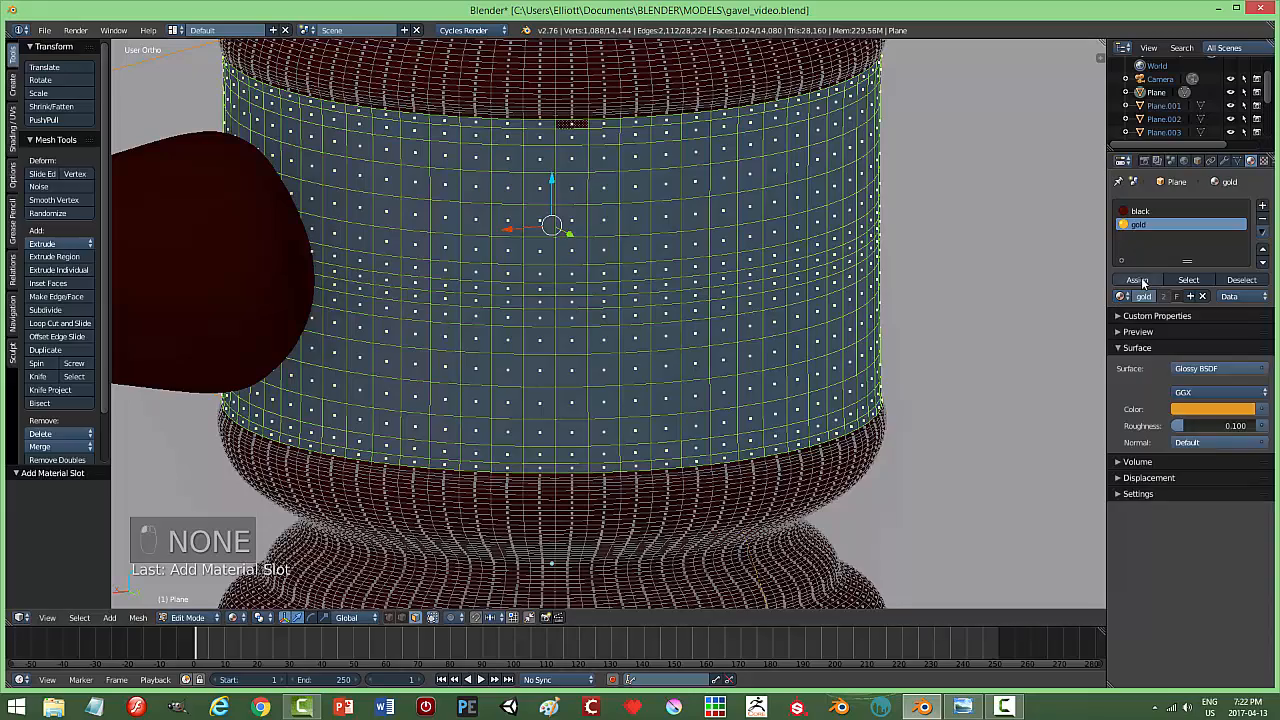
left_click(1143, 283)
mouse_move(944, 331)
middle_mouse_down()
mouse_move(924, 301)
mouse_move(943, 340)
middle_mouse_up()
key("a")
key("Tab")
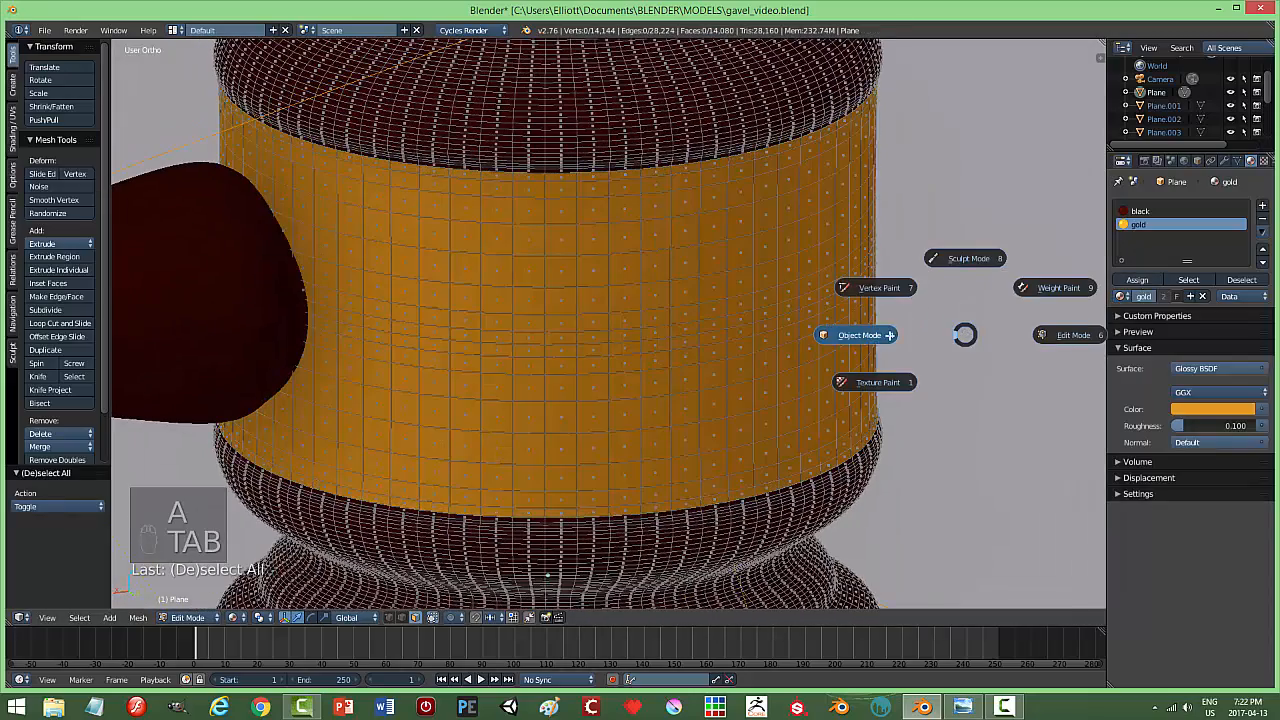
Preview the gavel with its materials in rendered shading through the camera, then return to solid shading.
key("KP_0")
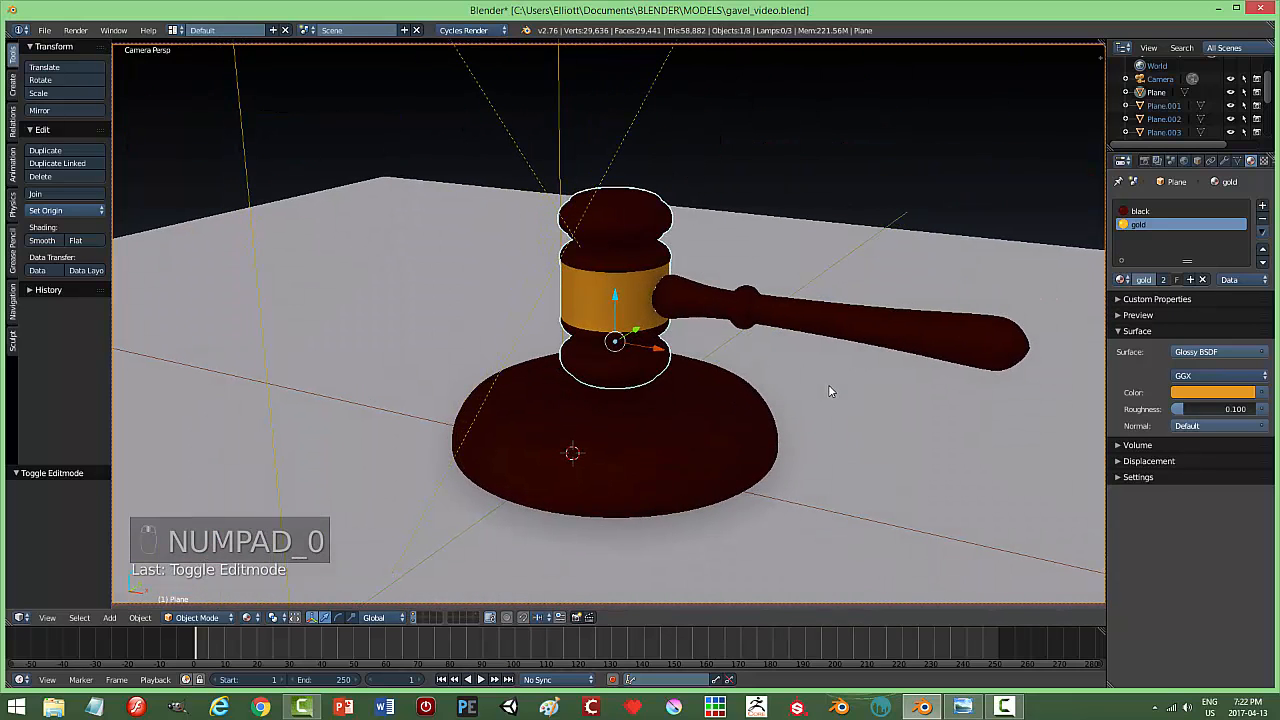
key("a")
key("shift+z")
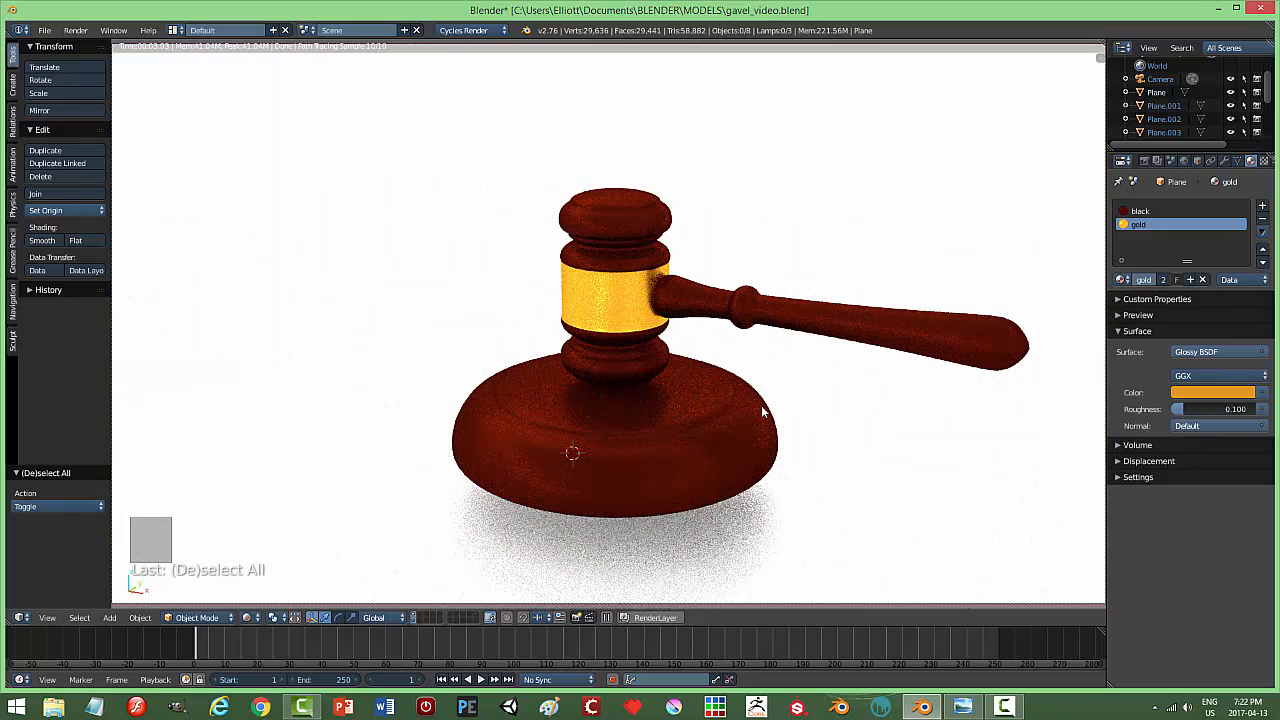
middle_click_drag(761, 406, 742, 369, "shift")
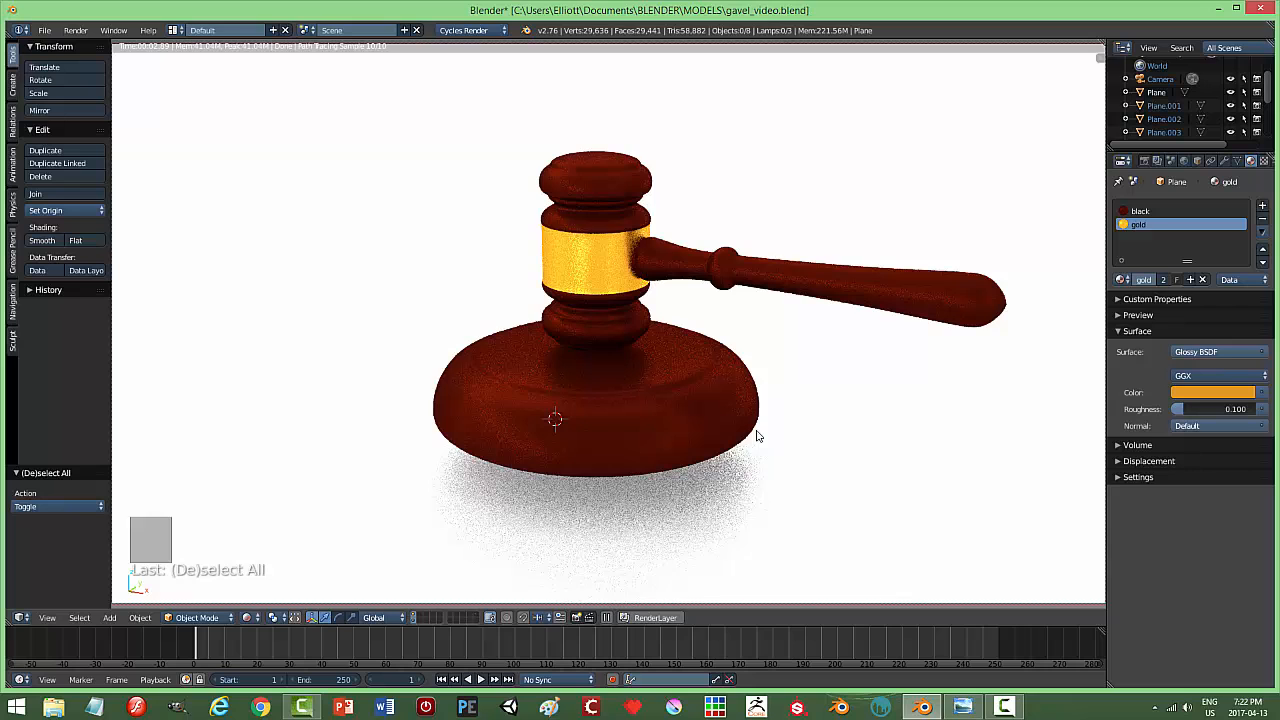
key("shift+z")
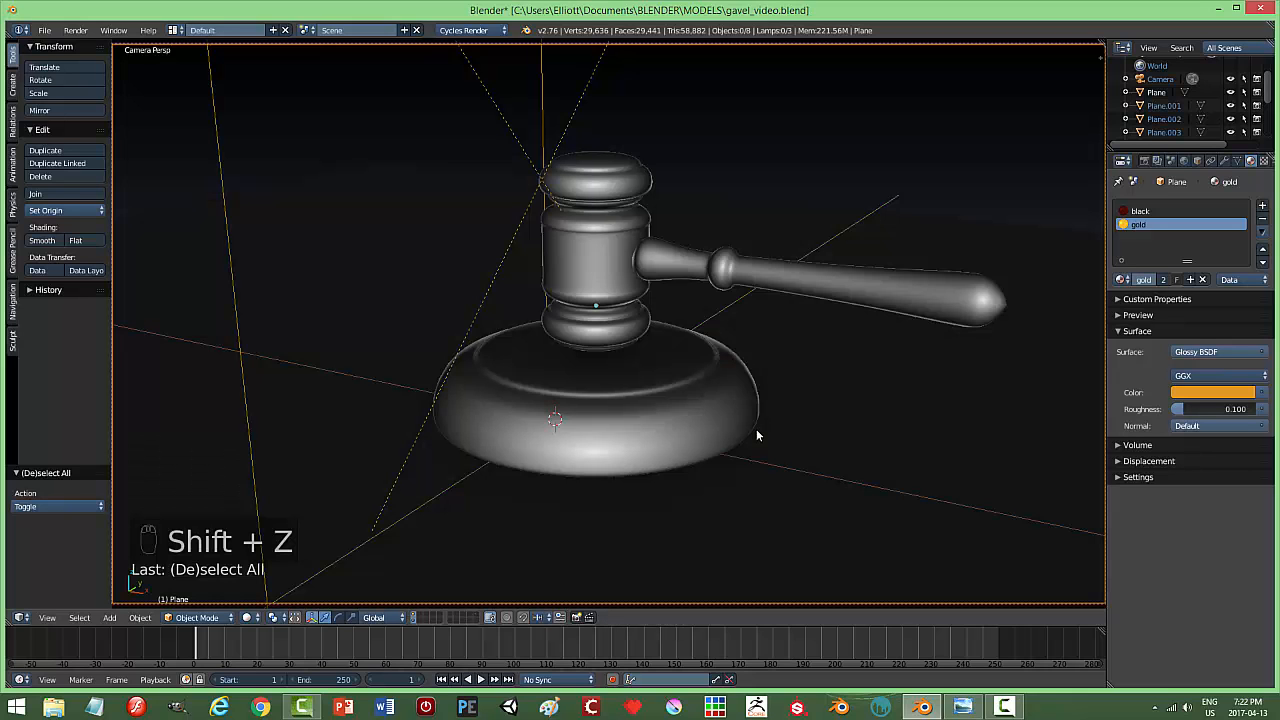
Raise the floor plane along Z until it meets the underside of the sound block.
key("KP_0")
right_click(723, 476)
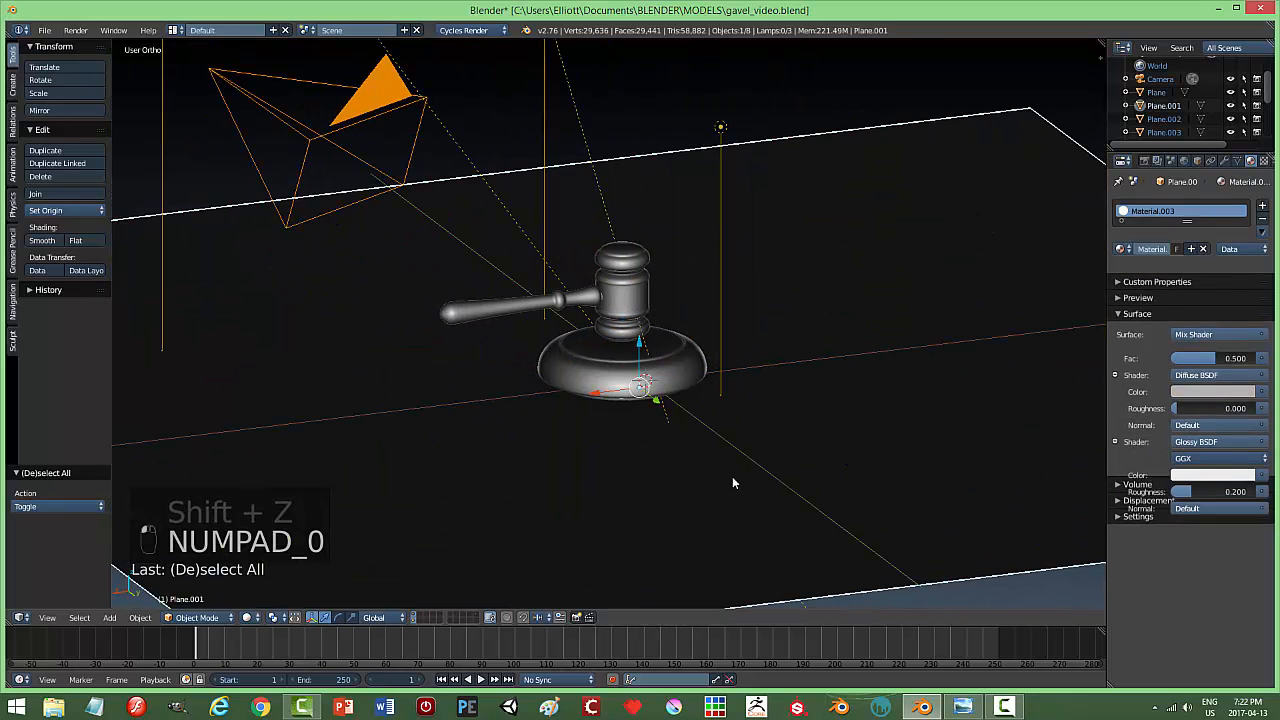
middle_click_drag(780, 466, 772, 443)
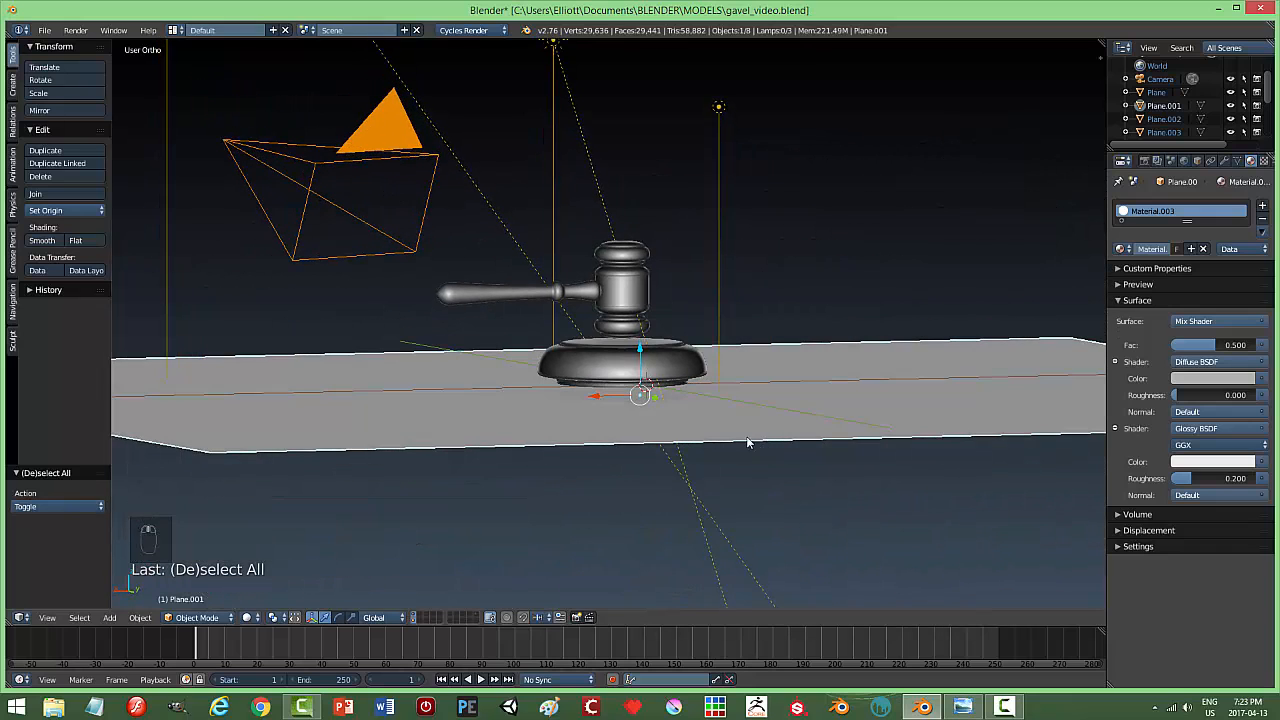
scroll(684, 420, "up", 4)
key("g")
key("z")
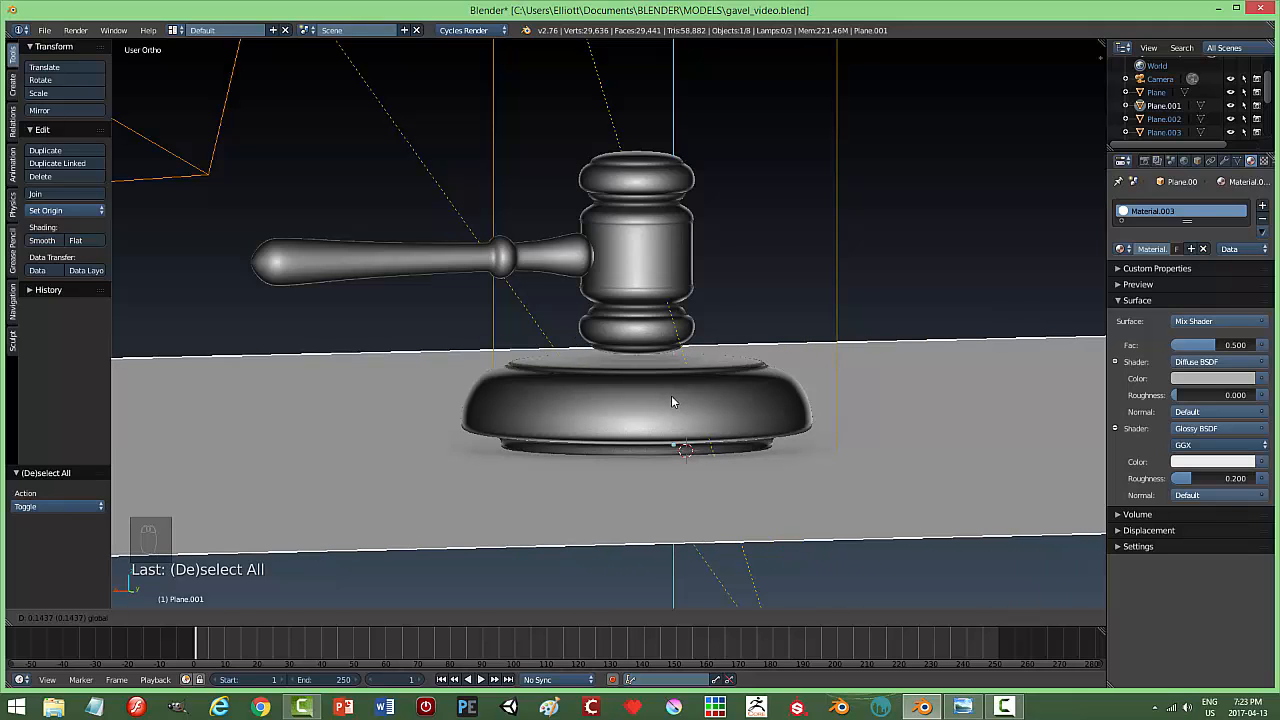
left_click(671, 395)
Tilt the gavel's head and handle together slightly about Y, raise them 0.056 along Z, and return to the camera view.
key("a")
middle_click_drag(736, 405, 930, 341)
right_click(857, 320)
right_click(637, 278, "shift")
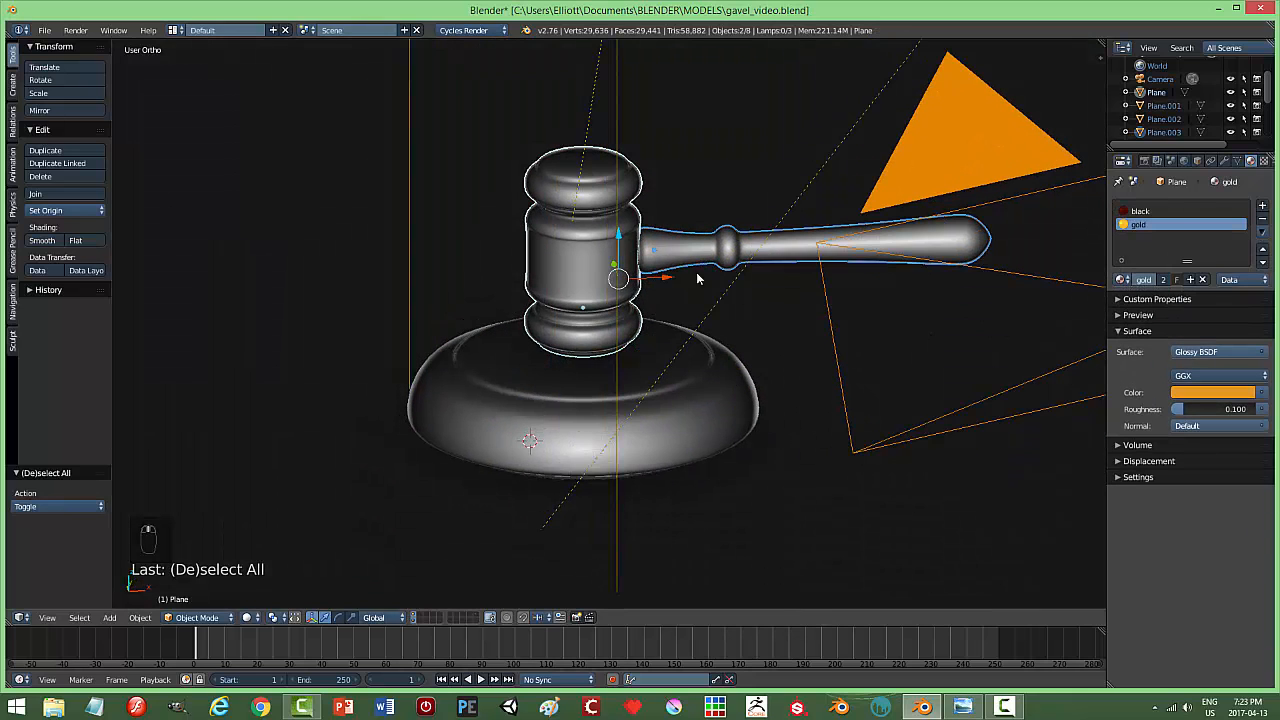
key("r")
key("y")
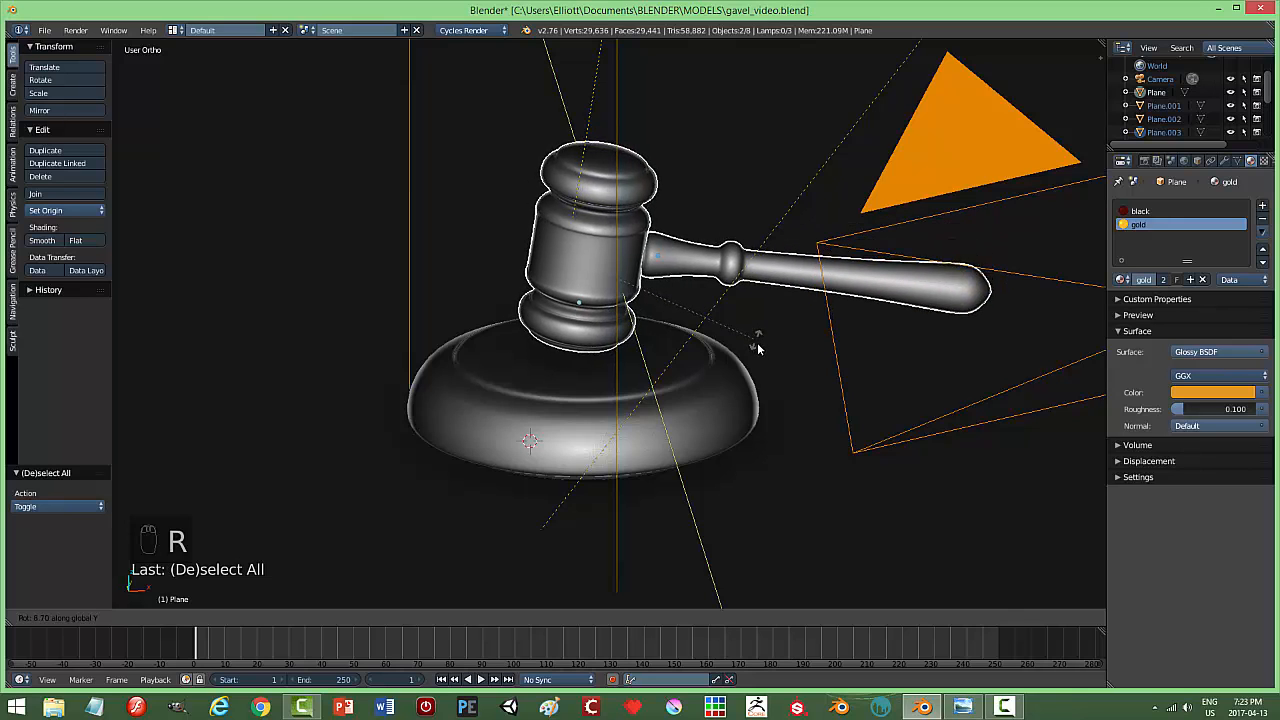
left_click(760, 357)
left_click_drag(655, 283, 640, 227)
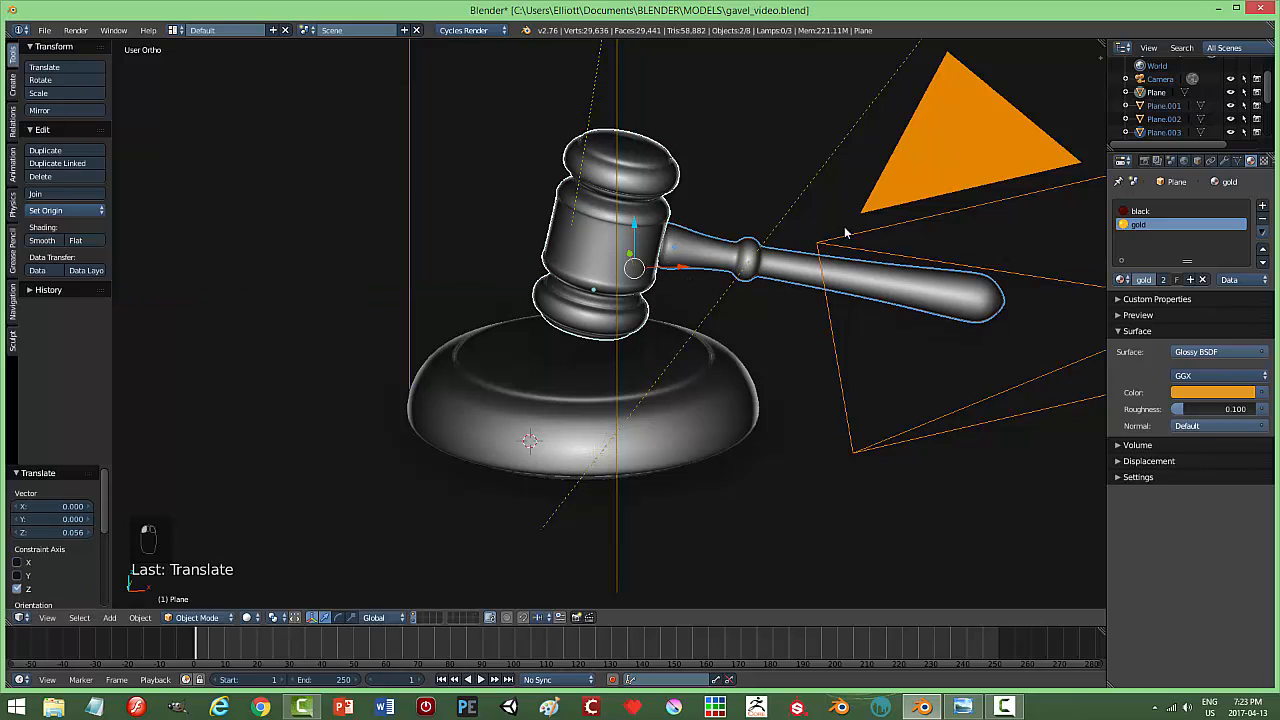
key("KP_0")
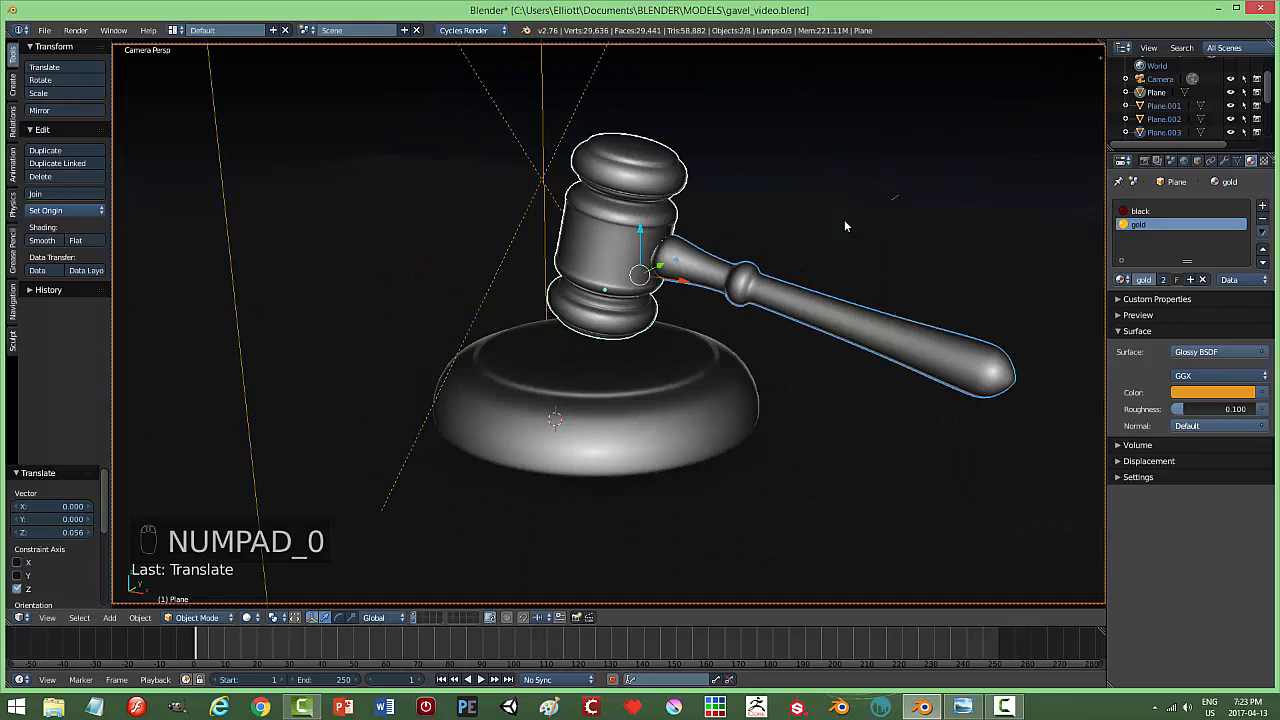
Deselect everything, orbit the camera in rendered shading until the handle points toward the front left, and return to solid shading.
key("a")
key("a")
key("shift+z")
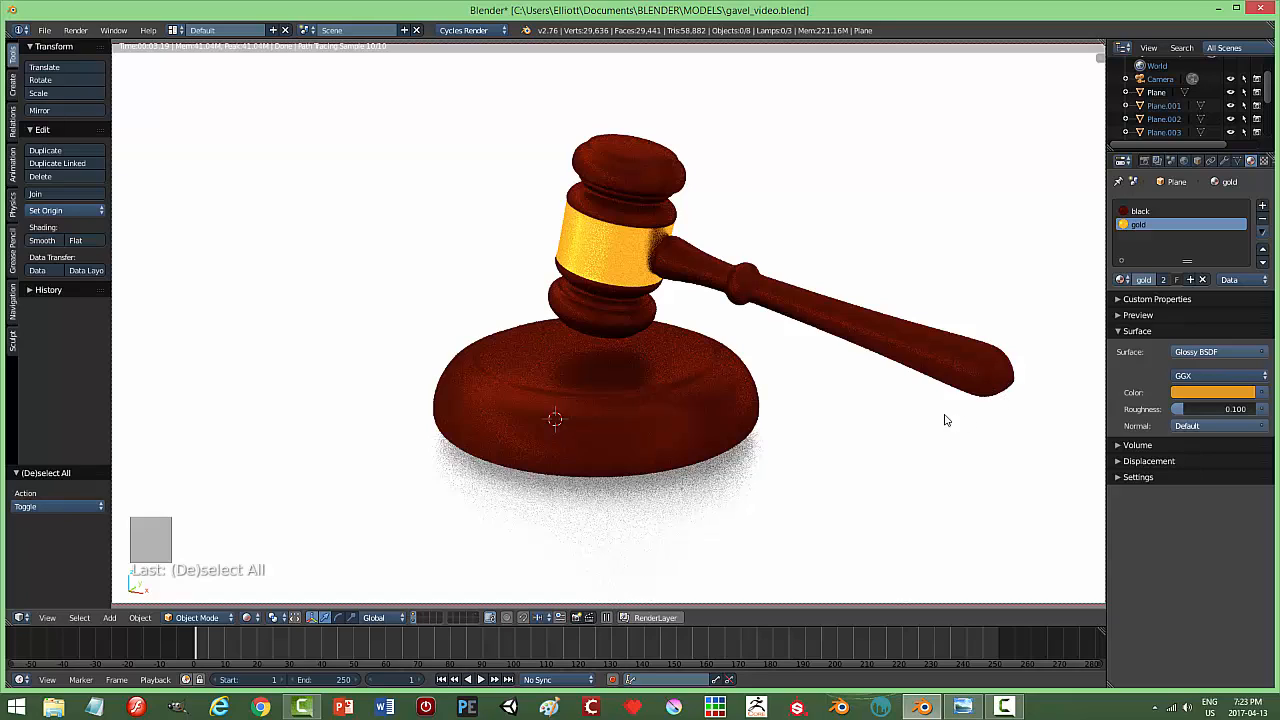
middle_click_drag(650, 369, 714, 371)
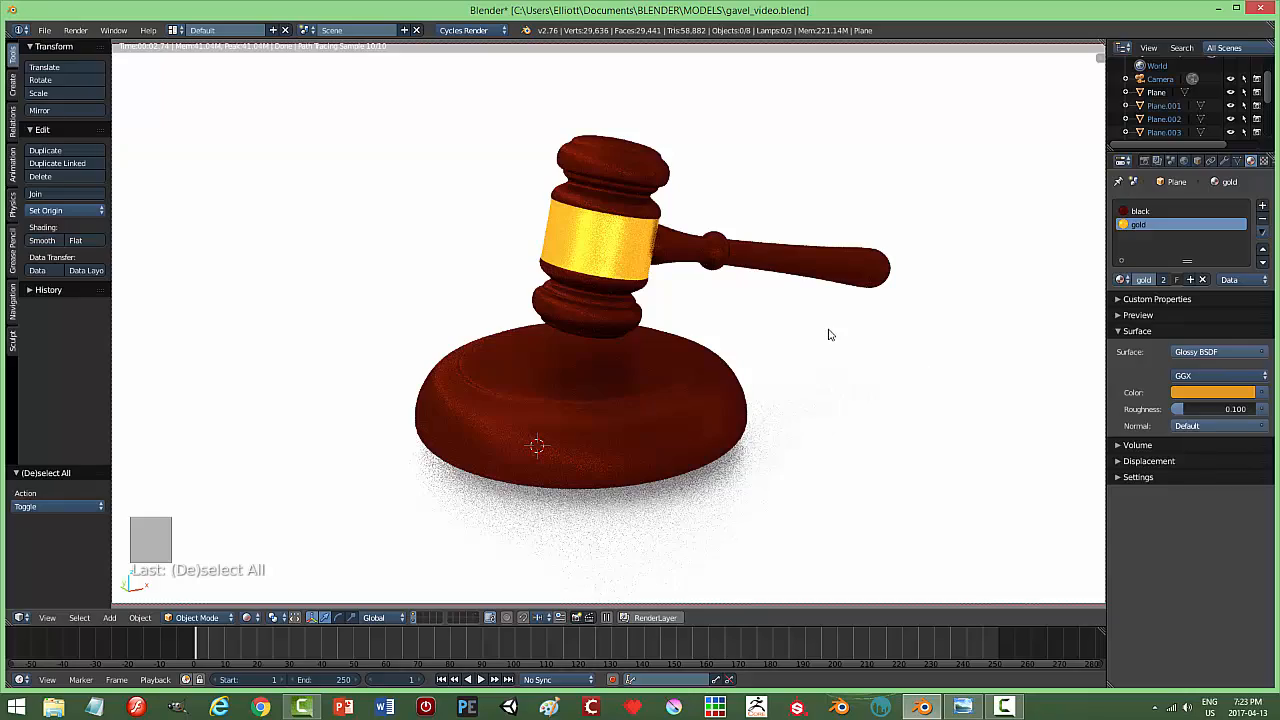
middle_click_drag(806, 340, 806, 400)
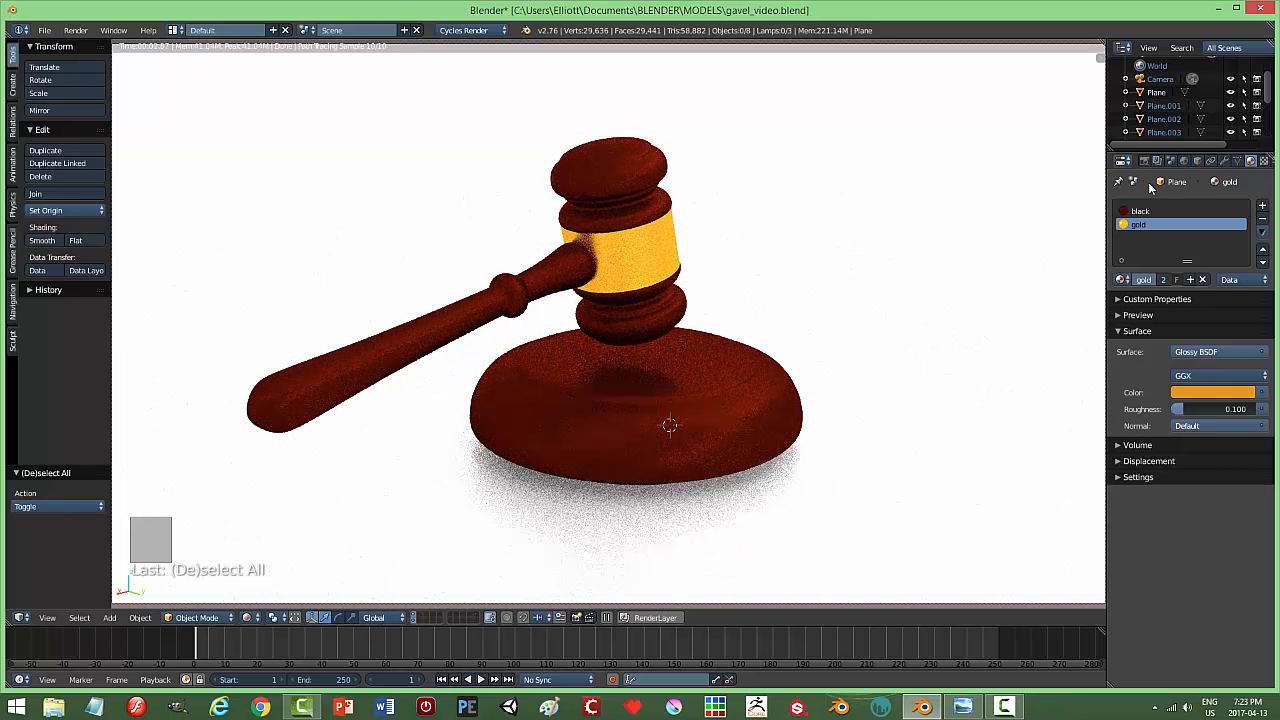
key("shift+z")
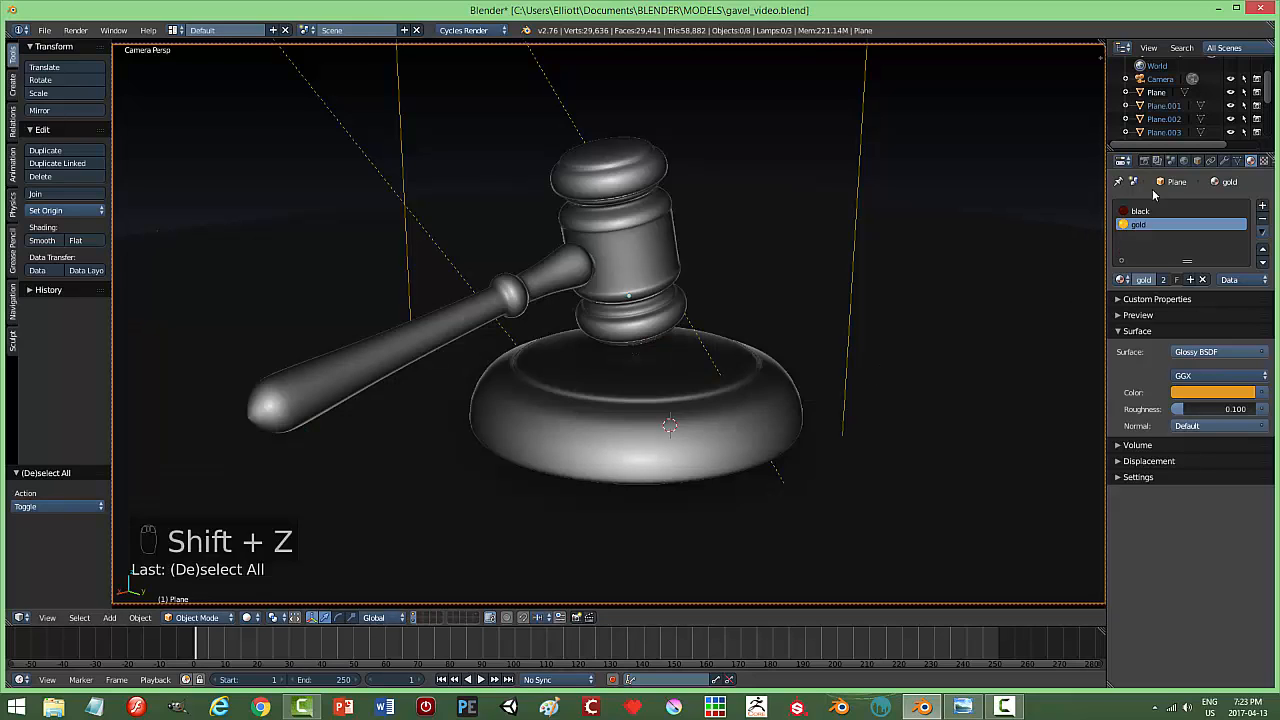
Set the Cycles render samples to 150 in the render sampling settings.
left_click(1145, 161)
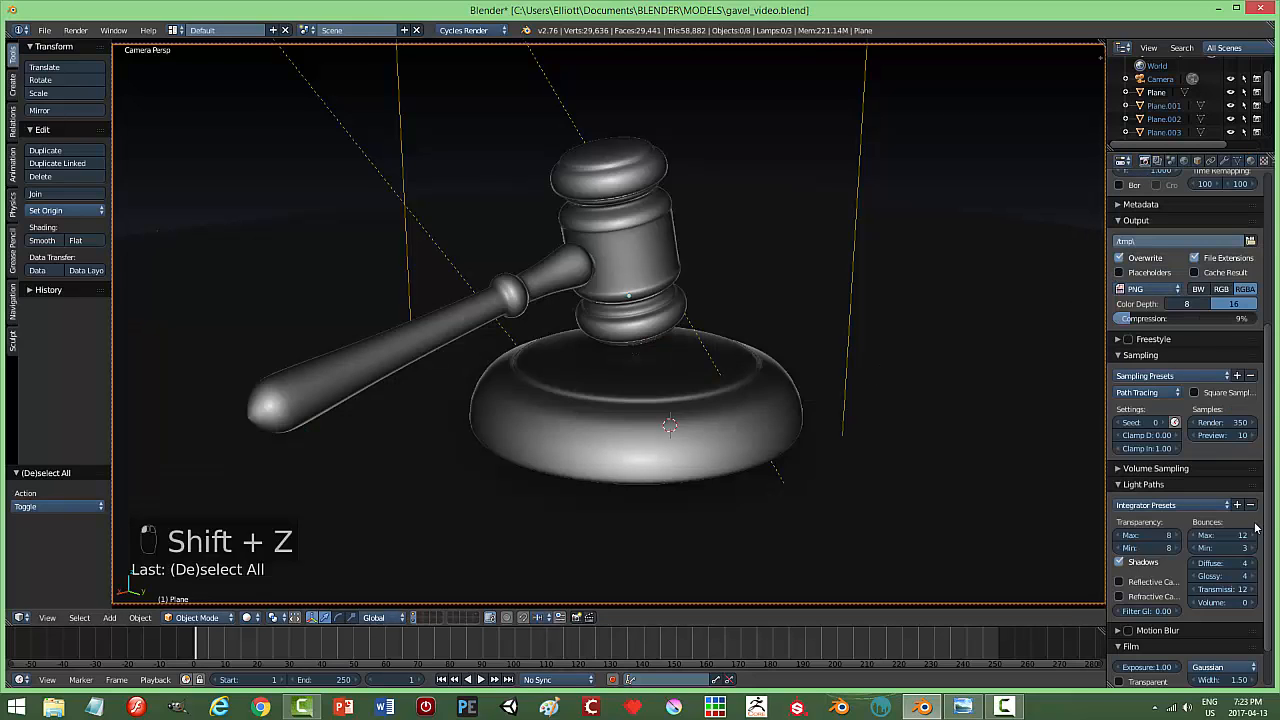
scroll(1268, 500, "down", 2)
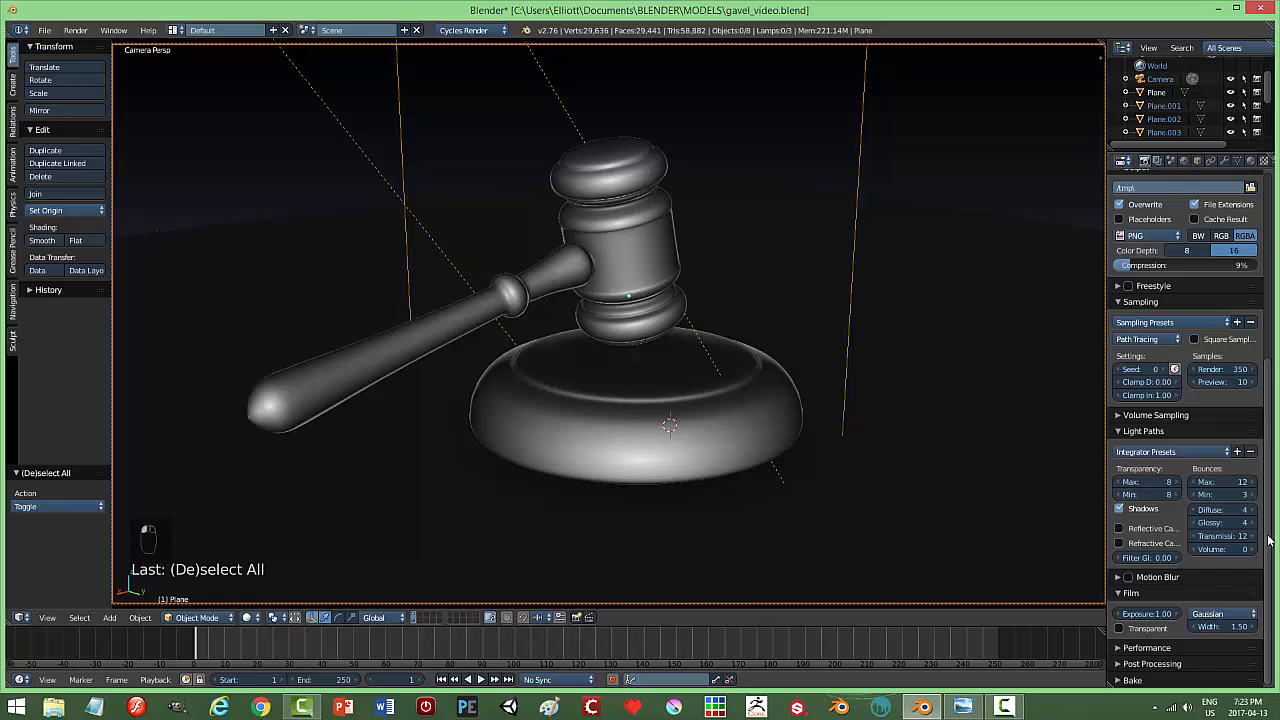
scroll(1268, 540, "up", 2)
double_click(1220, 426)
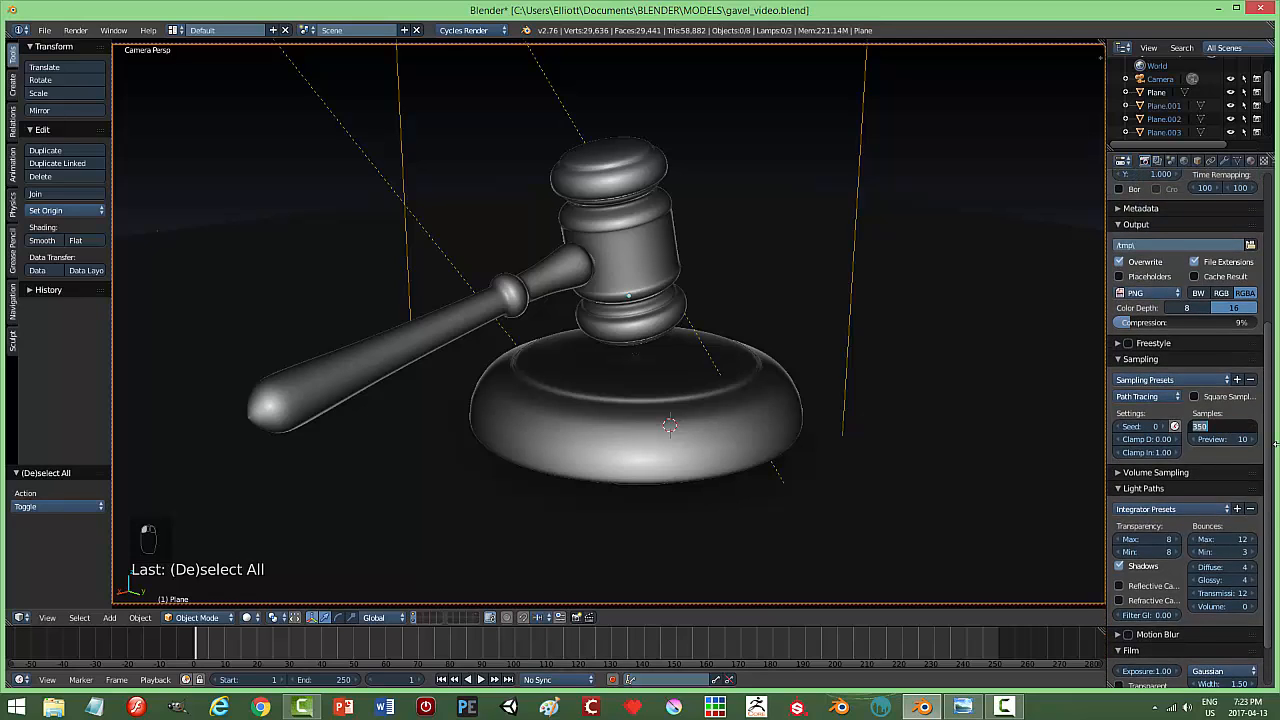
type("1")
key("Return")
Set the render resolution scale to 87%, start rendering the gavel image, then stop the render and return to the 3D view.
scroll(1268, 398, "up", 5)
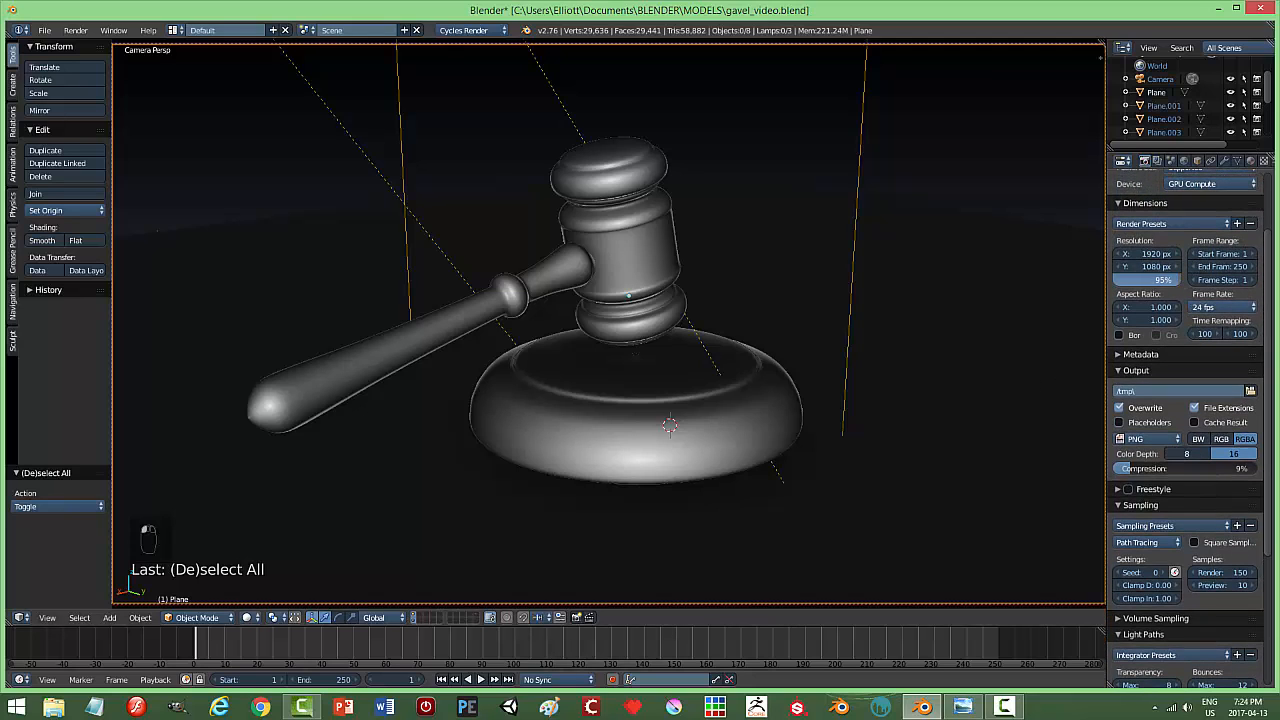
key("F12")
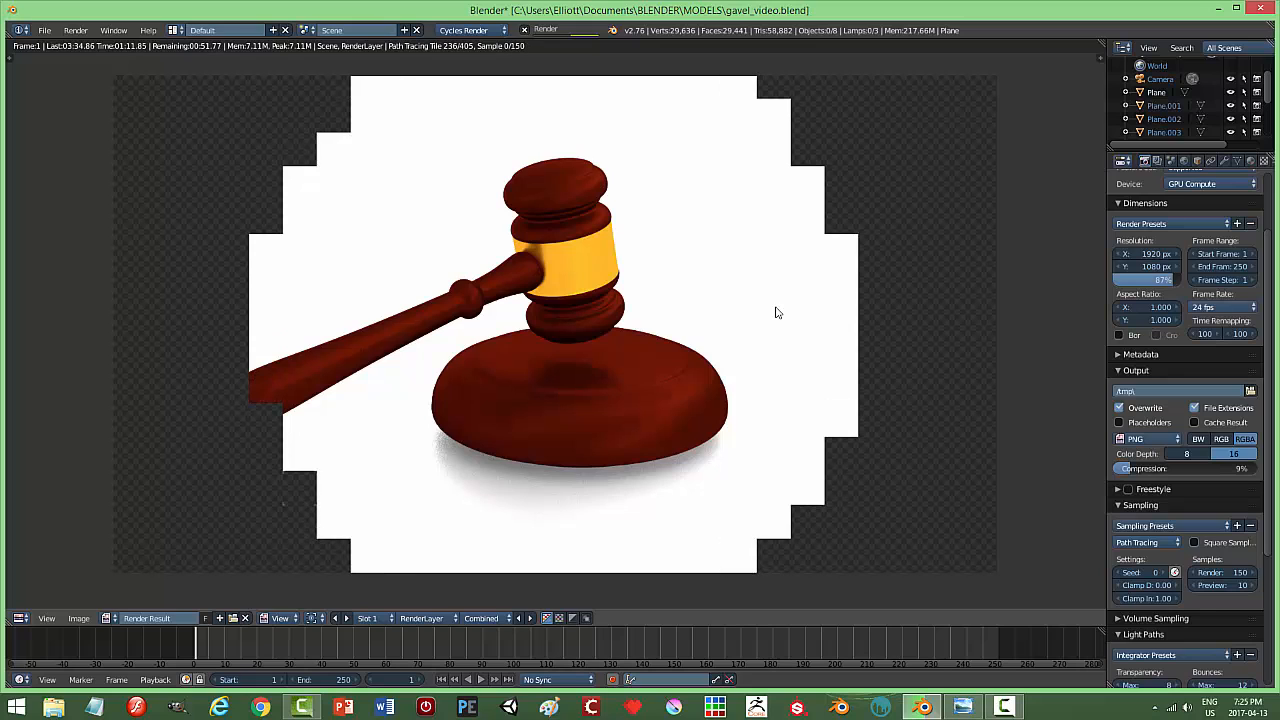
key("Escape")
key("Escape")
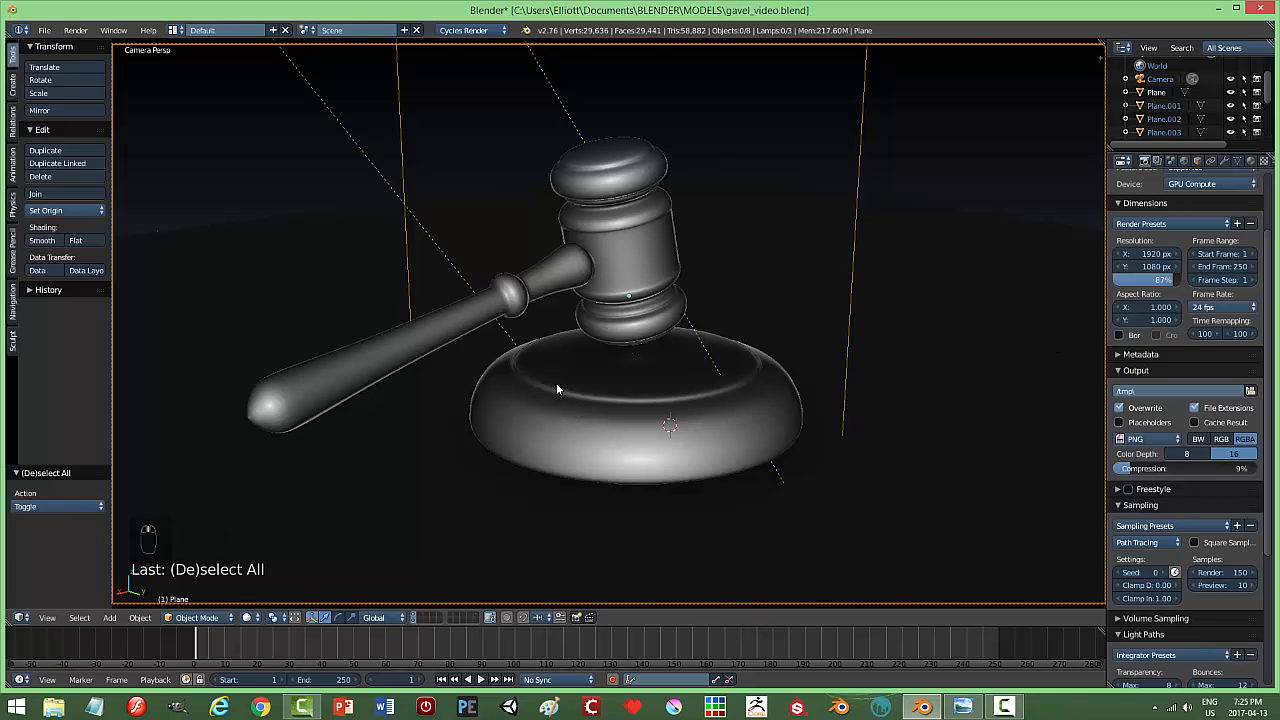
Orbit the camera to a higher angle with the handle pointing right, preview it in rendered shading, and return to solid shading.
middle_click_drag(556, 382, 779, 416)
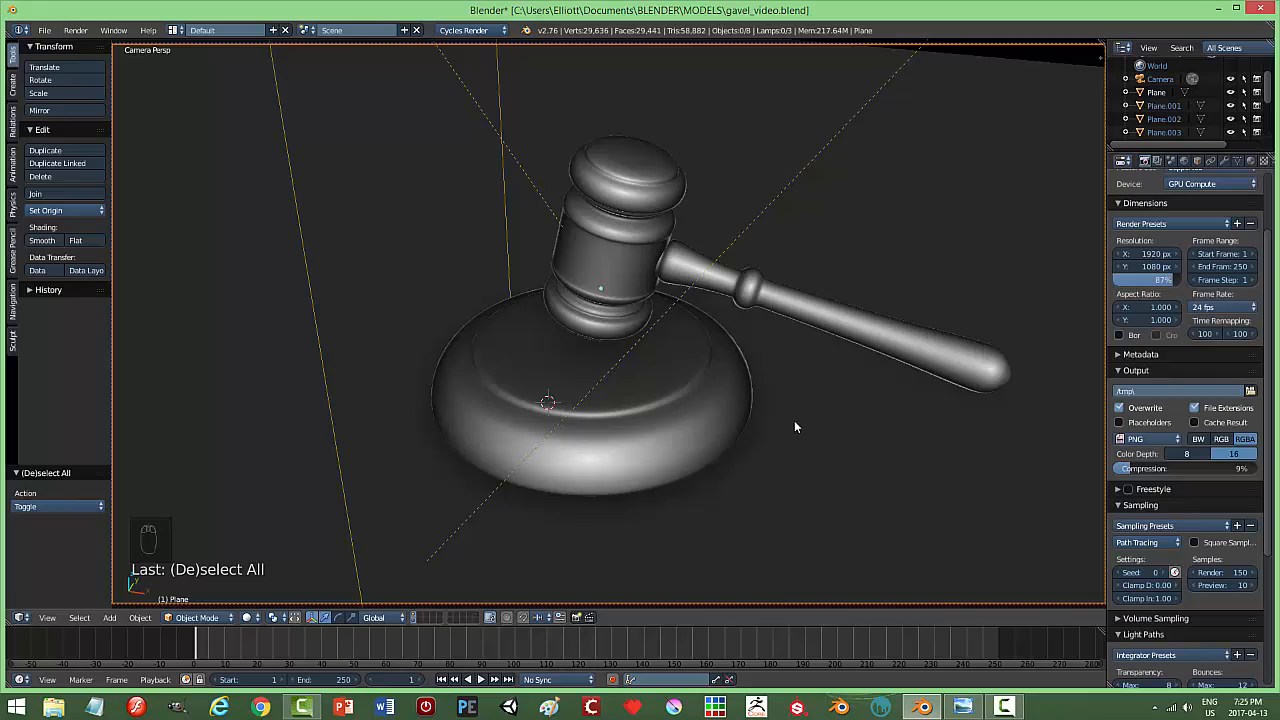
key("shift+z")
middle_click_drag(708, 377, 740, 399)
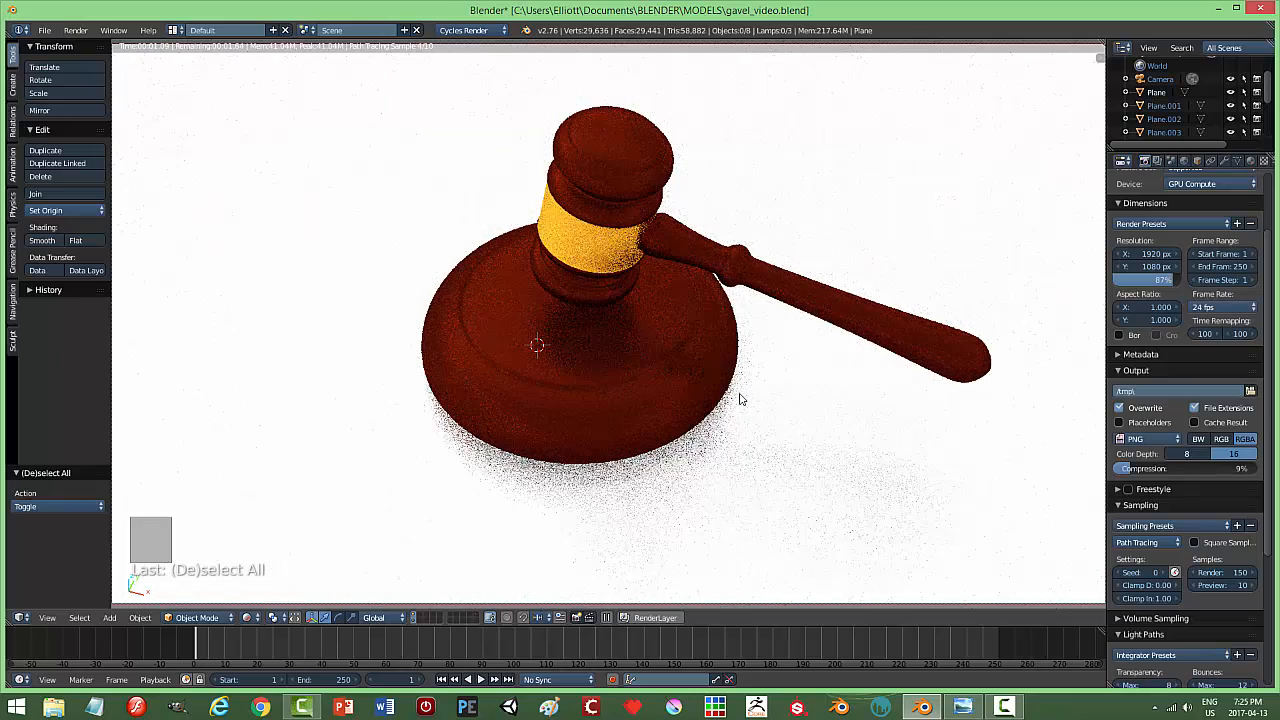
key("shift+z")
Check the floor plane against the sound block's underside in front view, nudge it along Z, deselect it, and return to the camera view.
key("KP_1")
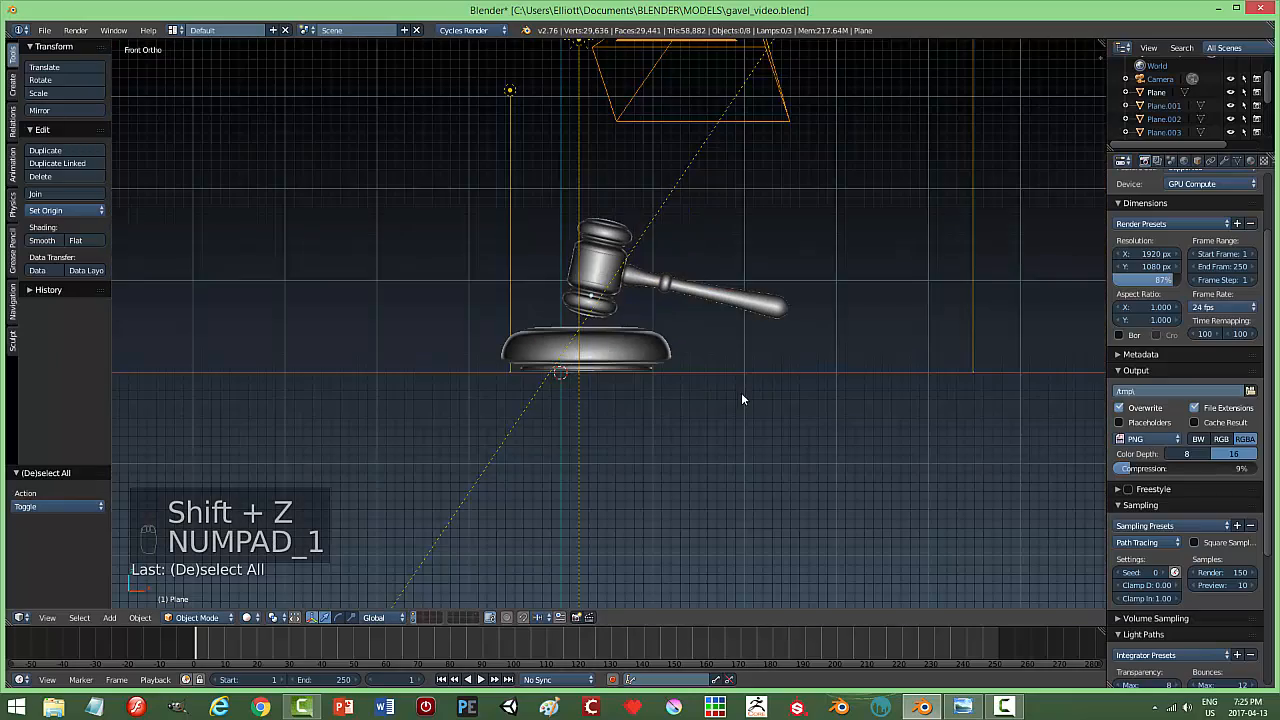
scroll(709, 514, "up", 6)
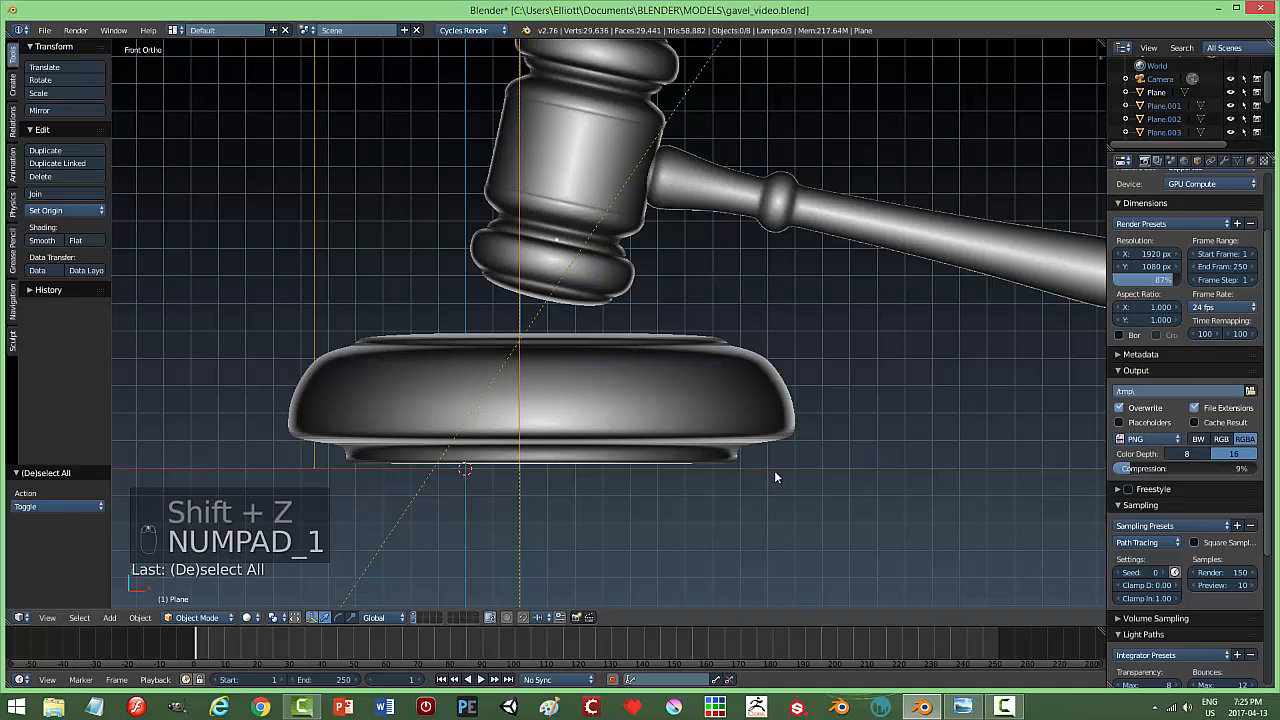
right_click(771, 466)
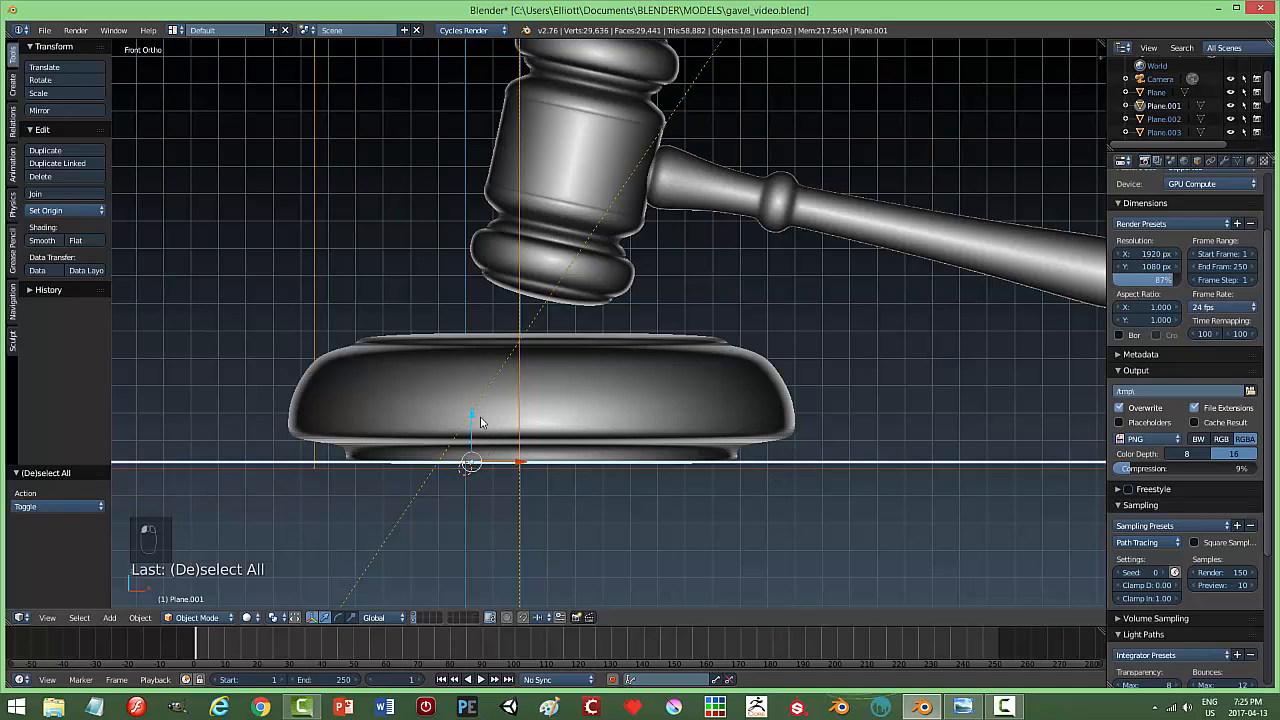
left_click_drag(473, 420, 470, 421)
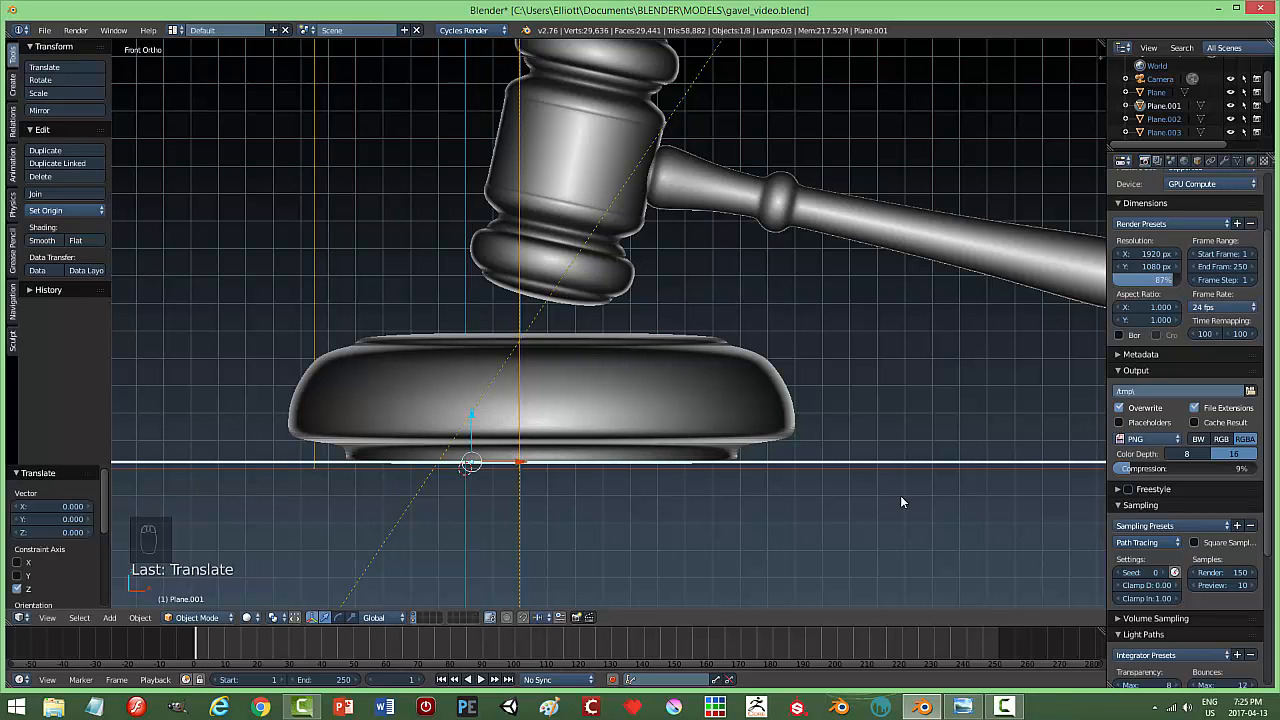
key("a")
key("KP_0")
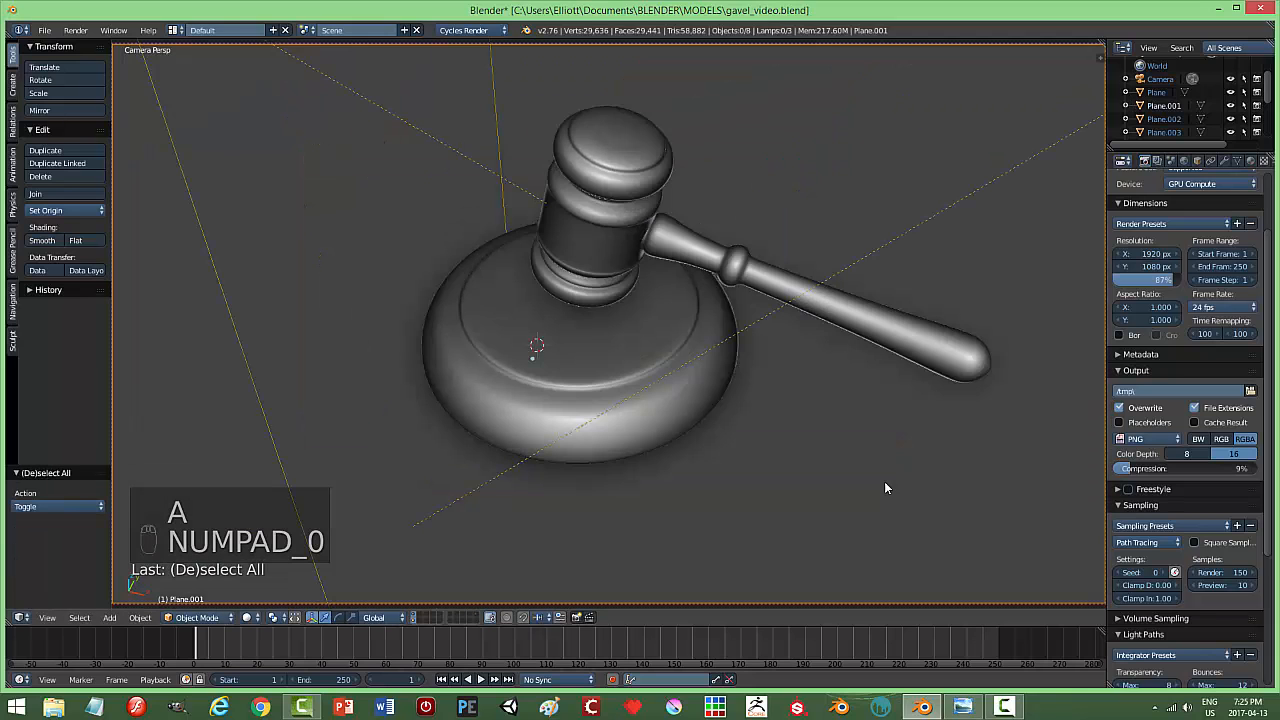
Switch to rendered shading and orbit the camera to a lower angle on the gavel and sound block.
key("shift+z")
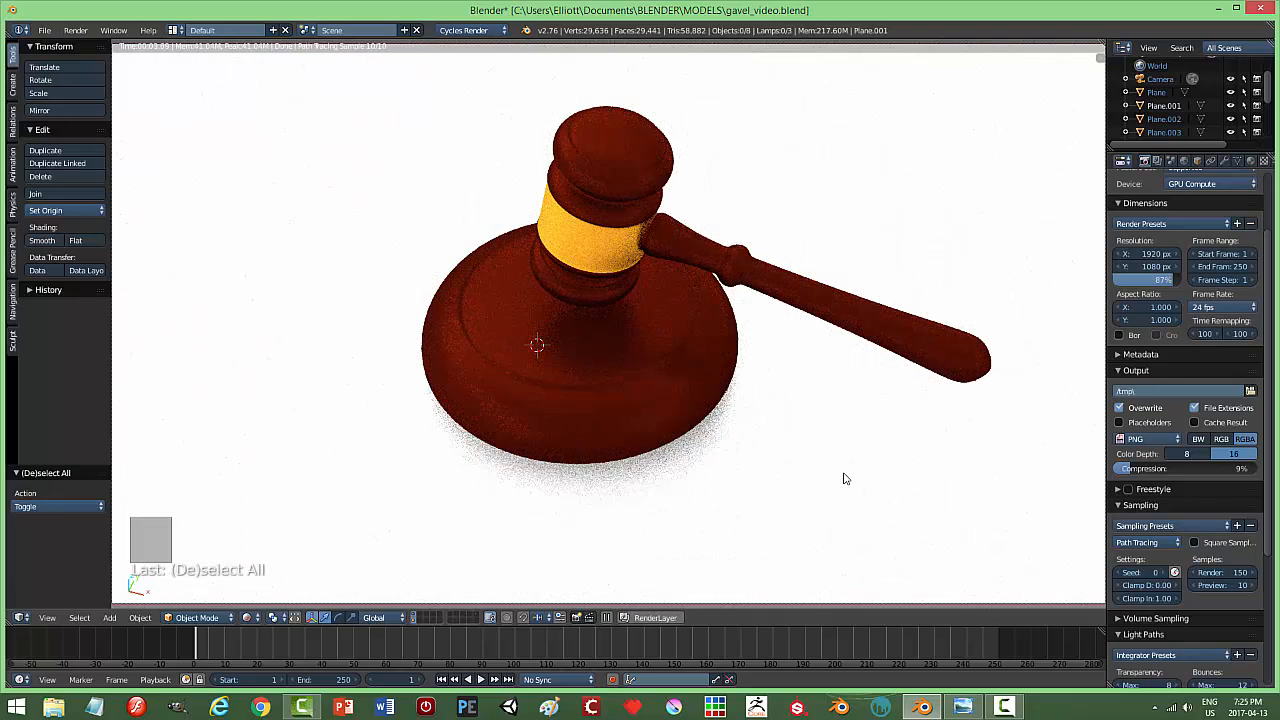
middle_click_drag(846, 479, 883, 440)
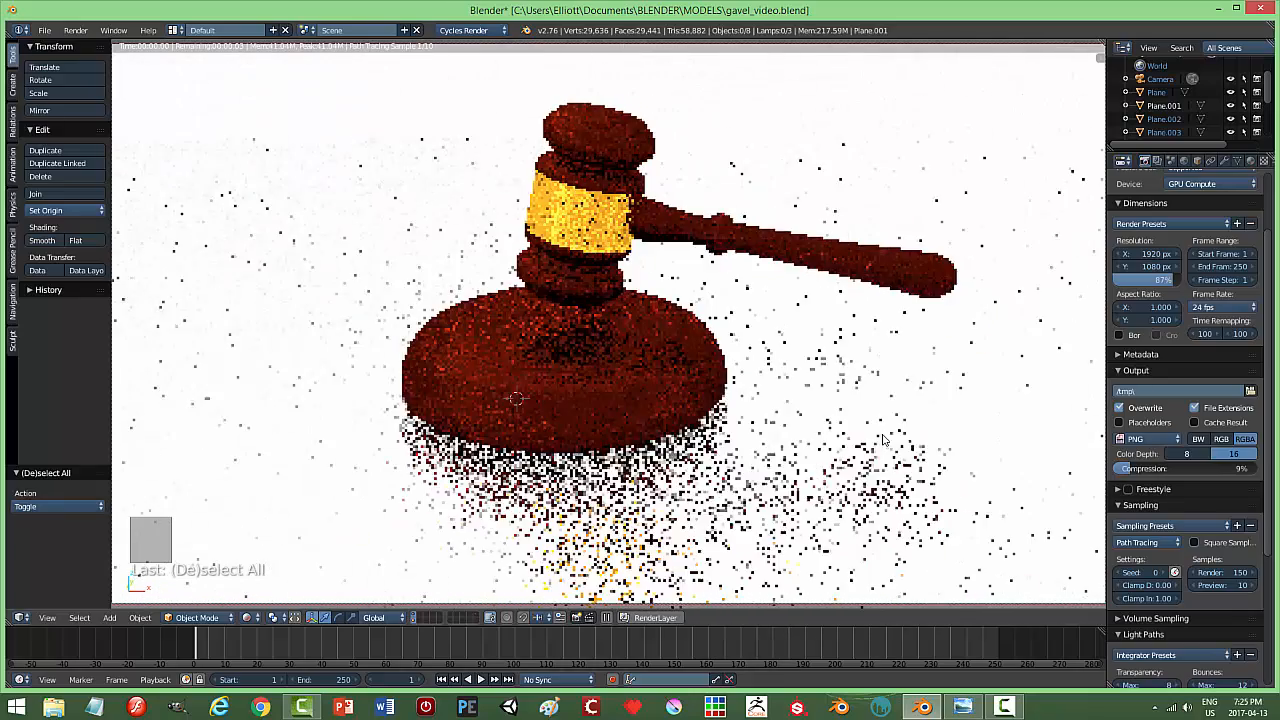